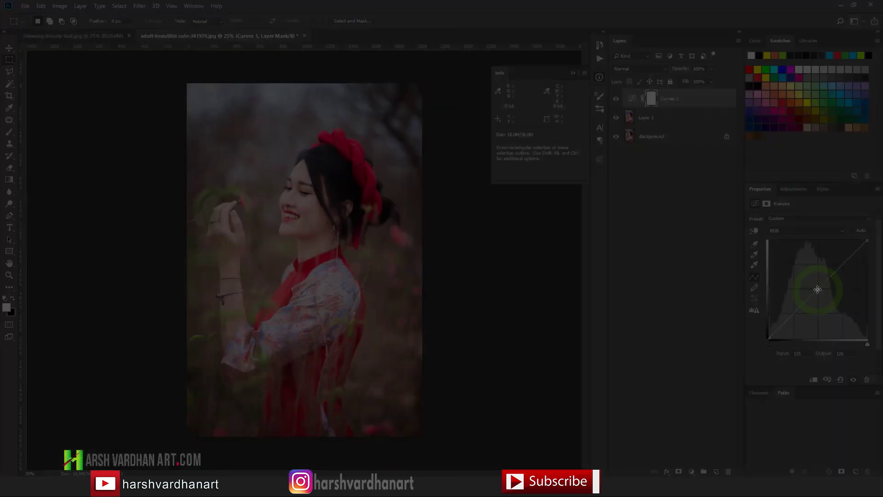
- Pull the midtone point of the Curves 1 adjustment downward to darken the whole portrait
left_click_drag(819, 292, 828, 298)
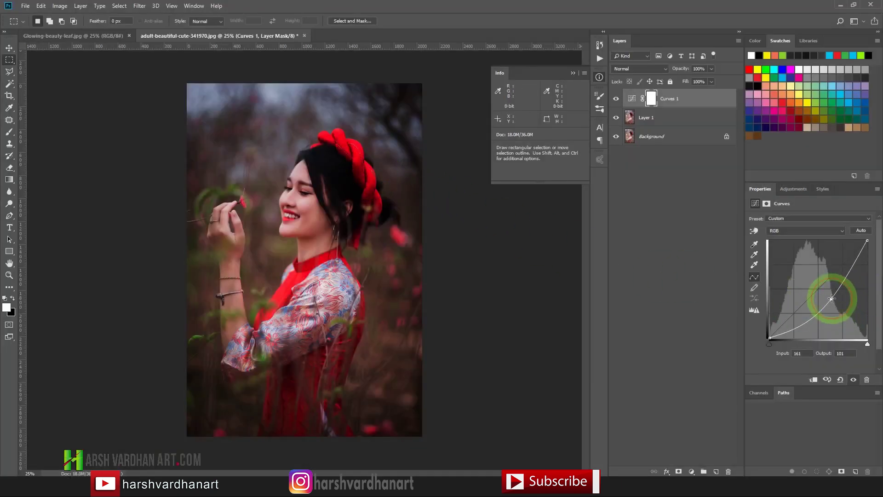
left_click_drag(831, 298, 835, 299)
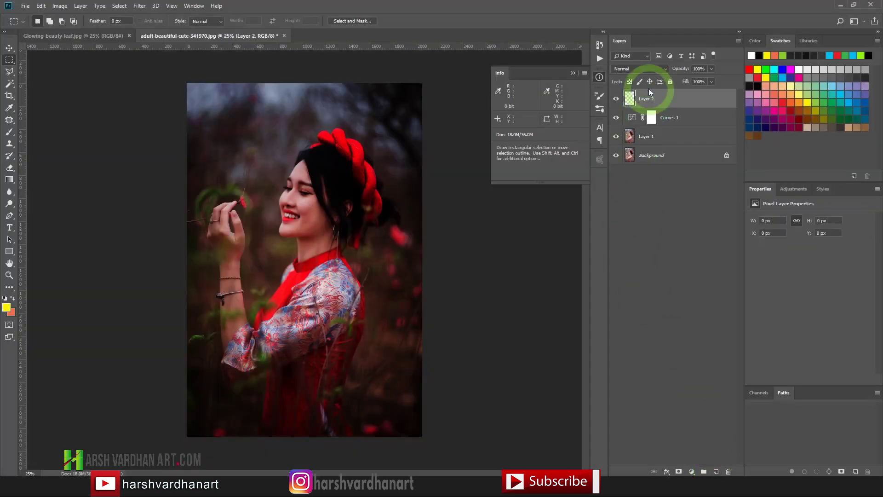
- Set the blend mode of the empty Layer 2 to Linear Dodge (Add)
left_click(652, 70)
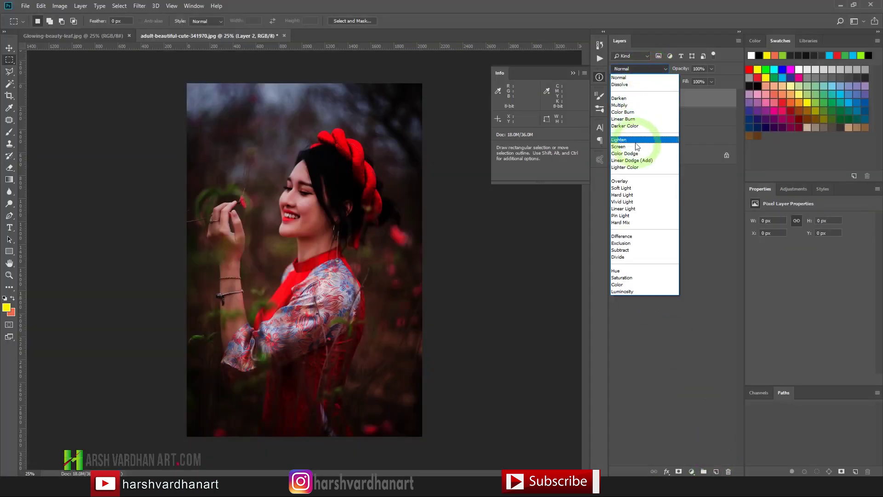
left_click(634, 164)
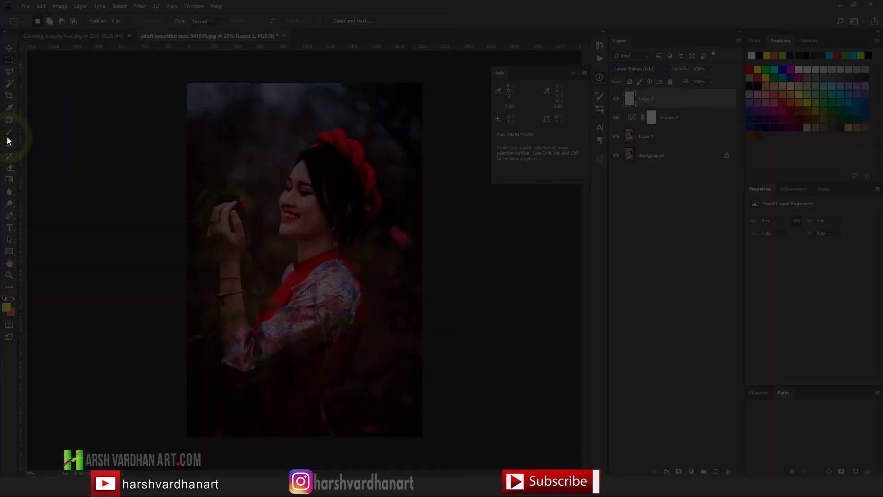
- Choose the Brush tool with the Soft Round preset and set its opacity to 40%
left_click(8, 137)
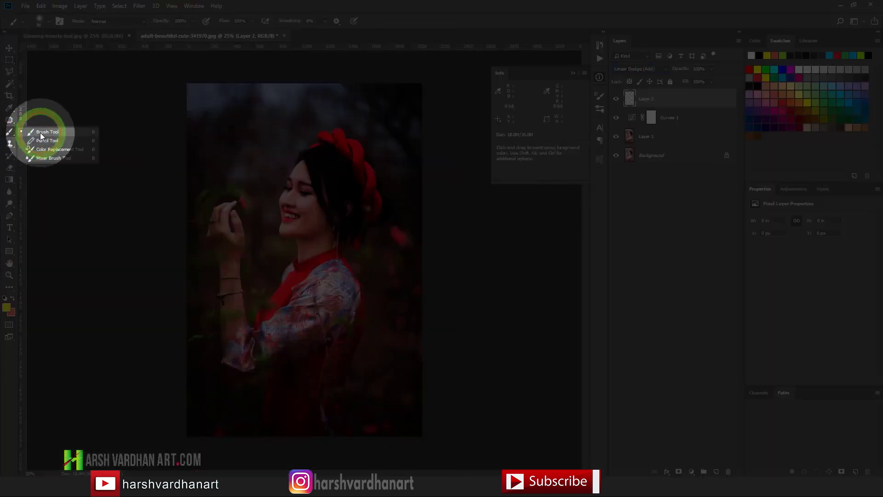
left_click(40, 133)
left_click(49, 24)
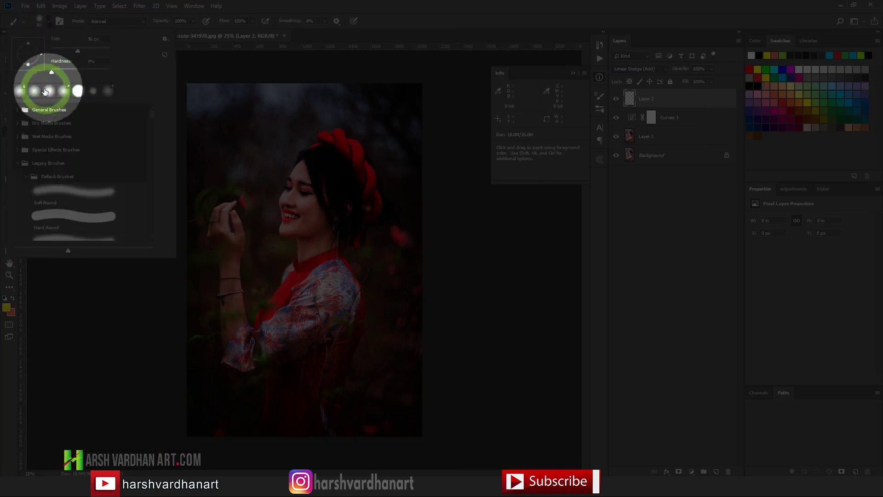
left_click(20, 92)
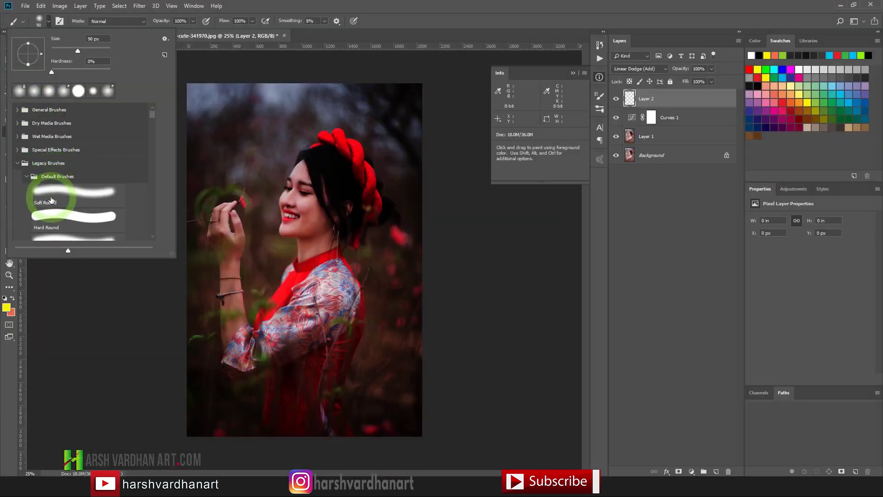
left_click(57, 201)
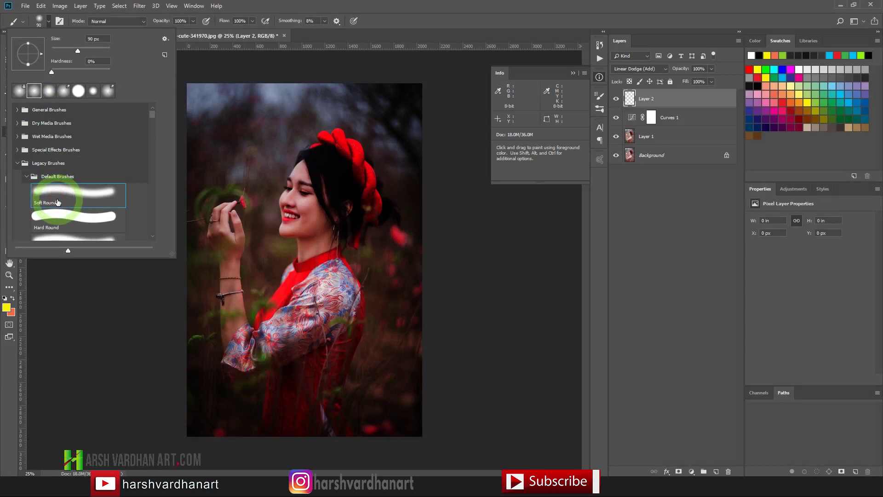
left_click(266, 3)
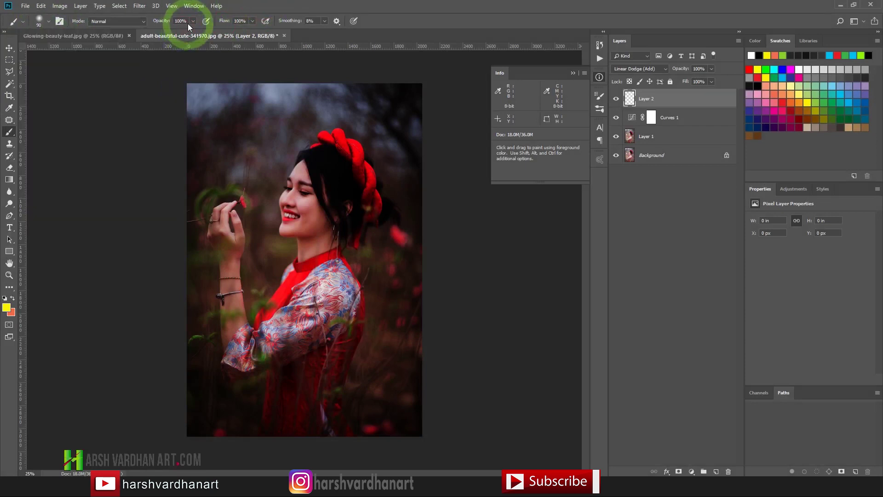
key("4")
- Set the foreground colour to orange ff7200
left_click(7, 308)
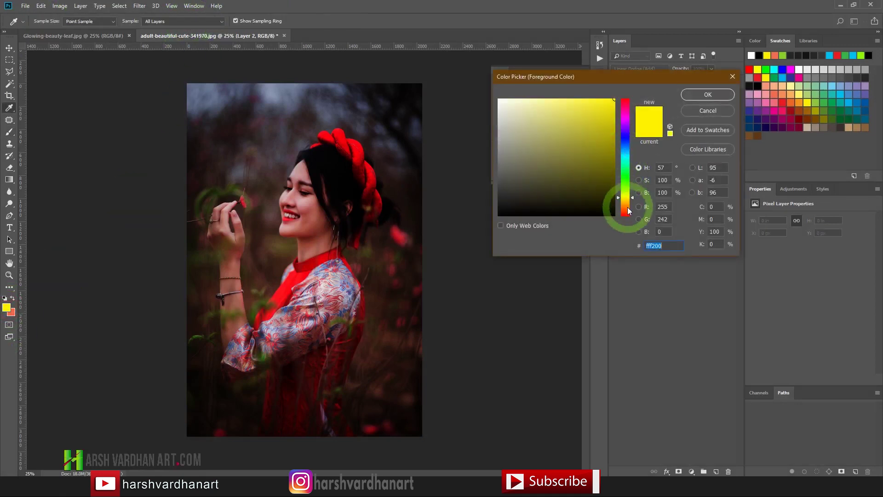
left_click(627, 207)
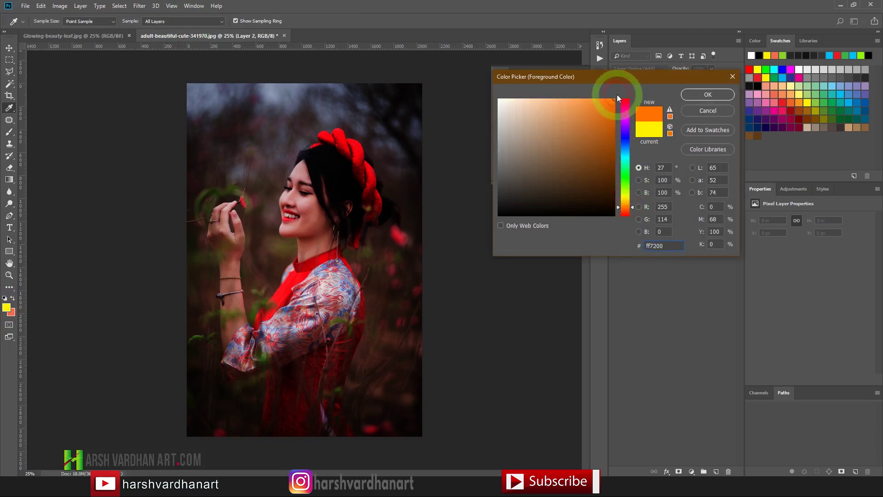
left_click(709, 94)
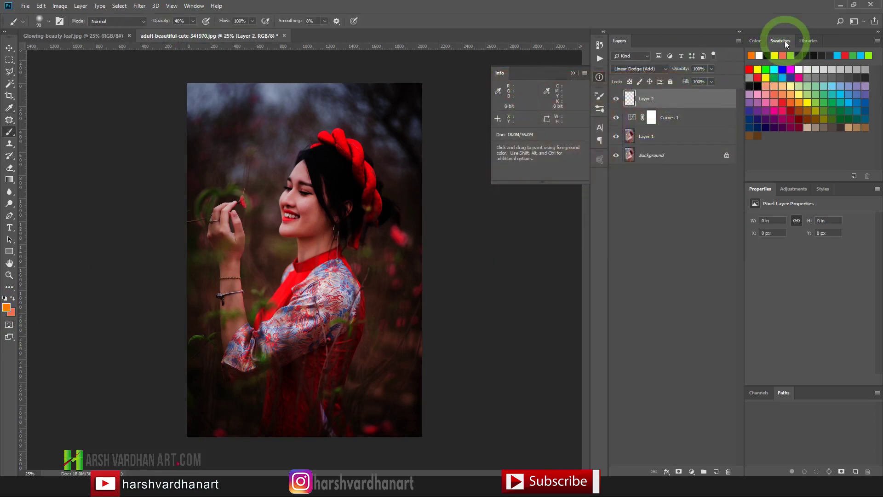
left_click(788, 41)
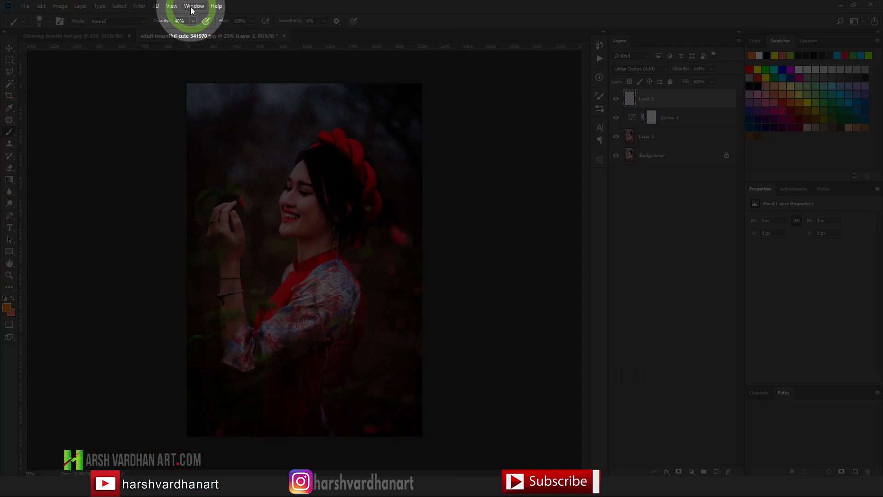
left_click(190, 7)
mouse_move(195, 19)
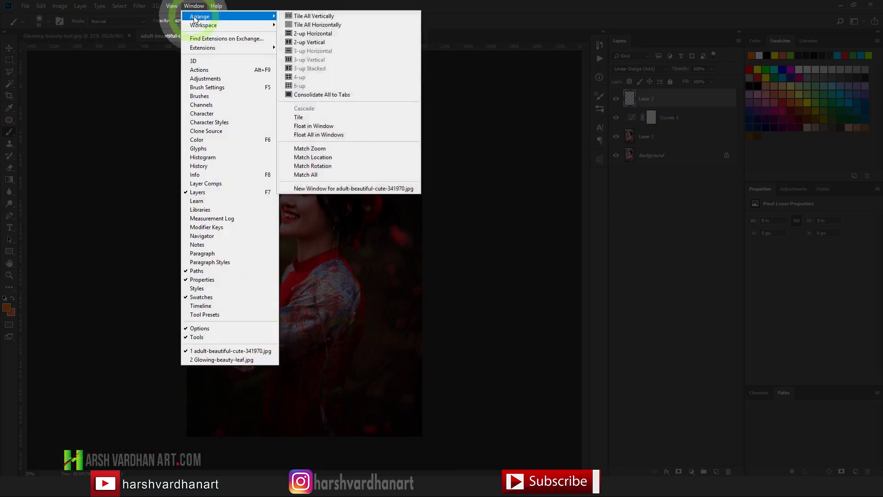
left_click(202, 298)
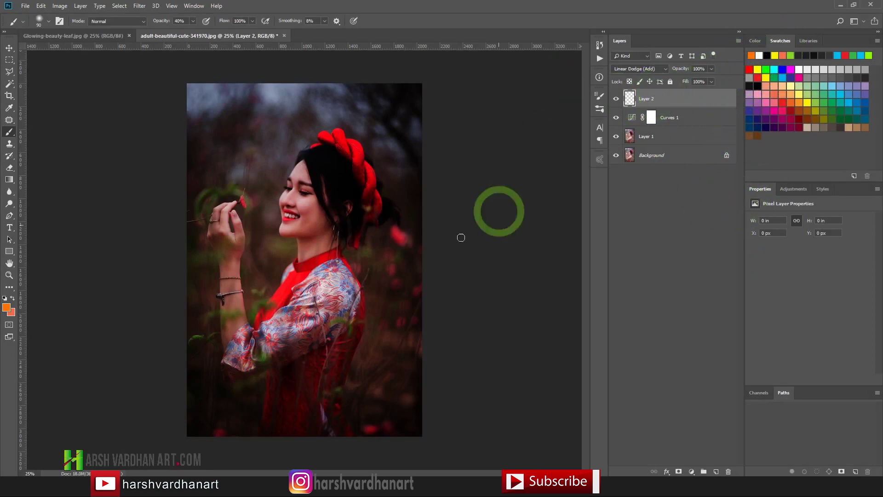
- Enlarge the brush to 175 px and paint the orange glow over the woman's face and neck on Layer 2
scroll(269, 222, "up", 3)
key("bracketright")
key("bracketright")
key("bracketright")
key("bracketright")
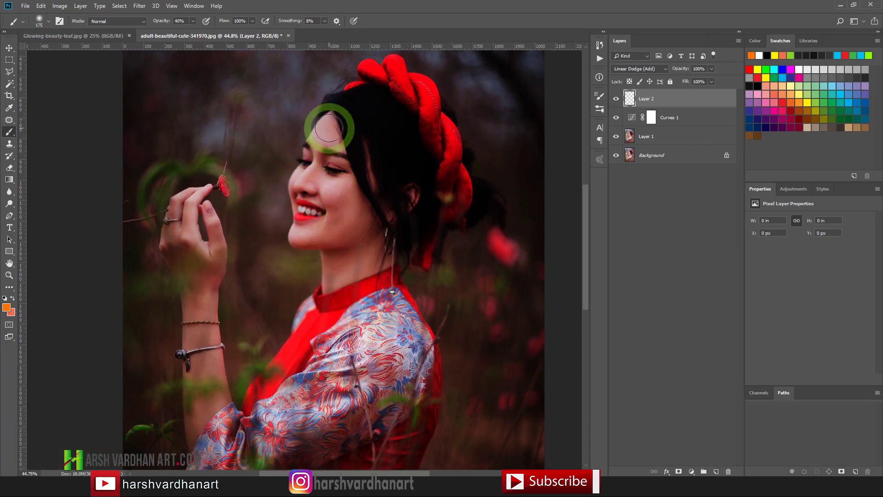
mouse_move(328, 127)
left_mouse_down()
mouse_move(307, 168)
mouse_move(304, 233)
mouse_move(321, 227)
mouse_move(325, 188)
mouse_move(346, 191)
mouse_move(330, 203)
mouse_move(304, 187)
mouse_move(335, 236)
mouse_move(335, 269)
mouse_move(390, 271)
mouse_move(364, 253)
mouse_move(332, 288)
left_mouse_up()
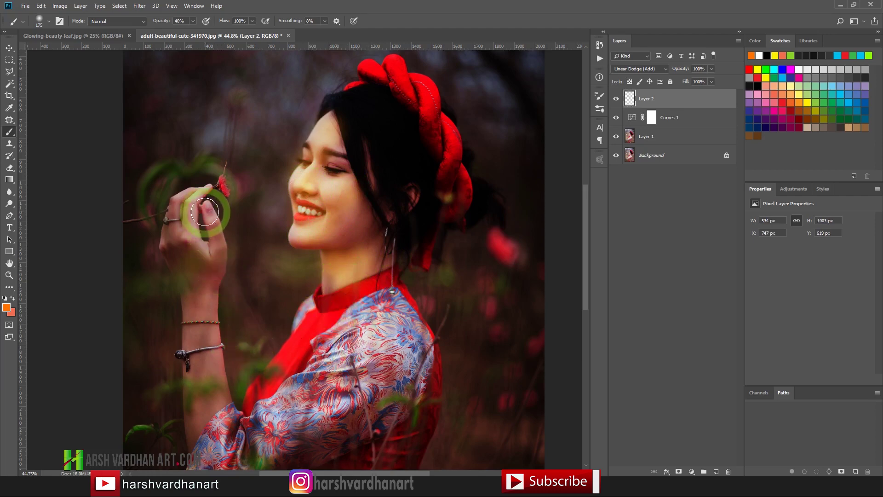
- Reduce the brush to about 70 px and paint the orange glow over the raised hand, forearm and patterned sleeve
key("bracketleft")
key("bracketleft")
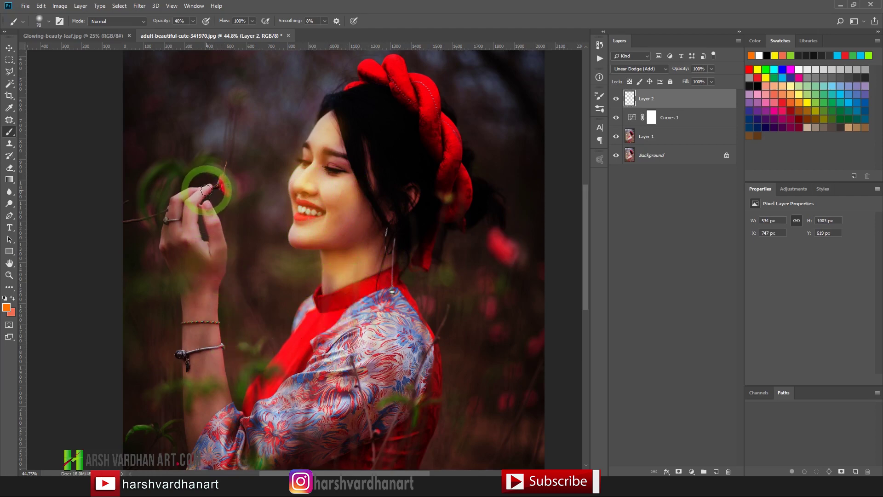
mouse_move(206, 190)
left_mouse_down()
mouse_move(190, 202)
mouse_move(188, 234)
mouse_move(193, 193)
mouse_move(176, 212)
mouse_move(179, 231)
mouse_move(208, 210)
mouse_move(218, 234)
mouse_move(220, 271)
mouse_move(212, 279)
mouse_move(191, 227)
mouse_move(210, 254)
mouse_move(199, 248)
mouse_move(218, 304)
mouse_move(212, 319)
mouse_move(210, 301)
mouse_move(210, 322)
mouse_move(228, 434)
mouse_move(256, 433)
mouse_move(296, 384)
mouse_move(353, 379)
mouse_move(325, 376)
mouse_move(378, 356)
mouse_move(341, 355)
mouse_move(385, 339)
mouse_move(365, 319)
left_mouse_up()
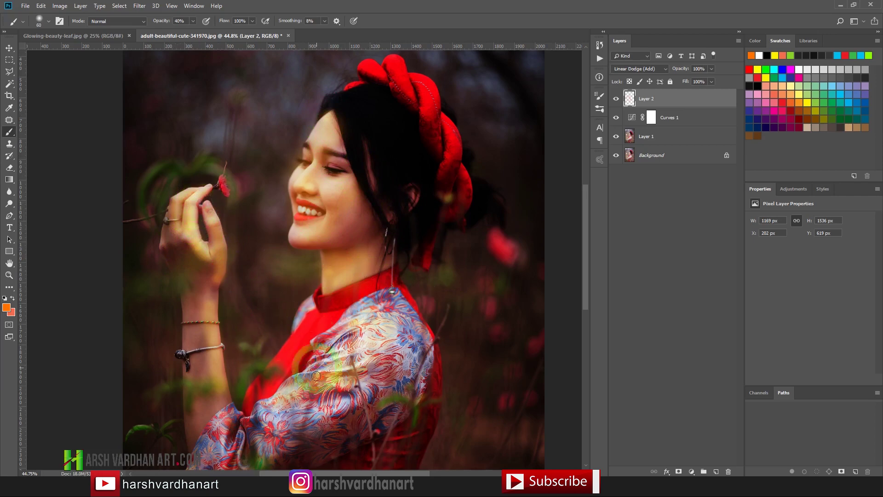
- Open Layer 2's blending options and set the Blend If black slider for the Underlying Layer to 130
key("ctrl+space")
left_click_drag(489, 244, 465, 242)
left_click_drag(427, 264, 447, 256)
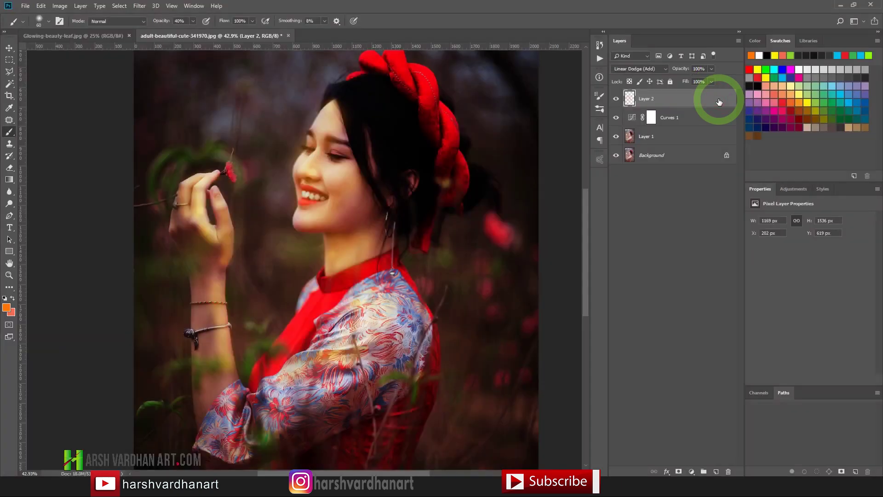
double_click(719, 102)
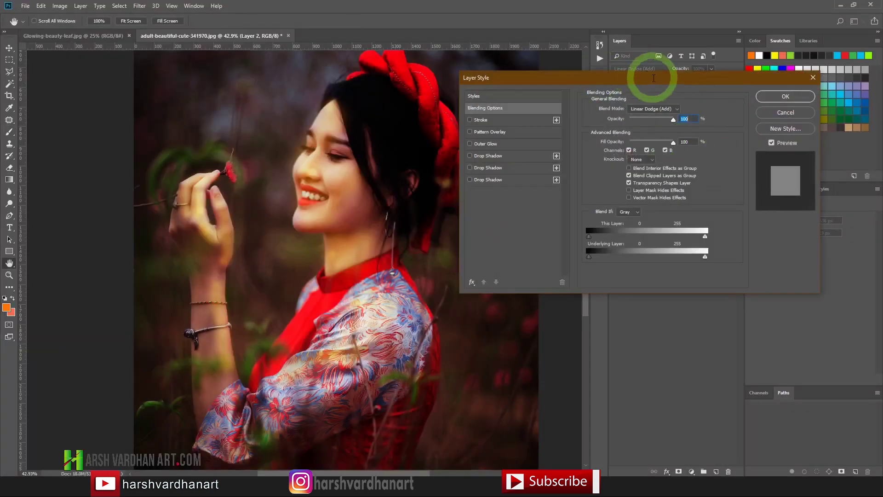
left_click_drag(639, 82, 606, 67)
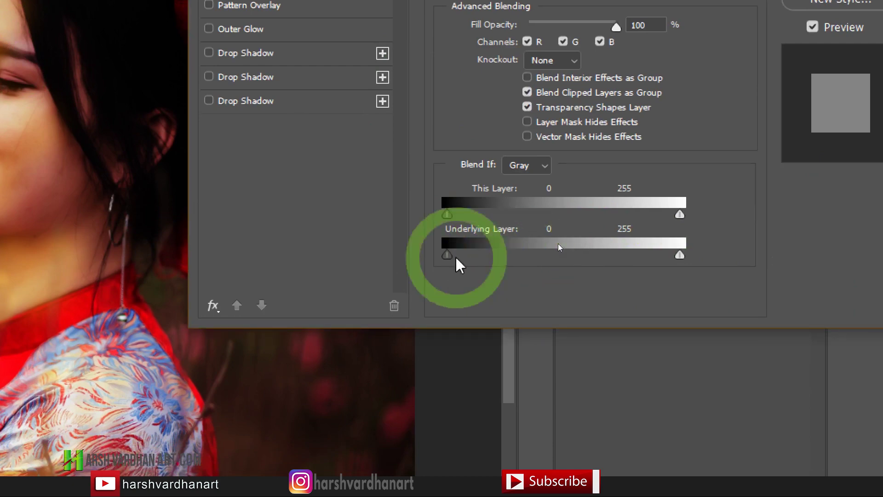
left_click_drag(446, 258, 566, 252)
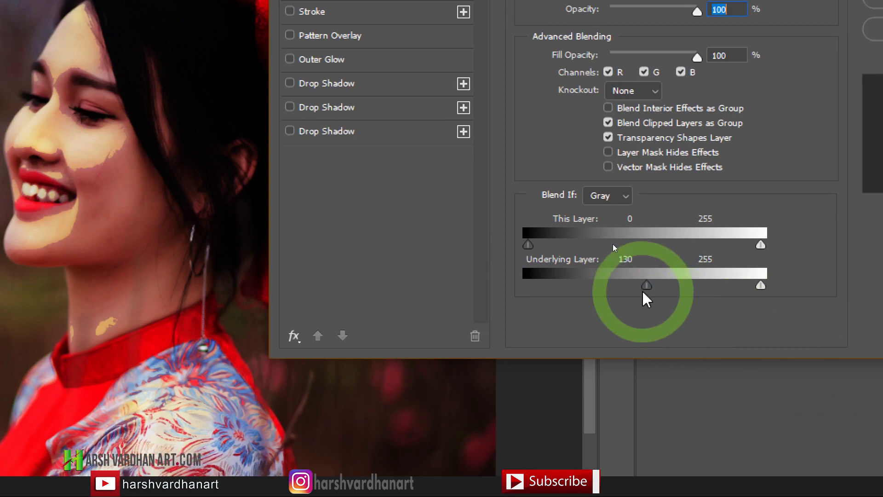
- Split the Underlying Layer black slider to 33 / 124, apply the blending options, and compare the image with Layer 2 hidden and shown
key("alt")
left_click_drag(646, 290, 586, 289)
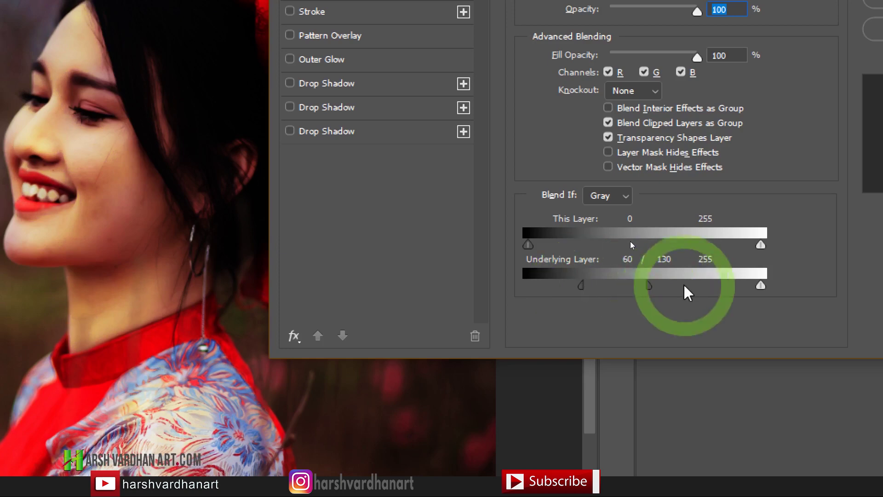
left_click_drag(669, 291, 648, 292)
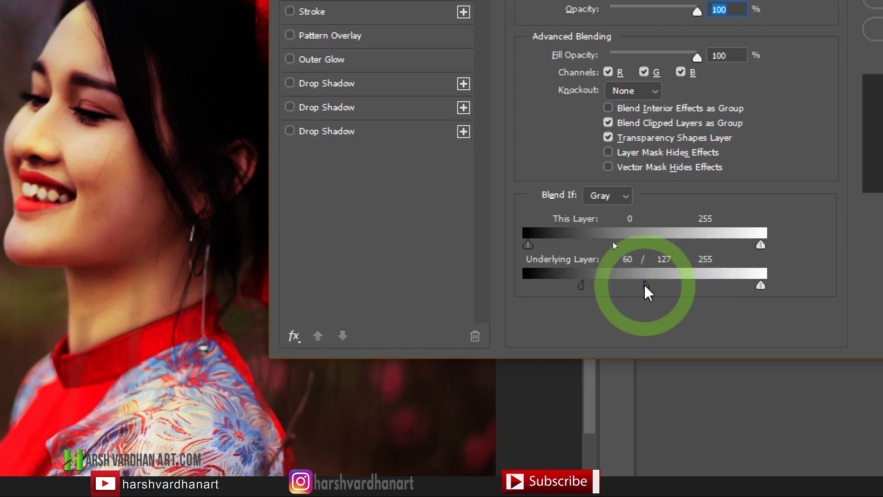
left_click(704, 266)
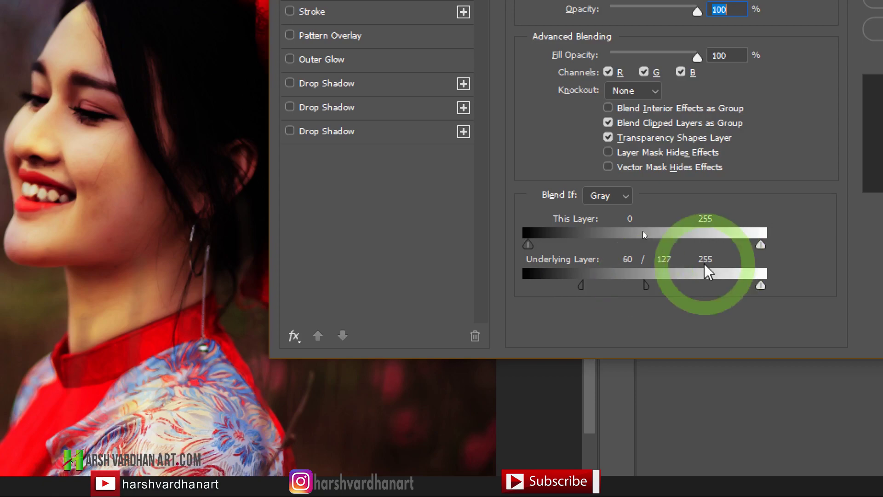
key("super+minus")
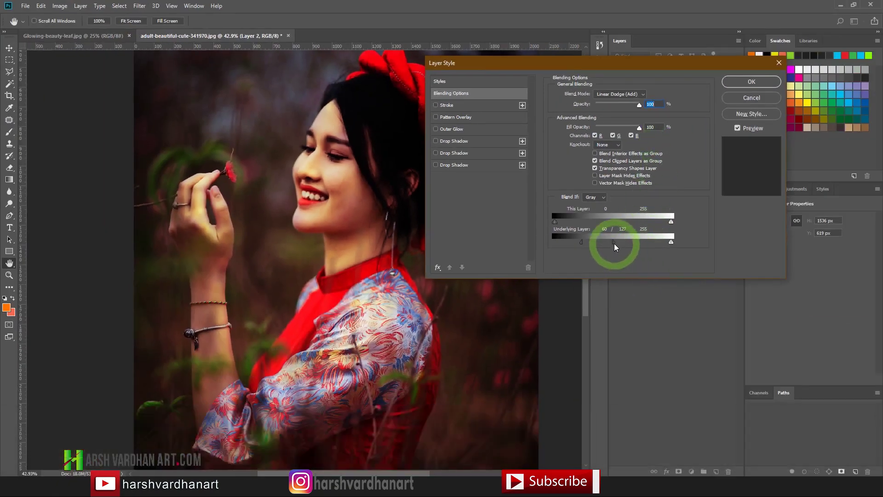
left_click_drag(615, 242, 570, 243)
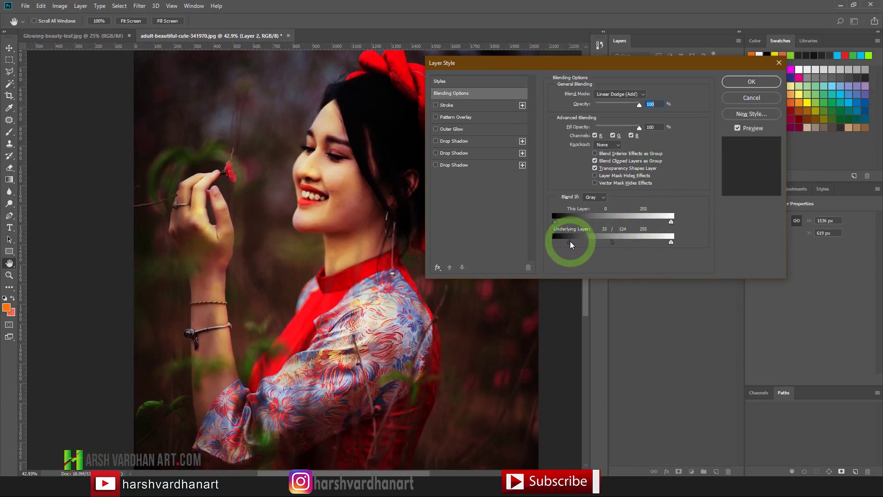
left_click(745, 82)
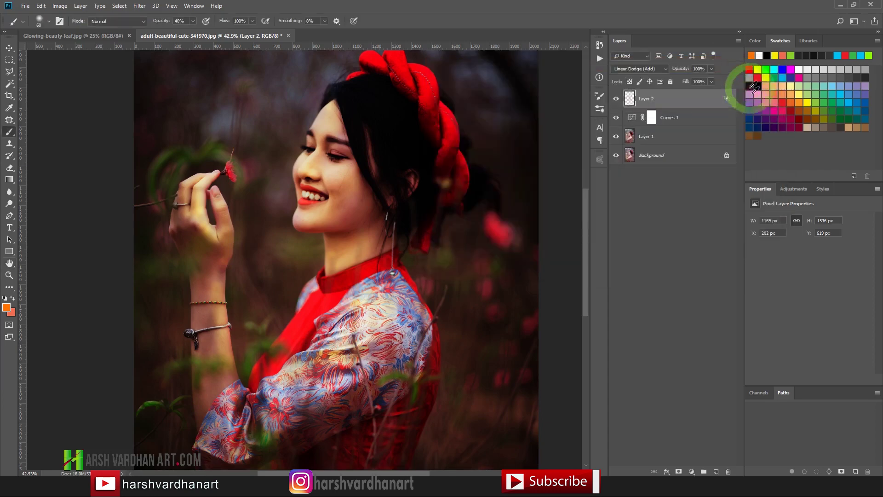
left_click(616, 99)
left_click(617, 98)
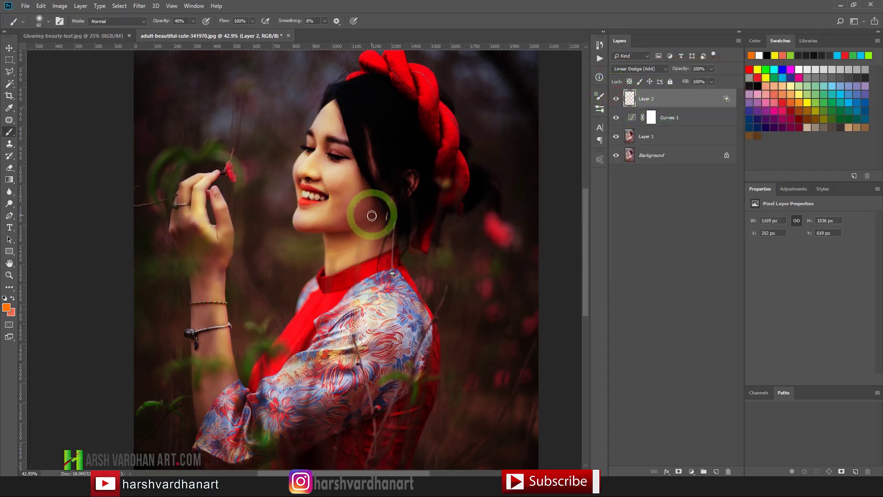
- Change Layer 2's blend mode to Color Dodge and compare the portrait with the layer hidden and shown
left_click(644, 69)
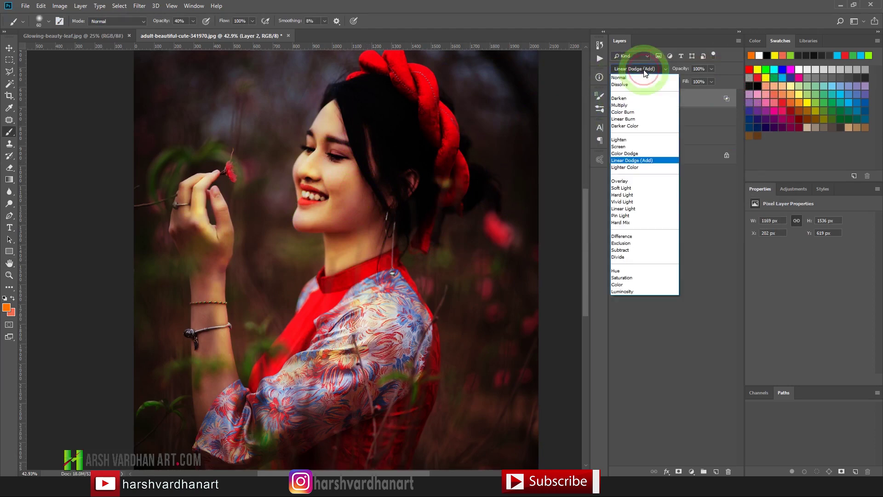
left_click(642, 155)
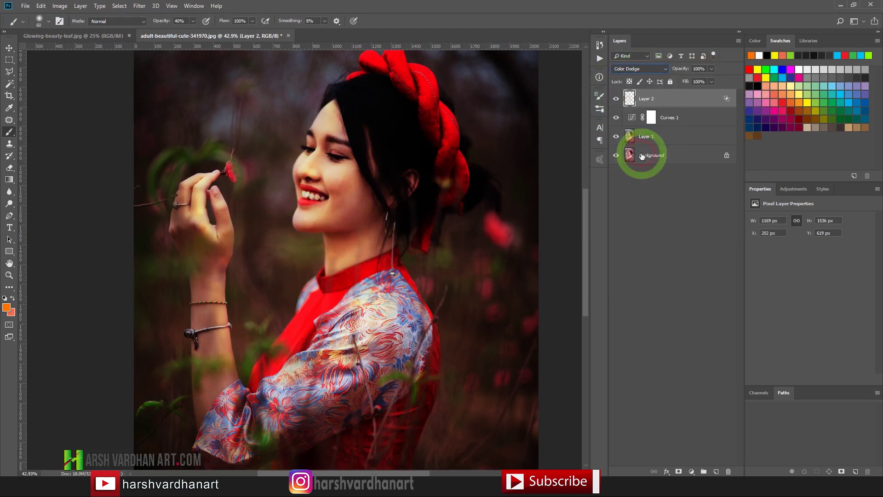
left_click(616, 101)
left_click(617, 101)
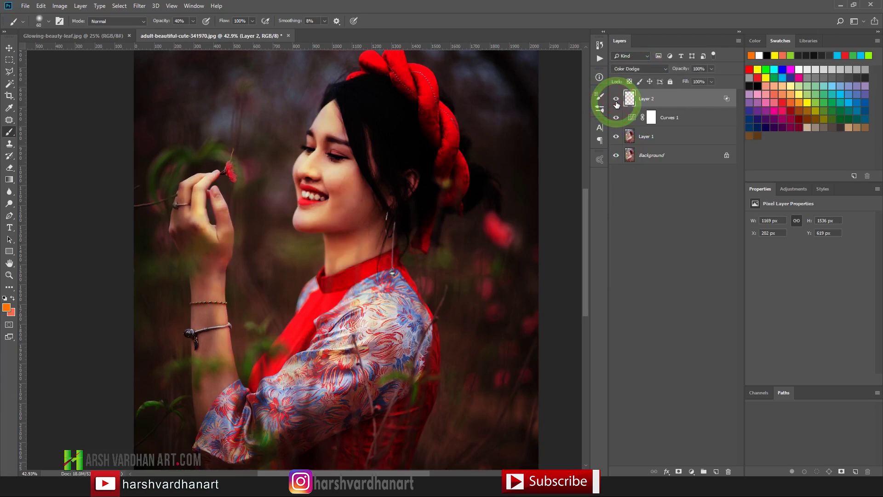
left_click(616, 100)
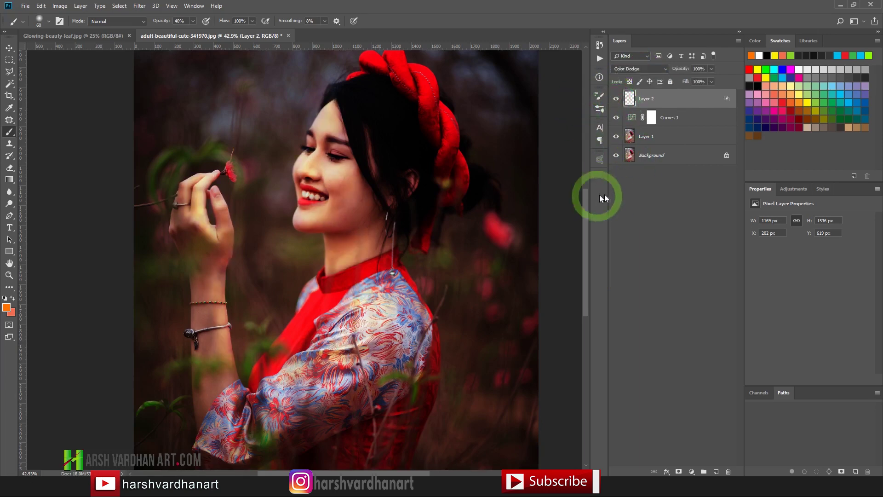
key("ctrl+space")
left_click_drag(498, 171, 474, 172)
key("ctrl+space")
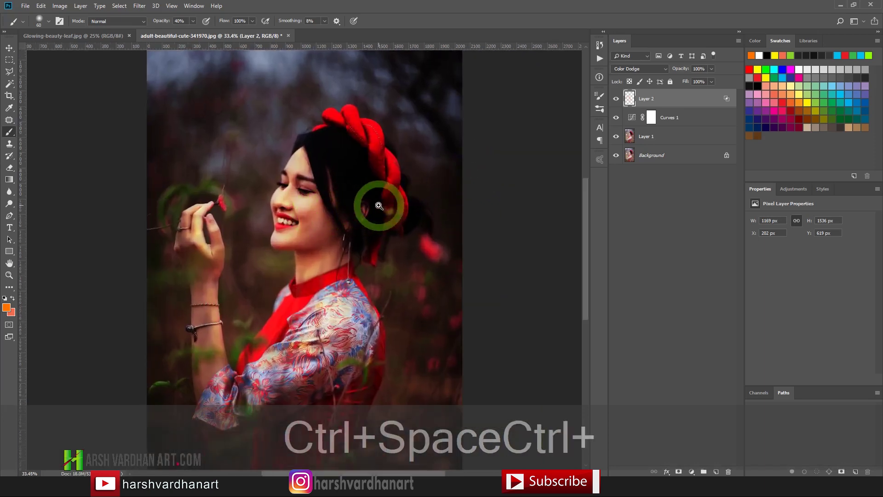
- Place the autumn leaf image, scale it to about 12%, rotate it about 27°, and position it at the raised fingertips
left_click_drag(379, 206, 365, 197)
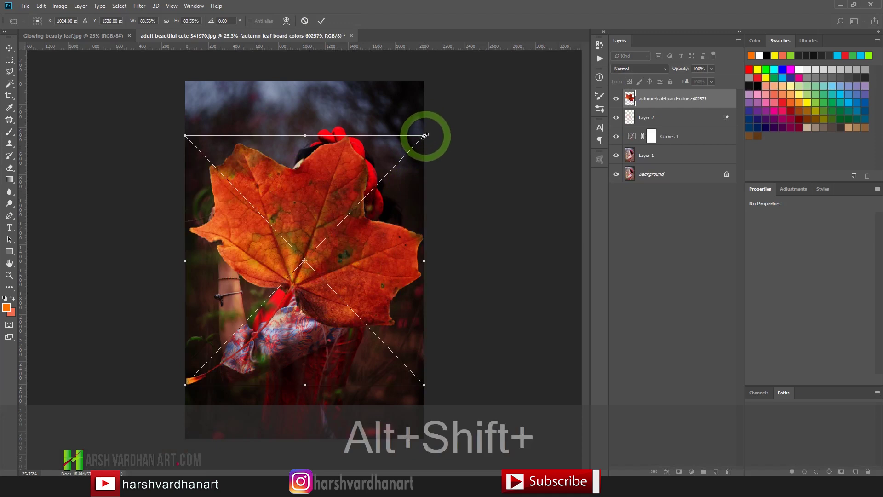
left_click_drag(424, 136, 286, 308)
key("ctrl+space")
left_click_drag(269, 194, 275, 205)
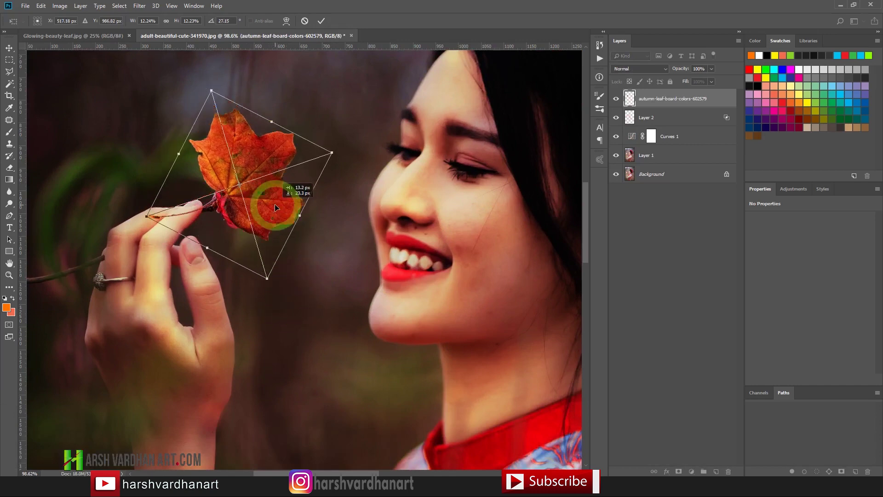
left_click_drag(332, 152, 338, 151)
mouse_move(291, 201)
left_mouse_down()
mouse_move(296, 194)
mouse_move(287, 202)
left_mouse_up()
key("Return")
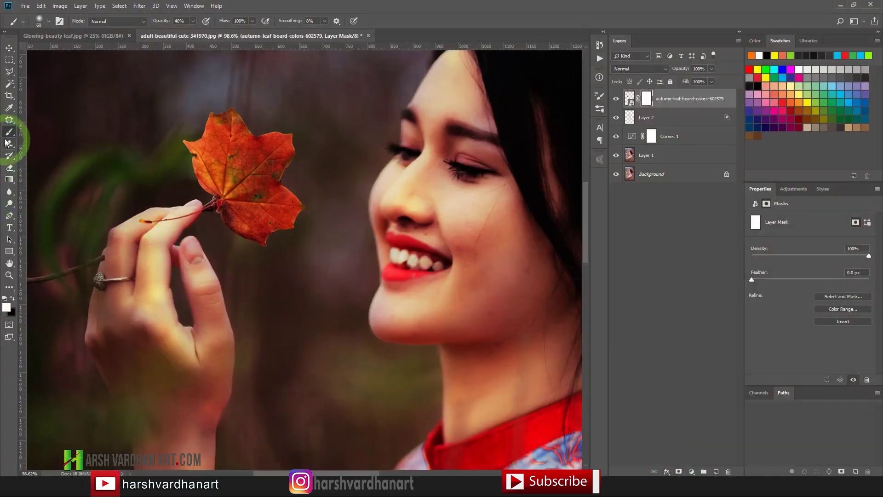
- Paint black at 100% brush opacity on the leaf's layer mask to hide the stem overlapping the fingers
left_click(12, 299)
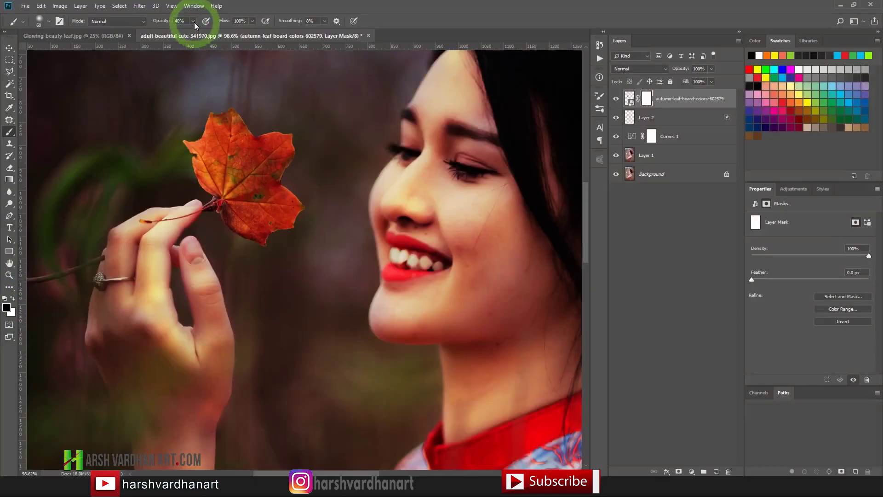
left_click_drag(193, 22, 239, 36)
left_click(252, 8)
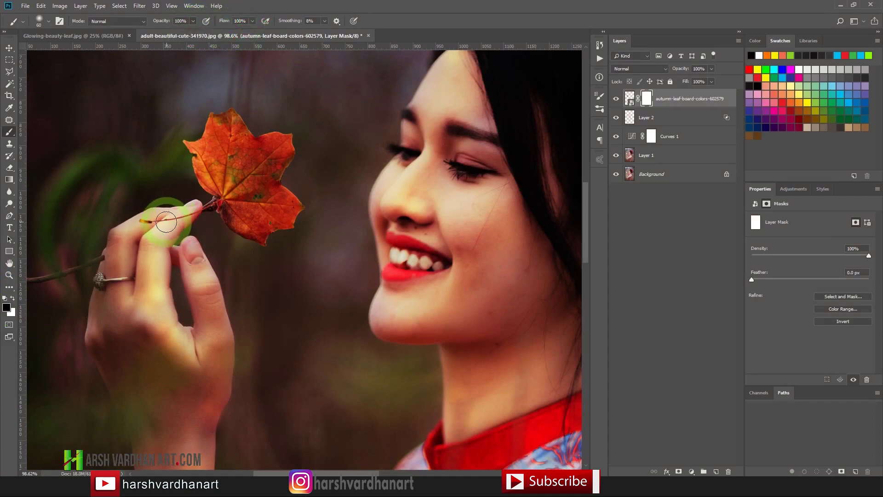
mouse_move(143, 222)
left_mouse_down()
mouse_move(179, 214)
mouse_move(221, 236)
left_mouse_up()
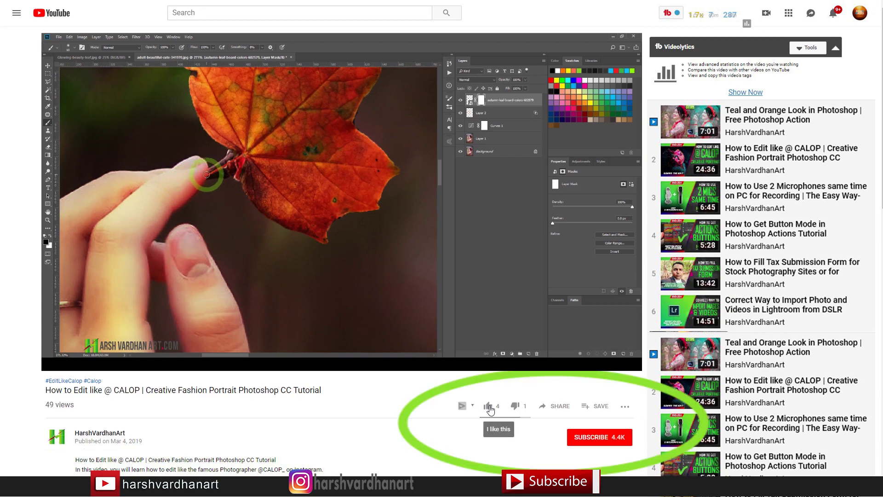
left_click(606, 440)
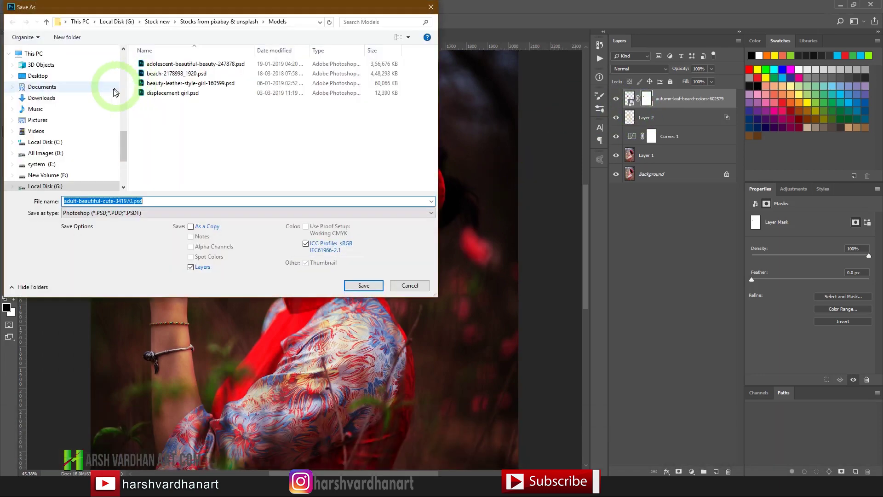
- Save the layered document as adult-beautiful-cute-asdfasdfsd341970.psd in the PSD NEw-G folder
left_click_drag(128, 148, 125, 46)
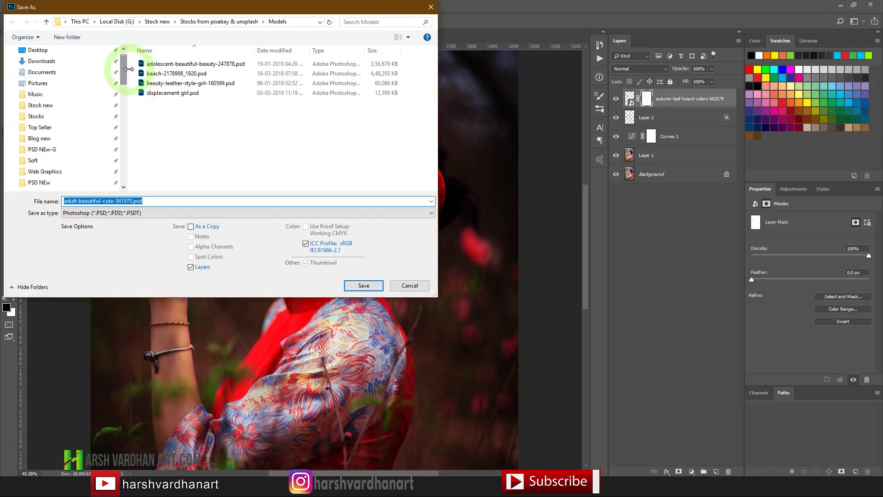
left_click(61, 155)
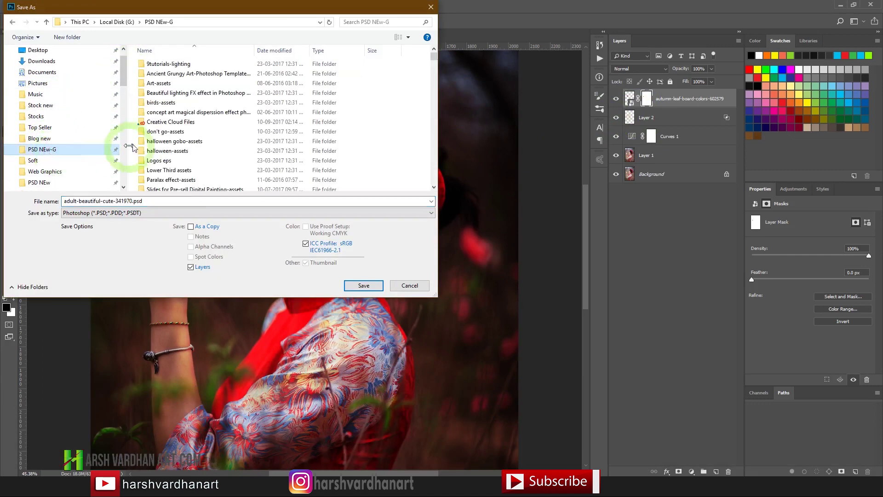
left_click(361, 285)
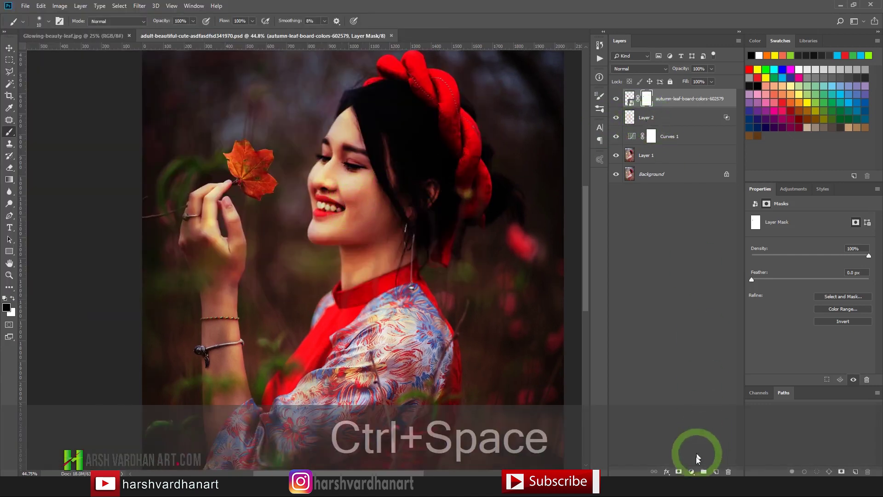
- Add a Linear Dodge (Add) layer above the leaf and paint orange over the leaf with a 250 px brush at 40% opacity
left_click(717, 472)
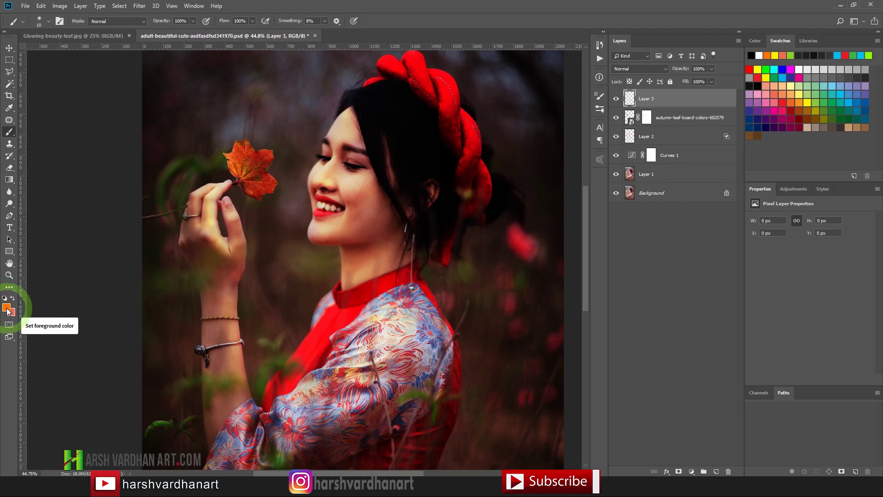
left_click(658, 68)
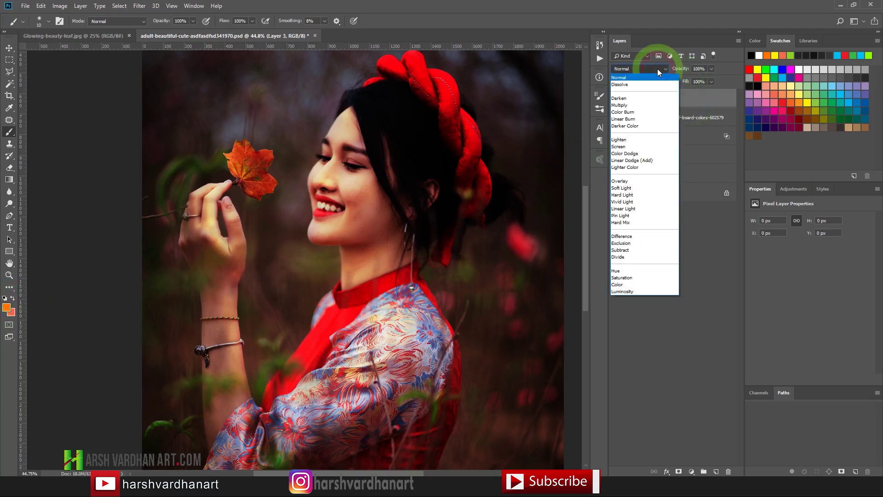
left_click(638, 160)
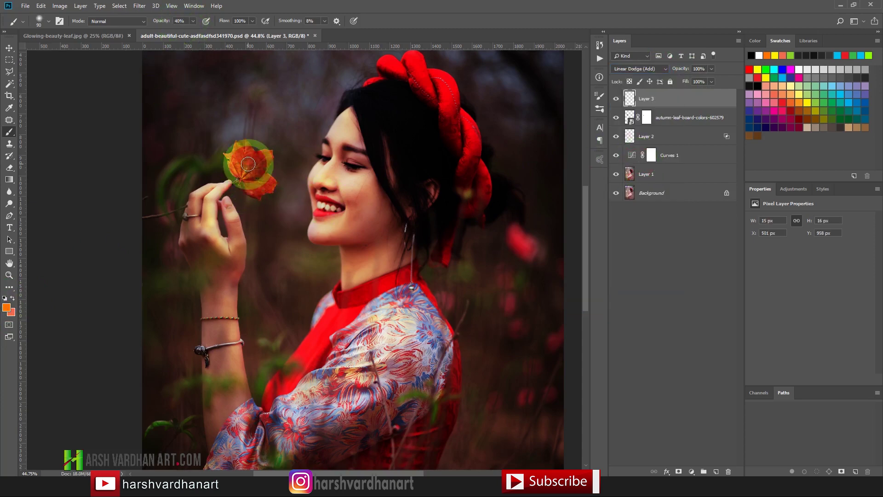
key("[")
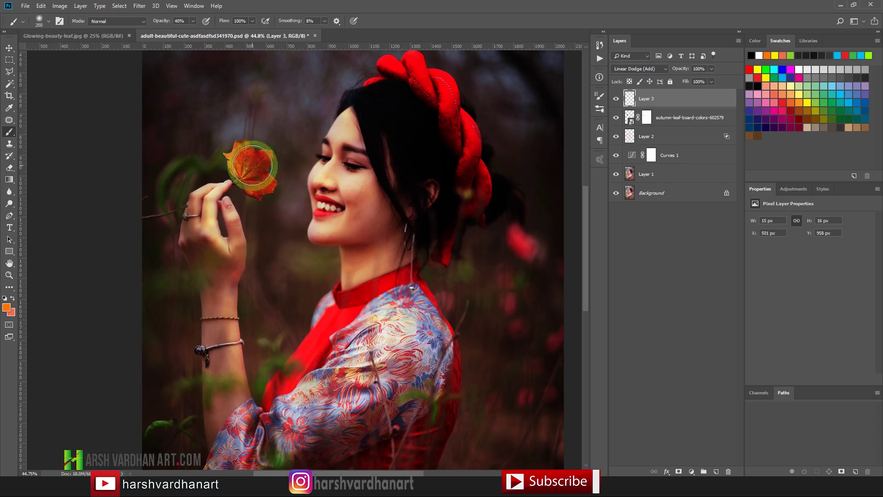
mouse_move(249, 164)
left_mouse_down()
mouse_move(262, 184)
mouse_move(248, 158)
mouse_move(244, 166)
mouse_move(244, 148)
mouse_move(263, 179)
mouse_move(256, 181)
left_mouse_up()
- Brighten the centre of the leaf with white, using a 100 px brush at 20% opacity
key("[")
key("[")
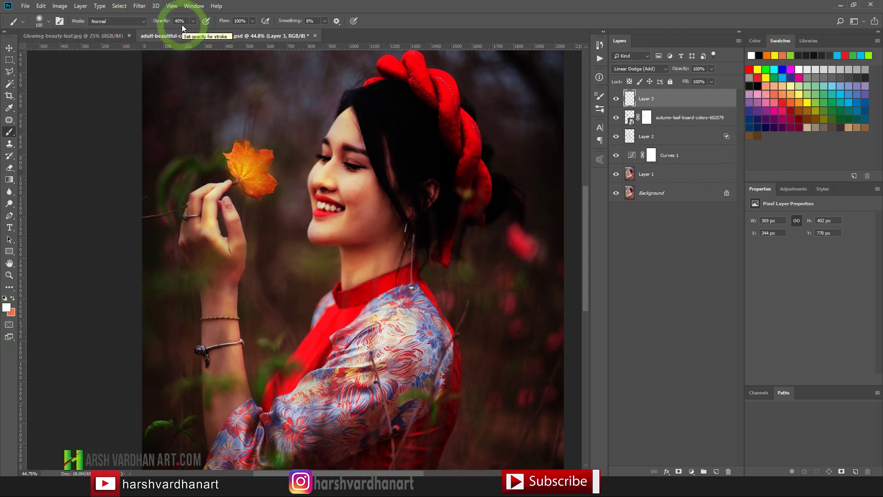
key("2")
mouse_move(216, 144)
left_mouse_down()
mouse_move(256, 176)
mouse_move(246, 176)
mouse_move(263, 163)
mouse_move(241, 160)
left_mouse_up()
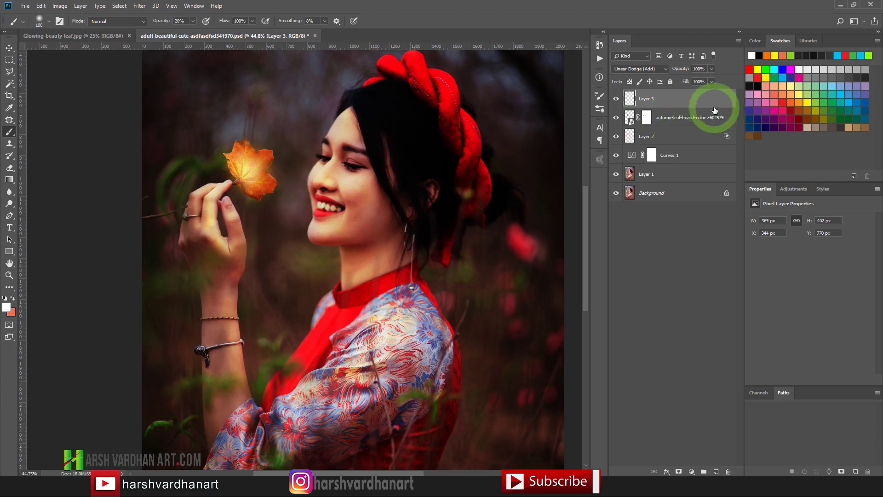
- Clip Layer 3 to the autumn leaf layer and compare the leaf with Layer 3 hidden and shown
key("super+plus")
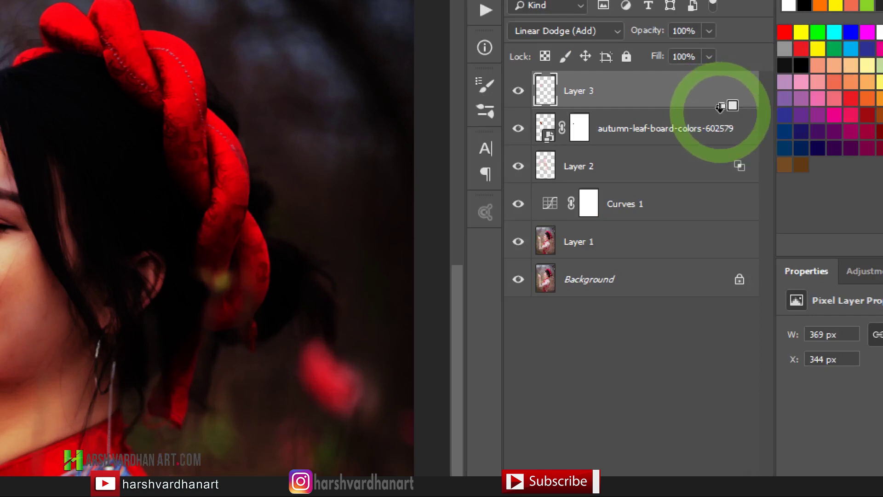
left_click(717, 106, "alt")
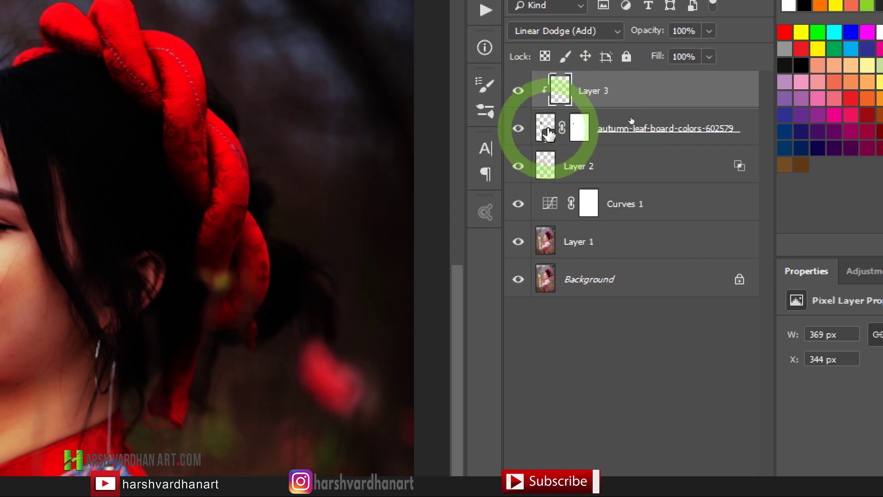
key("super+minus")
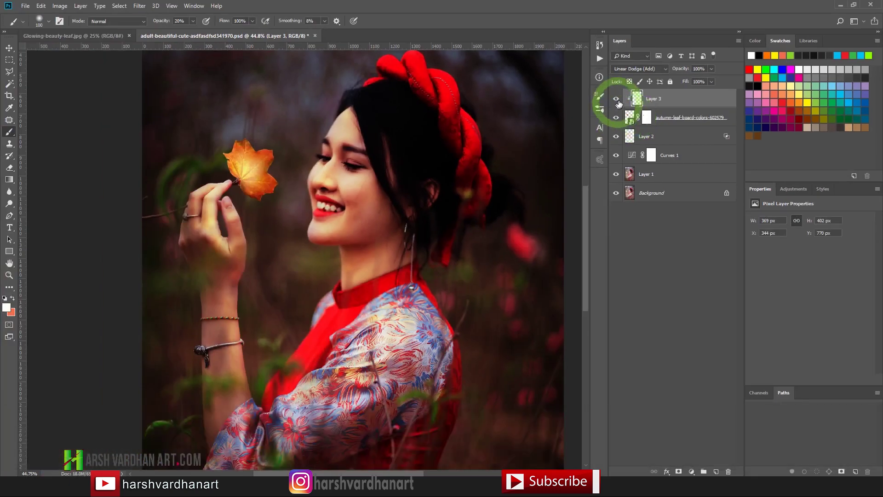
left_click(618, 100)
left_click(618, 101)
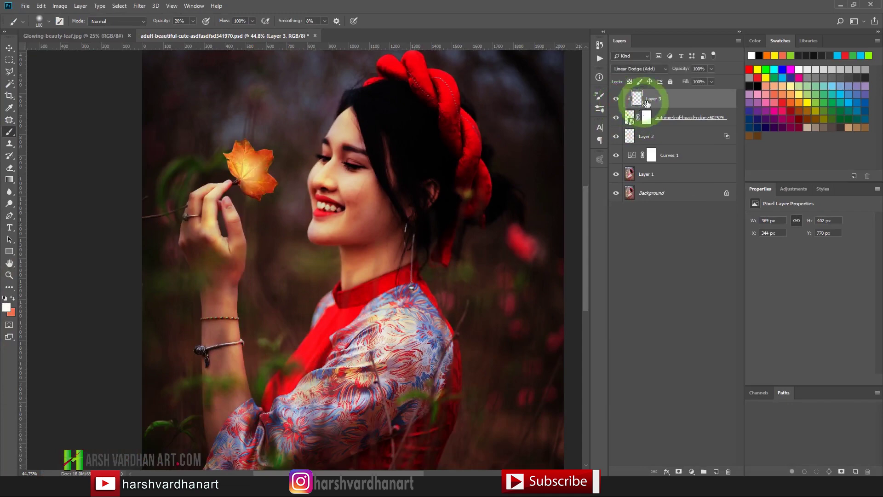
- Create a new empty layer directly beneath the autumn leaf layer
left_click(630, 119)
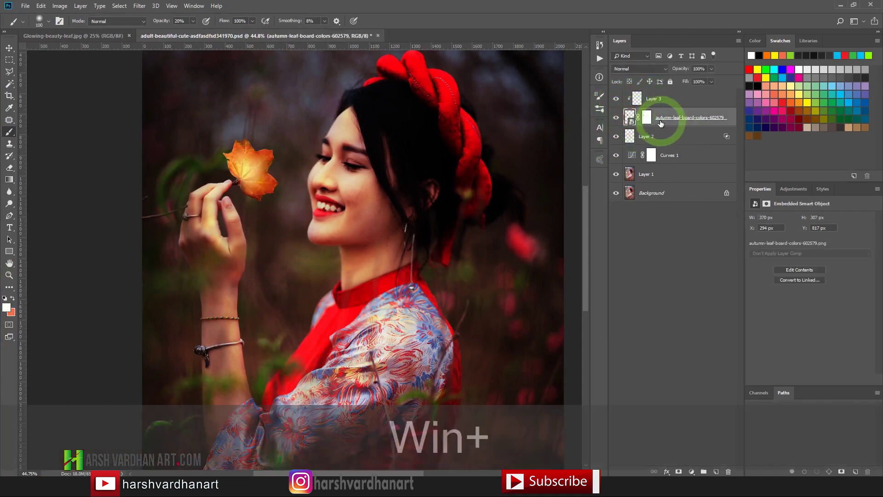
key("super+equal")
key("super+minus")
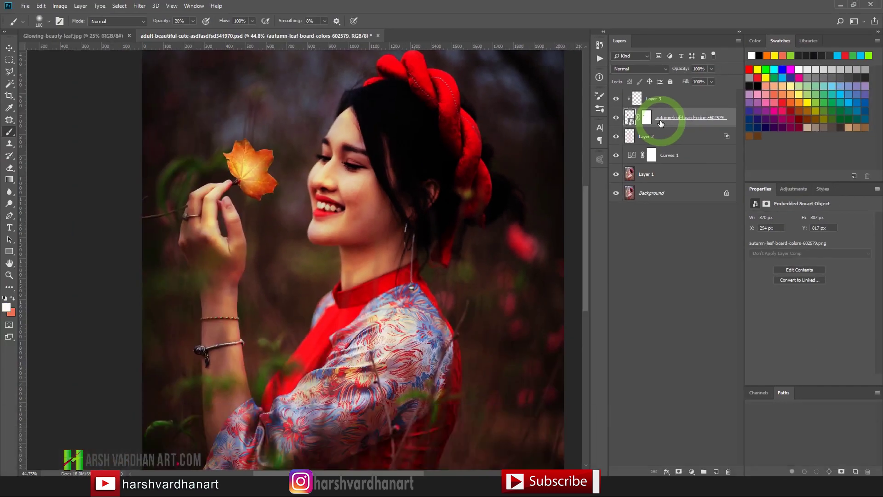
left_click(716, 473, "ctrl")
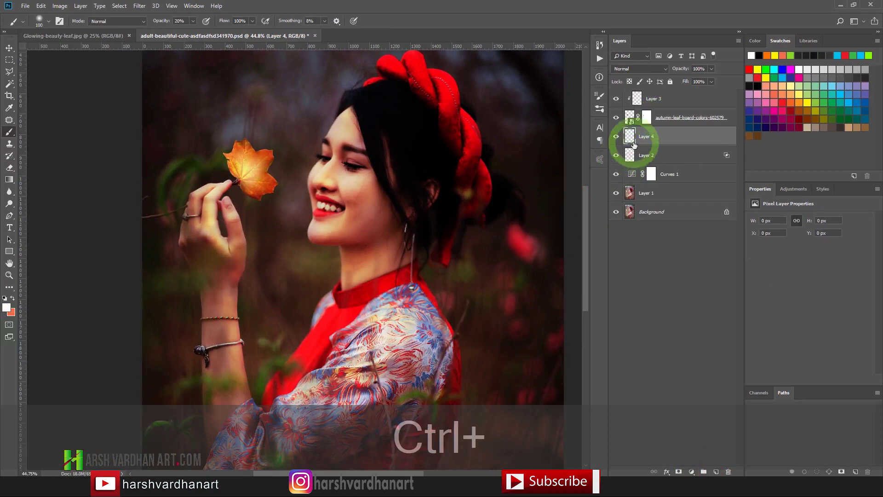
key("super+equal")
key("super+minus")
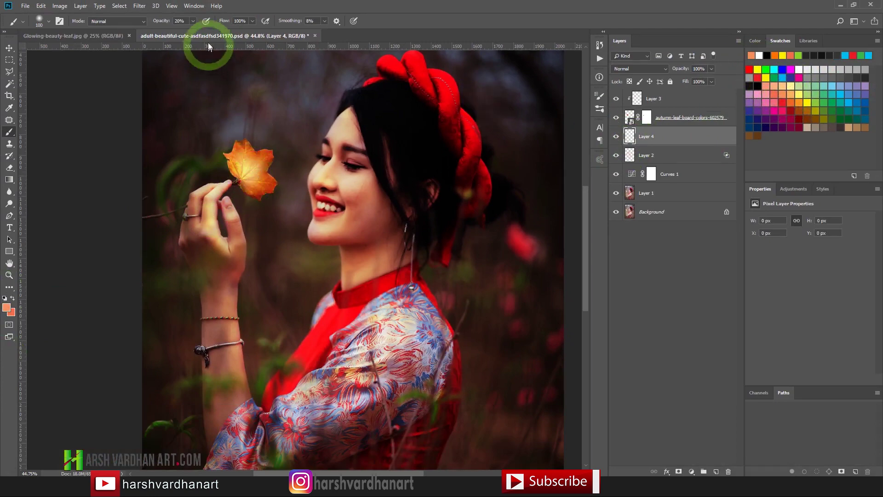
- Paint a single light-orange dab behind the leaf on Layer 4 at 100% brush opacity and view that layer in isolation
left_click(193, 21)
left_click_drag(192, 30, 243, 37)
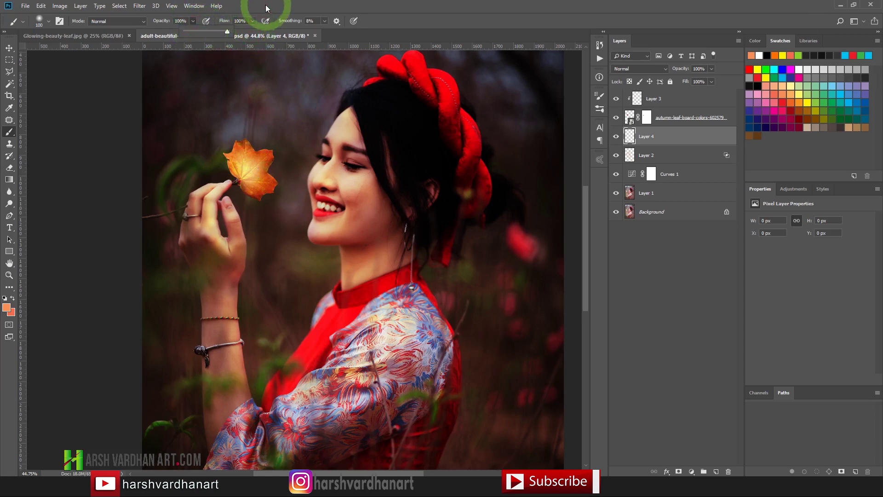
left_click(252, 173)
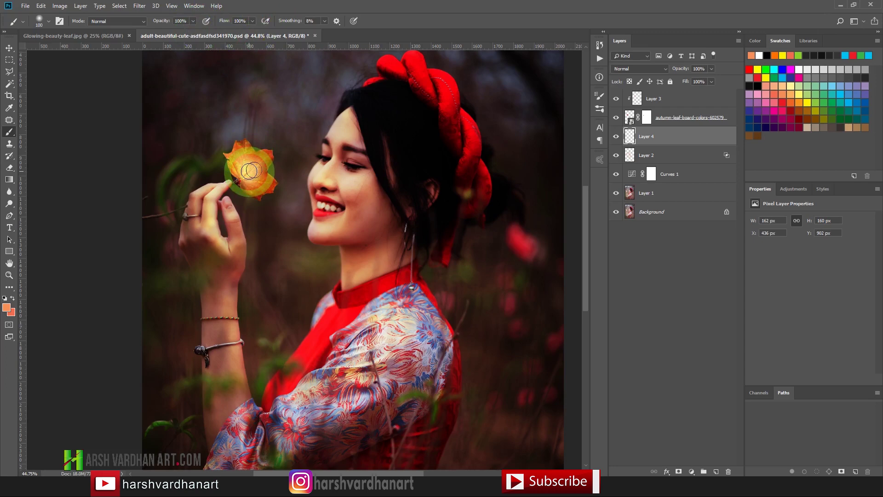
left_click(615, 137, "ctrl+alt")
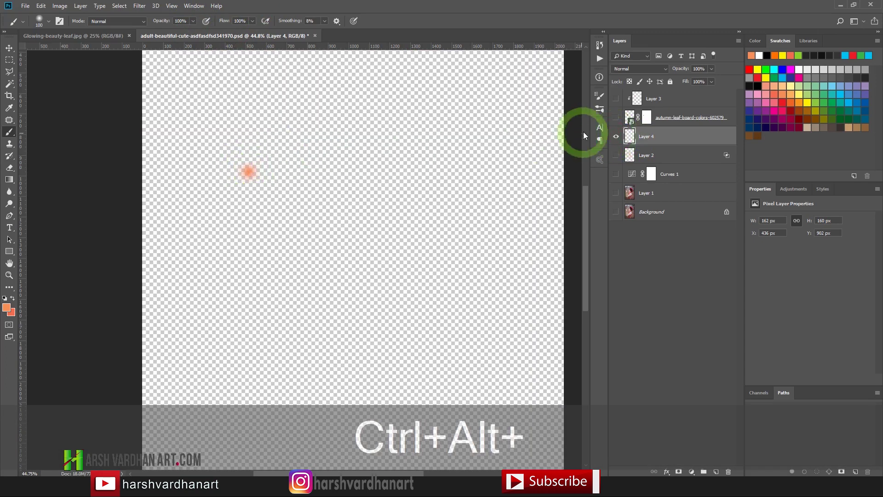
left_click(616, 137, "alt")
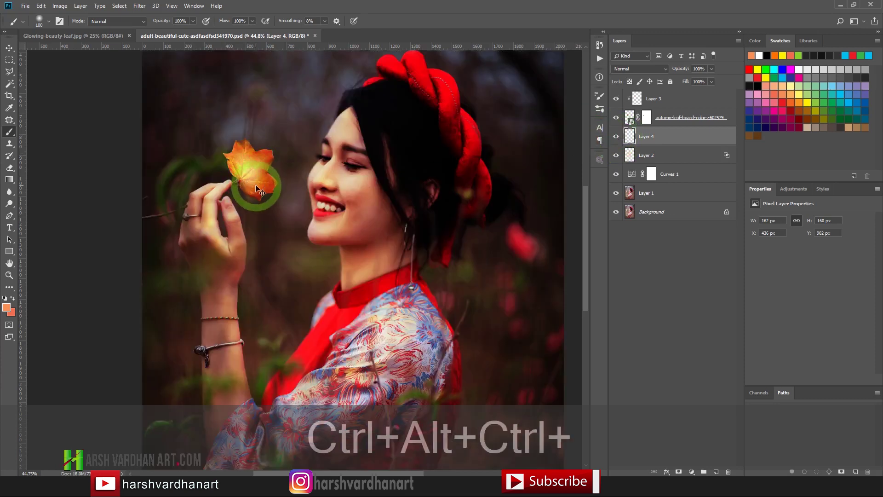
- Scale the orange dab on Layer 4 proportionally from its centre to about 242% and apply the transformation
key("ctrl+alt+t")
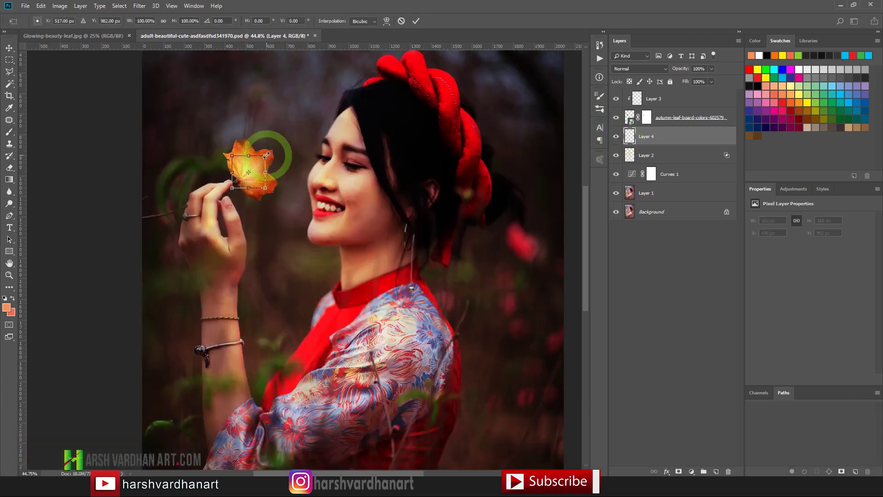
key("alt")
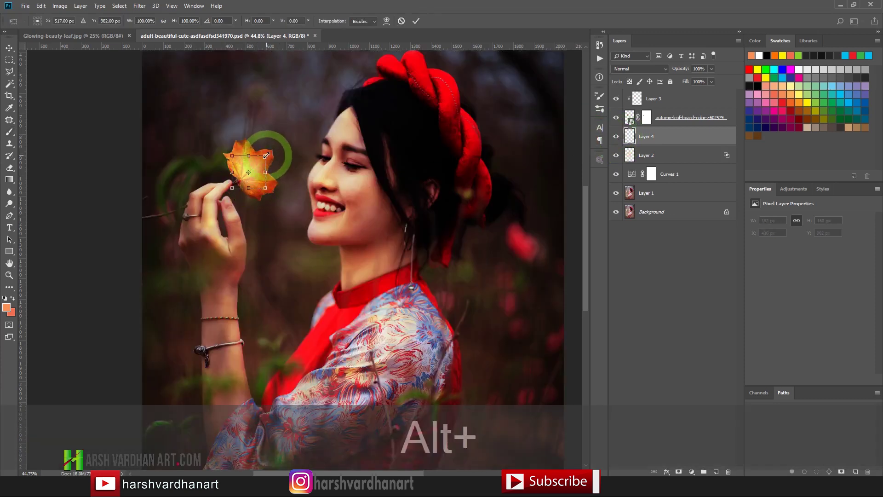
key("shift")
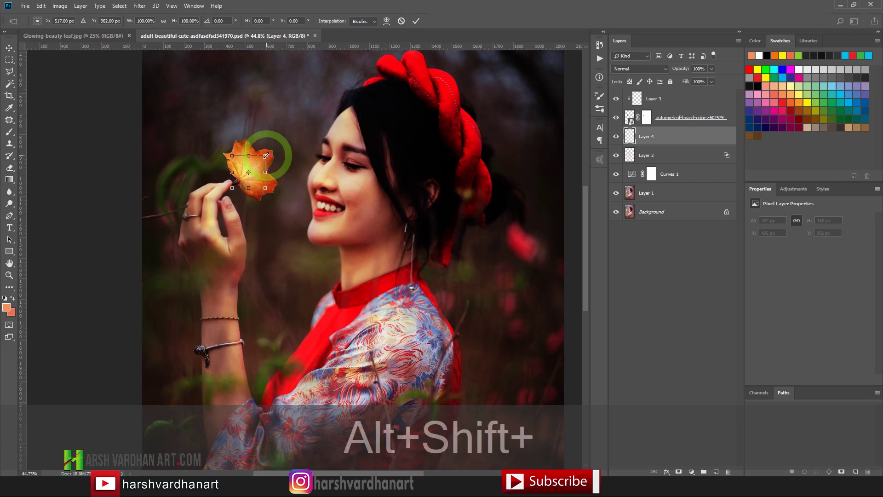
left_click_drag(266, 155, 305, 145)
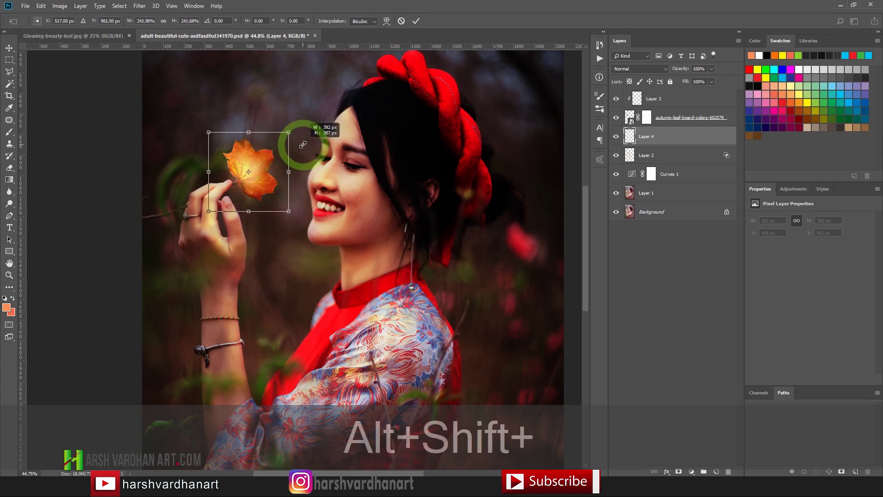
left_click_drag(302, 145, 303, 145)
left_click(416, 20)
key("b")
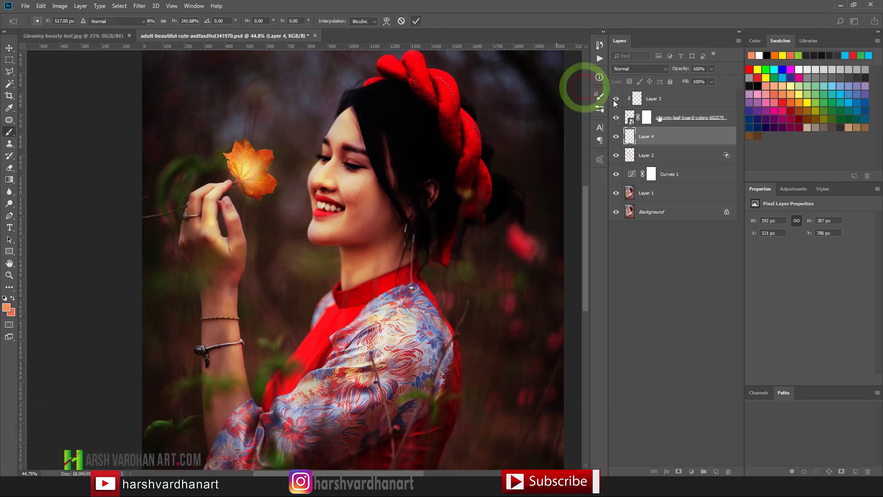
- Compare the image with Layer 4 hidden and shown, and examine the glow around the leaf up close
left_click(617, 137)
left_click(617, 137)
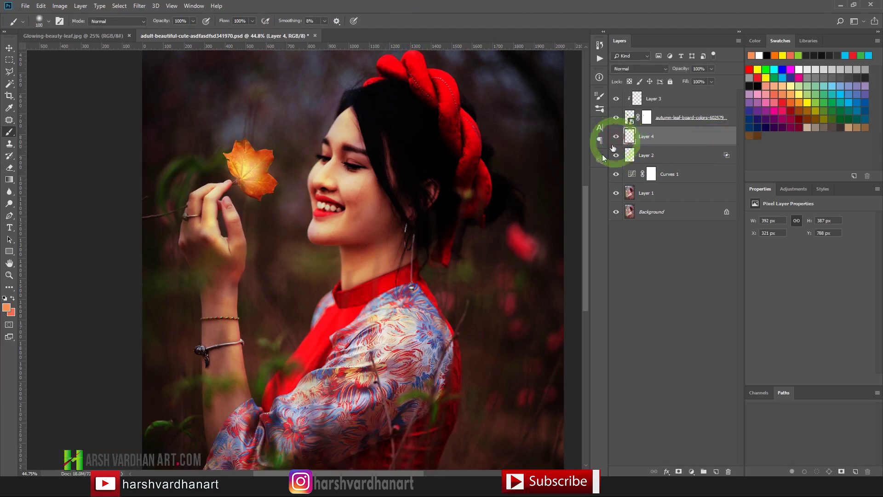
key("ctrl+space")
left_click_drag(359, 149, 318, 181)
mouse_move(240, 189)
left_mouse_down()
mouse_move(258, 193)
mouse_move(227, 188)
mouse_move(240, 196)
left_mouse_up()
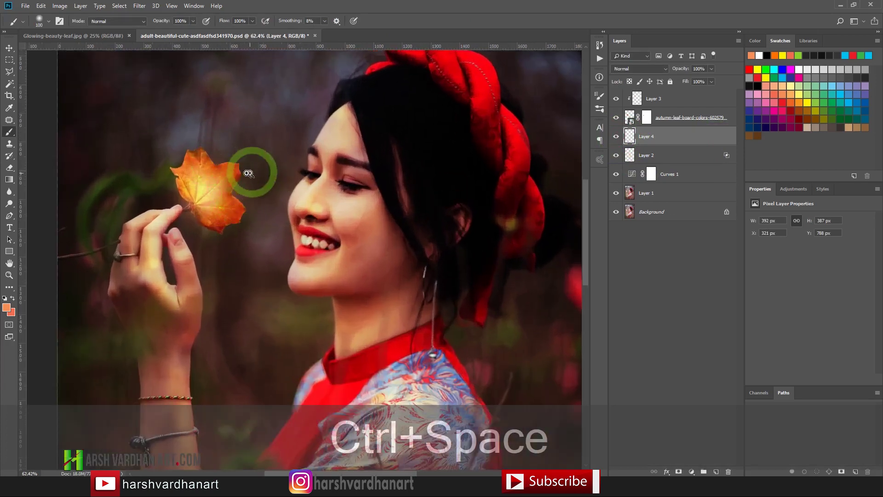
- Save the document and review the whole portrait composition
mouse_move(302, 171)
left_mouse_down()
mouse_move(286, 172)
mouse_move(314, 180)
left_mouse_up()
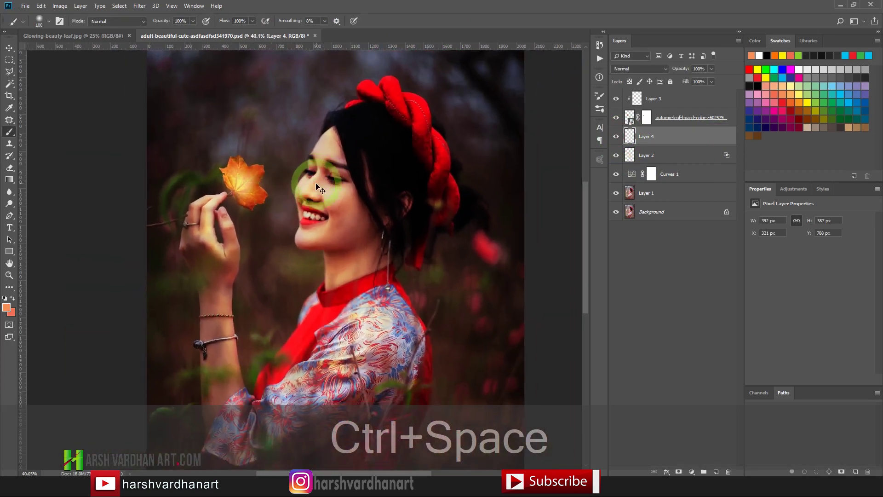
key("ctrl+s")
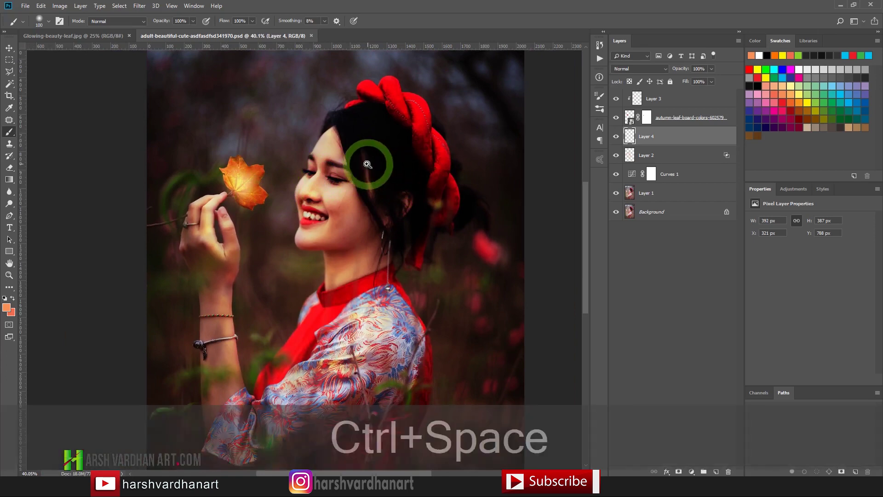
left_click_drag(365, 157, 359, 147)
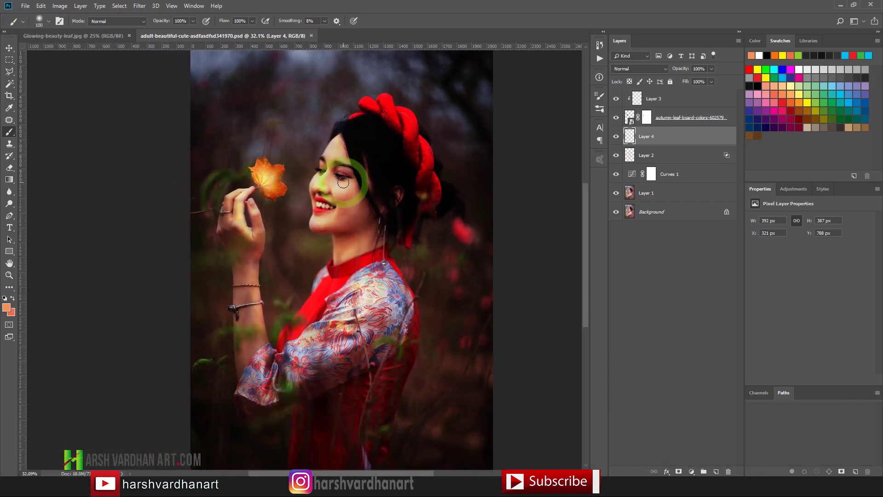
- Add a Curves adjustment above Layer 3, brighten the image with a raised midtone point (input 96, output 141), and compare before and after
left_click(642, 100)
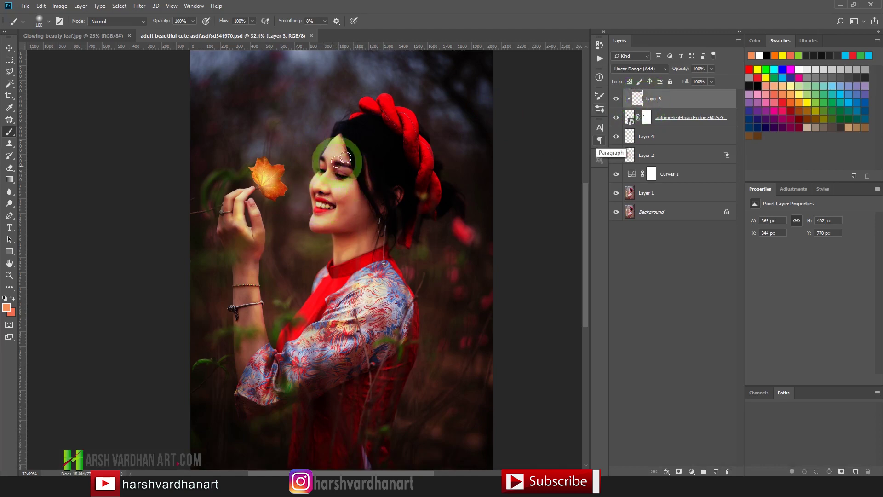
left_click(799, 191)
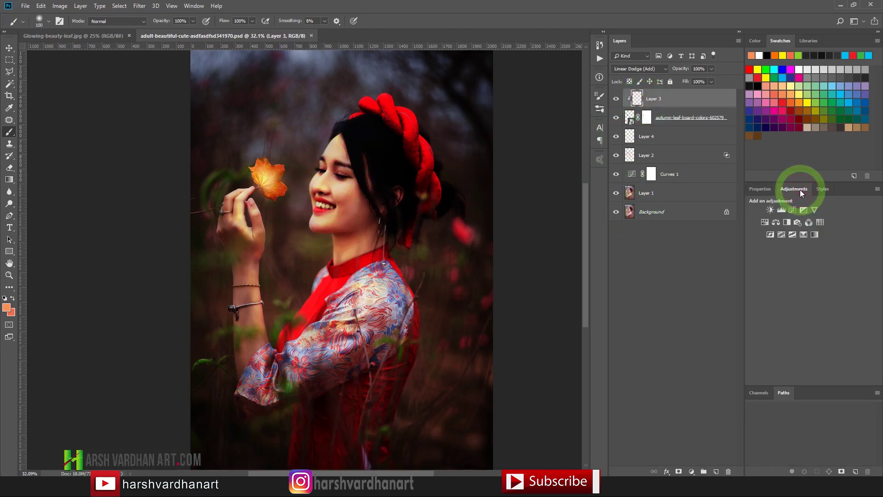
left_click(793, 212)
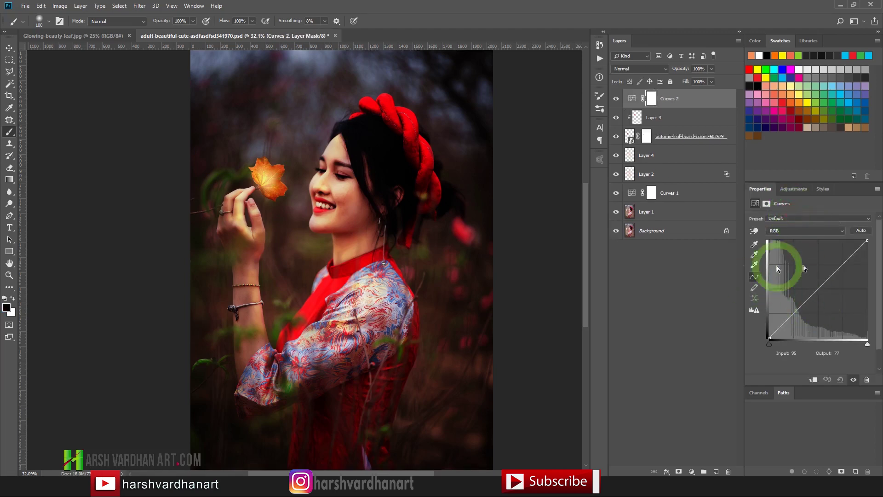
left_click(825, 283)
left_click_drag(825, 284, 843, 267)
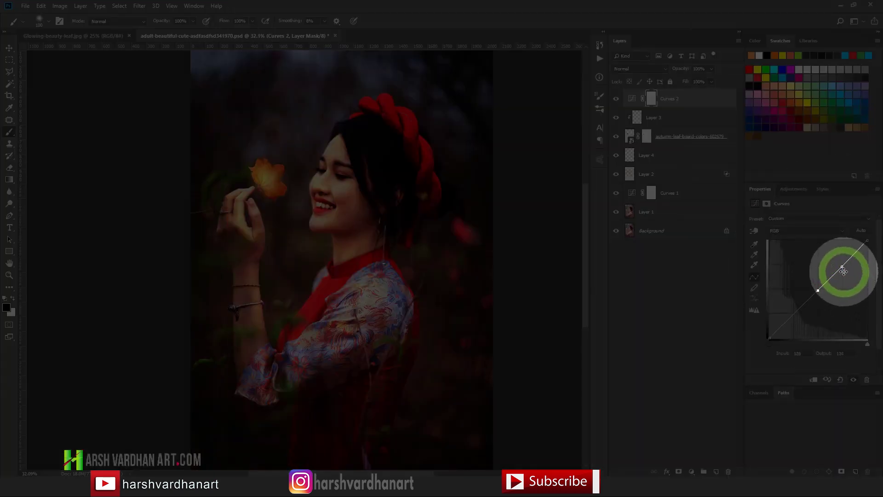
left_click_drag(842, 267, 835, 262)
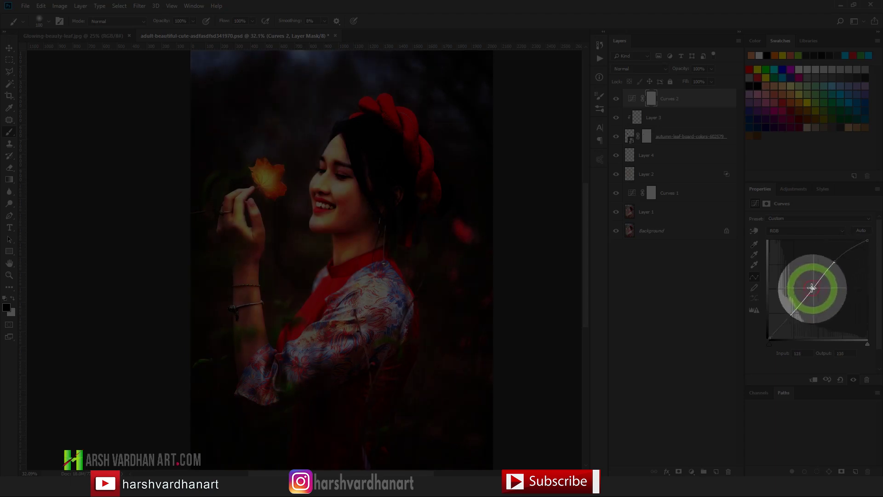
left_click_drag(818, 291, 806, 284)
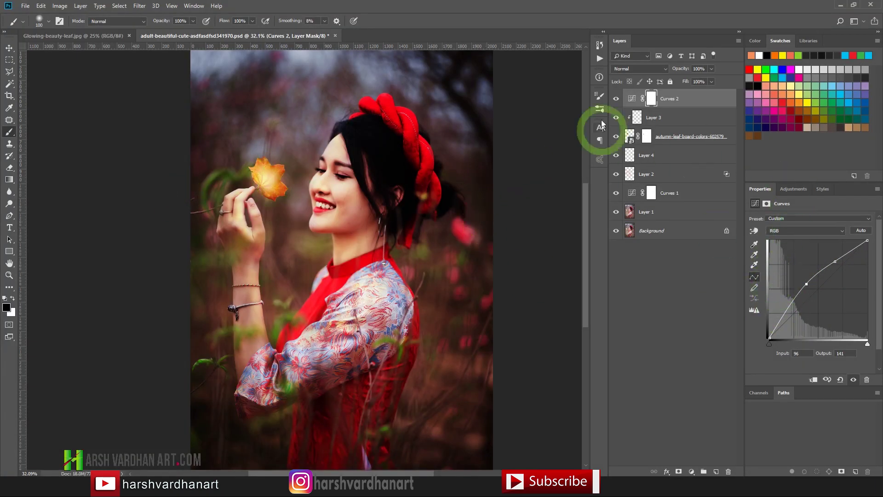
left_click(617, 99)
left_click(617, 98)
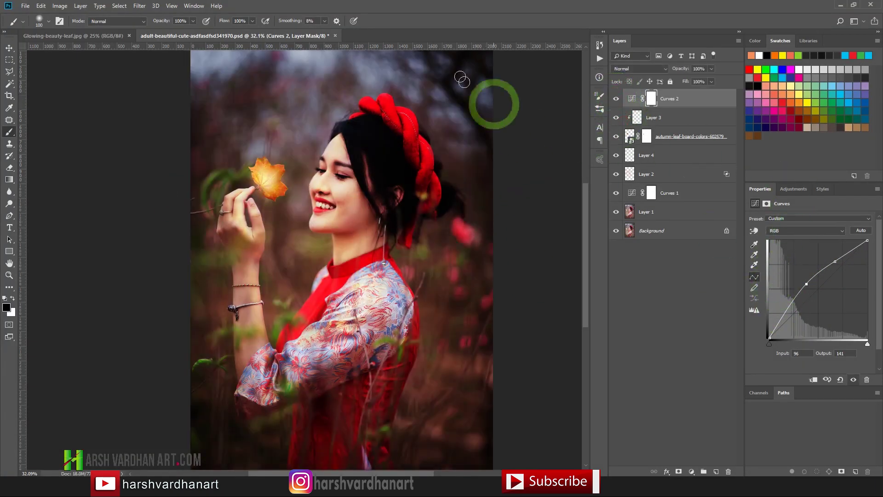
- Protect the dark areas from Curves 2 by splitting its Blend If underlying-layer black slider to 0 / 96, and compare the effect
left_click_drag(450, 123, 353, 136)
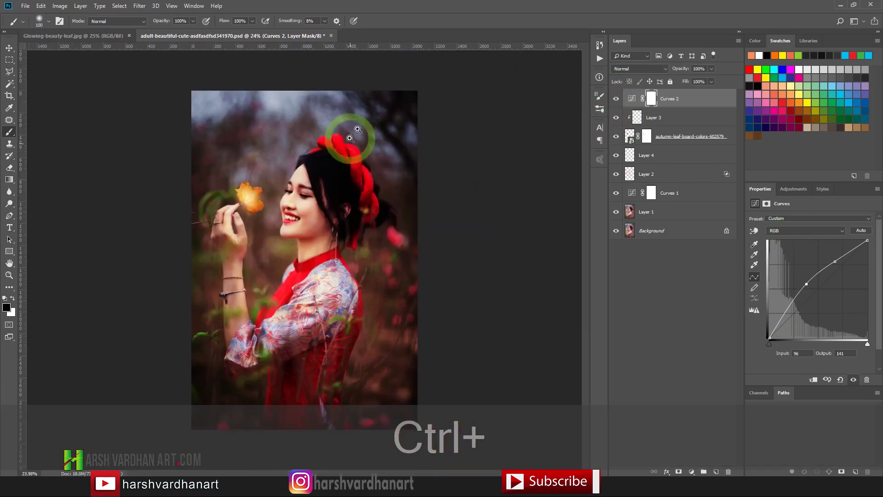
left_click_drag(330, 185, 404, 178)
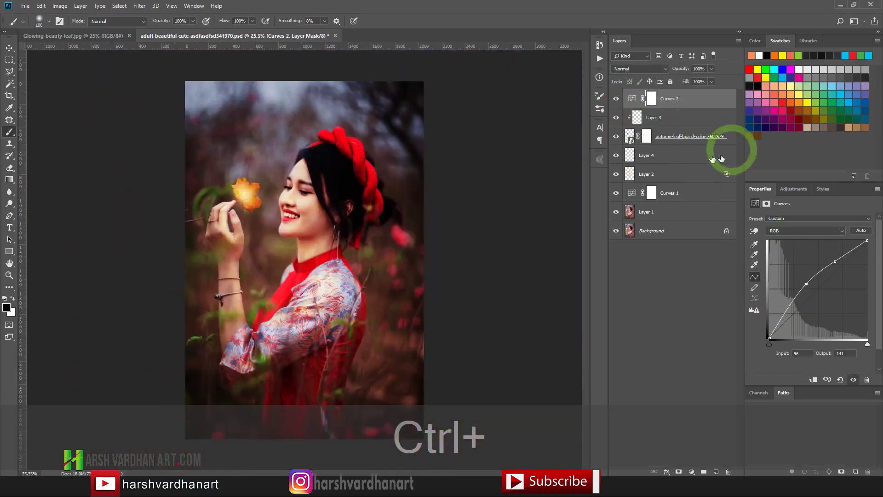
left_click(723, 103)
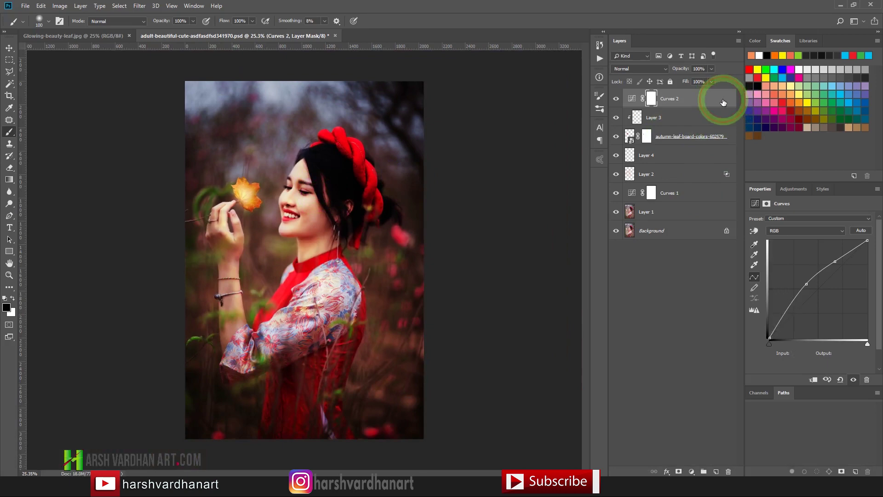
double_click(708, 106)
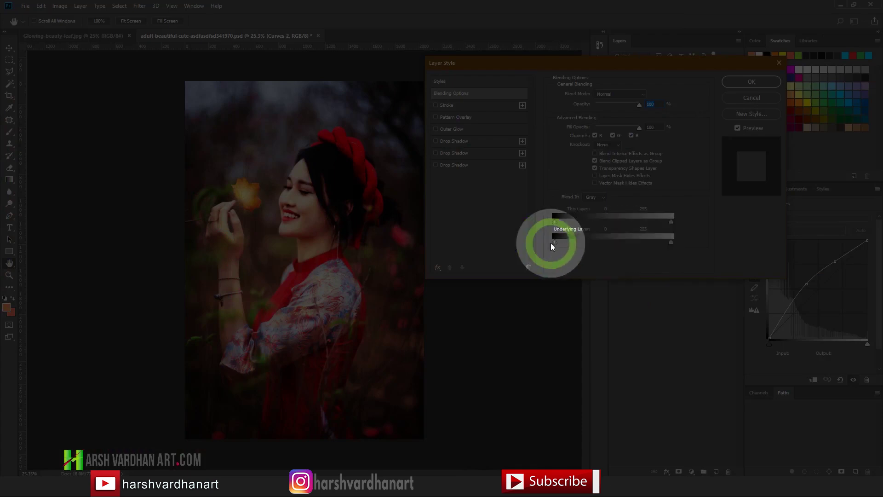
key("alt")
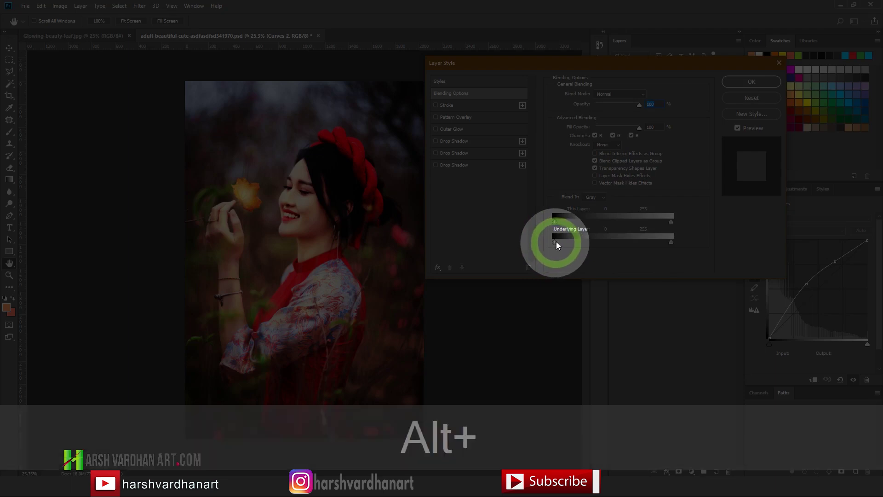
left_click_drag(556, 241, 597, 240)
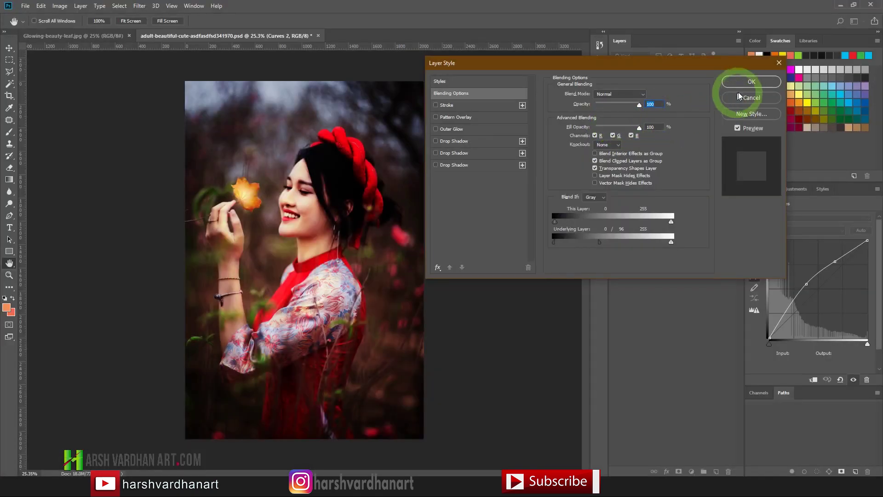
left_click(749, 82)
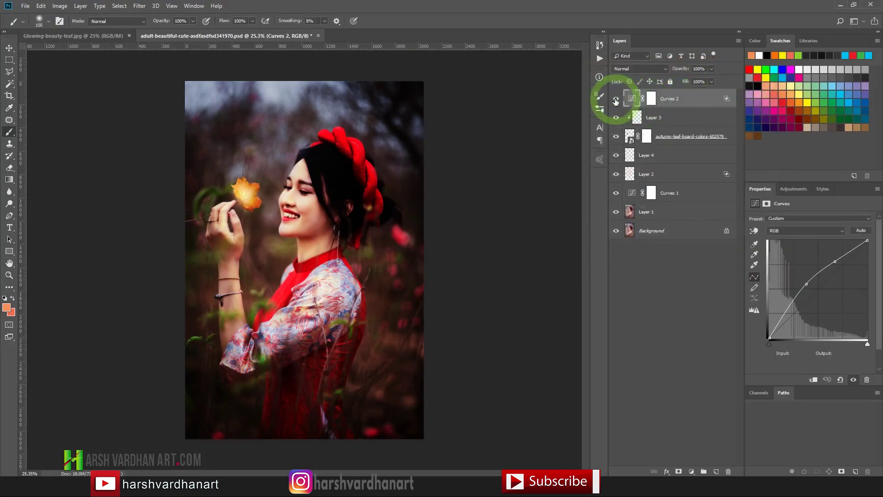
left_click(616, 100)
left_click(616, 101)
- Invert the Curves 2 layer mask to black to hide its brightening
key("ctrl+space")
mouse_move(353, 175)
left_mouse_down()
mouse_move(368, 181)
mouse_move(357, 179)
left_mouse_up()
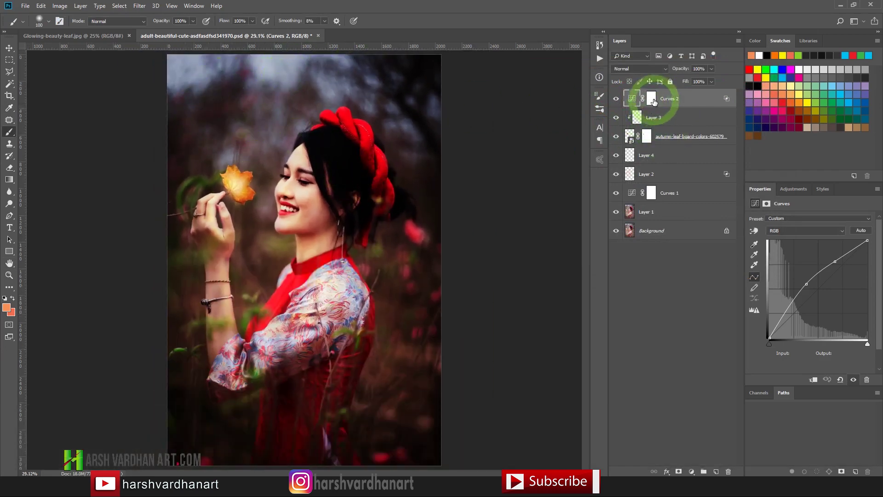
left_click(653, 100)
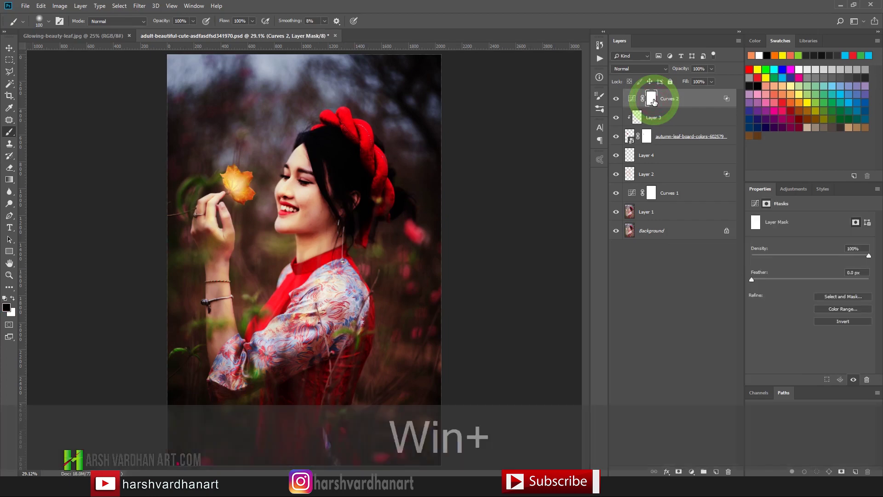
key("super+equal")
key("super+minus")
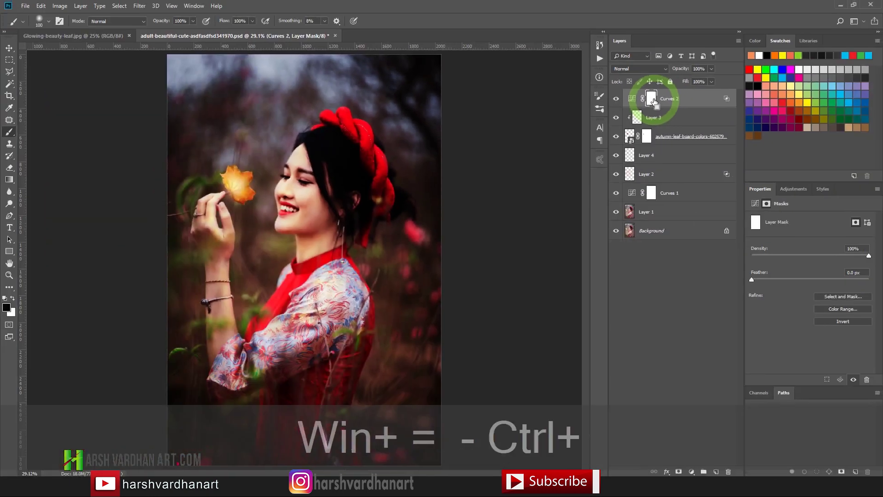
key("ctrl+i")
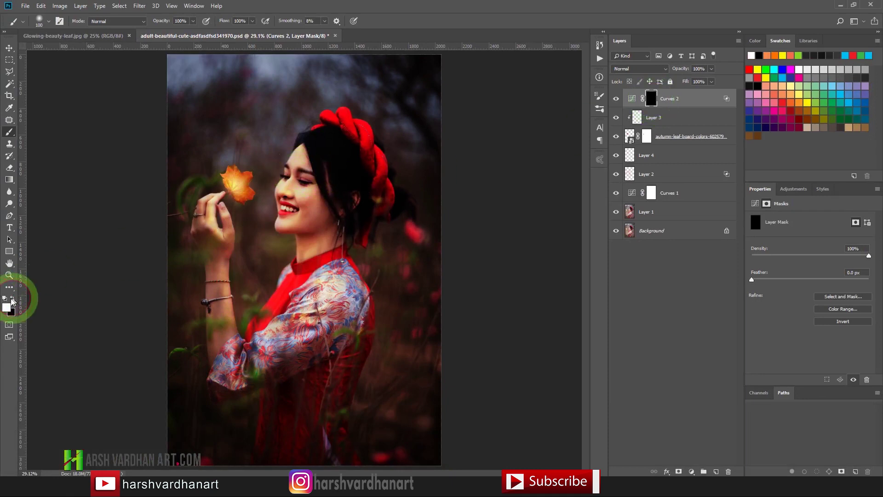
- Paint white on the Curves 2 mask over the face and neck with a 200 px soft brush at 100% opacity
key("bracketright")
key("bracketright")
key("bracketright")
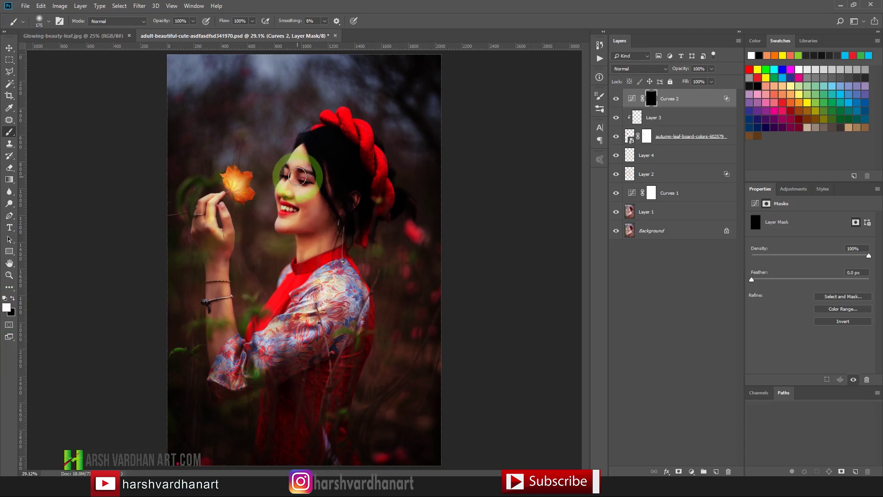
key("bracketright")
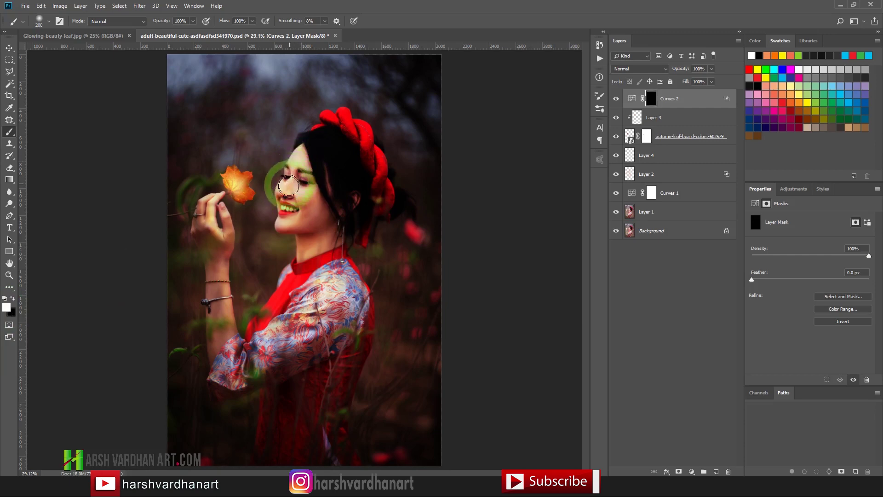
mouse_move(289, 186)
left_mouse_down()
mouse_move(283, 199)
mouse_move(308, 194)
mouse_move(287, 221)
mouse_move(296, 220)
mouse_move(302, 253)
left_mouse_up()
- Paint white on the Curves 2 mask over the raised hand and forearm with a smaller brush
key("bracketleft")
key("bracketleft")
key("bracketleft")
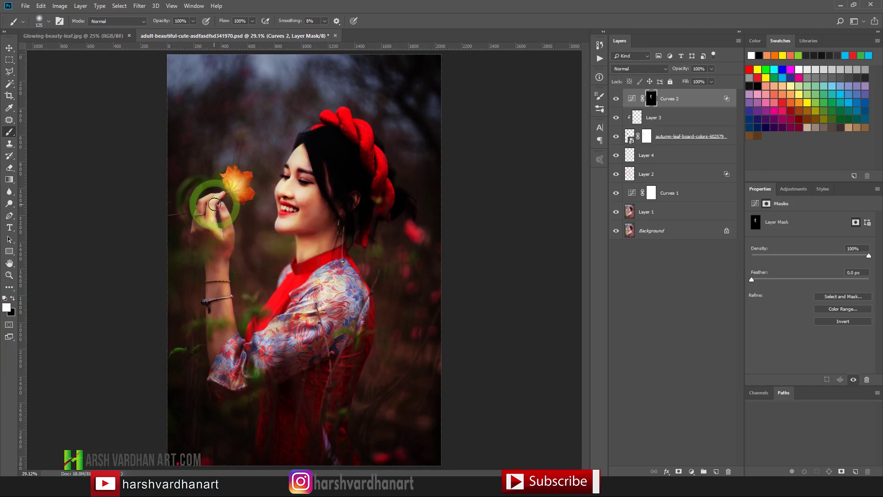
key("bracketleft")
key("bracketleft")
mouse_move(215, 204)
left_mouse_down()
mouse_move(211, 184)
mouse_move(232, 181)
mouse_move(224, 199)
mouse_move(197, 193)
mouse_move(201, 227)
mouse_move(211, 197)
mouse_move(231, 260)
mouse_move(217, 294)
mouse_move(224, 274)
mouse_move(229, 319)
left_mouse_up()
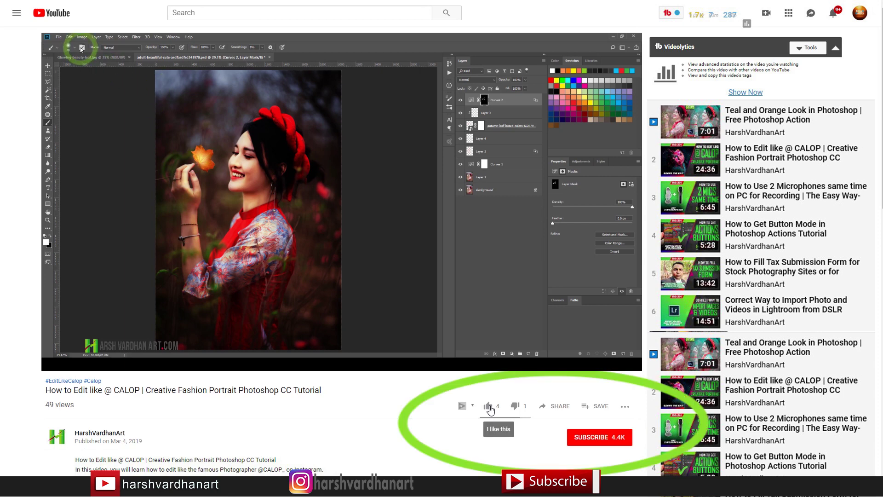
left_click(489, 407)
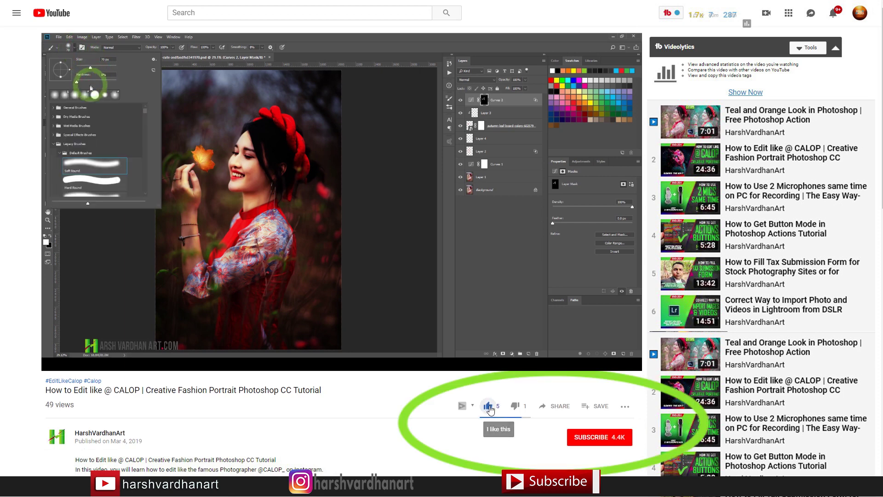
left_click(606, 441)
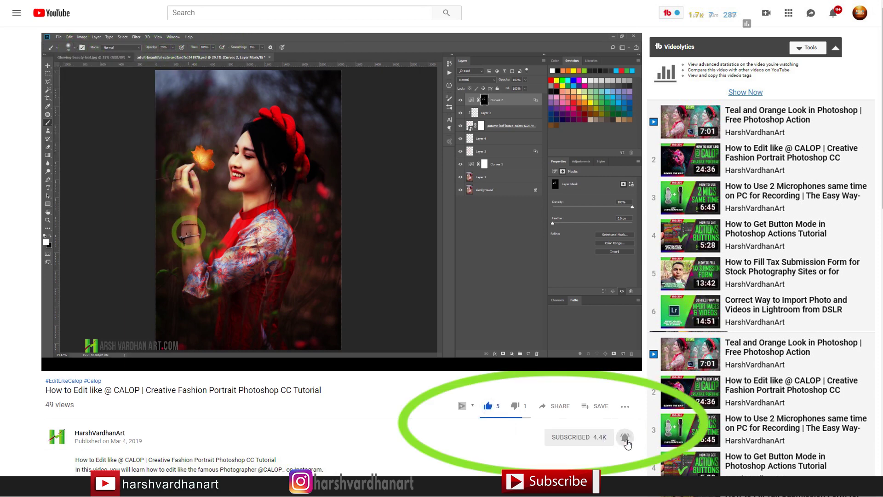
left_click(626, 439)
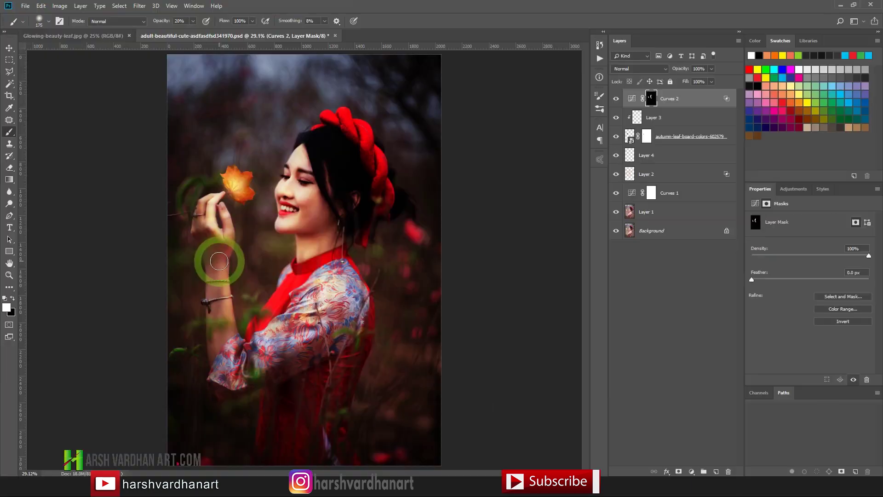
- Paint more white at 20% brush opacity on the Curves 2 mask over the forearm, the dress and the face
mouse_move(220, 257)
left_mouse_down()
mouse_move(220, 328)
mouse_move(220, 304)
mouse_move(230, 335)
left_mouse_up()
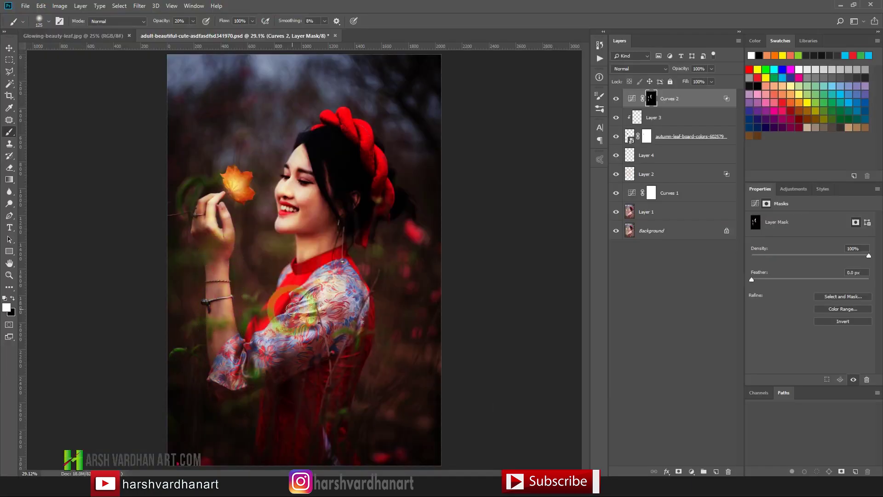
key("bracketleft")
key("bracketleft")
mouse_move(330, 280)
left_mouse_down()
mouse_move(310, 244)
mouse_move(316, 167)
mouse_move(316, 177)
mouse_move(345, 182)
mouse_move(359, 149)
mouse_move(374, 161)
mouse_move(258, 173)
mouse_move(245, 186)
mouse_move(235, 175)
mouse_move(242, 183)
mouse_move(225, 194)
mouse_move(231, 174)
mouse_move(246, 199)
mouse_move(296, 190)
left_mouse_up()
key("bracketleft")
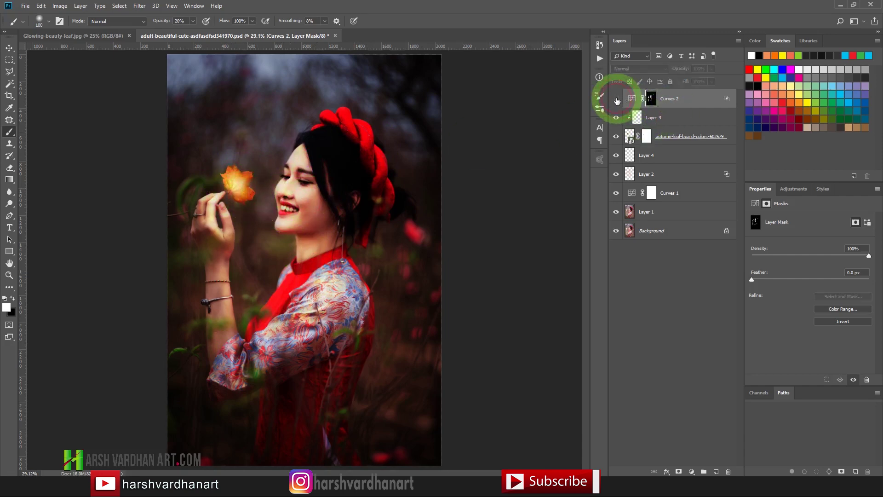
- Compare the portrait with the masked Curves 2 adjustment hidden and shown
left_click(616, 99)
left_click(616, 99)
left_click(617, 99)
left_click(616, 99)
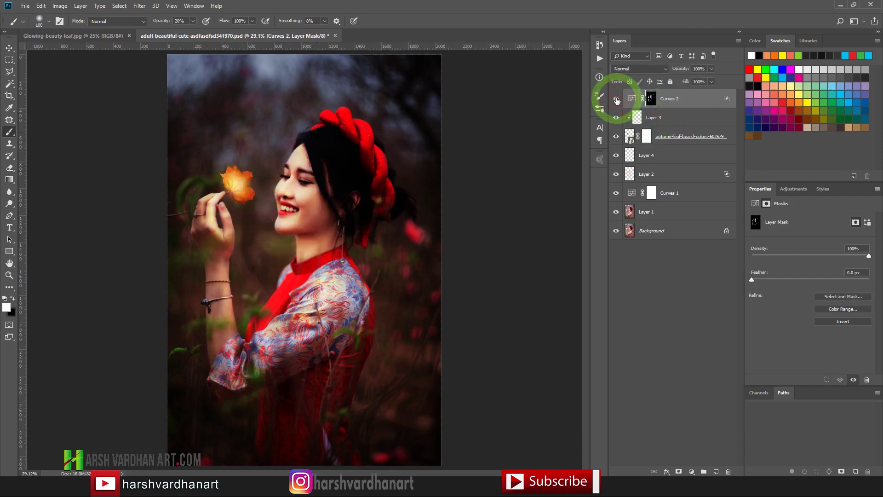
left_click(617, 100)
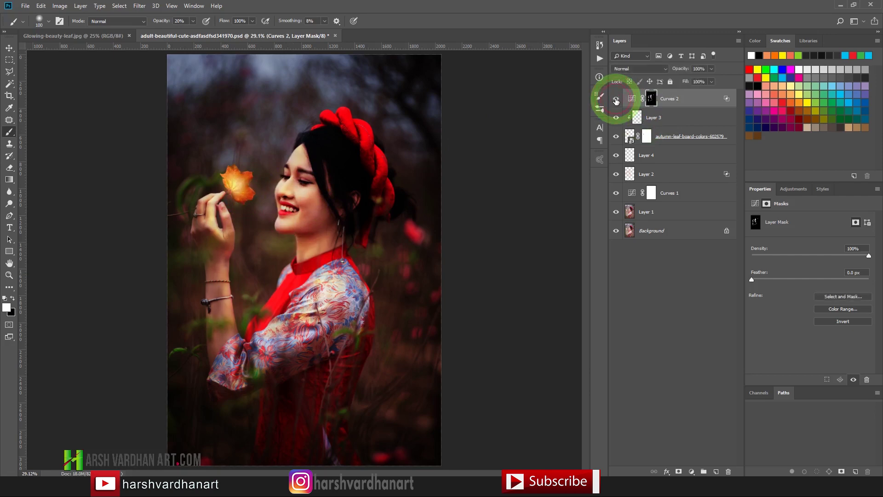
left_click(617, 99)
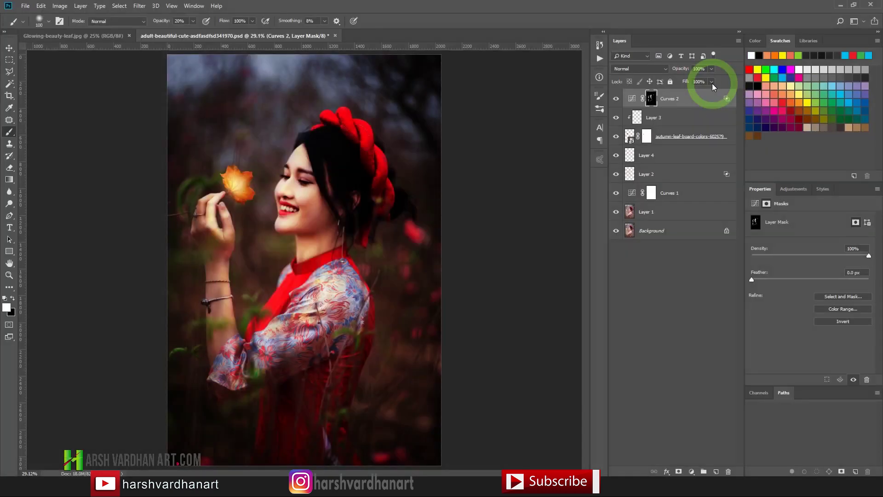
- Lower the Curves 2 layer's fill to 65% and compare the portrait with that adjustment hidden and shown
left_click(713, 83)
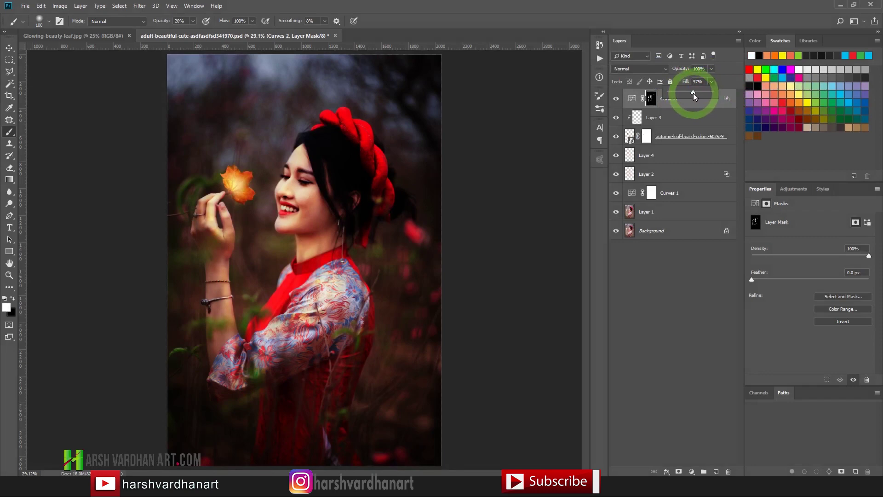
left_click_drag(694, 93, 697, 93)
left_click(616, 99)
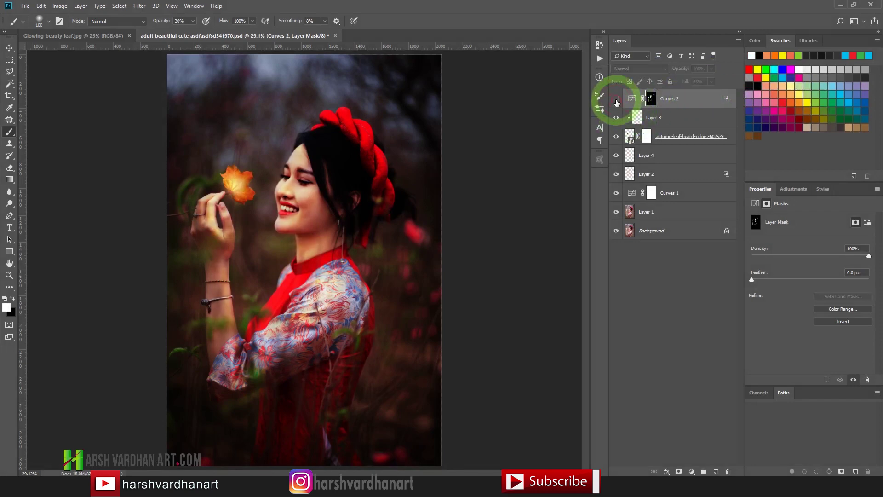
left_click(616, 100)
left_click(616, 99)
left_click(616, 99)
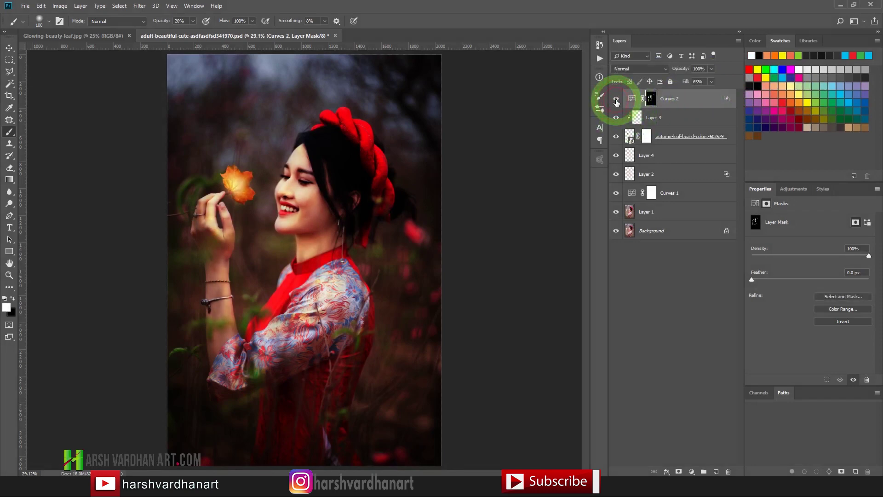
left_click(616, 99)
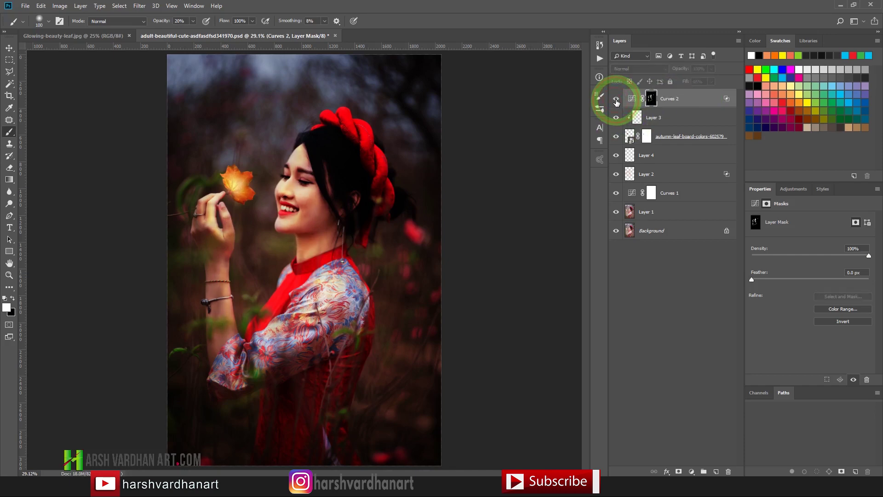
left_click(616, 99)
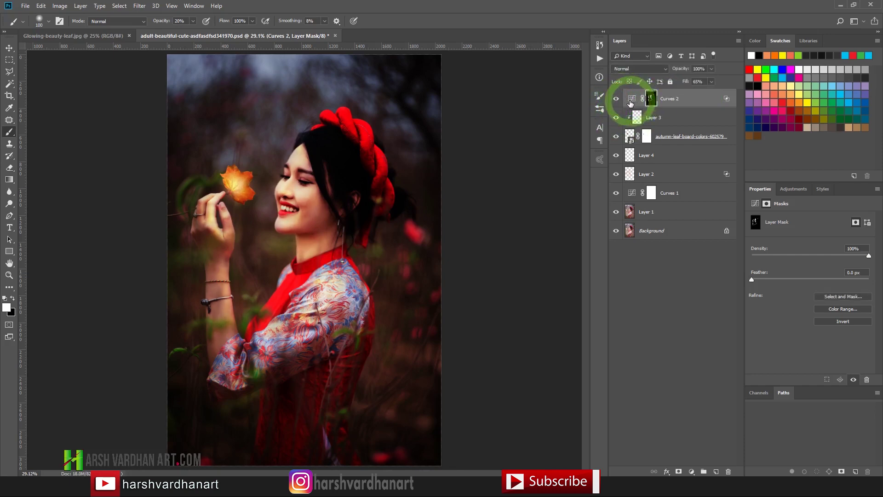
- Raise the red channel of the Curves 2 adjustment with a point at input 164, output 180
left_click(631, 99)
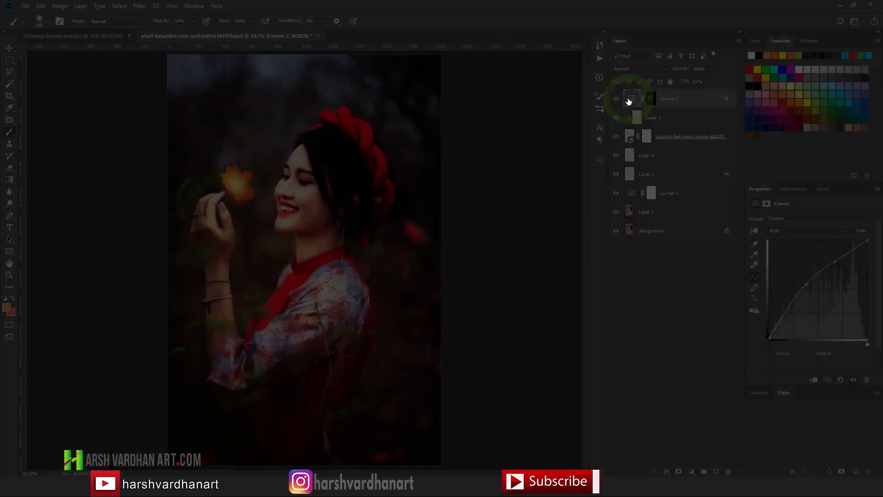
left_click(630, 100)
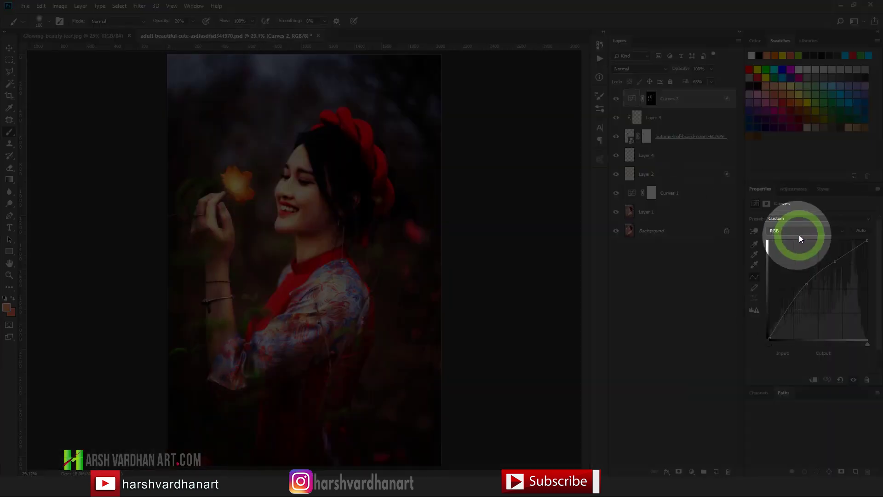
left_click(792, 232)
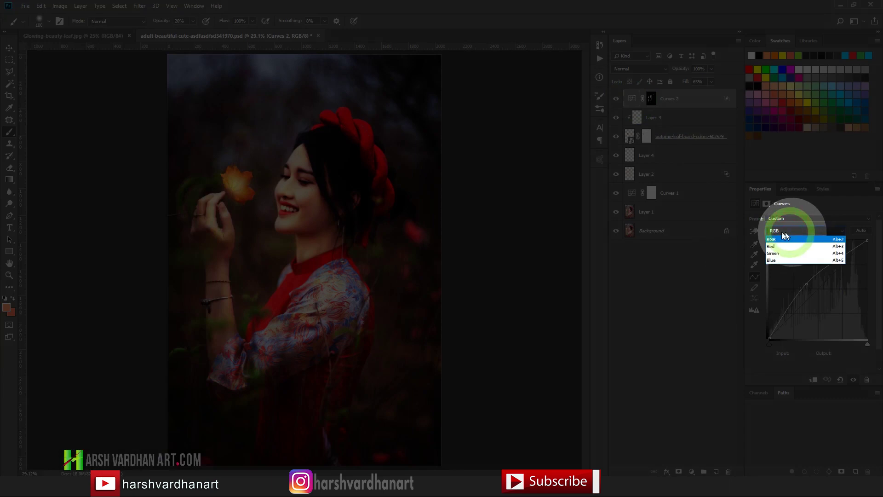
left_click(771, 248)
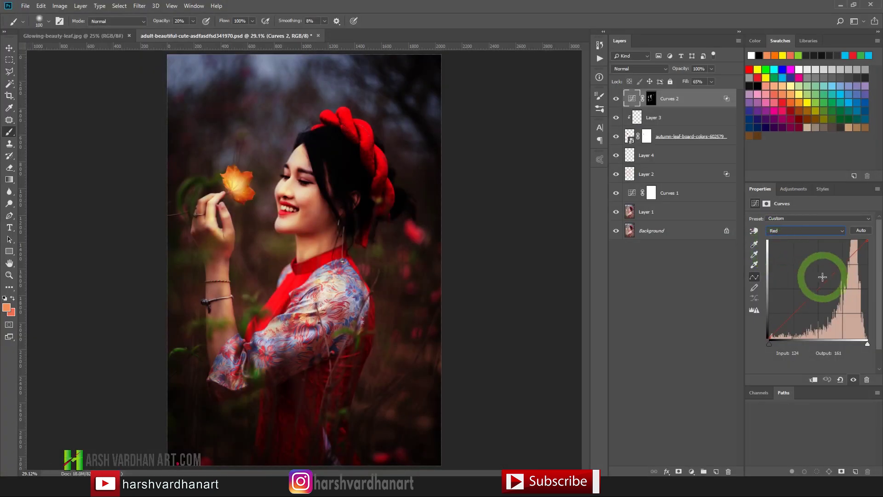
left_click_drag(838, 271, 834, 270)
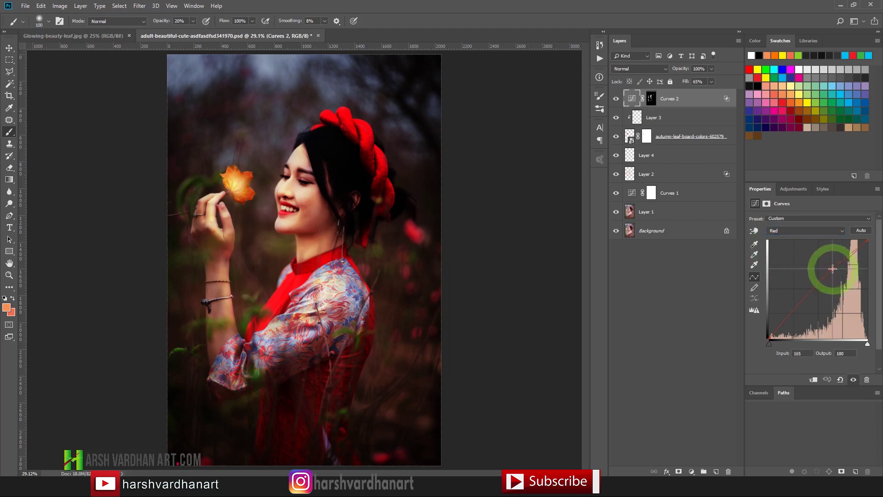
- Pull down the upper green channel of Curves 2 to input 209, output 193, and lift its black point to output 1
left_click(803, 230)
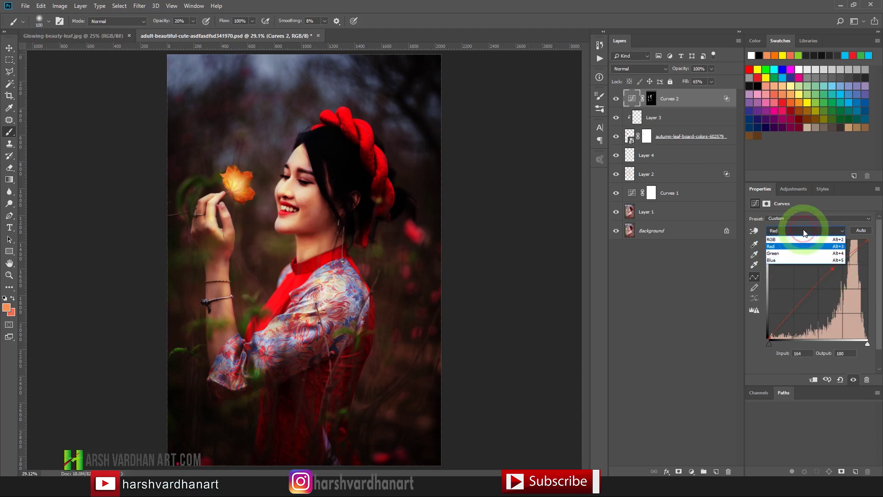
left_click(779, 253)
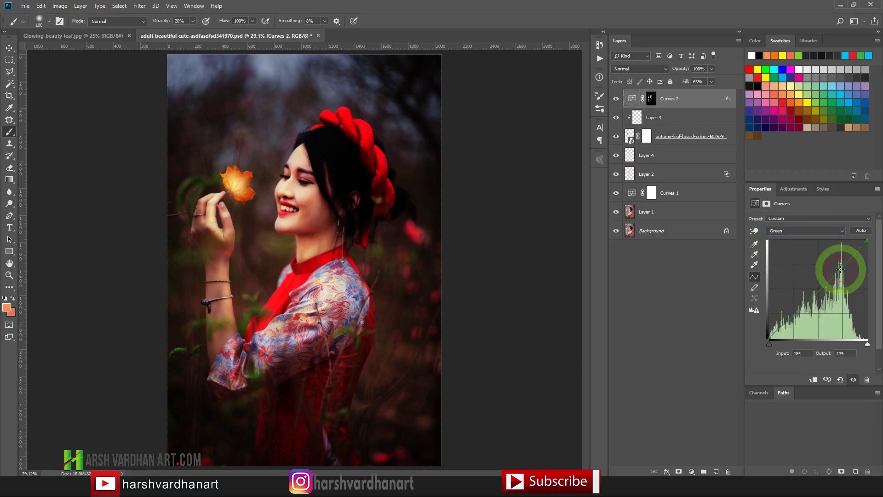
left_click_drag(840, 269, 843, 271)
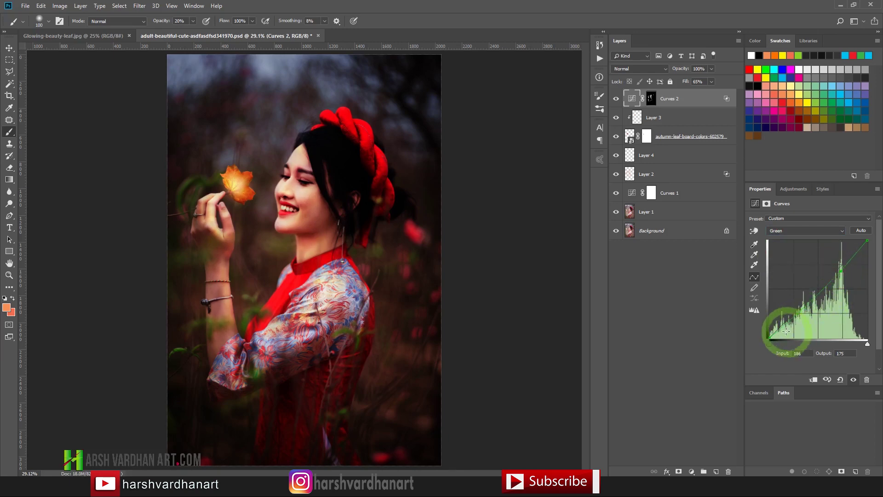
left_click_drag(768, 336, 768, 336)
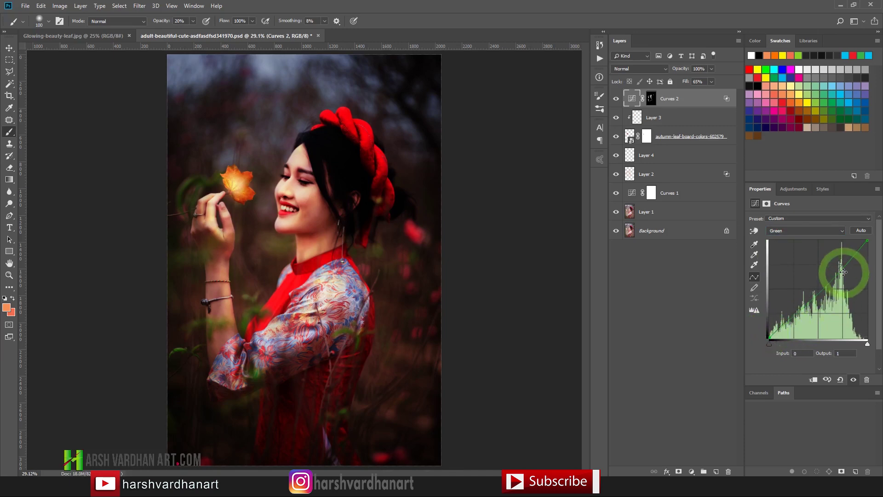
left_click(826, 286)
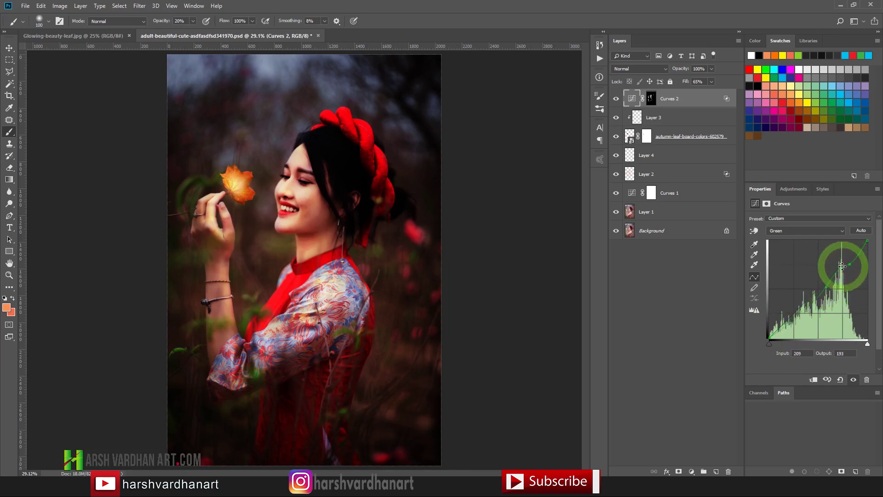
left_click_drag(842, 266, 851, 263)
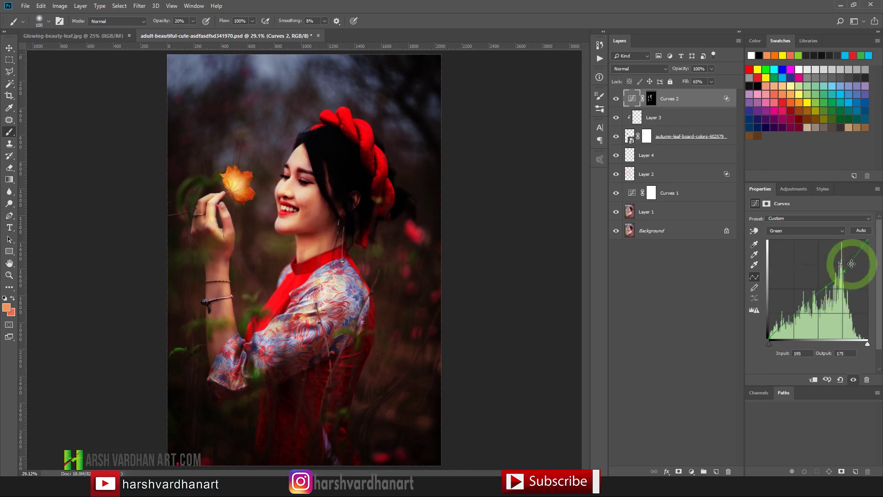
- Lower the blue channel of Curves 2 with a point at input 198, output 190, and set its black point to input 1, output 0
left_click(816, 230)
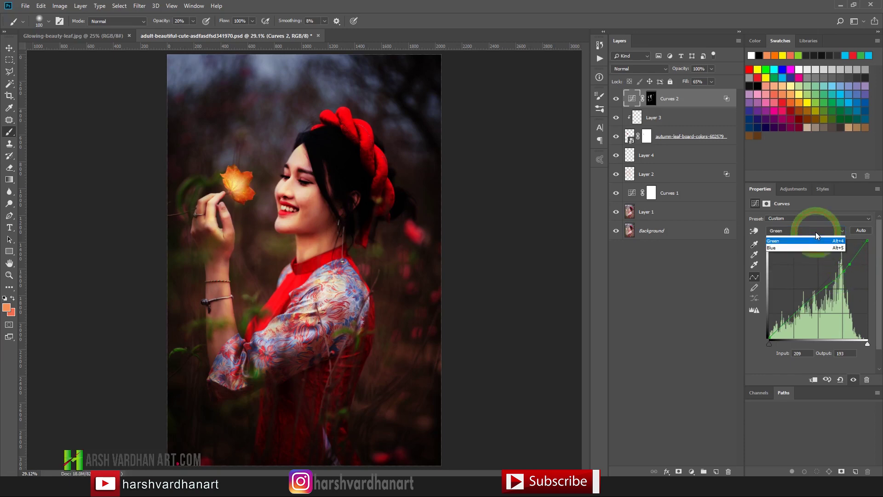
left_click(780, 259)
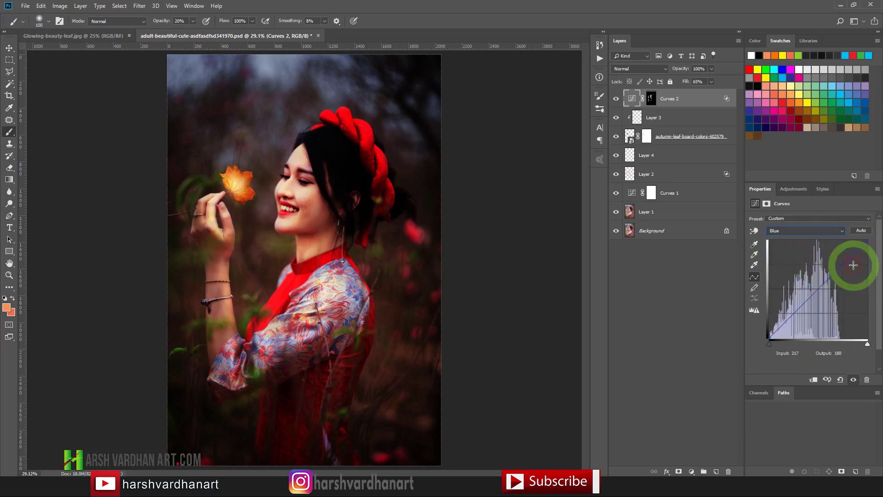
left_click_drag(845, 263, 845, 266)
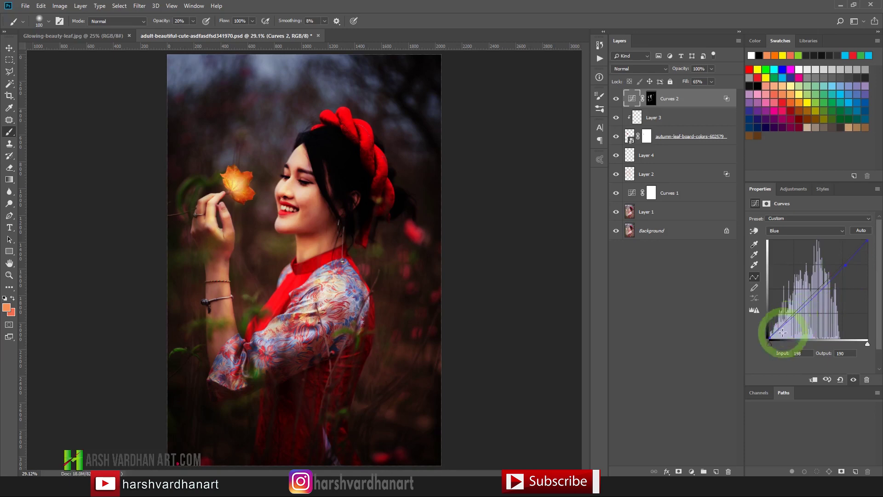
mouse_move(769, 335)
left_mouse_down()
mouse_move(765, 340)
mouse_move(762, 328)
mouse_move(784, 344)
mouse_move(773, 342)
left_mouse_up()
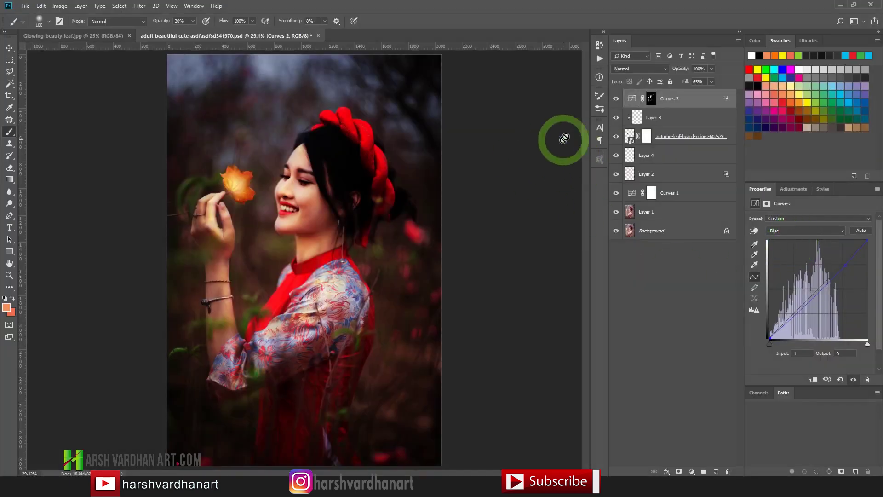
- Compare the portrait with the color-adjusted Curves 2 layer hidden and shown
left_click(616, 99)
left_click(616, 99)
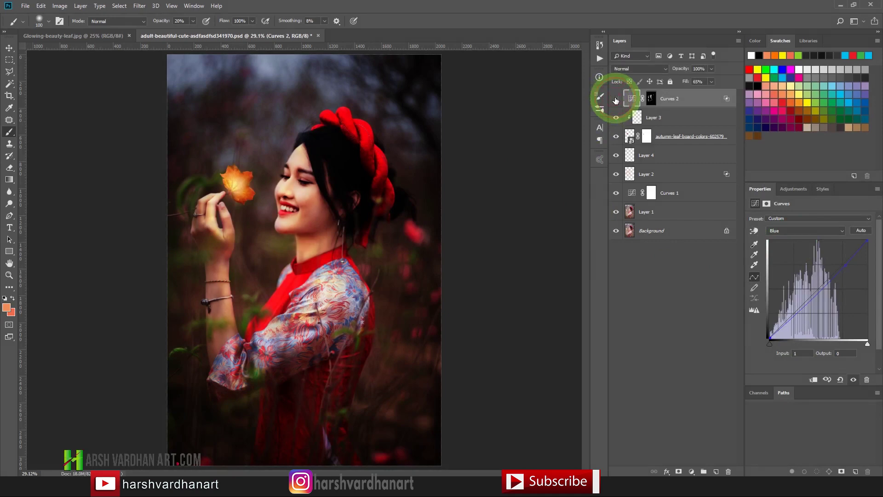
left_click(616, 98)
left_click(616, 99)
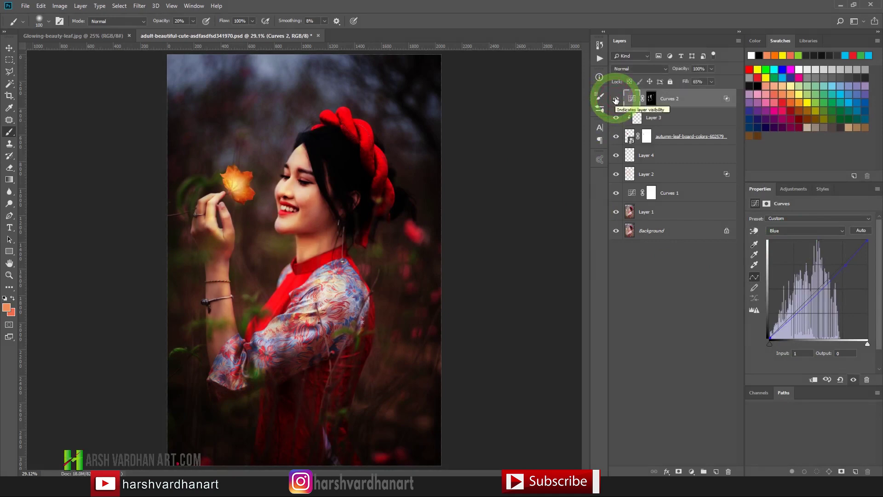
left_click(616, 99)
left_click(616, 99)
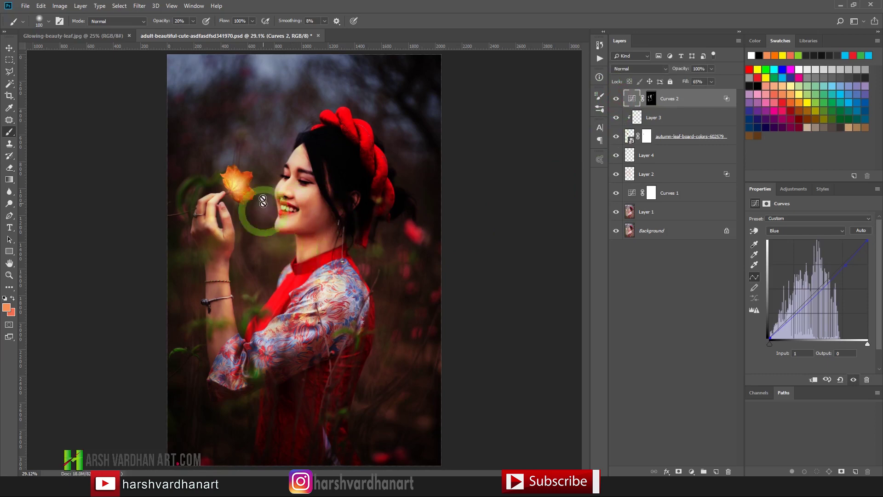
- View the whole portrait at 25% zoom and save the document
key("ctrl+space")
left_click_drag(358, 169, 346, 172)
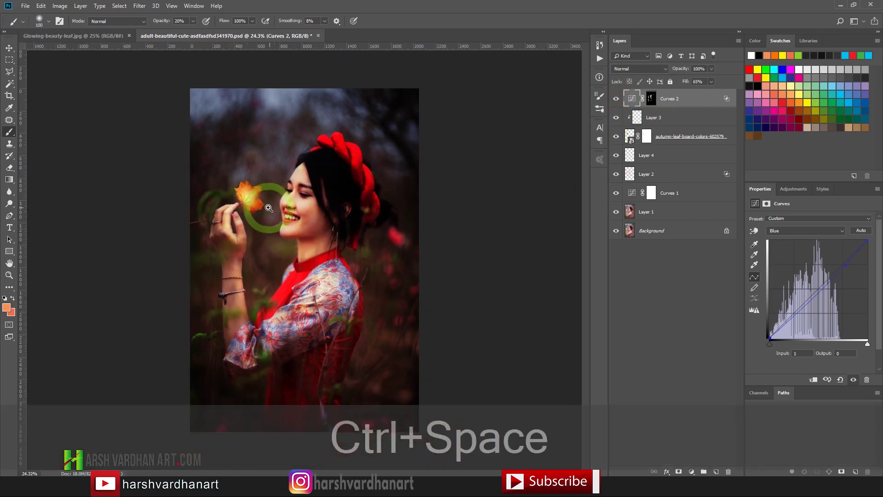
mouse_move(269, 208)
left_mouse_down()
mouse_move(289, 211)
mouse_move(270, 209)
left_mouse_up()
key("ctrl+s")
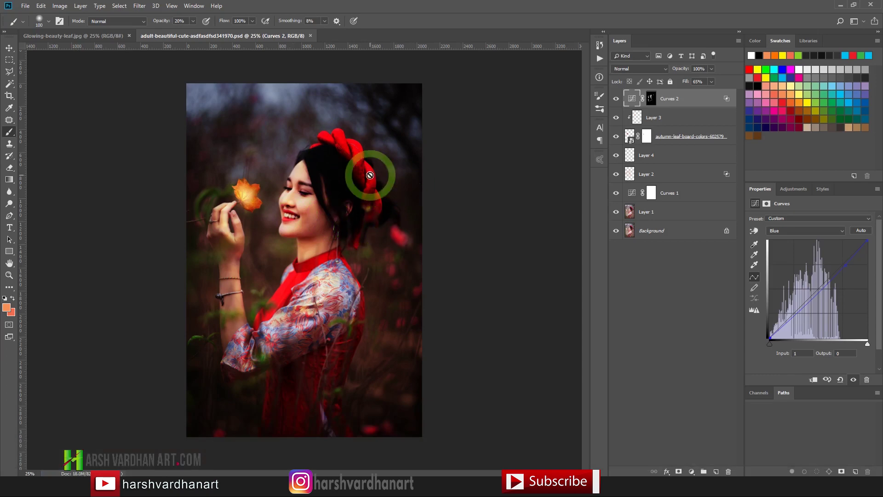
- Place butterfly.png from the Stock new folder in Adobe Bridge into the portrait document in Photoshop
left_click(355, 474)
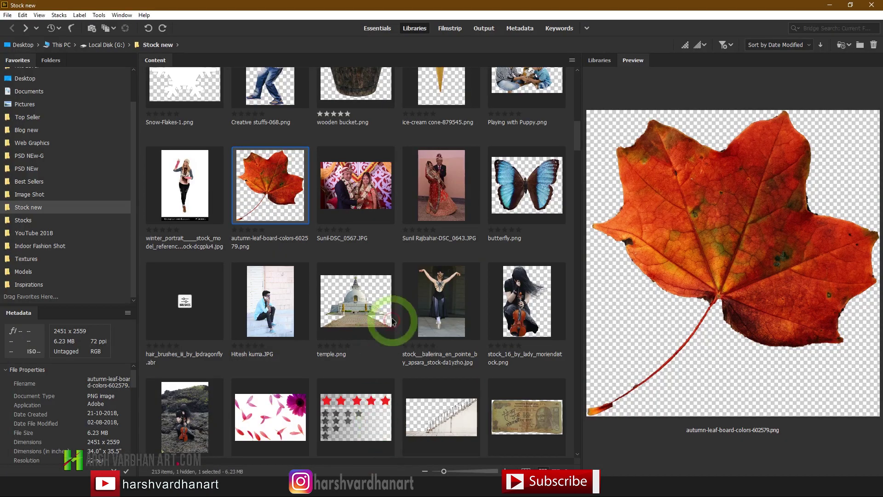
left_click(531, 189)
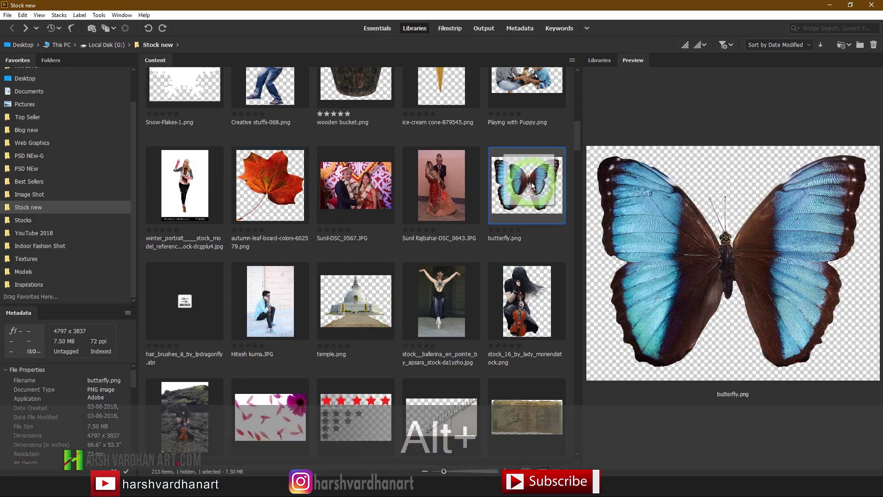
key("alt+Tab")
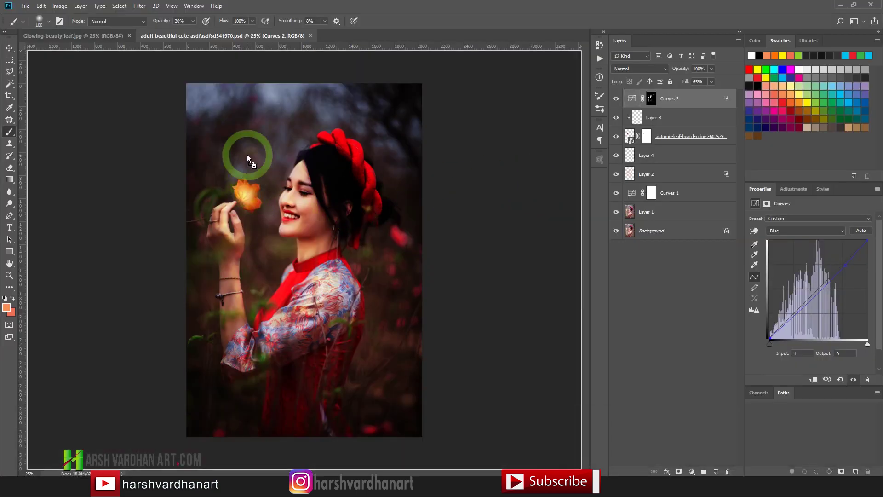
left_click_drag(247, 155, 247, 155)
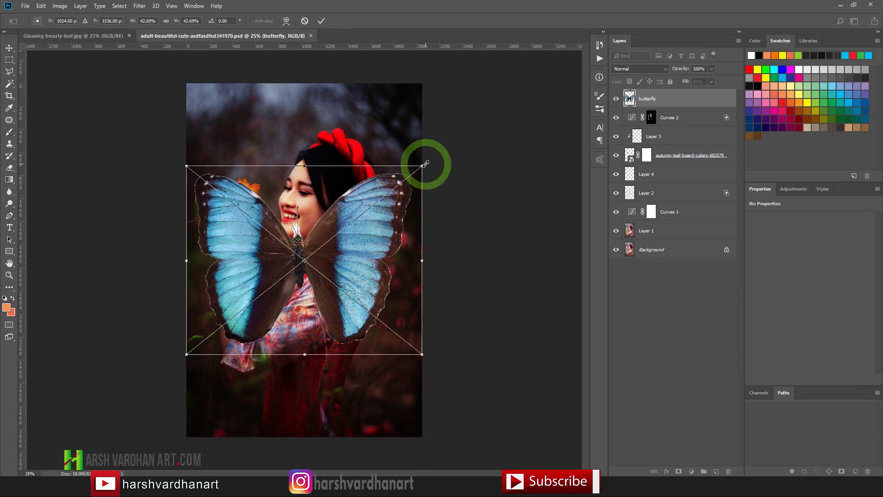
- Scale the placed butterfly proportionally to 6.57% and position it in the background above the glowing leaf
left_click_drag(425, 163, 318, 259)
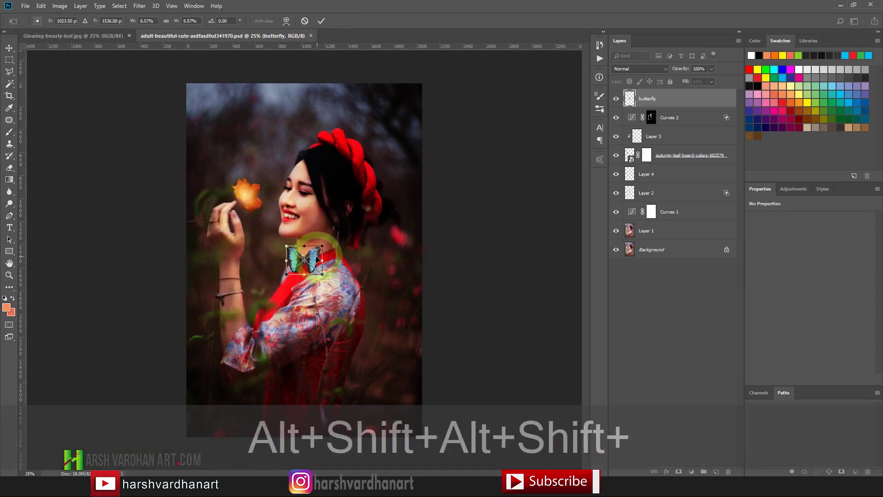
left_click_drag(308, 221, 267, 137)
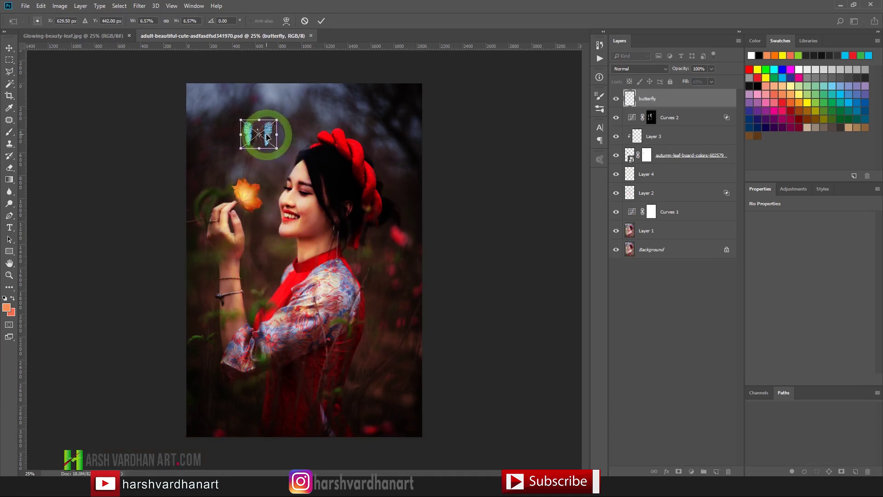
key("Return")
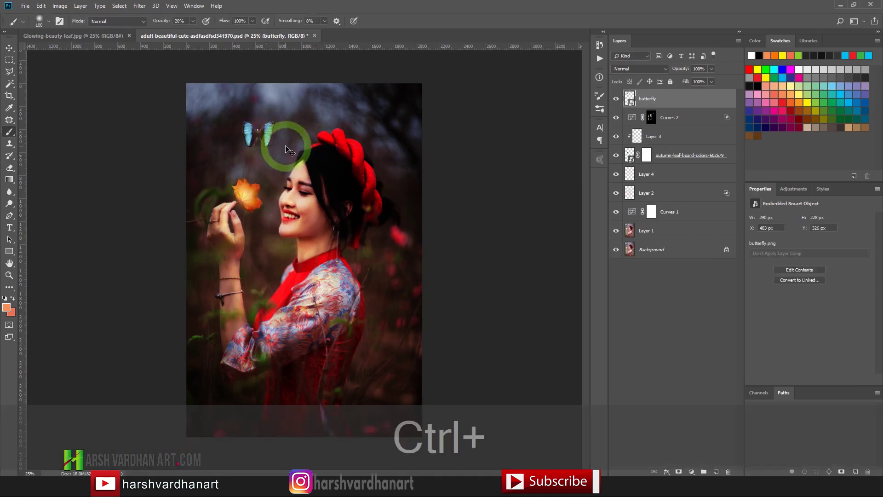
- Rotate the butterfly about 22° clockwise above the leaf
key("ctrl+t")
left_click_drag(295, 154, 285, 173)
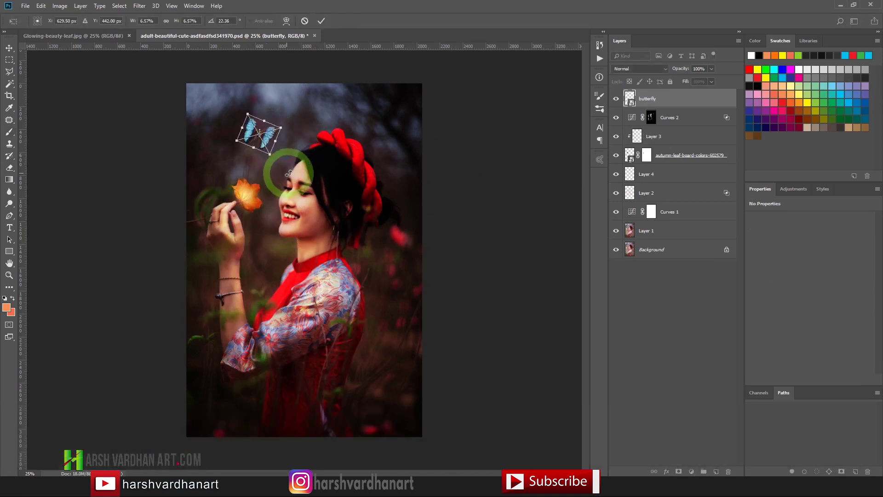
key("Return")
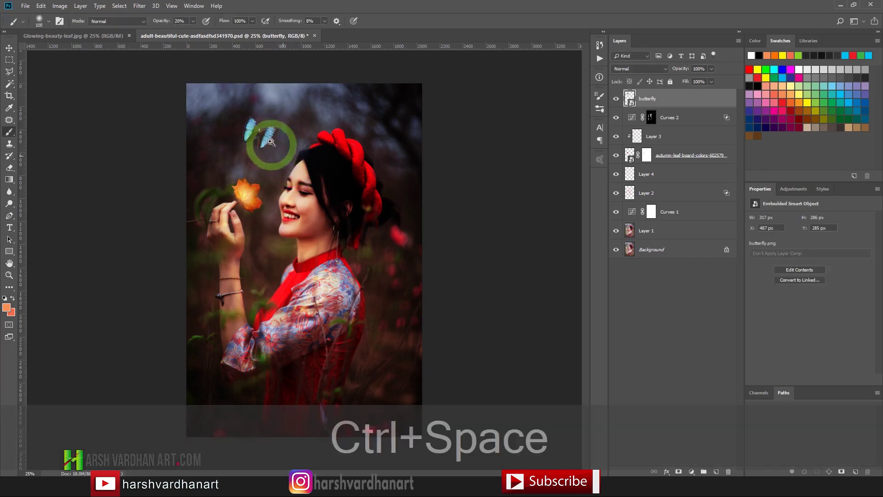
left_click_drag(286, 144, 318, 182)
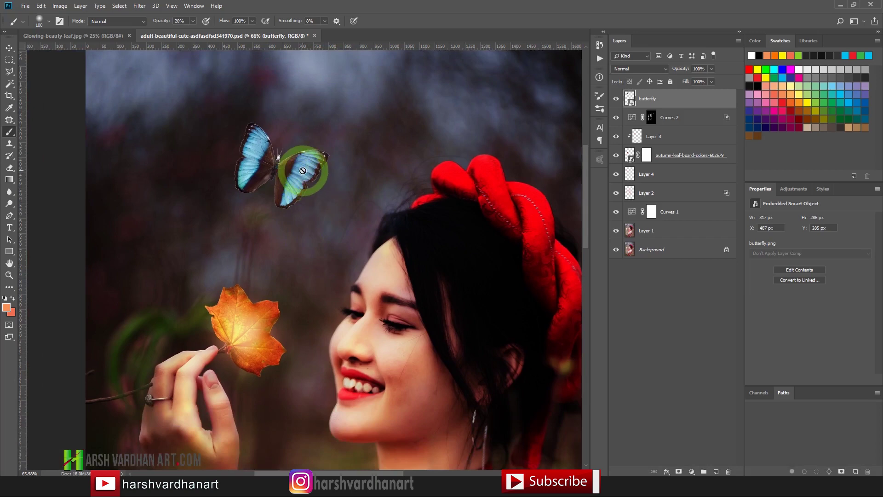
- Apply a Gaussian Blur with a 2.2-pixel radius to the butterfly and collapse its smart filter list
left_click(139, 6)
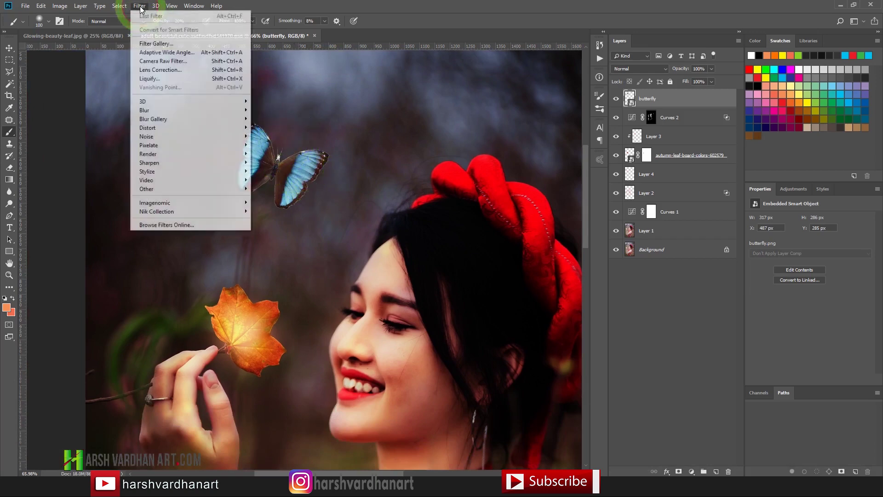
mouse_move(178, 109)
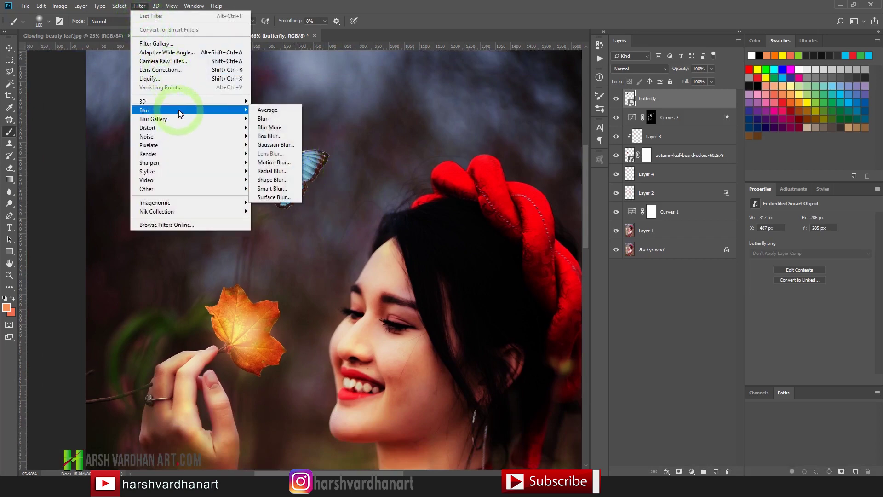
left_click(275, 145)
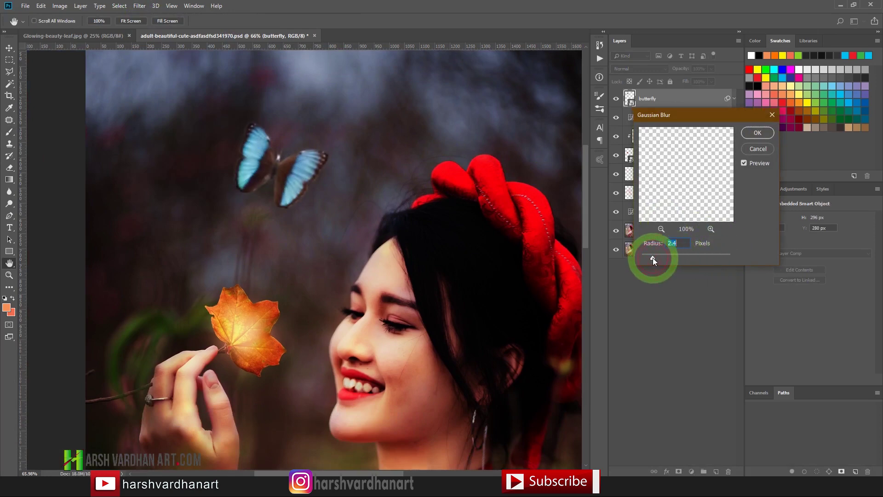
left_click_drag(652, 257, 652, 258)
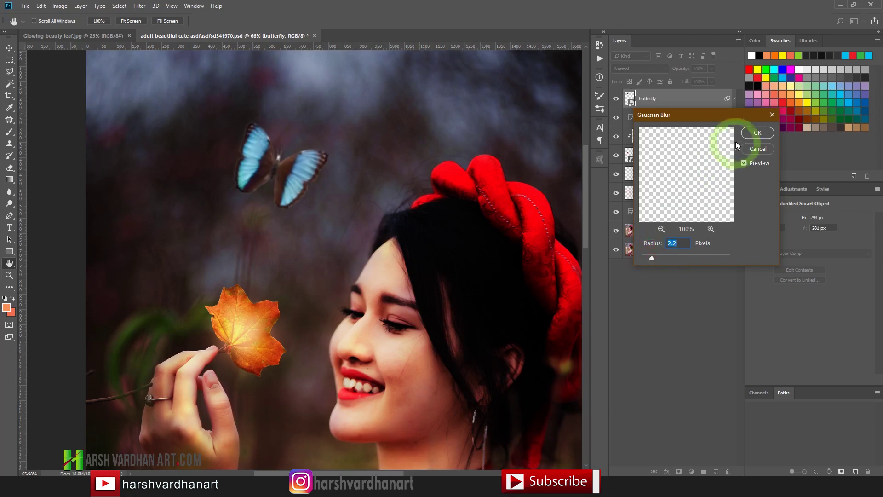
left_click(758, 133)
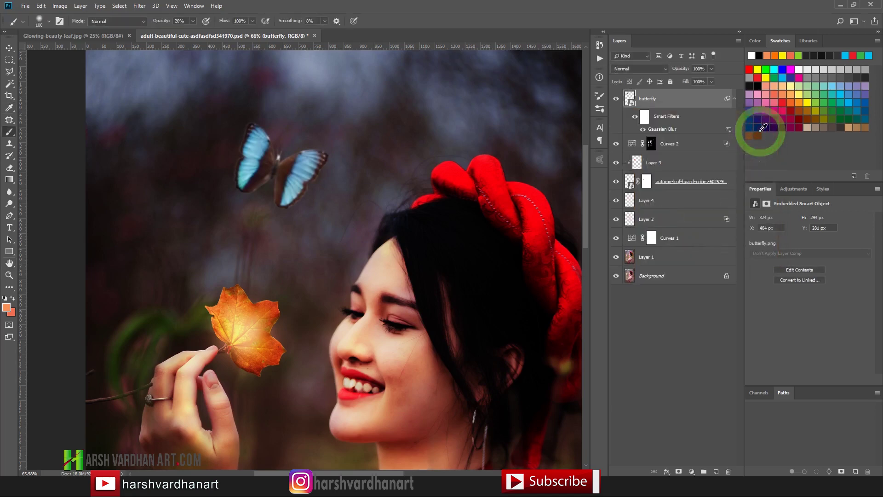
left_click(734, 99)
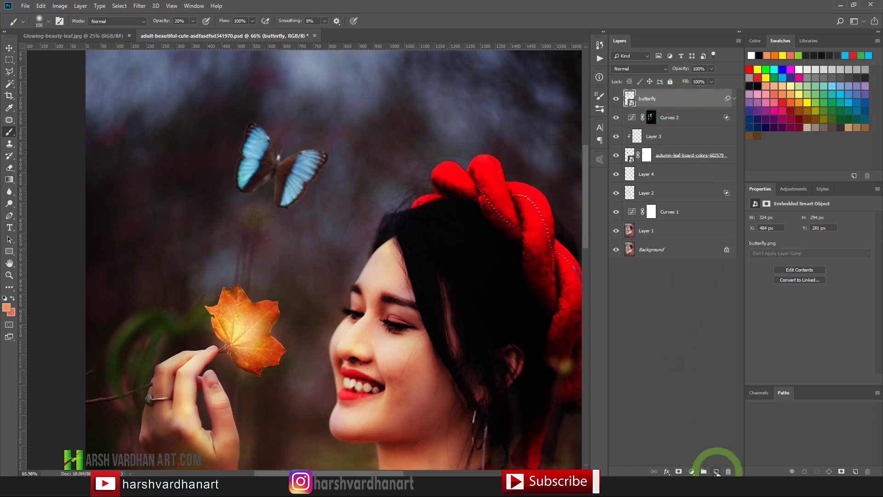
- Add a new layer clipped to the butterfly and choose a more saturated orange as the foreground color
left_click(716, 472)
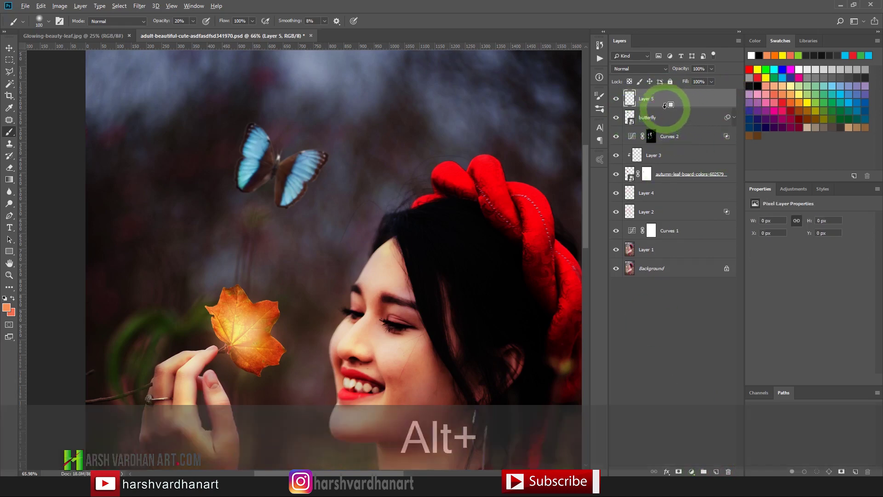
left_click(665, 106, "alt")
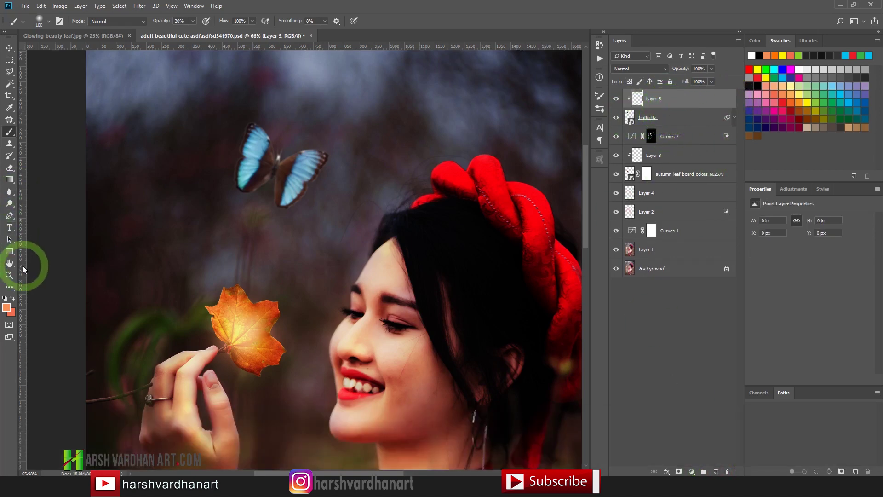
left_click(7, 309)
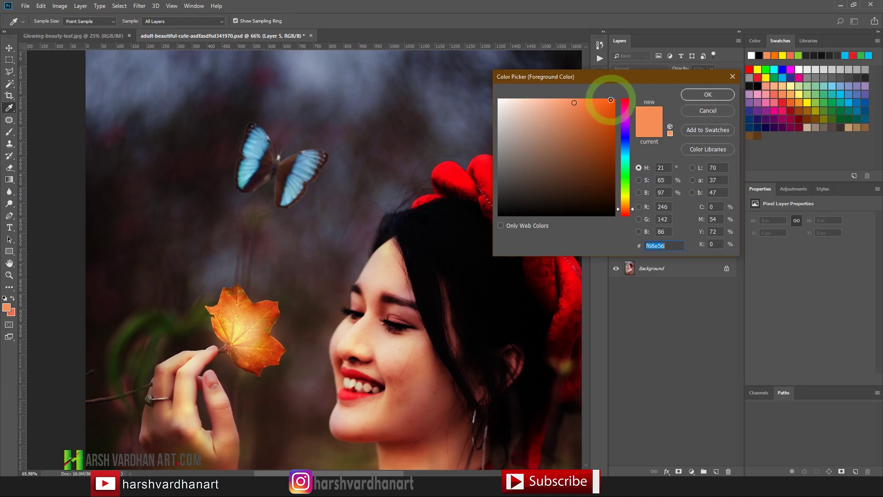
left_click(694, 95)
- Set the clipped layer's blend mode to Color Dodge and paint orange over the butterfly's wings
left_click(644, 69)
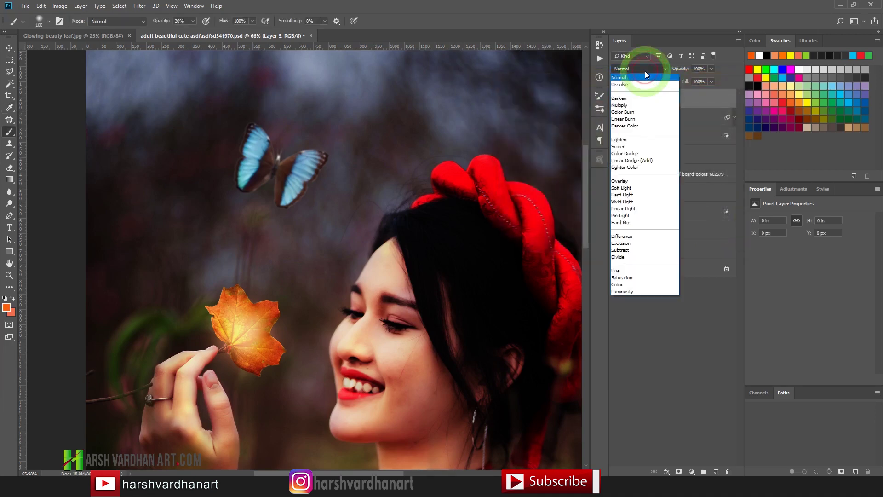
left_click(643, 154)
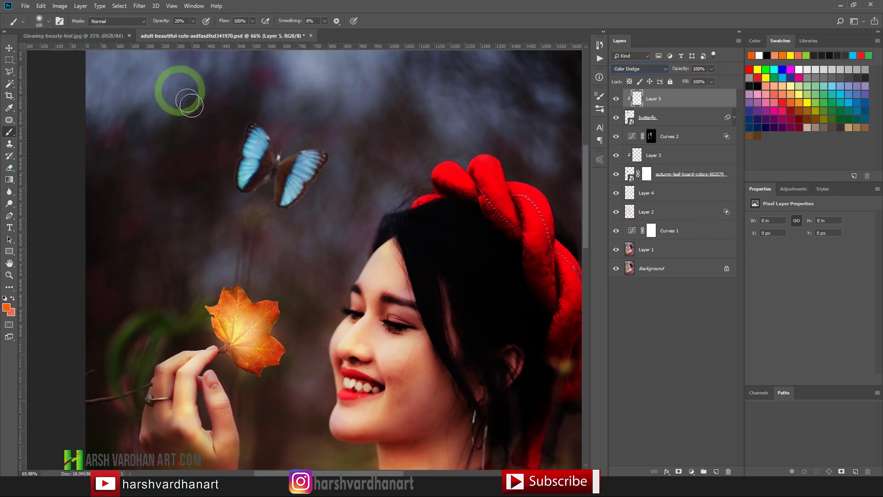
mouse_move(278, 169)
left_mouse_down()
mouse_move(312, 155)
mouse_move(291, 184)
mouse_move(272, 185)
mouse_move(259, 172)
mouse_move(242, 182)
mouse_move(292, 173)
left_mouse_up()
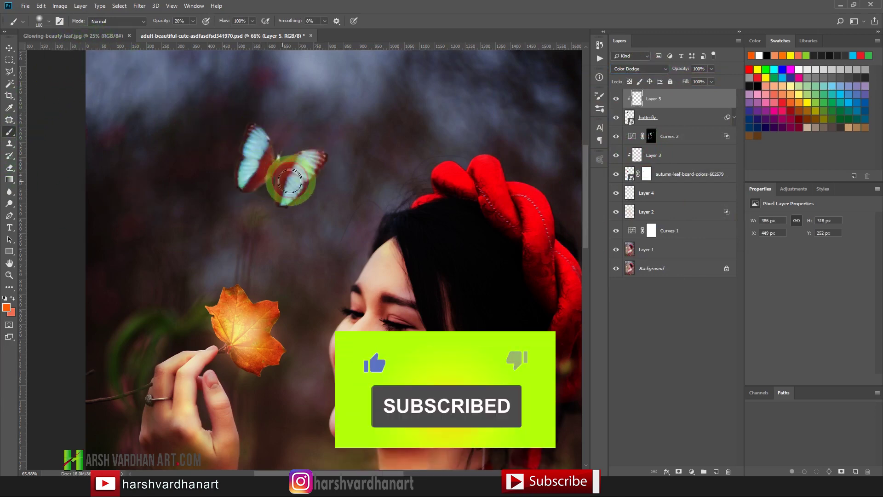
- Try Linear Dodge (Add) on the orange clipped layer and return its blend mode to Color Dodge
left_click(641, 69)
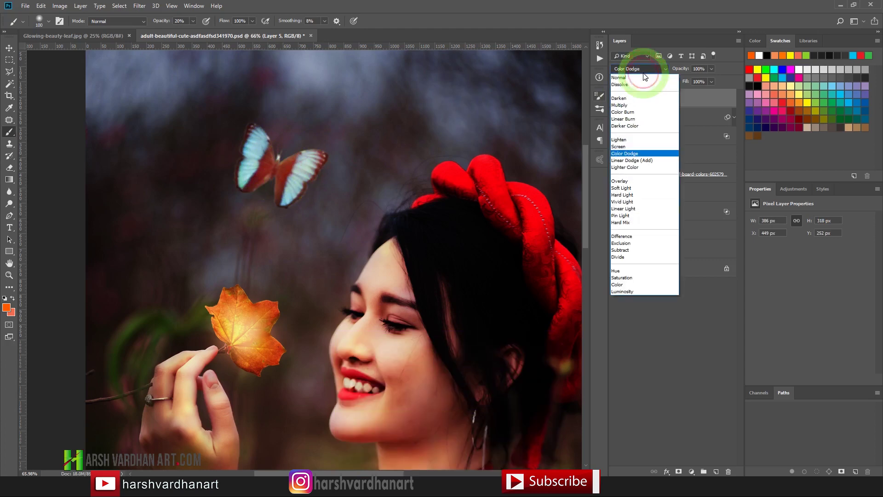
left_click(652, 161)
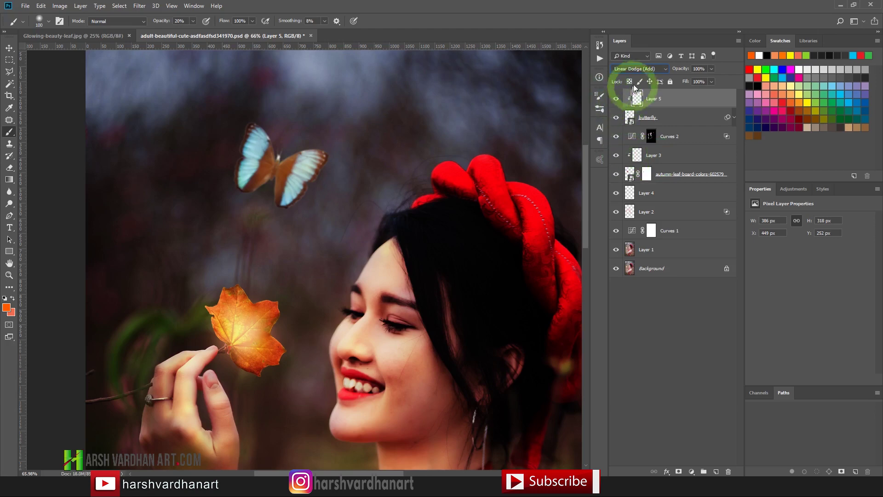
left_click(632, 69)
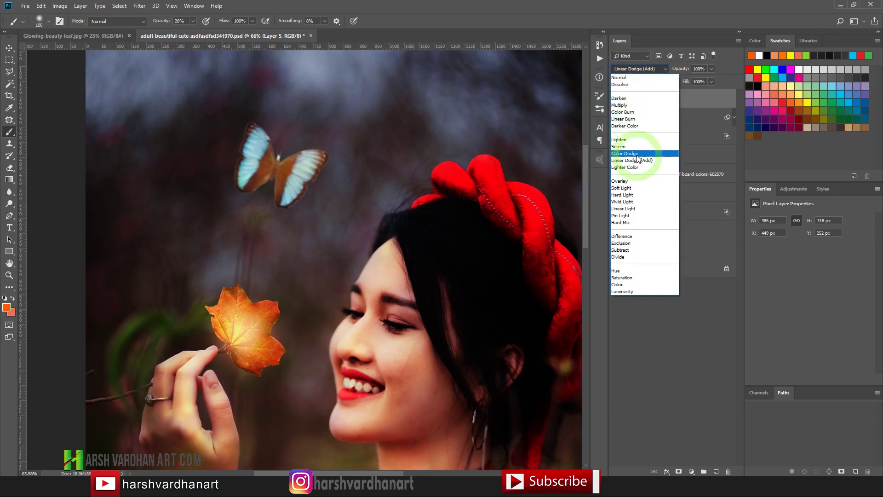
left_click(638, 154)
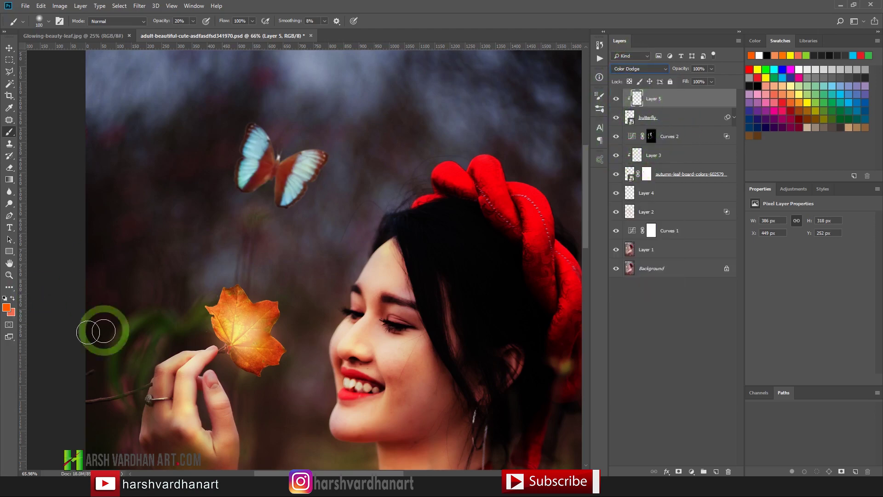
- Add another layer on top and paint yellow over the butterfly's body and the inner parts of its wings
left_click(716, 473)
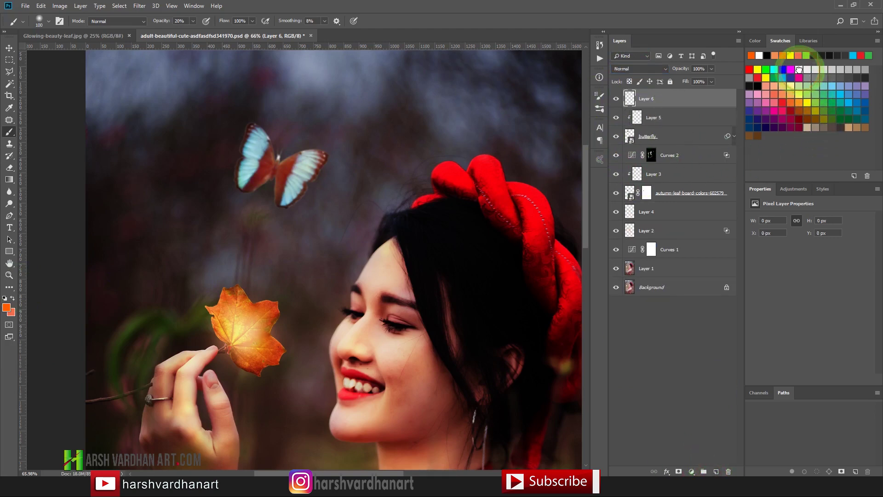
left_click(799, 70)
left_click_drag(404, 157, 360, 148)
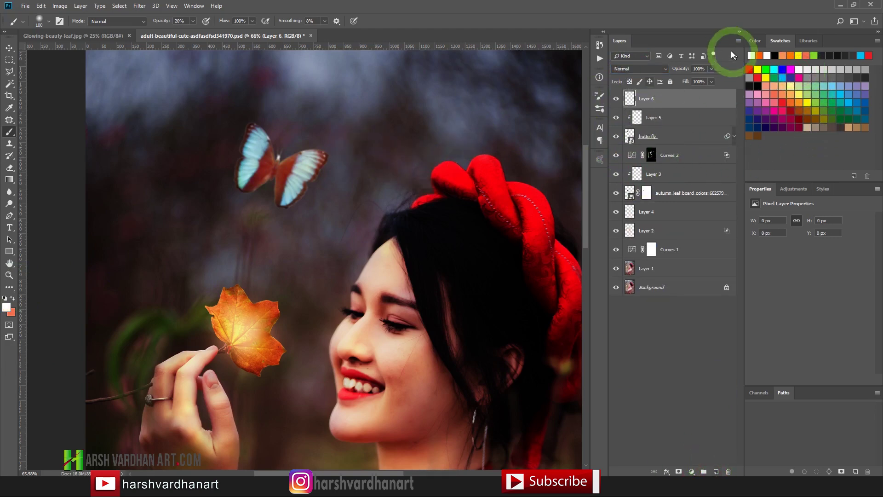
left_click(758, 69)
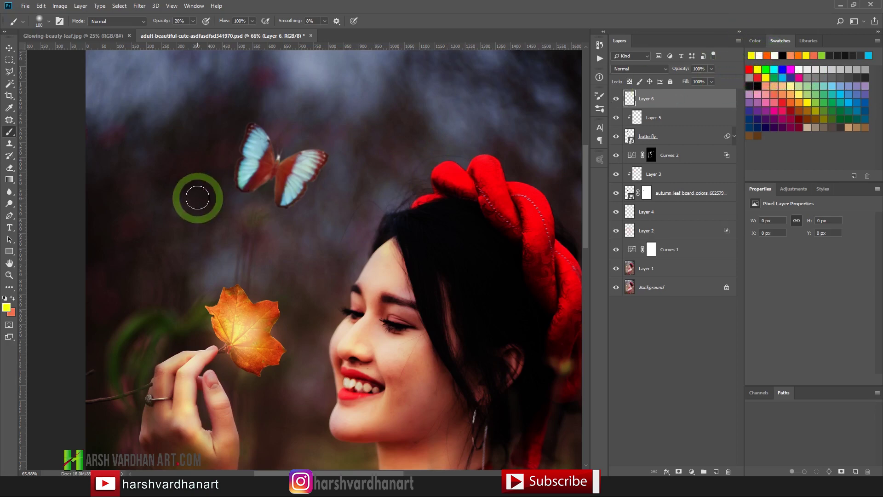
mouse_move(268, 170)
left_mouse_down()
mouse_move(303, 168)
mouse_move(334, 150)
left_mouse_up()
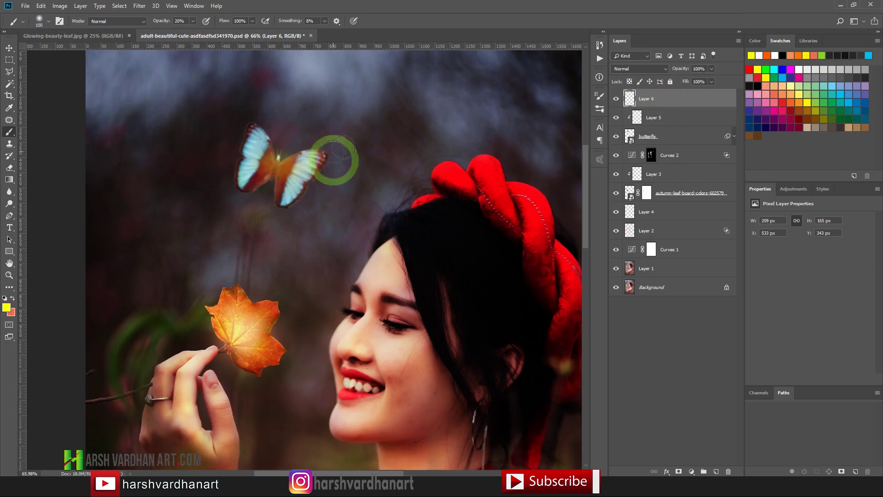
- Set the yellow paint layer's blend mode to Color Dodge and clip it to the butterfly
left_click(625, 68)
left_click(643, 160)
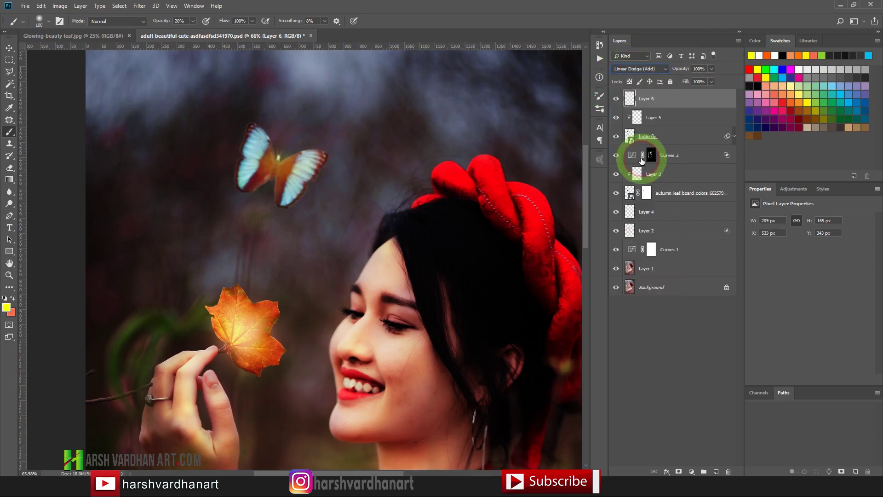
left_click(638, 70)
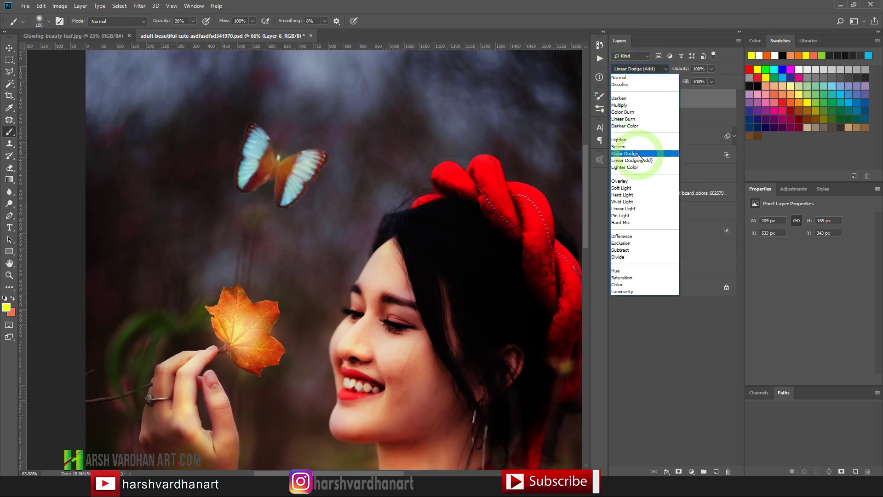
left_click(641, 153)
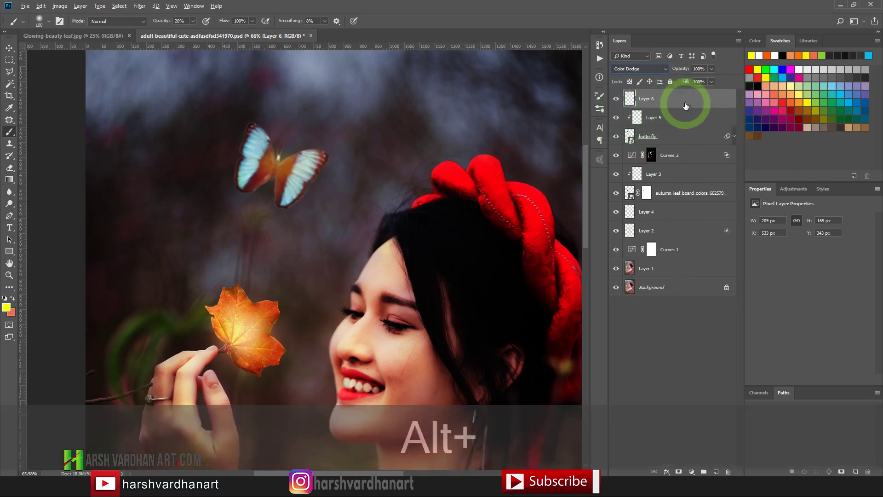
left_click(619, 101)
- Brush yellow and white highlights across both butterfly wings on the clipped Color Dodge layer
mouse_move(291, 172)
left_mouse_down()
mouse_move(319, 160)
mouse_move(298, 160)
left_mouse_up()
mouse_move(247, 136)
left_mouse_down()
mouse_move(249, 168)
mouse_move(286, 189)
mouse_move(316, 159)
mouse_move(275, 175)
left_mouse_up()
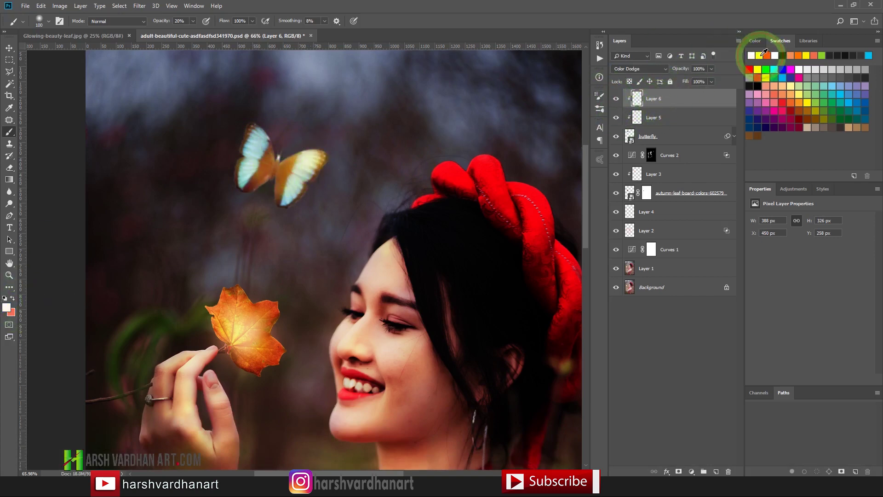
mouse_move(394, 174)
left_mouse_down()
mouse_move(344, 174)
mouse_move(323, 164)
mouse_move(317, 151)
mouse_move(279, 156)
mouse_move(272, 169)
mouse_move(259, 125)
mouse_move(313, 170)
mouse_move(309, 176)
mouse_move(316, 168)
mouse_move(304, 188)
left_mouse_up()
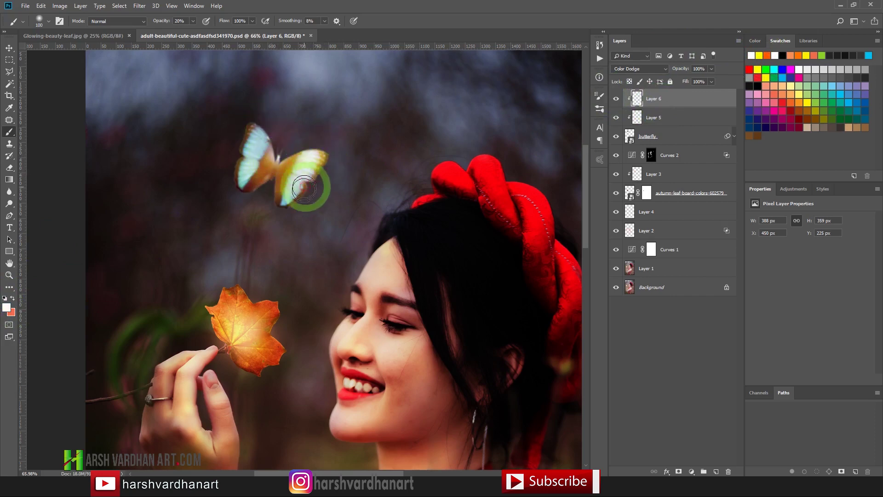
- Add a new layer beneath the butterfly and paint a soft orange dab behind its body at 100% brush opacity
left_click(642, 138)
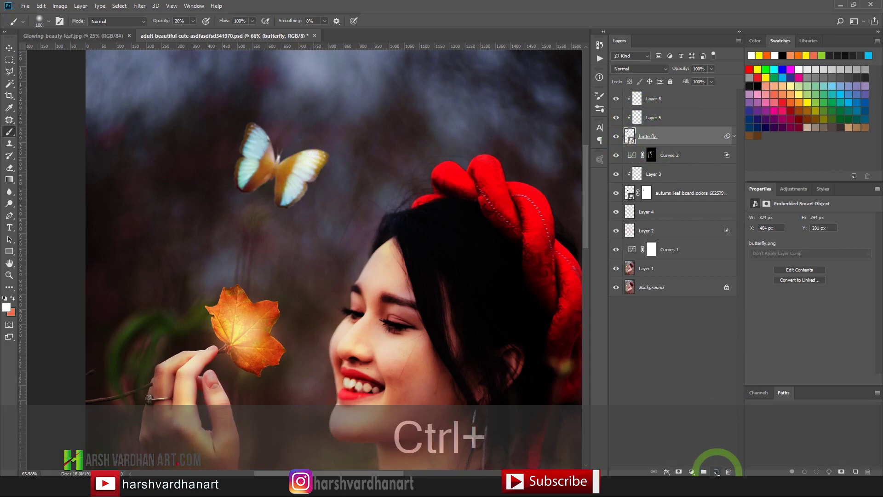
left_click(716, 473, "ctrl")
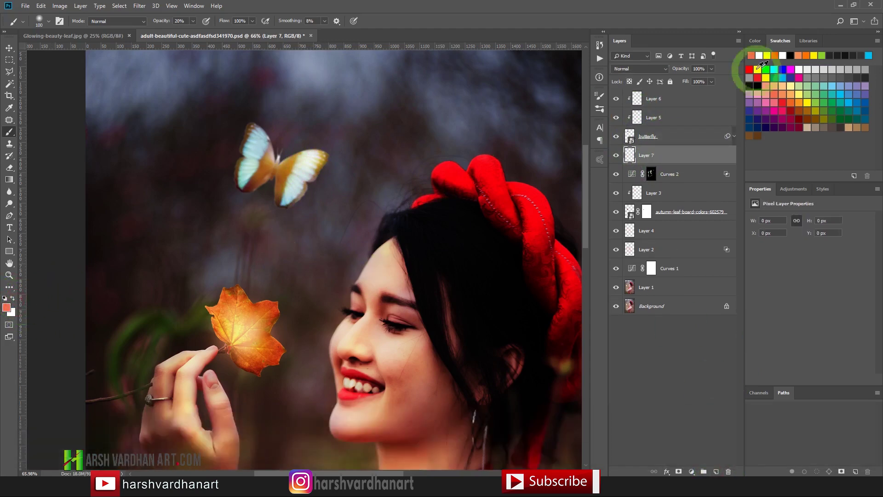
left_click(807, 55)
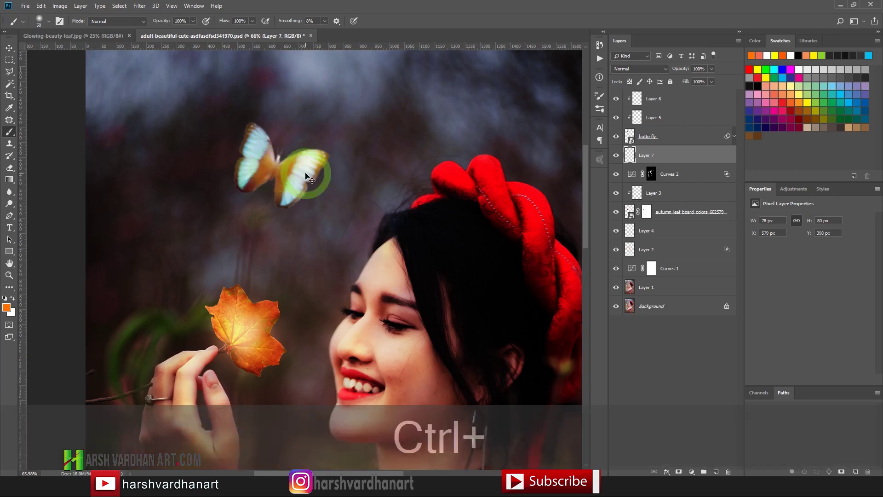
- Enlarge the orange dab to about 459 × 341 px as a wide glow centered behind the butterfly
key("ctrl+t")
left_click_drag(285, 157, 339, 138)
left_click_drag(321, 170, 345, 171)
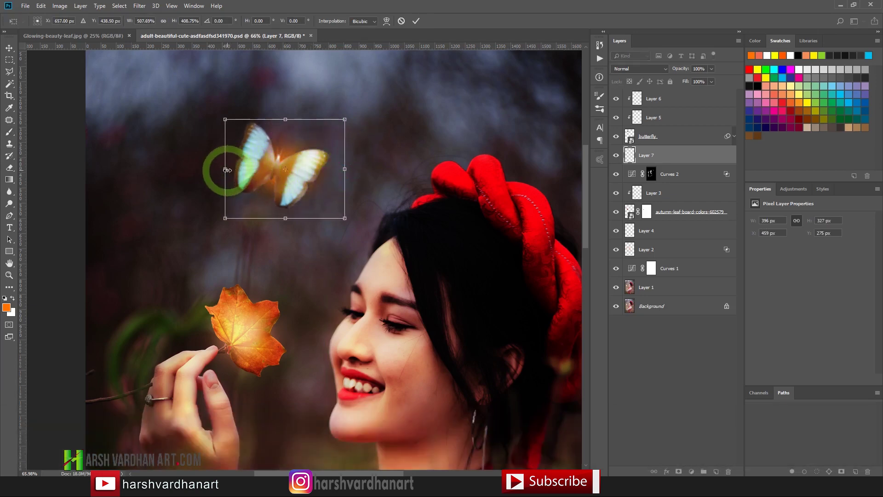
left_click_drag(227, 170, 212, 165)
mouse_move(333, 219)
left_mouse_down()
mouse_move(354, 217)
mouse_move(351, 236)
mouse_move(345, 240)
mouse_move(308, 191)
mouse_move(304, 169)
left_mouse_up()
key("Return")
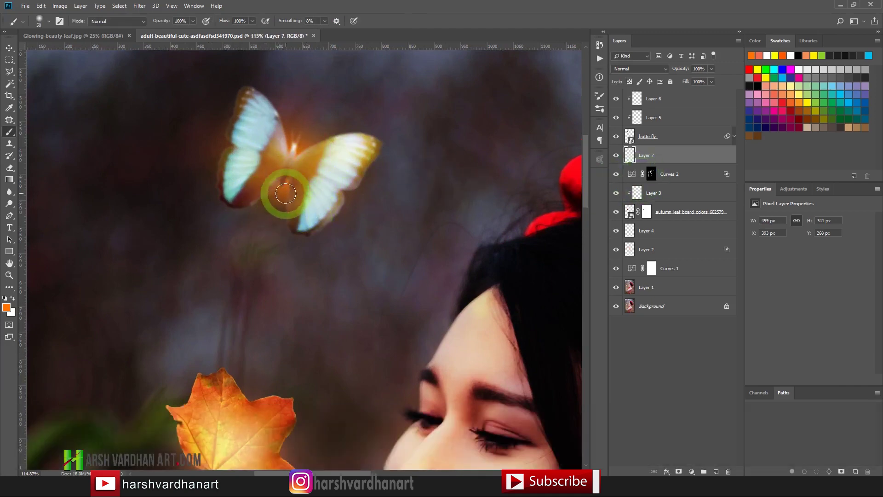
- Undo the full-strength erasing and soften the orange glow below the butterfly's body using the Eraser at 20% opacity
left_click(10, 169)
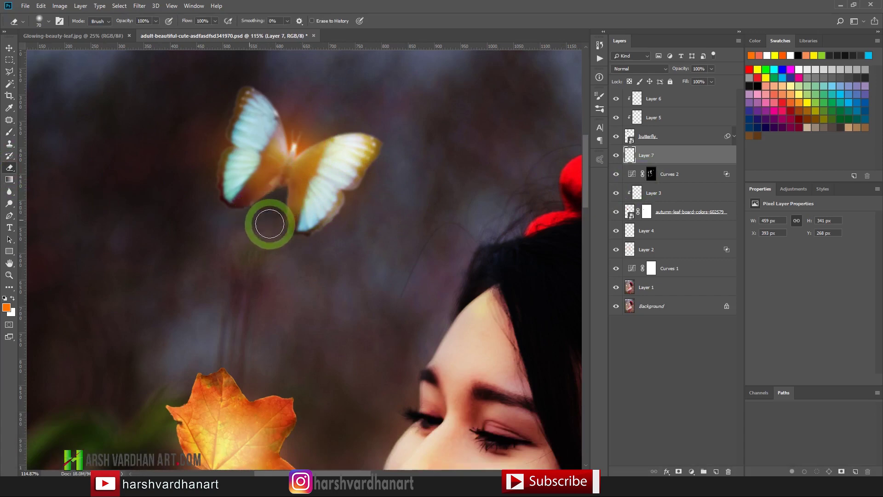
key("ctrl+alt+z")
key("ctrl+alt+z")
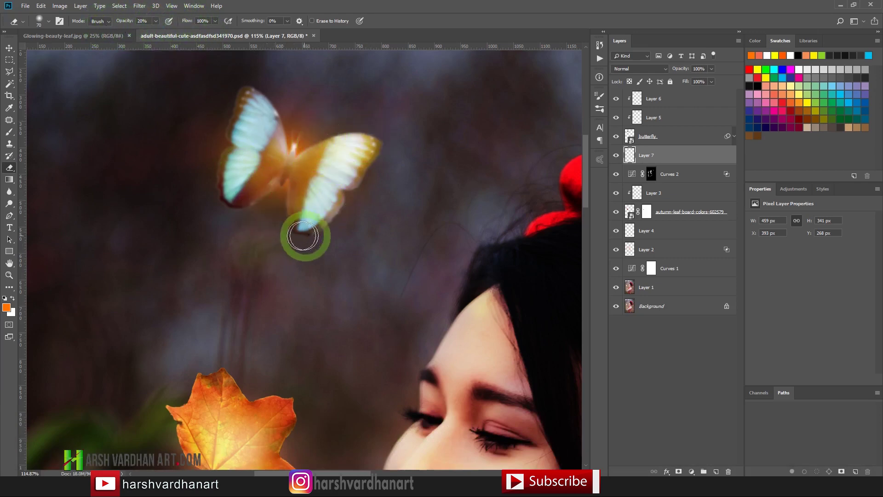
- Compare the portrait with the orange glow layer hidden and shown, and view the whole image
left_click_drag(454, 172, 430, 178)
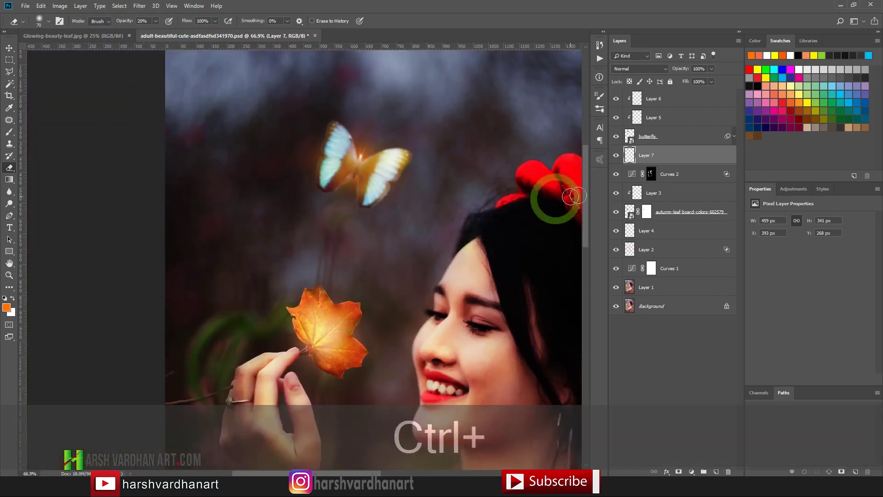
left_click(616, 157)
left_click(615, 157)
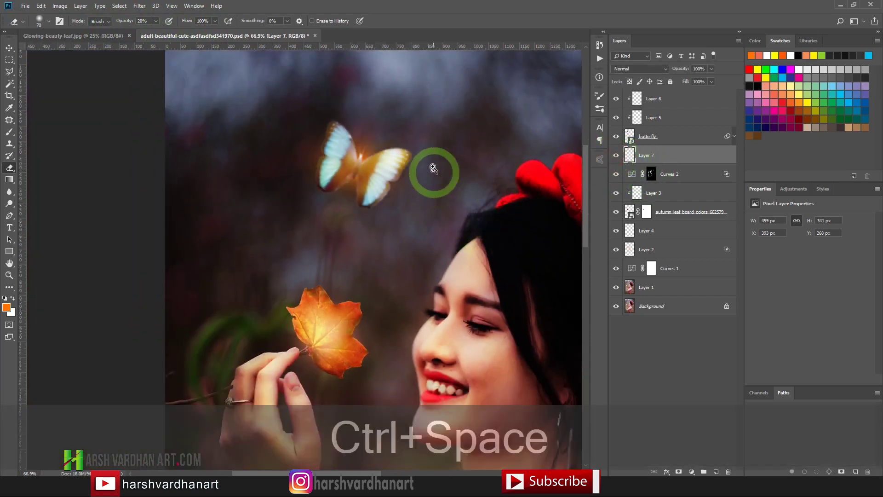
left_click_drag(434, 166, 410, 188)
left_click_drag(462, 167, 441, 204)
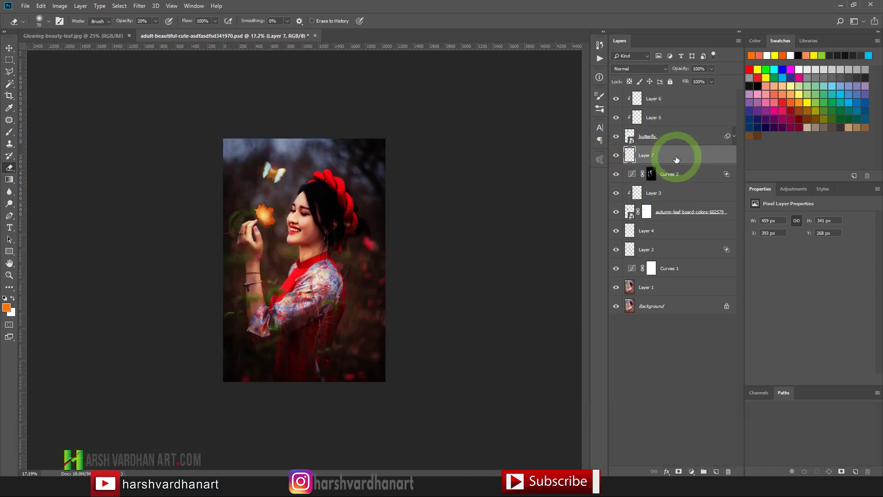
- Group the butterfly with its glow layers, from Layer 7 through Layer 6, name the group "butterfly", and save the document
key("shift+alt+d")
left_click(672, 102, "shift")
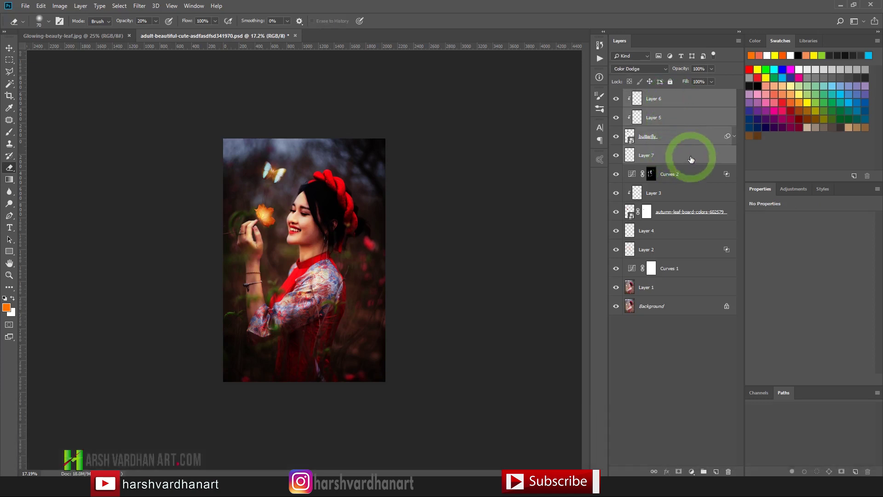
left_click(670, 154)
left_click(675, 101, "shift")
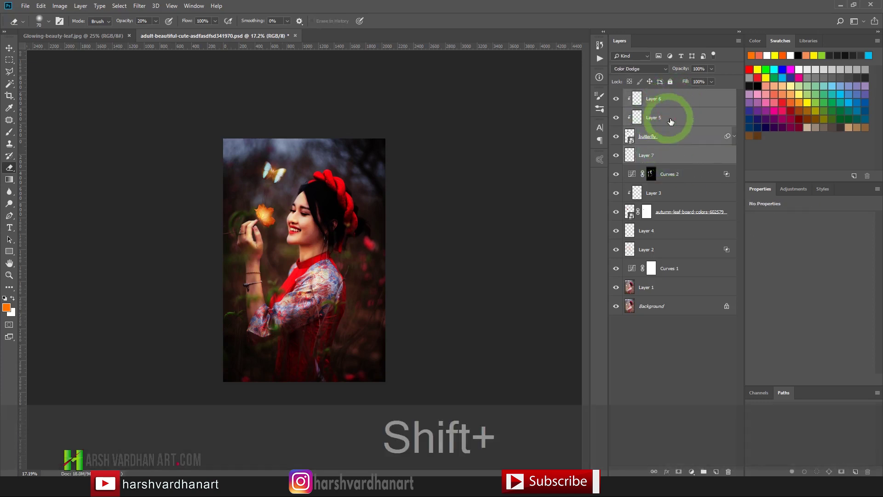
key("ctrl+shift+g")
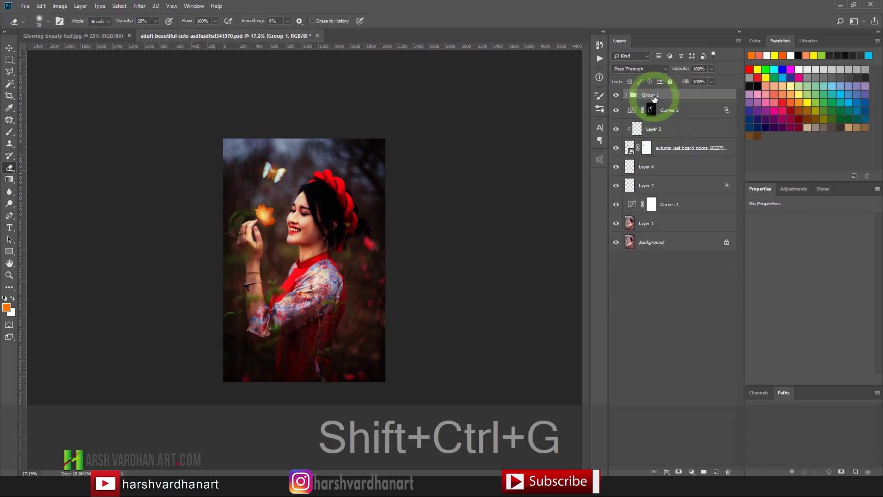
double_click(654, 95)
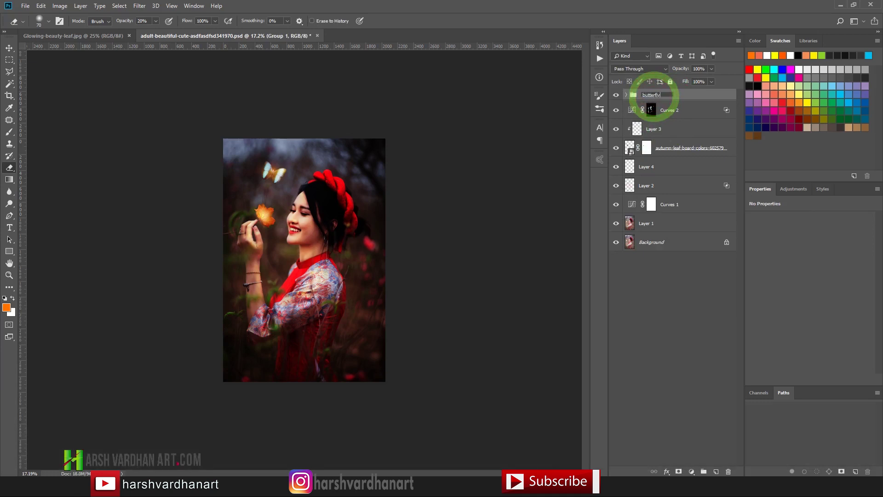
left_click(612, 96)
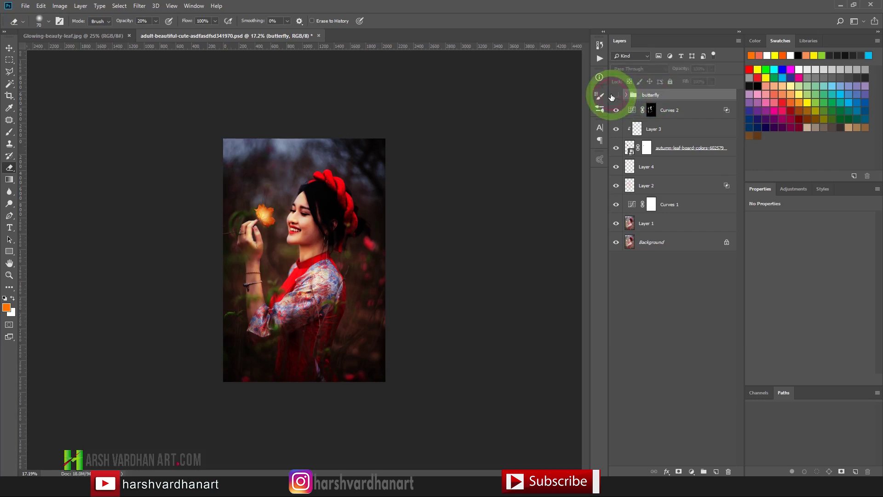
key("ctrl+s")
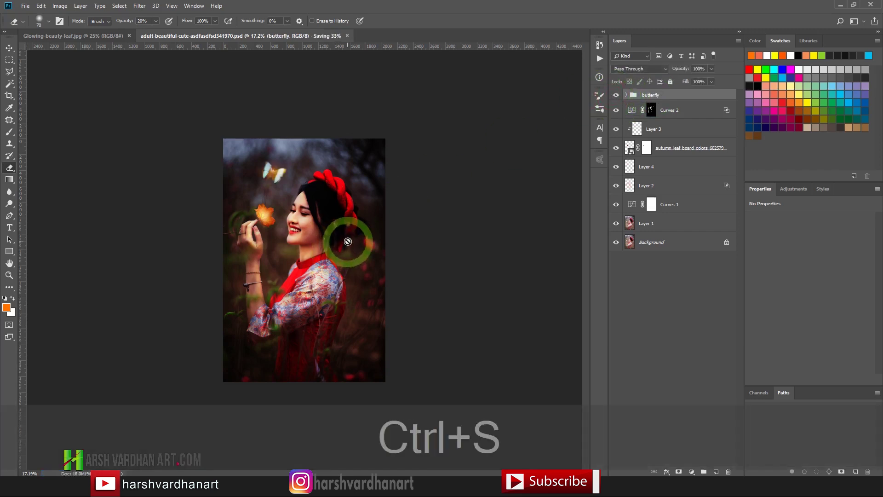
- Duplicate the butterfly group, scale the copy to about 50%, rotate it about -35°, and place it left of the original
key("v")
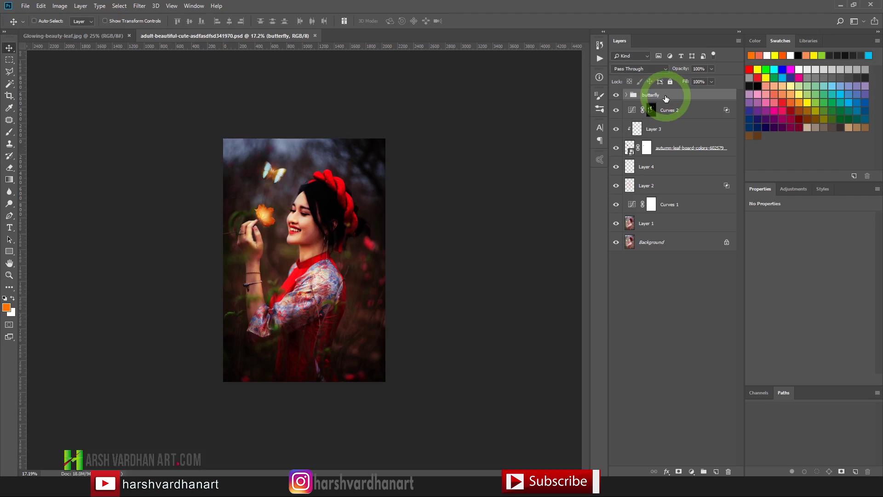
key("ctrl")
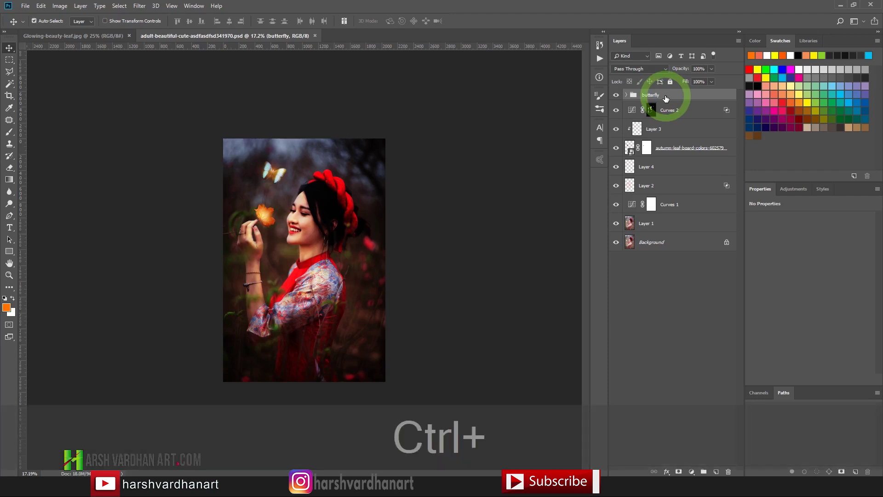
key("ctrl+j")
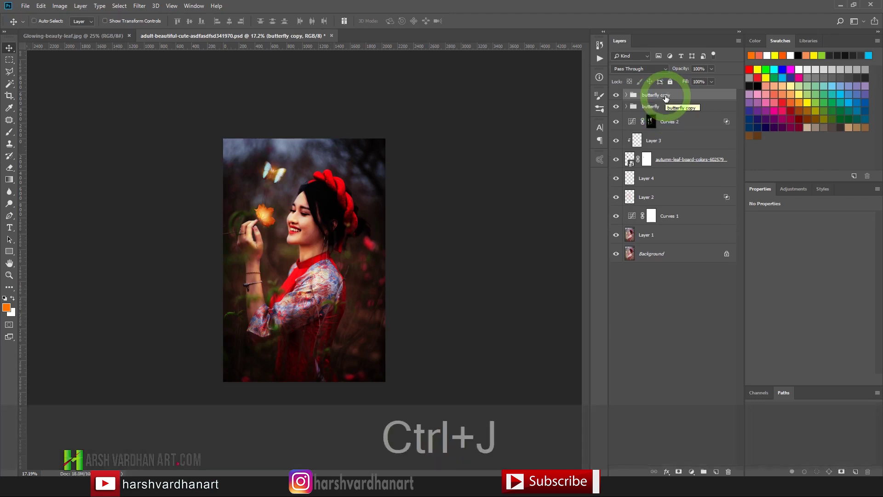
key("ctrl")
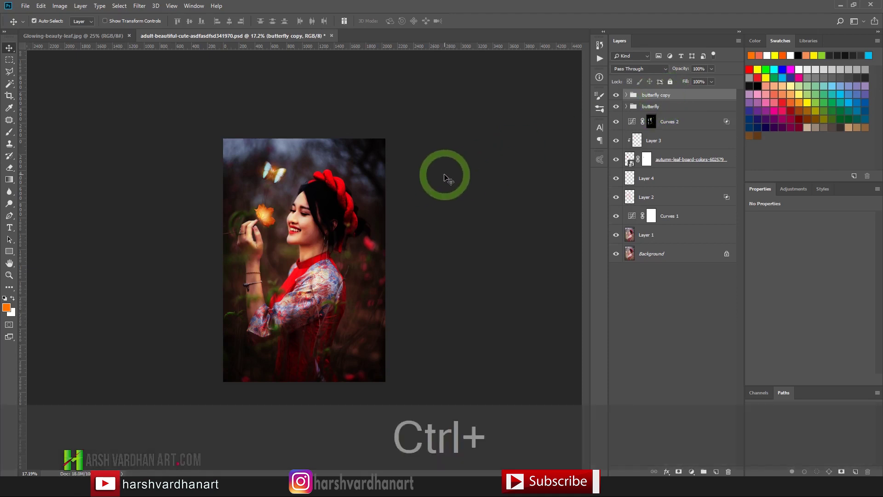
key("ctrl+t")
key("shift+alt")
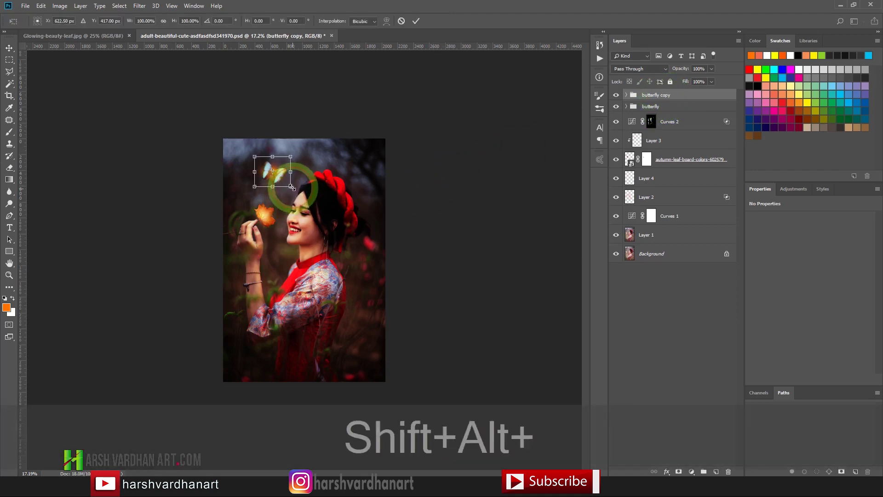
left_click_drag(292, 188, 245, 175)
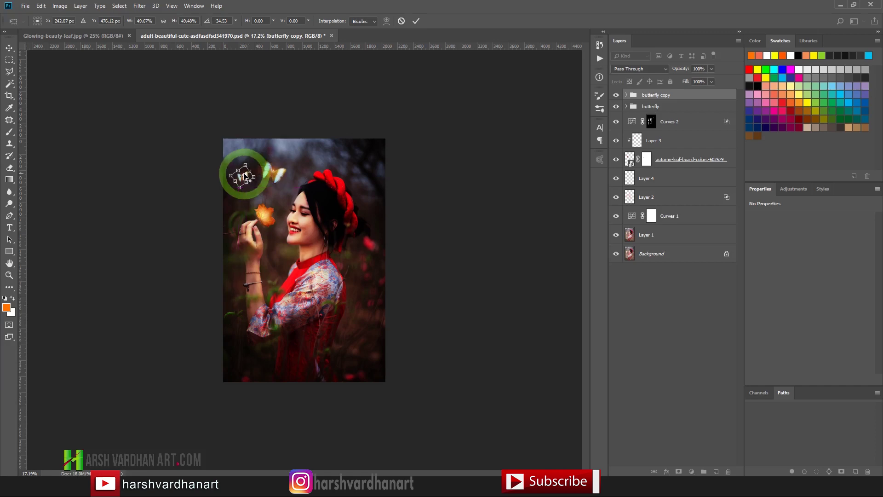
key("Return")
- Set the Gaussian Blur radius of the butterfly smart object in the "butterfly copy" group to 2.7 pixels
key("ctrl+space")
left_click_drag(224, 174, 252, 195)
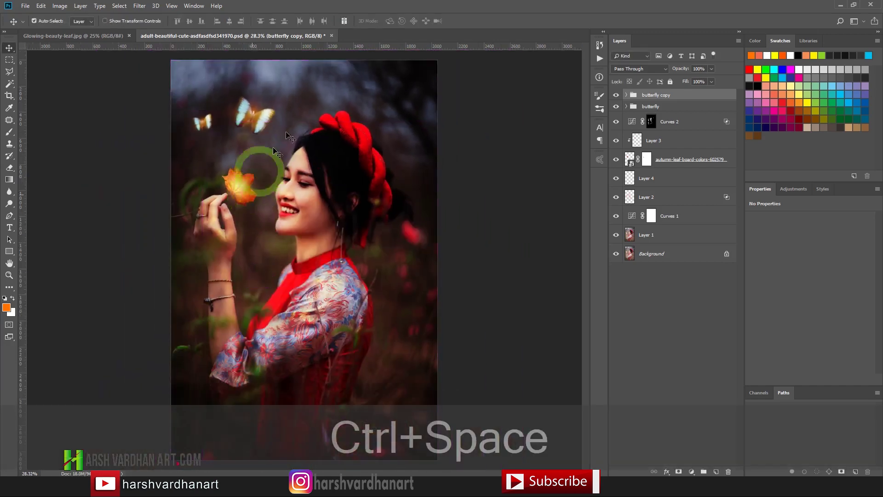
left_click(626, 94)
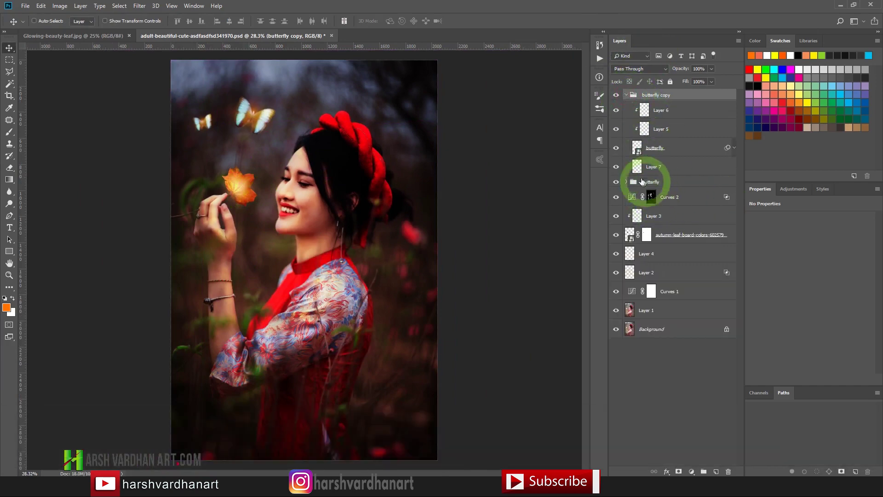
left_click_drag(642, 182, 644, 145)
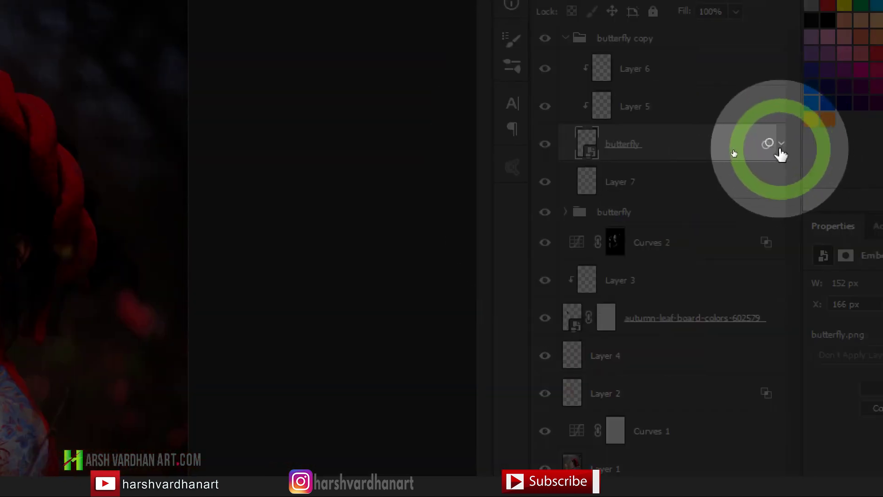
left_click(780, 146)
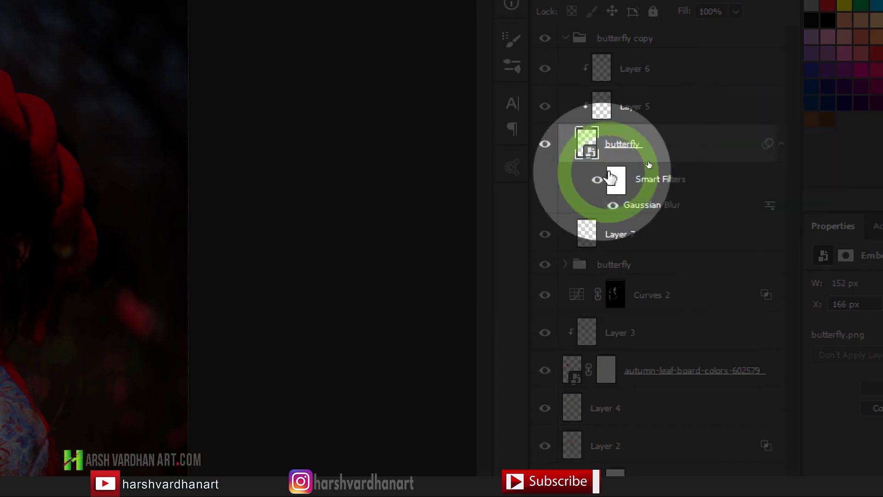
double_click(652, 208)
key("super+minus")
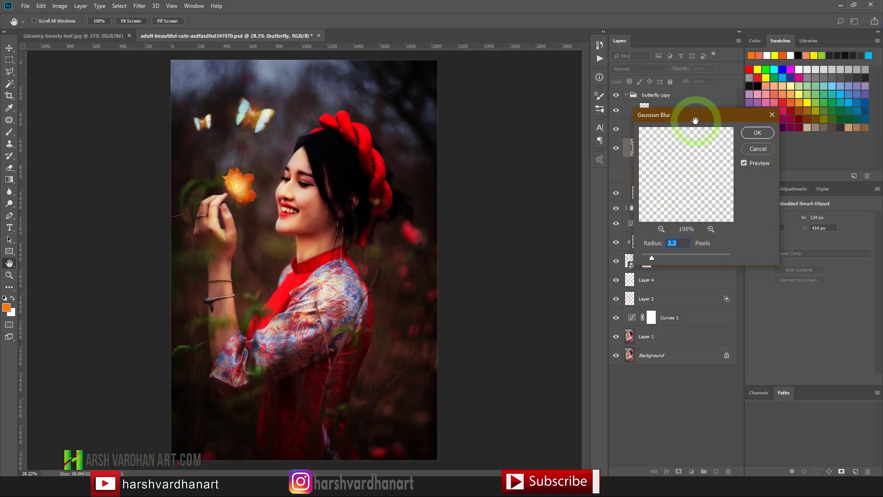
left_click_drag(699, 121, 411, 85)
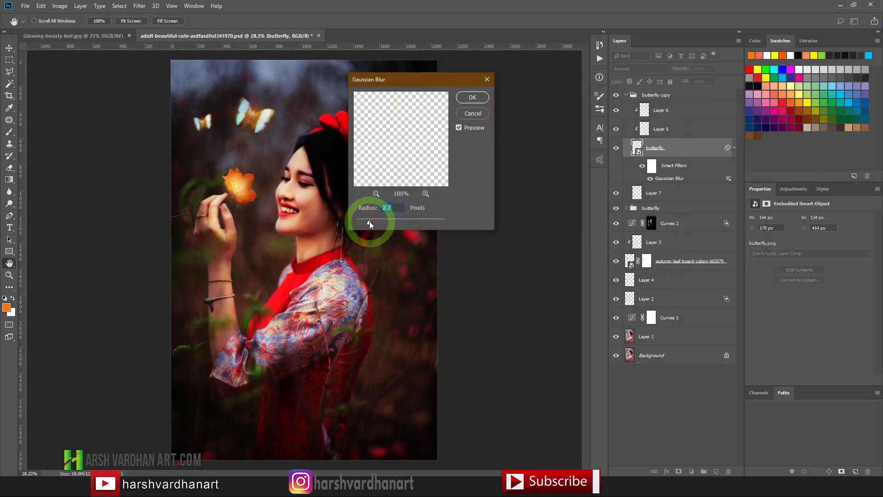
key("ctrl+space")
left_click_drag(191, 129, 238, 143)
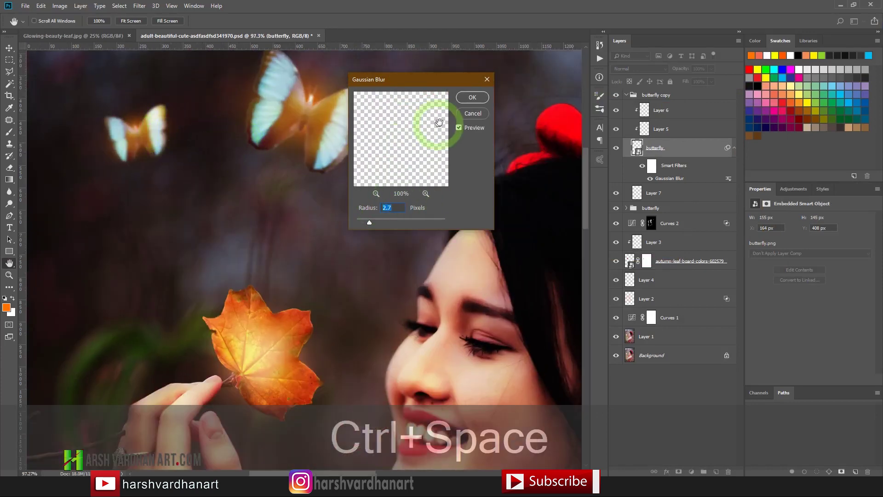
left_click(469, 98)
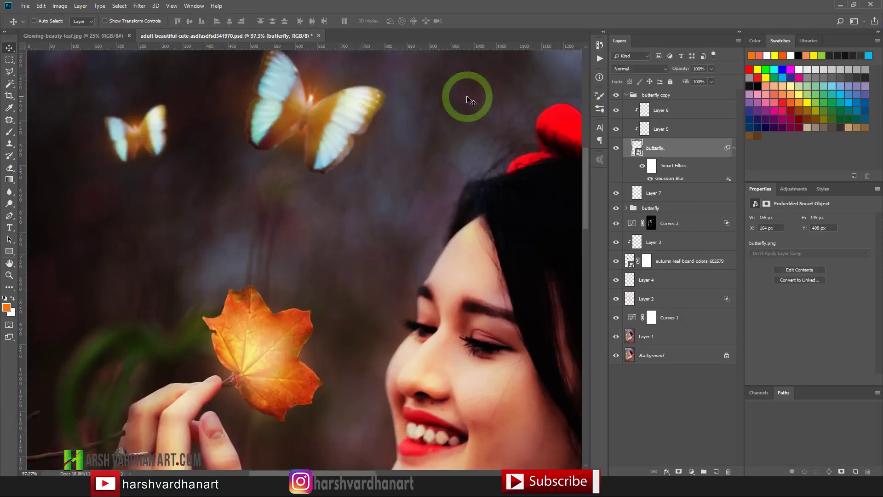
- Duplicate the "butterfly copy" group and place the new small butterfly above the woman's forehead, near the photo's upper edge
key("ctrl+space")
left_click_drag(341, 118, 308, 124)
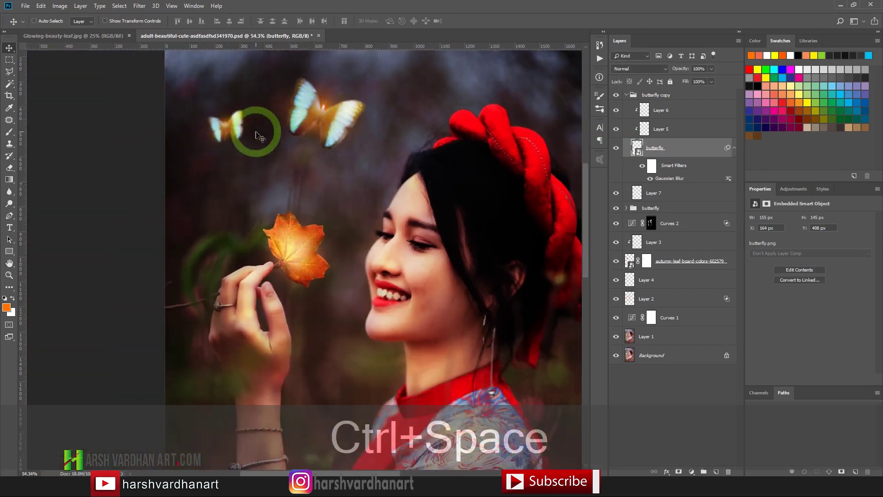
key("ctrl+space")
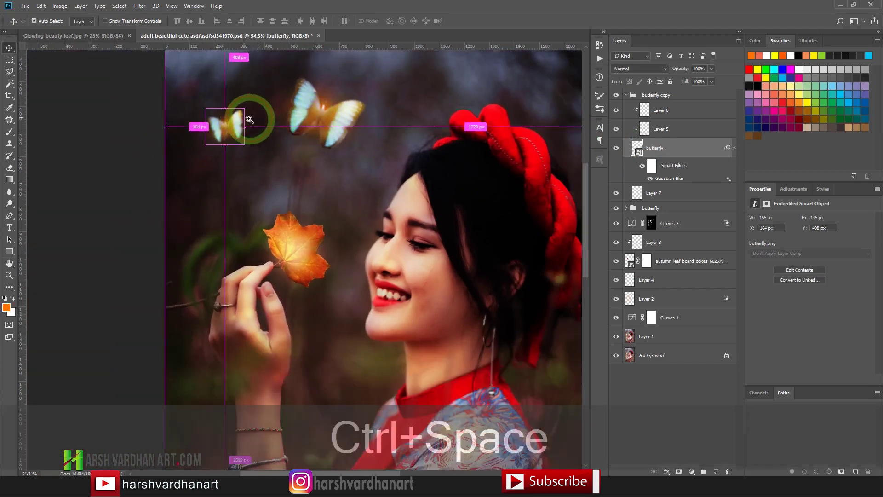
left_click_drag(256, 121, 246, 120)
left_click(665, 96)
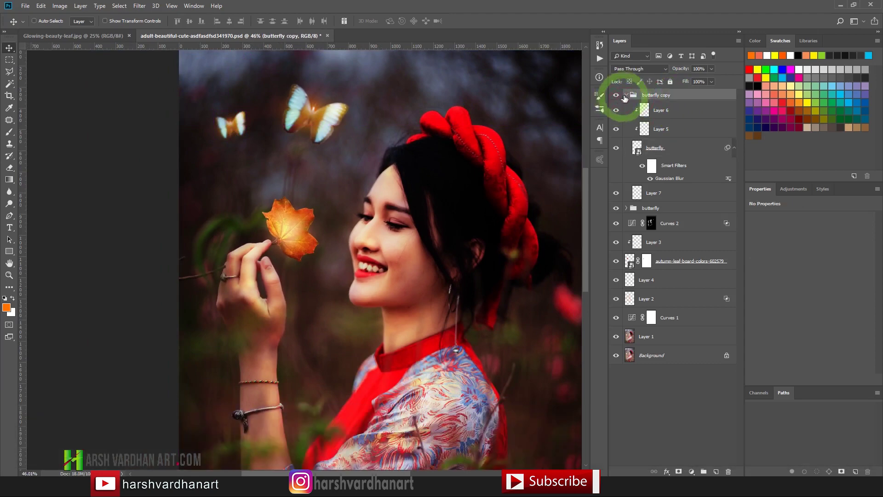
left_click(626, 95)
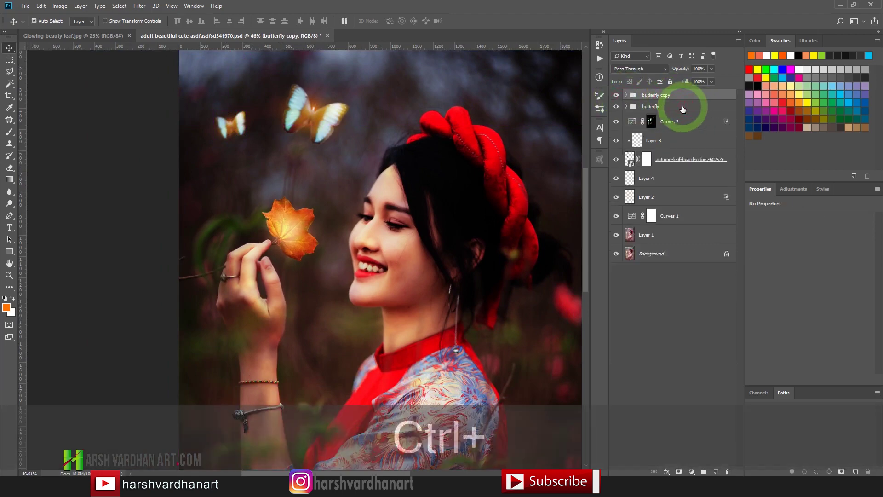
key("ctrl+j")
key("ctrl+KP_0")
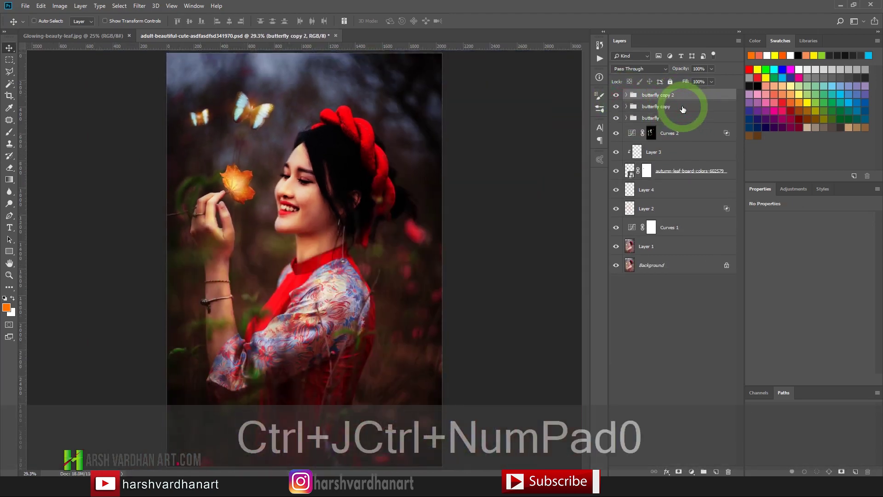
left_click_drag(207, 120, 302, 87)
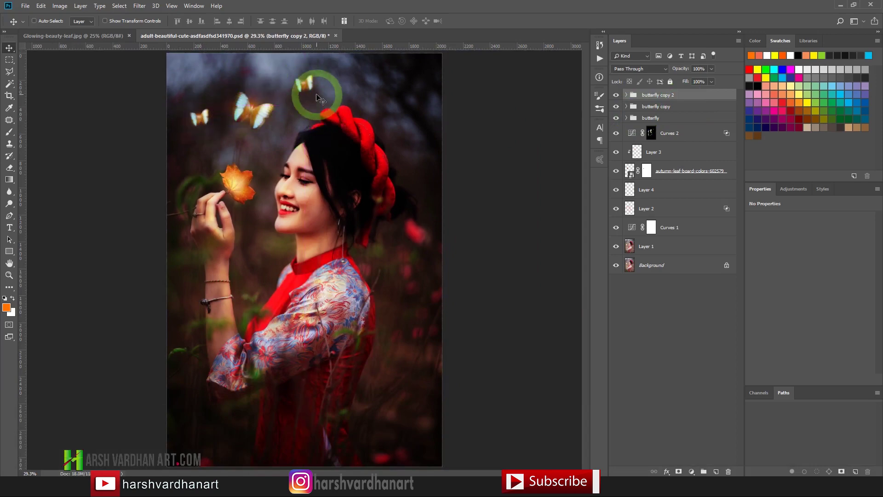
- Shrink the new butterfly above the forehead and tilt it slightly clockwise
key("ctrl+t")
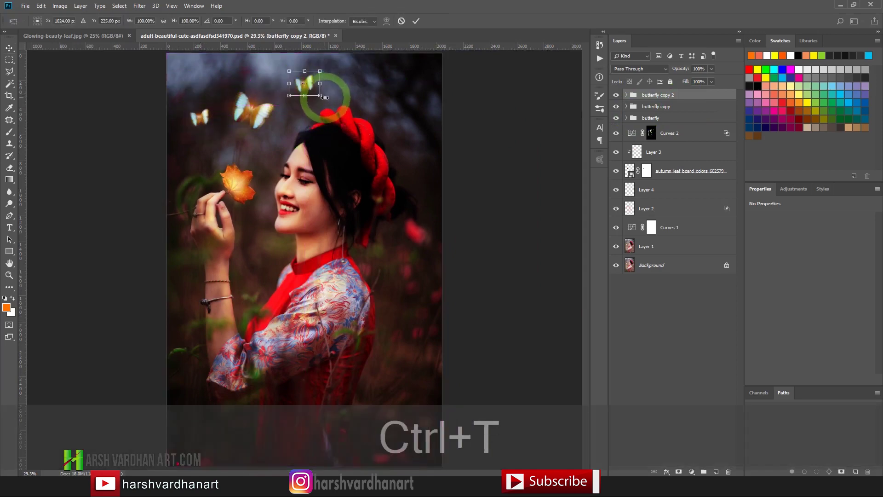
mouse_move(324, 107)
left_mouse_down()
mouse_move(317, 110)
mouse_move(333, 109)
mouse_move(326, 112)
left_mouse_up()
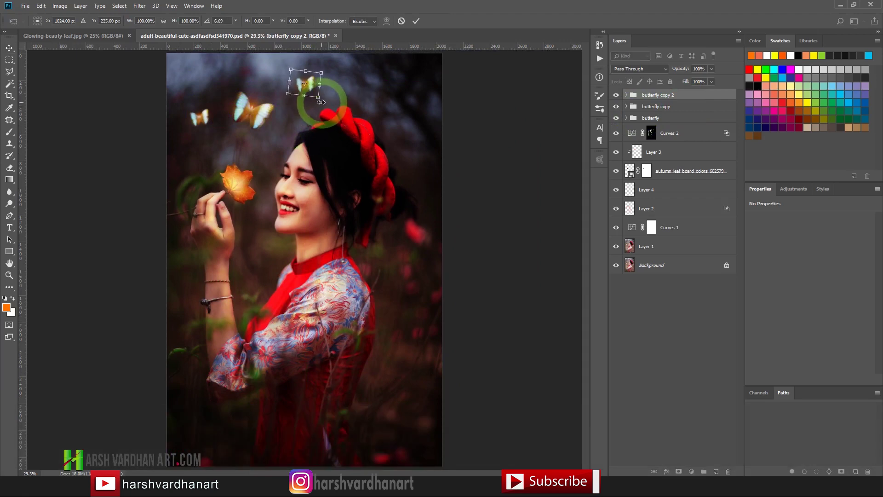
left_click_drag(317, 97, 313, 92)
key("shift+alt+Return")
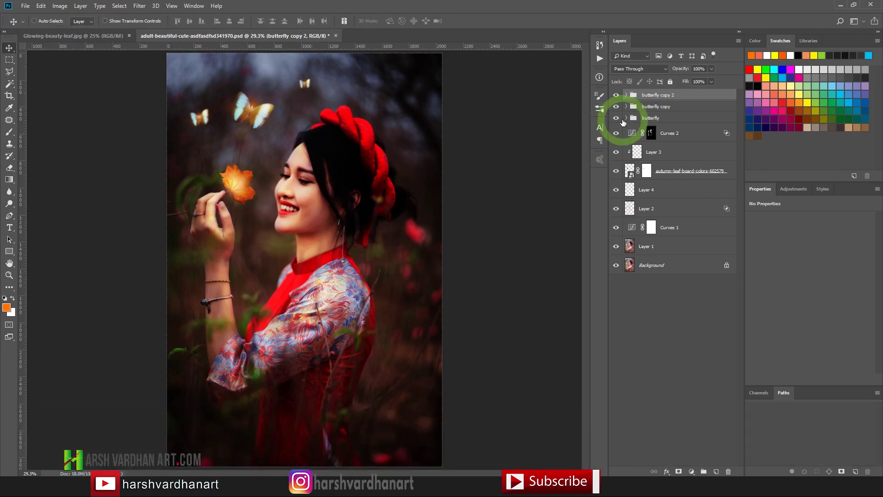
- Place a duplicate of the smallest butterfly just above the glowing leaf, in front of the woman's face, and rotate it
key("ctrl")
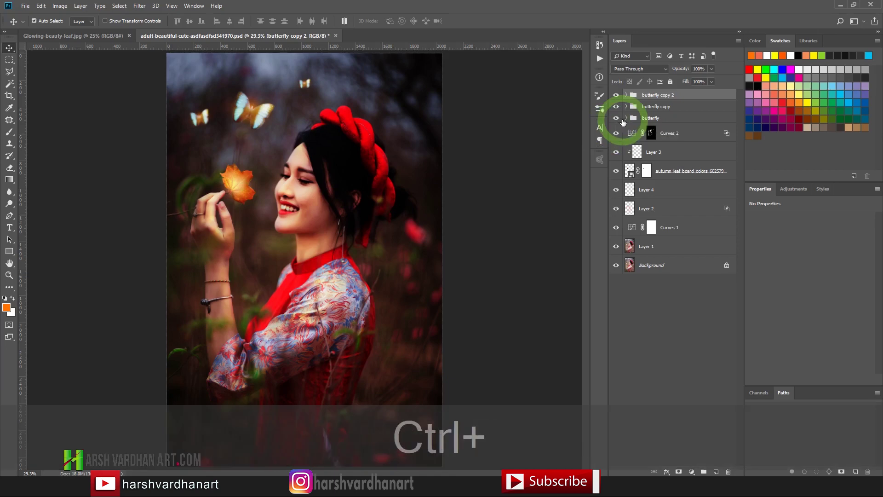
key("ctrl+j")
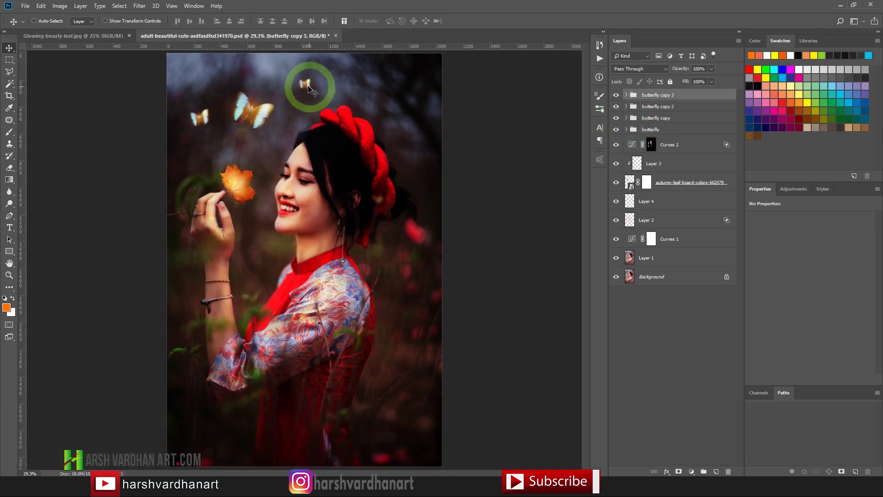
left_click_drag(304, 88, 254, 160)
key("ctrl")
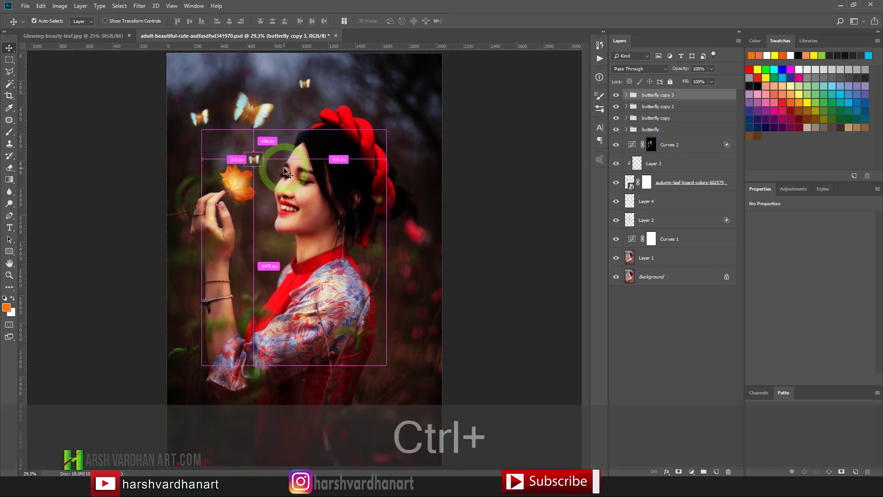
key("ctrl+t")
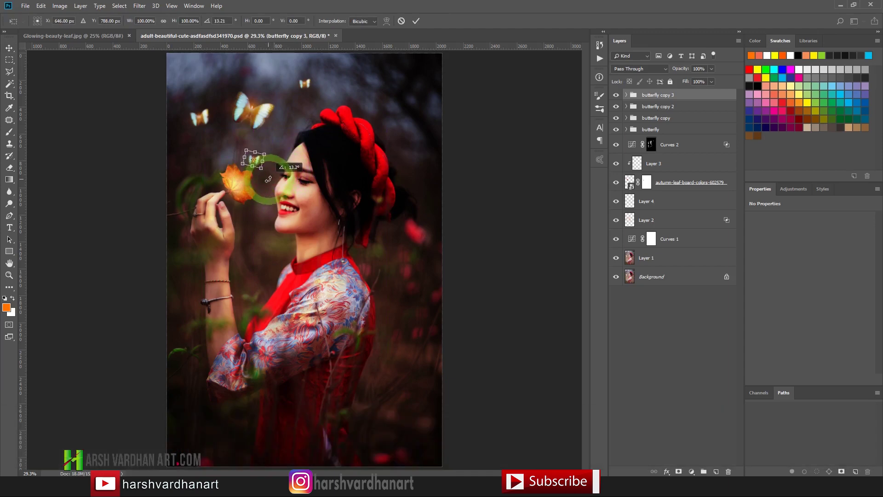
left_click_drag(269, 179, 289, 154)
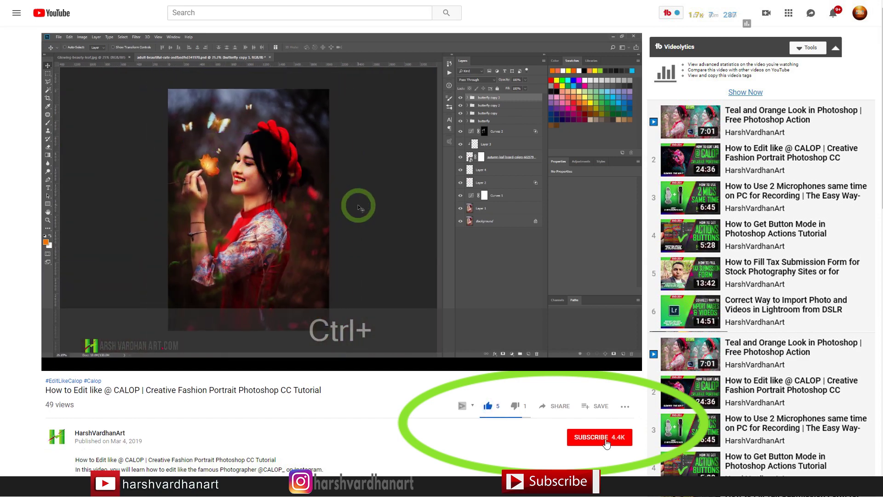
left_click(605, 440)
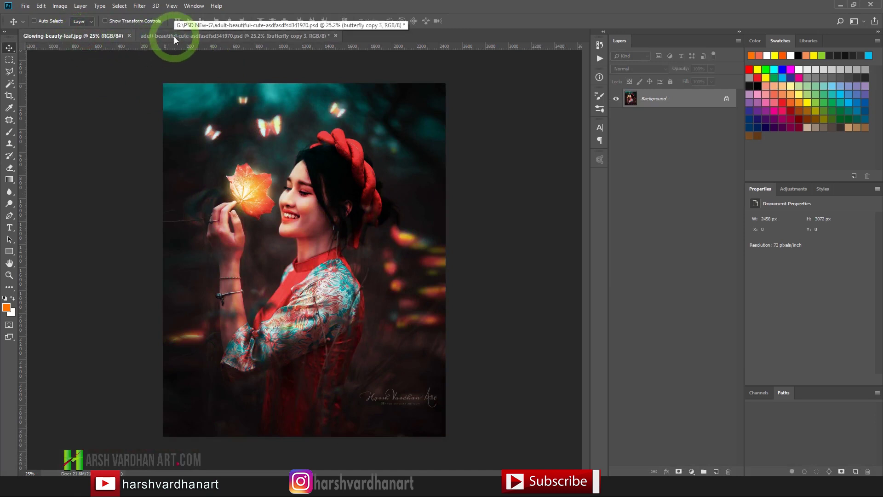
- Duplicate the "butterfly copy 3" group in the layered portrait document, place the duplicate above the red headband, and enlarge it
left_click(174, 40)
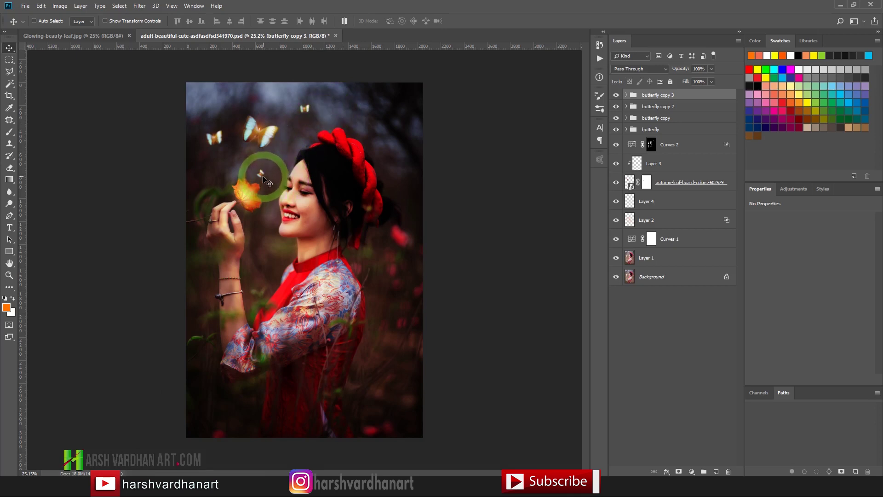
key("ctrl+j")
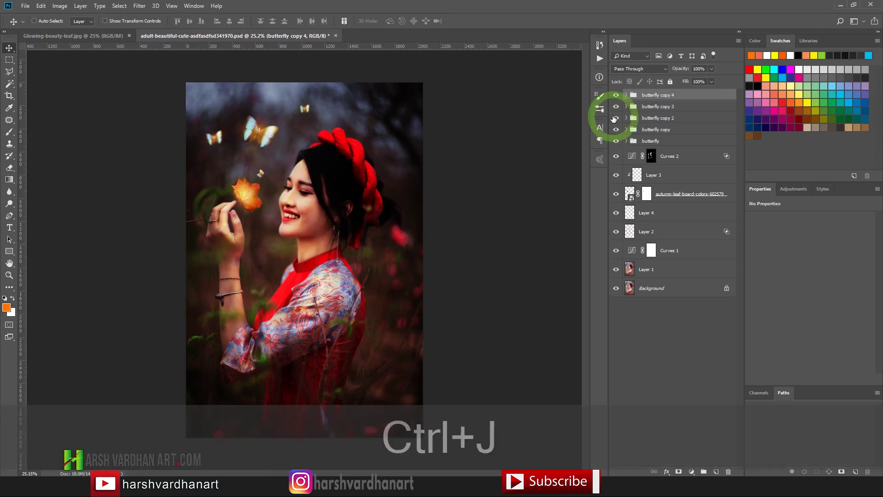
left_click_drag(261, 174, 365, 114)
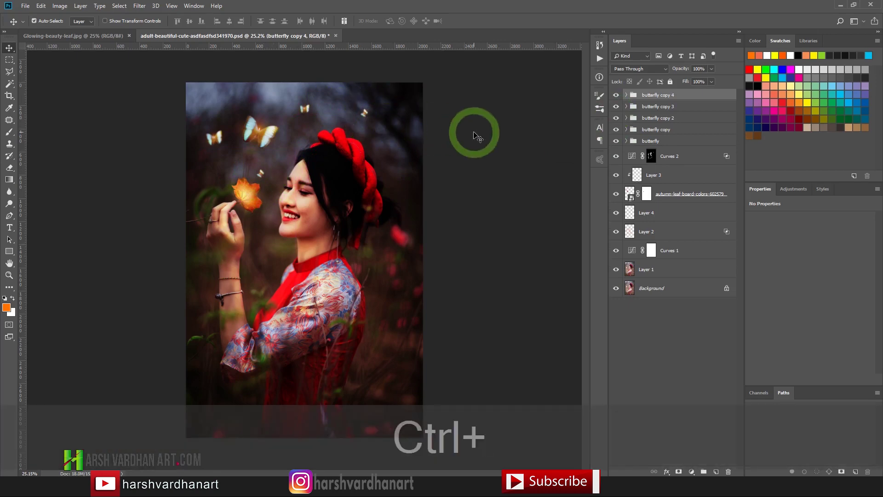
key("ctrl+t")
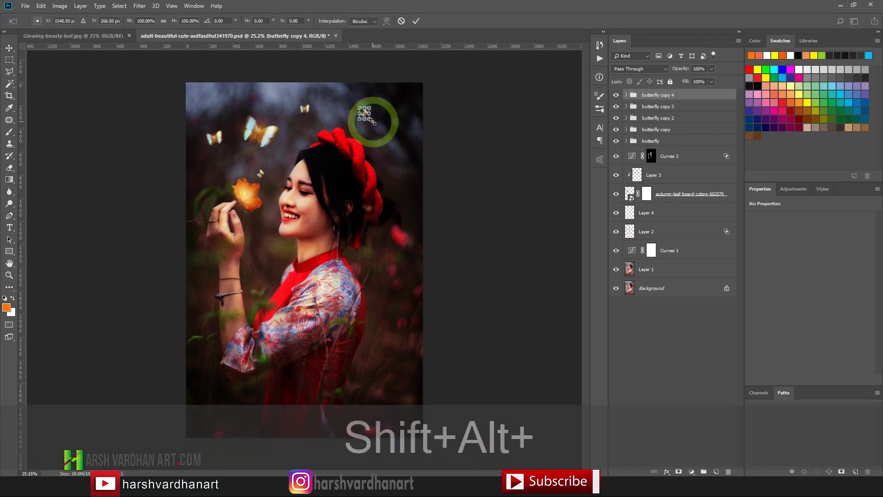
left_click_drag(380, 127, 370, 145)
left_click(420, 147)
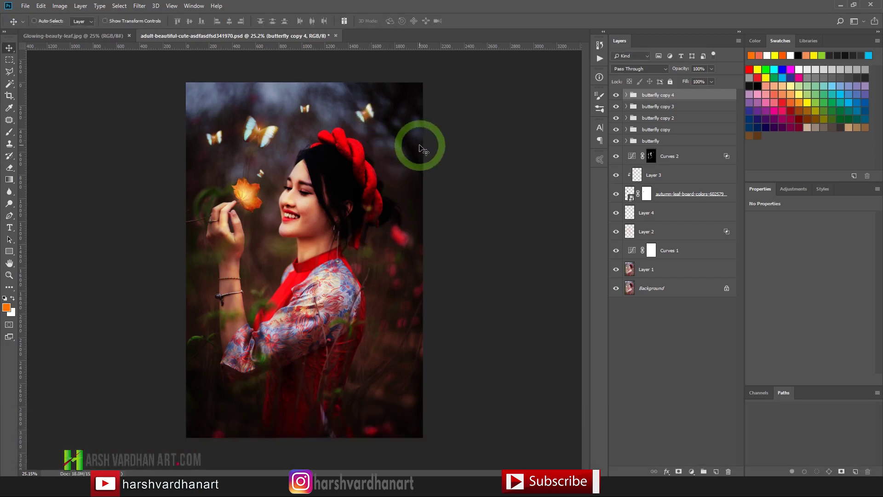
- Save the layered portrait document with the added butterflies
key("ctrl+space")
left_click_drag(394, 138, 378, 149)
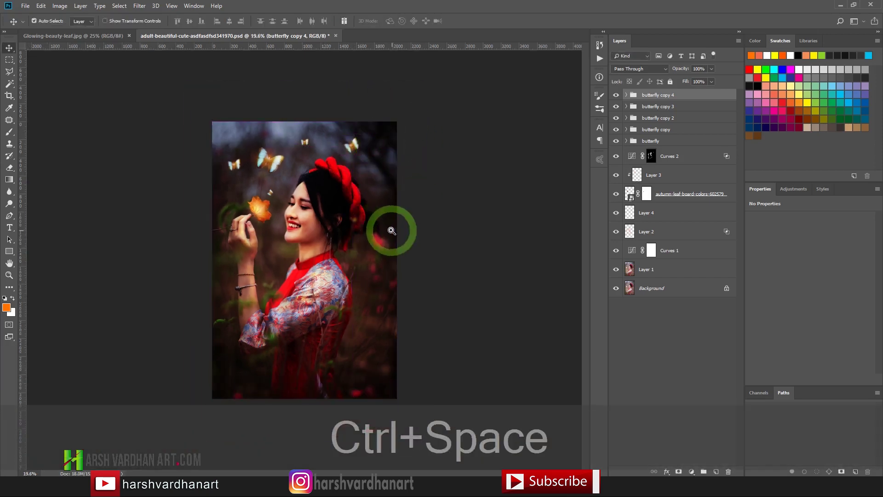
left_click_drag(381, 196, 367, 196)
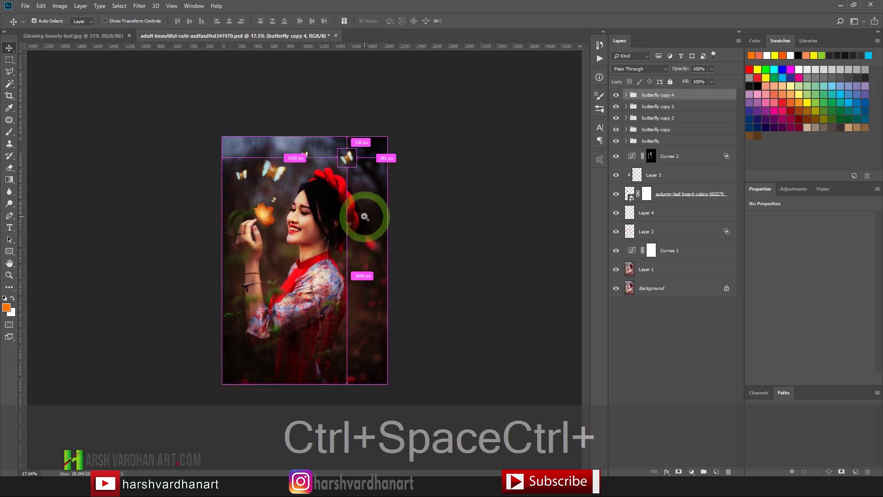
key("ctrl+s")
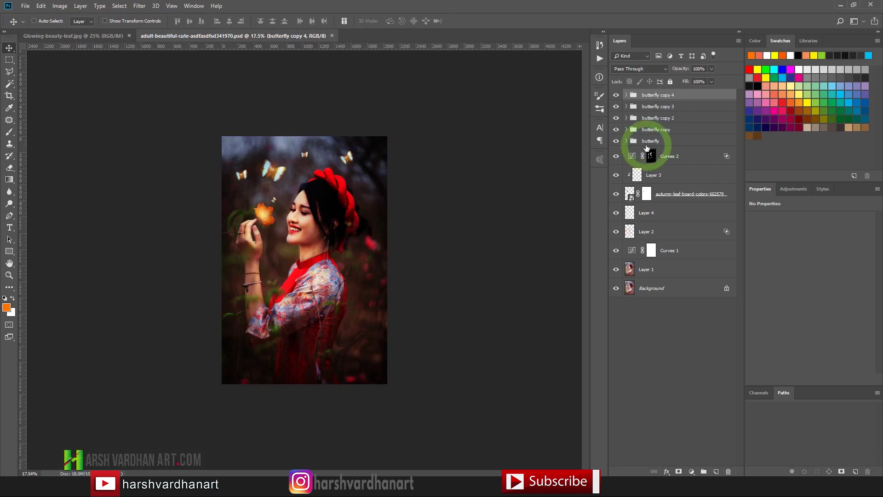
- Display the installed Photoshop actions
left_click(600, 58)
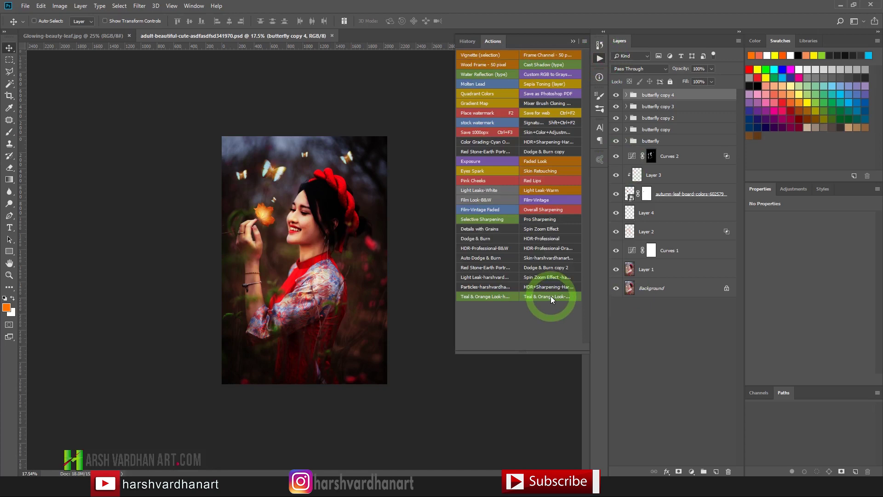
left_click(600, 59)
left_click(600, 58)
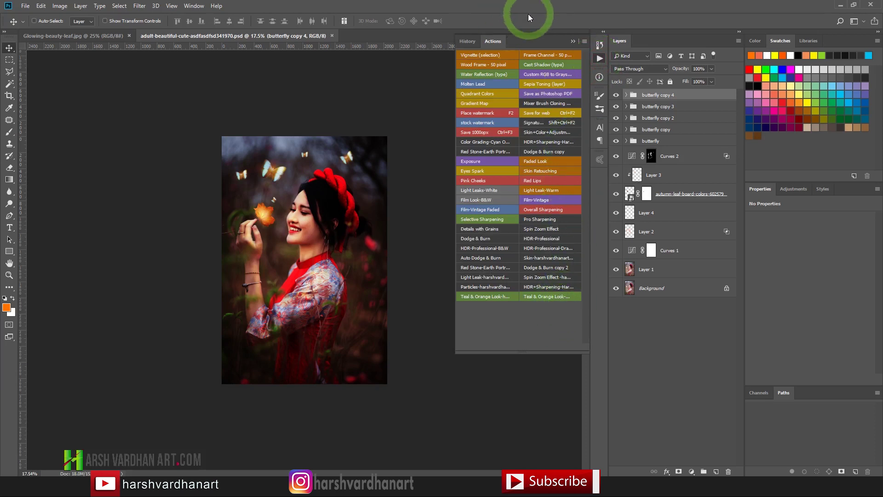
key("super+equal")
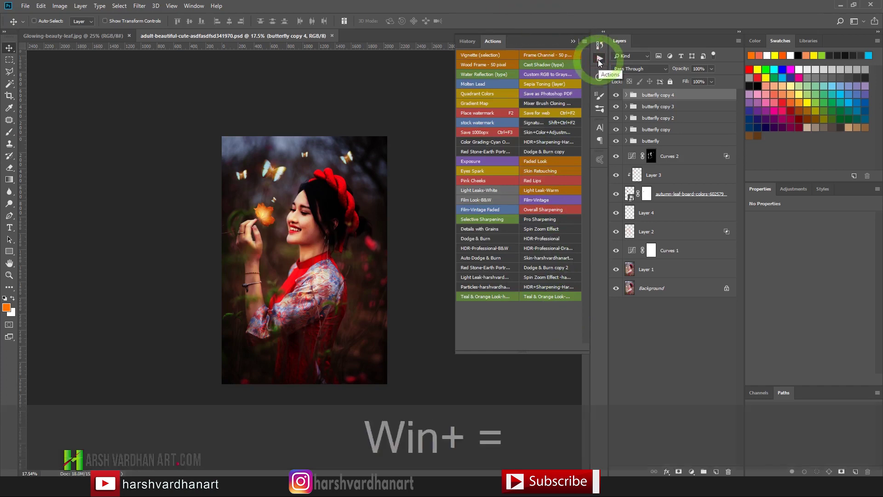
left_click(600, 64)
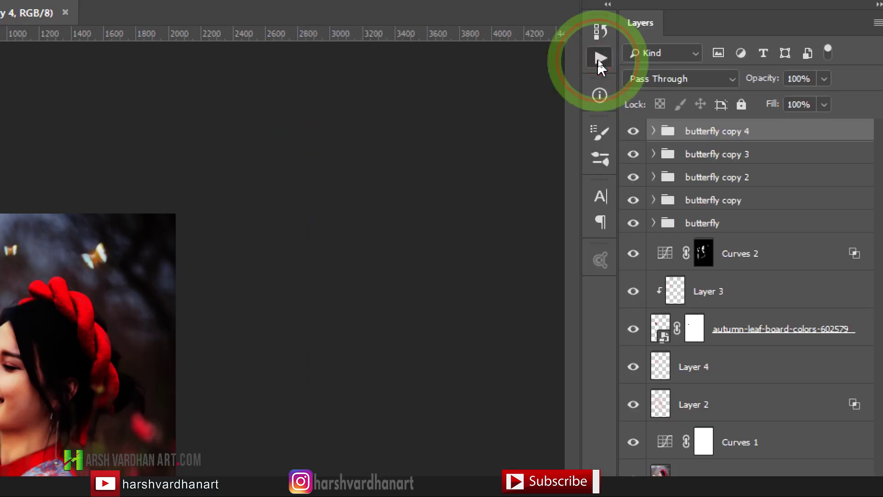
left_click(599, 62)
left_click(600, 64)
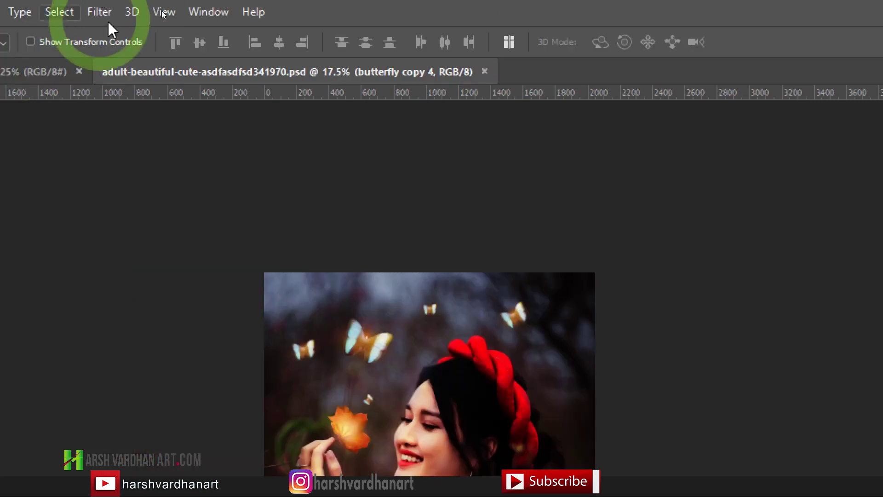
left_click(205, 12)
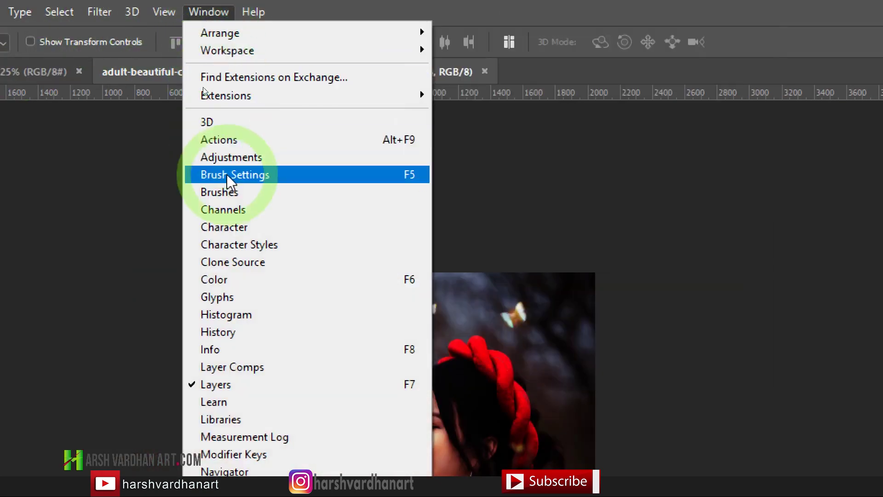
left_click(235, 140)
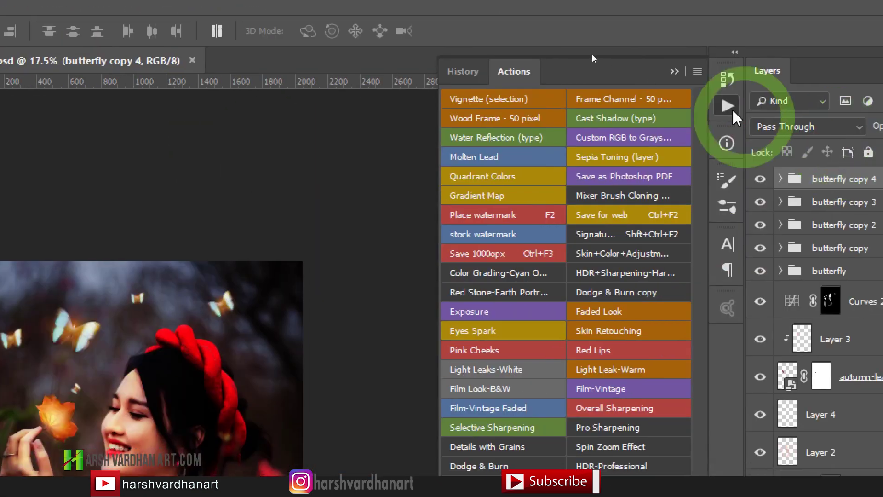
- Turn off Button Mode for the actions and collapse the Watermark set
left_click(698, 73)
left_click(698, 74)
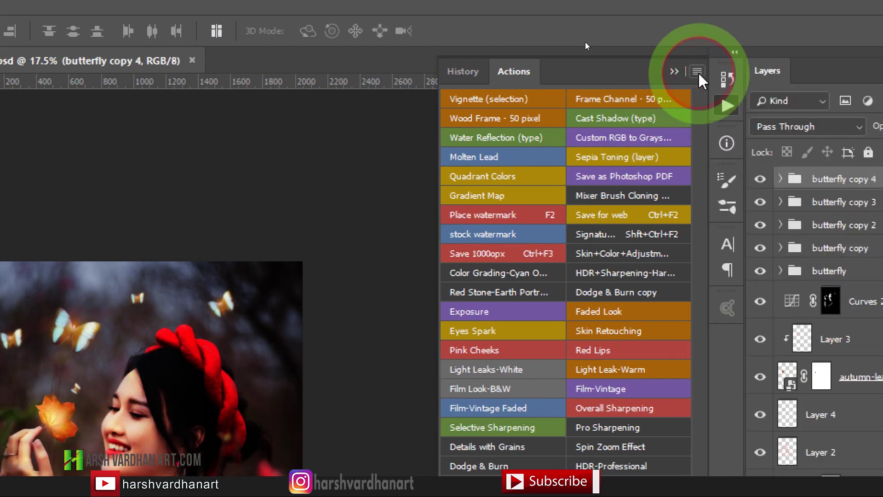
left_click(699, 74)
left_click(720, 79)
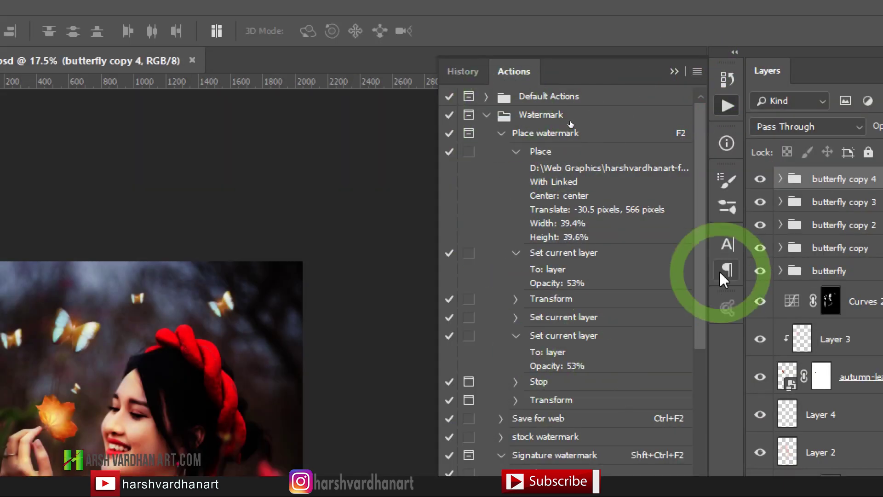
left_click(486, 115)
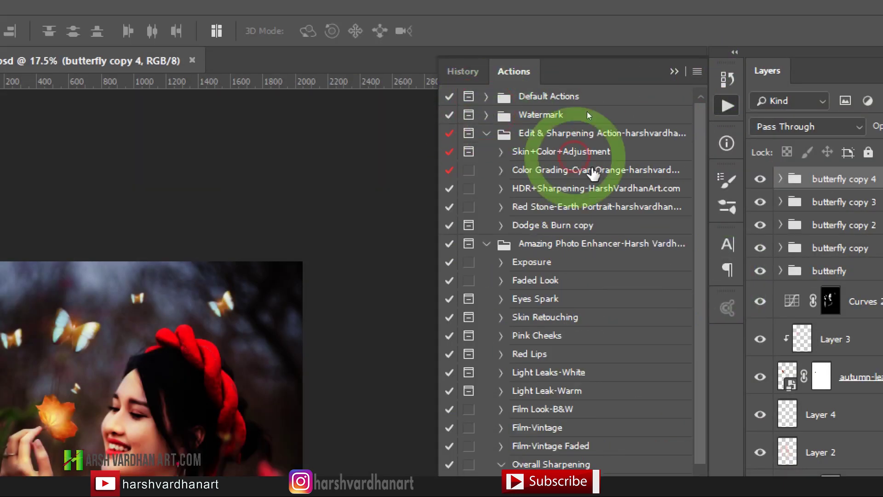
left_click(698, 72)
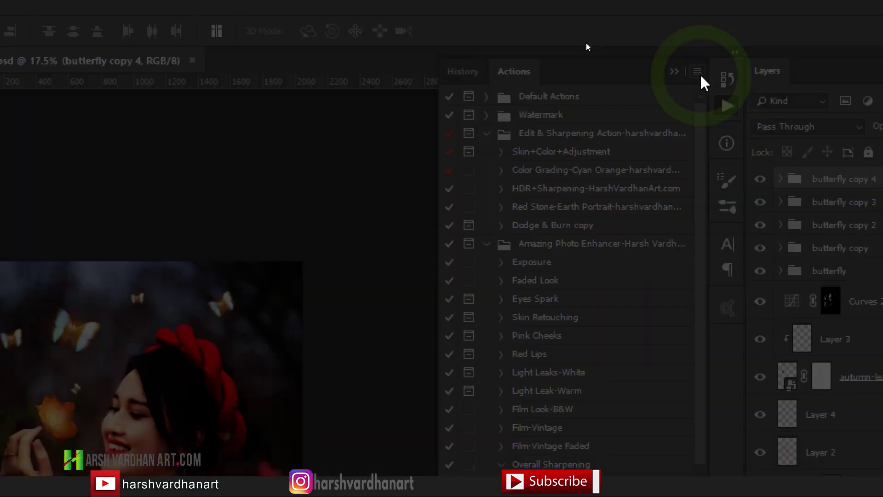
left_click(698, 72)
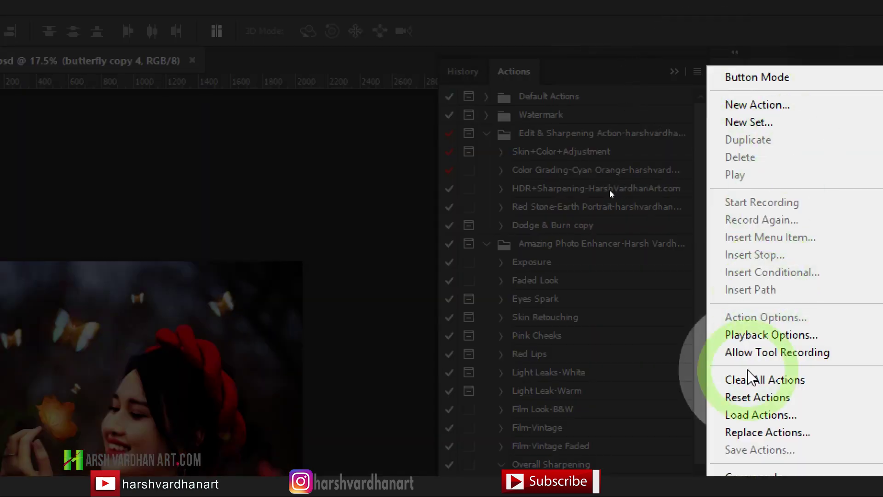
left_click(750, 415)
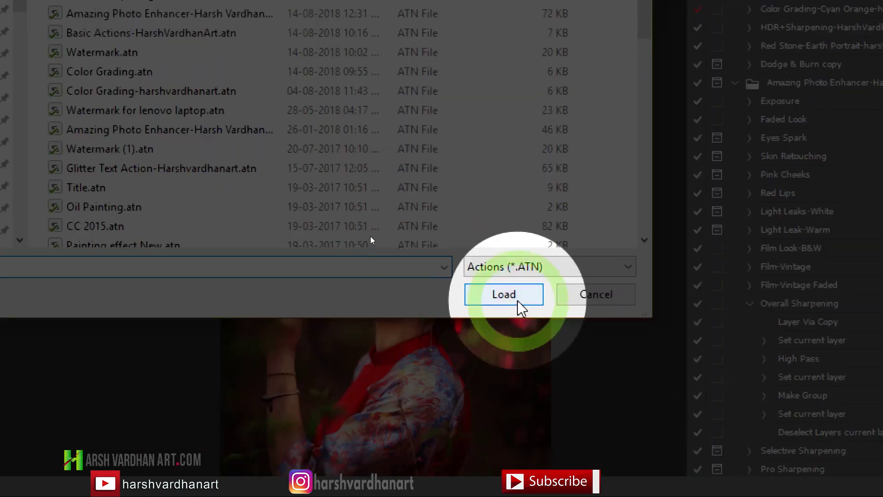
left_click(595, 301)
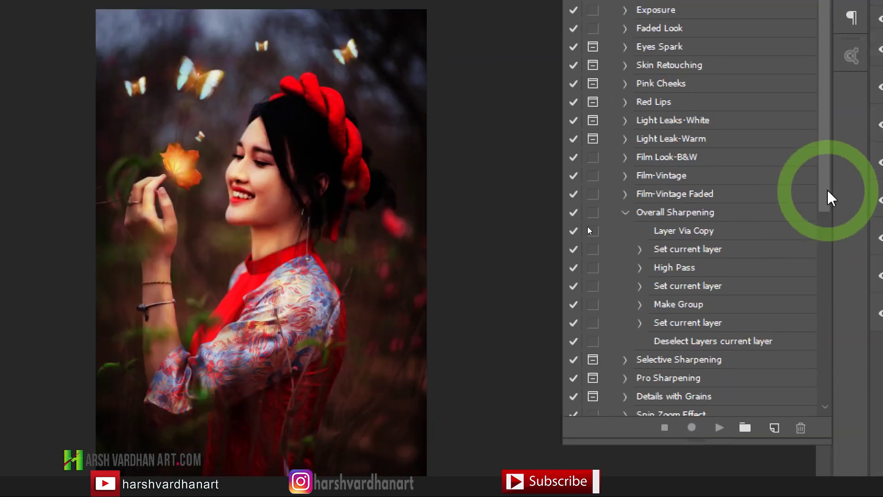
- Select the Teal & Orange Look action in the "Teal & Orange Look-New" set at the end of the action list
left_click_drag(827, 189, 826, 404)
left_click(619, 414)
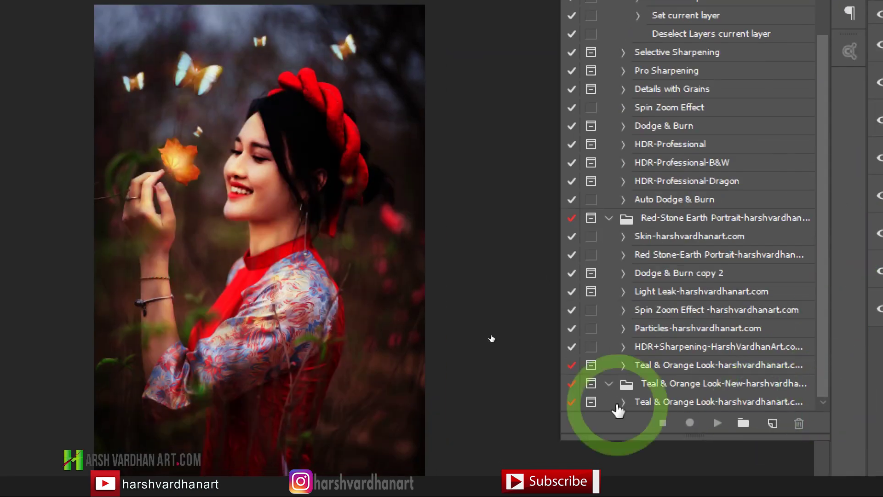
left_click(696, 403)
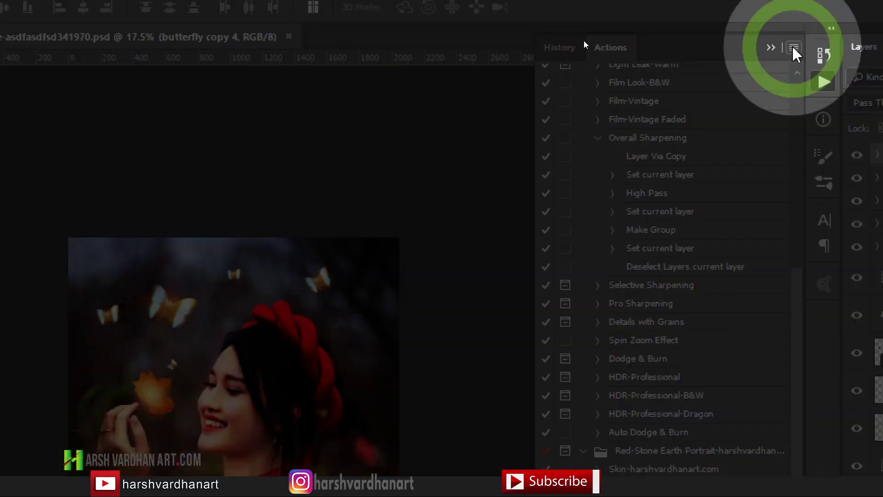
- Switch the Actions list to Button Mode and run the second Teal & Orange Look action
left_click(793, 47)
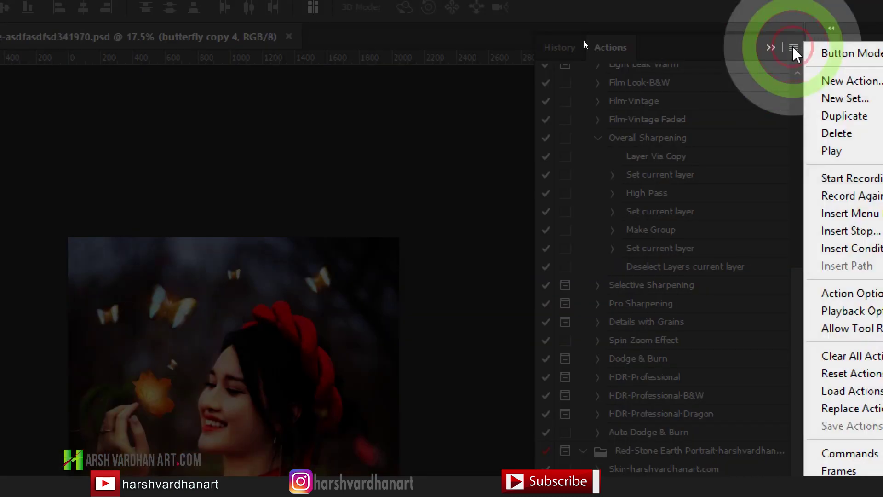
left_click(827, 52)
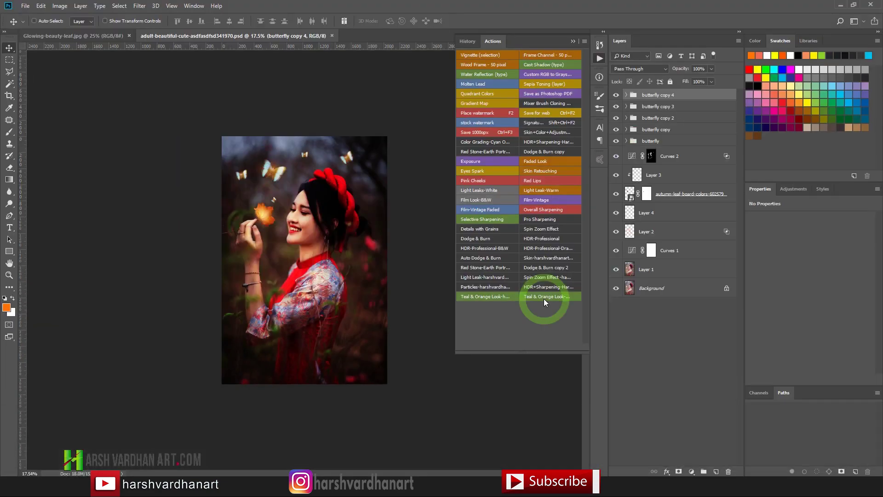
left_click(547, 297)
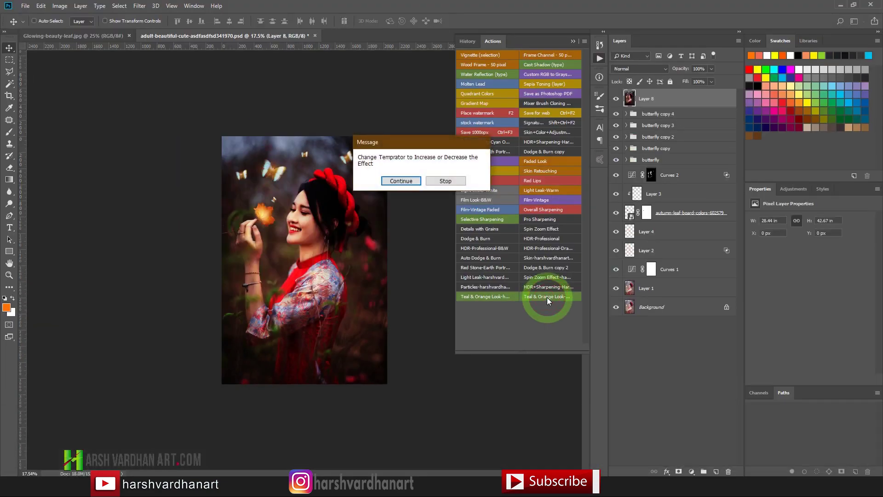
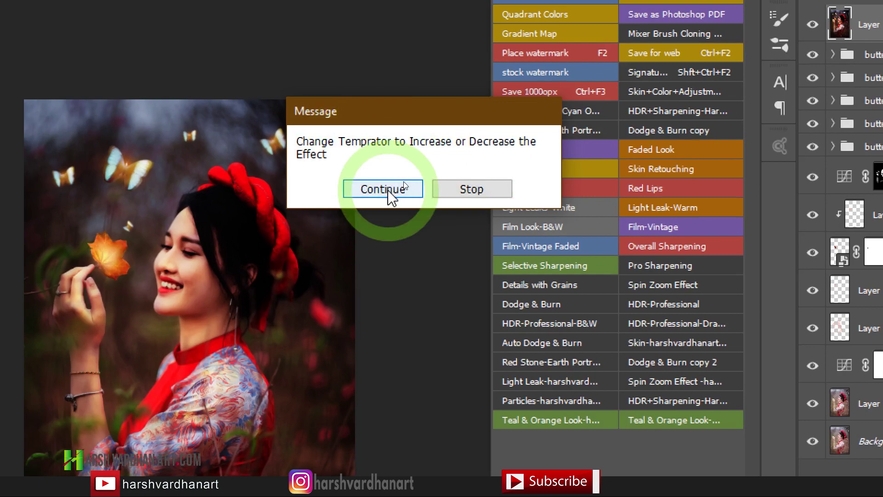
key("super+minus")
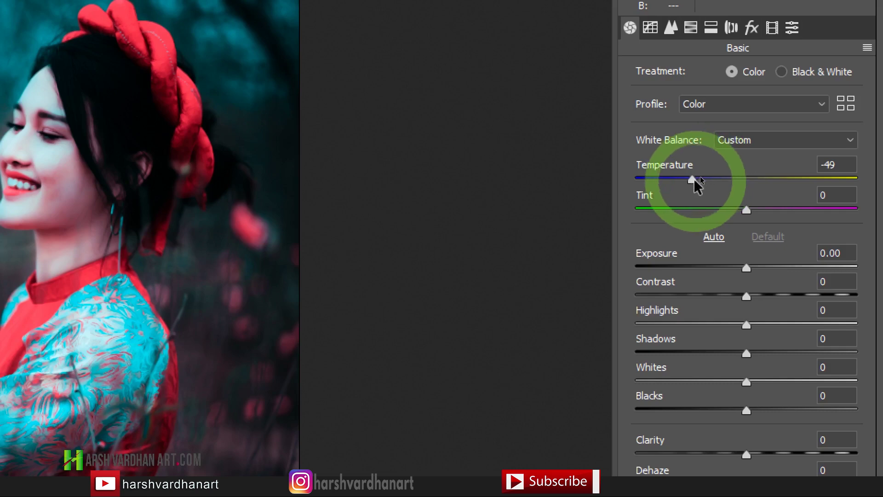
- Set the Camera Raw Temperature to -16 and let the action finish, keeping the Cyan & Orange layer at full opacity
key("super+minus")
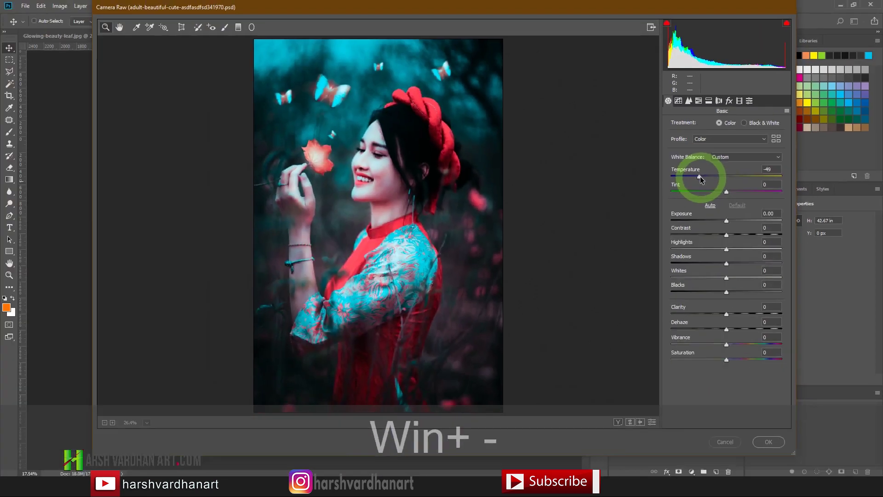
left_click_drag(695, 178, 719, 180)
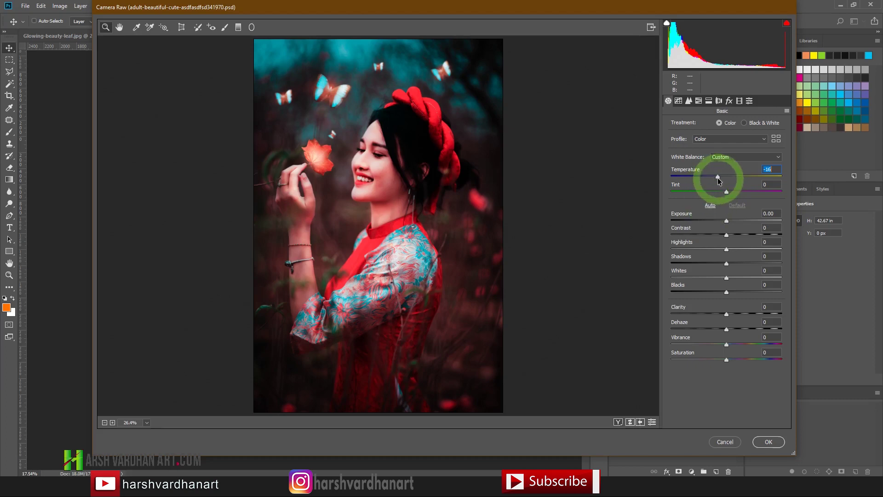
left_click(767, 443)
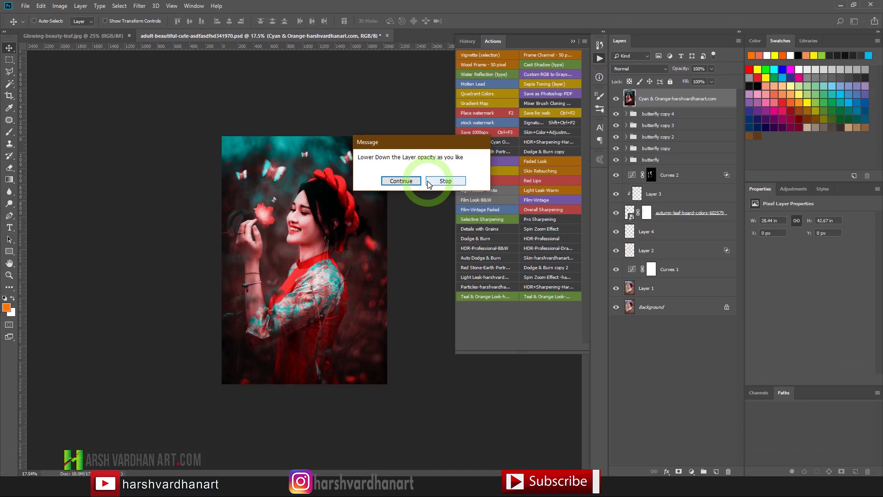
left_click(402, 182)
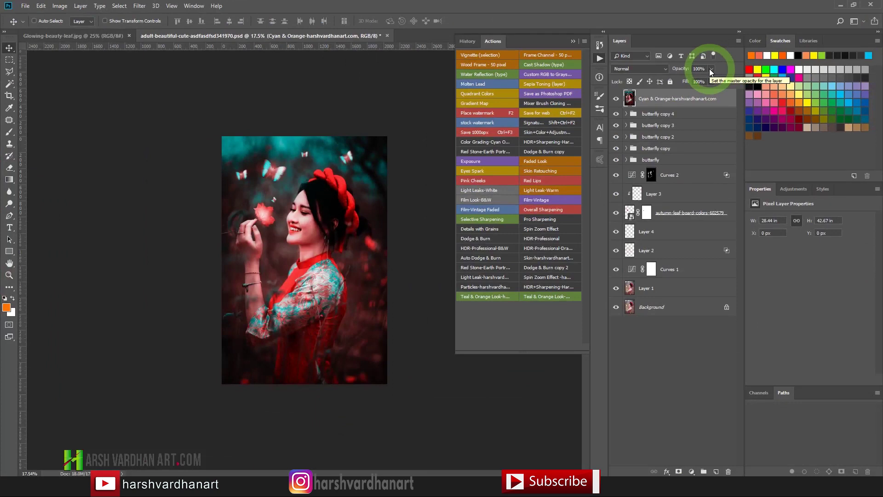
left_click(712, 71)
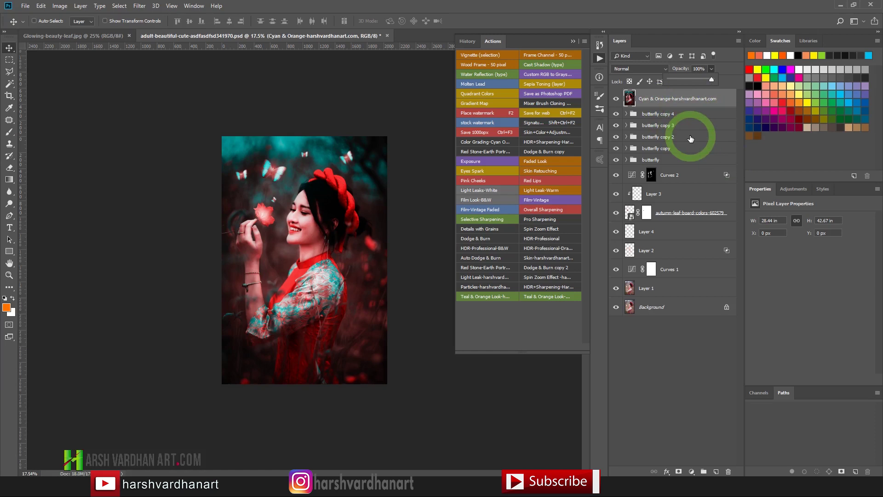
- Add a Curves adjustment layer with an S-curve, placing points at input 85, output 74 and input 178, output 188
left_click(798, 189)
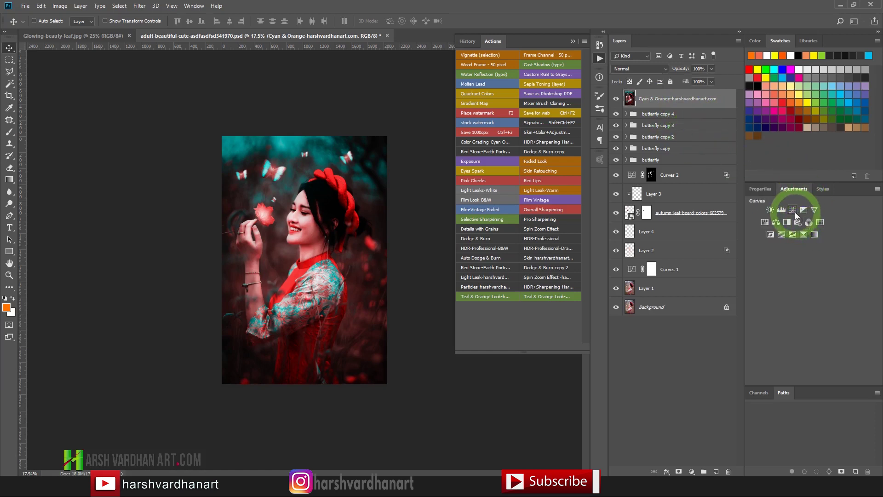
left_click(794, 211)
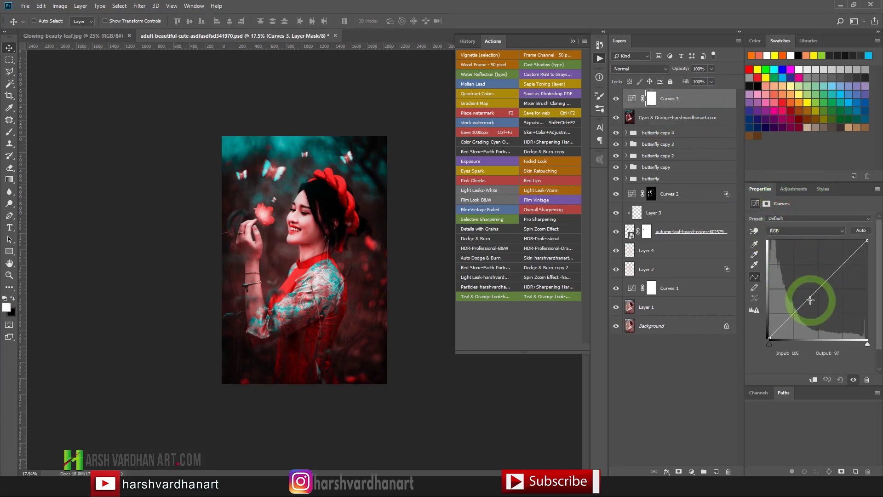
key("super+plus")
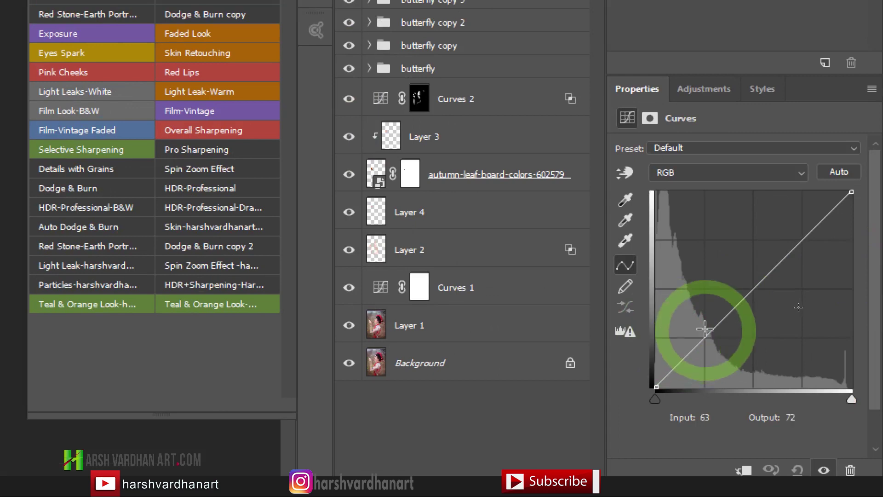
left_click(716, 325)
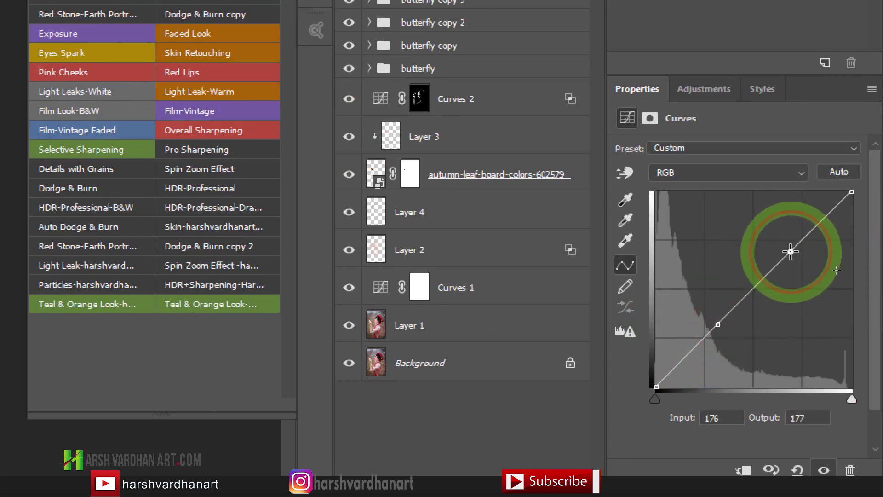
left_click_drag(789, 254, 788, 244)
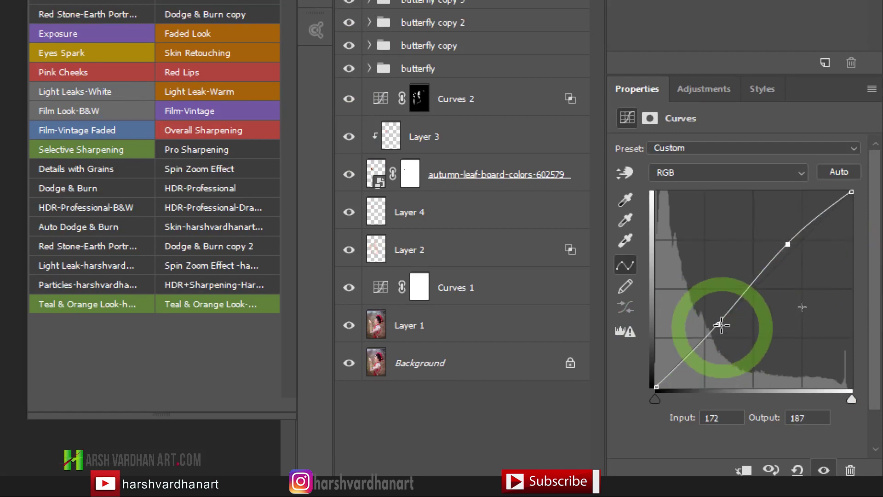
left_click(719, 325)
left_click_drag(719, 325, 722, 332)
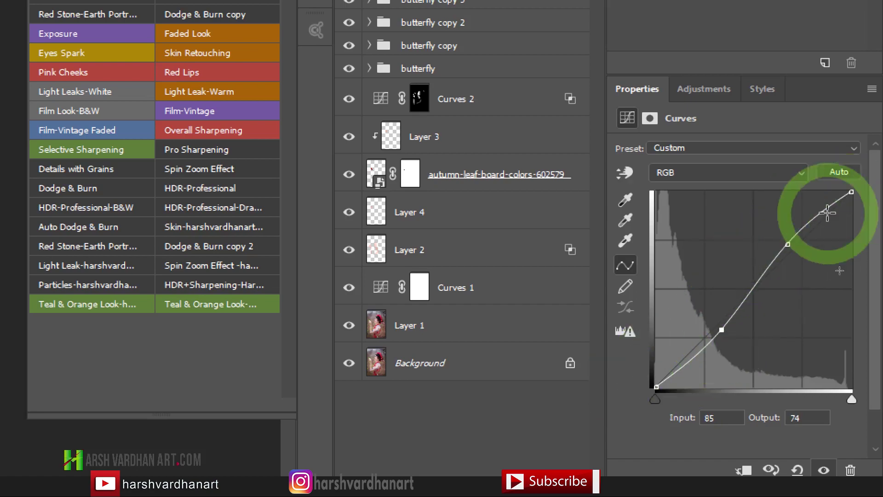
key("super+minus")
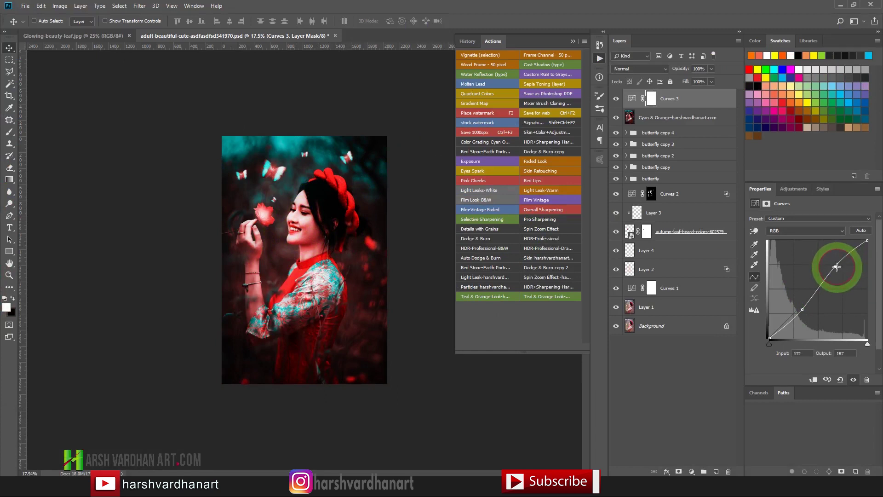
left_click_drag(837, 266, 838, 267)
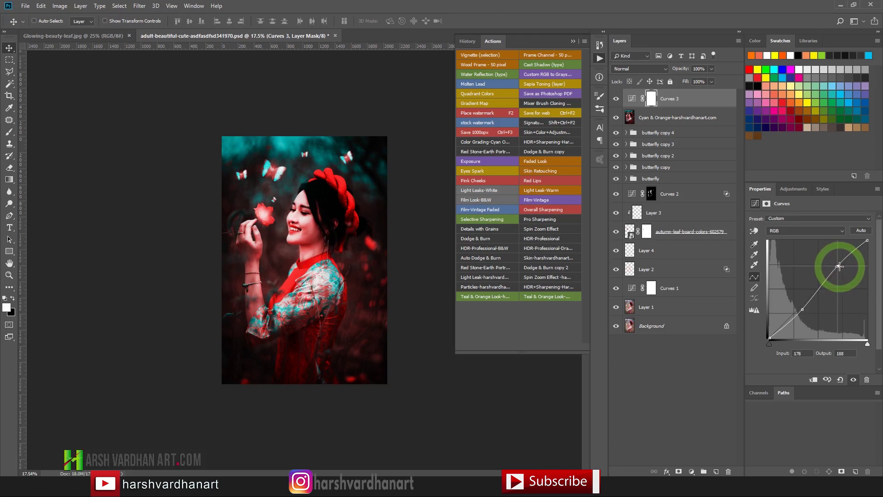
- Compare the image with and without the Curves 3 layer by toggling its visibility
left_click(616, 99)
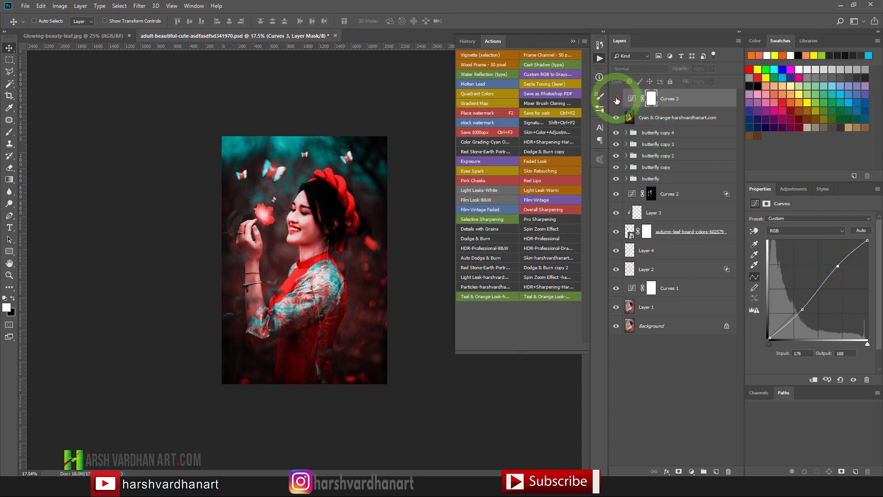
left_click(617, 99)
left_click(616, 99)
left_click(617, 99)
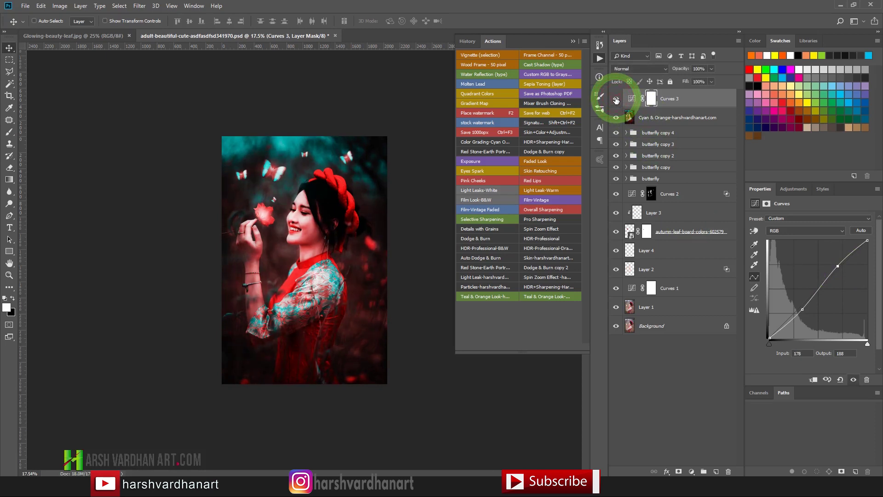
left_click(617, 99)
left_click(616, 99)
left_click(616, 99)
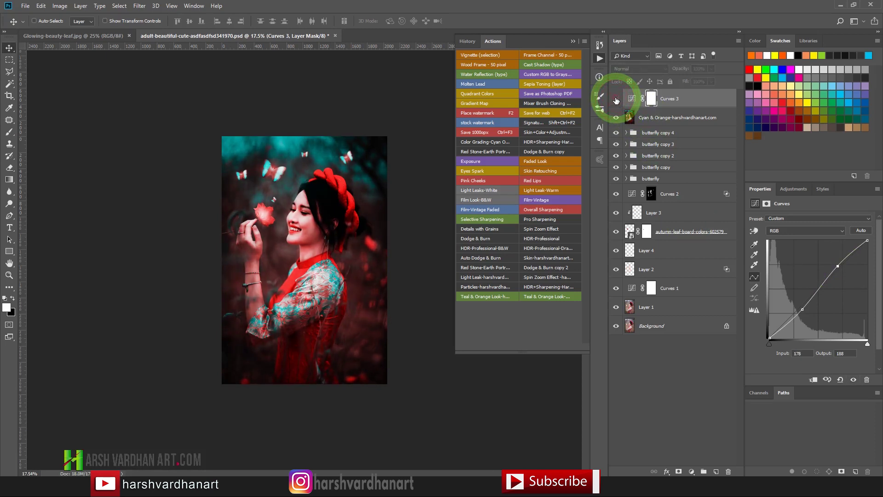
left_click(617, 99)
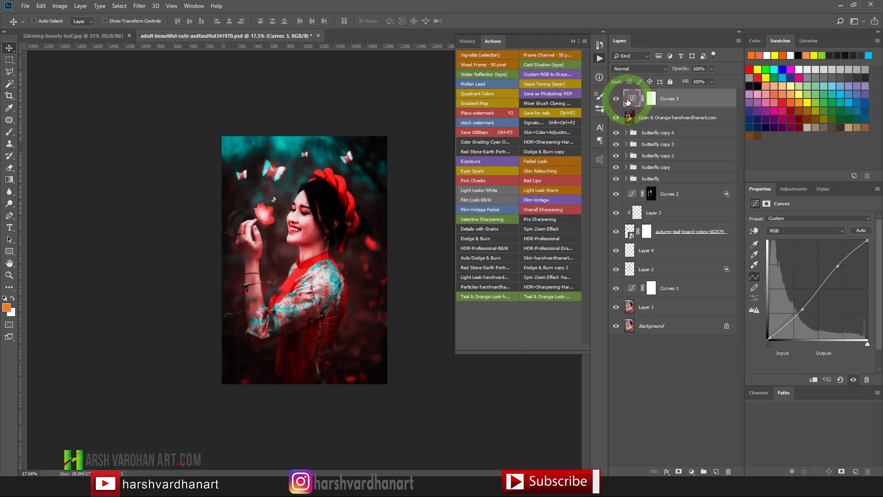
left_click(630, 99)
left_click(783, 165)
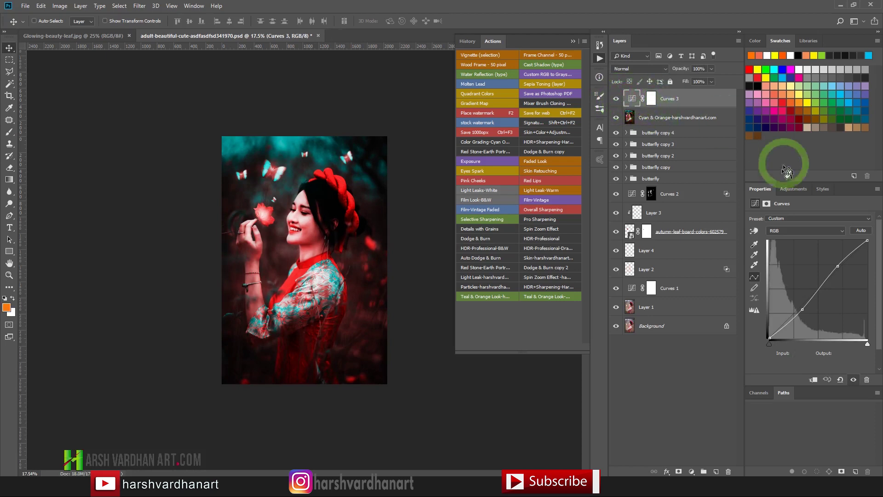
- Add a Hue/Saturation adjustment layer above Curves 3
left_click(794, 188)
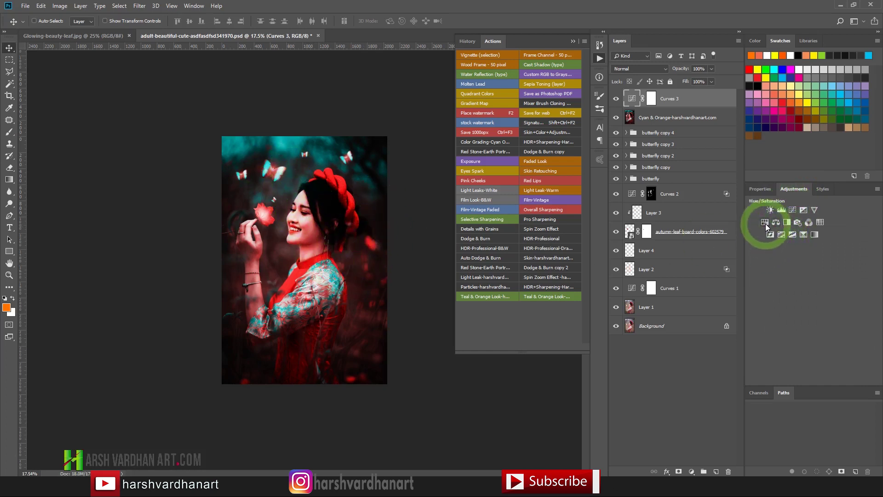
key("super")
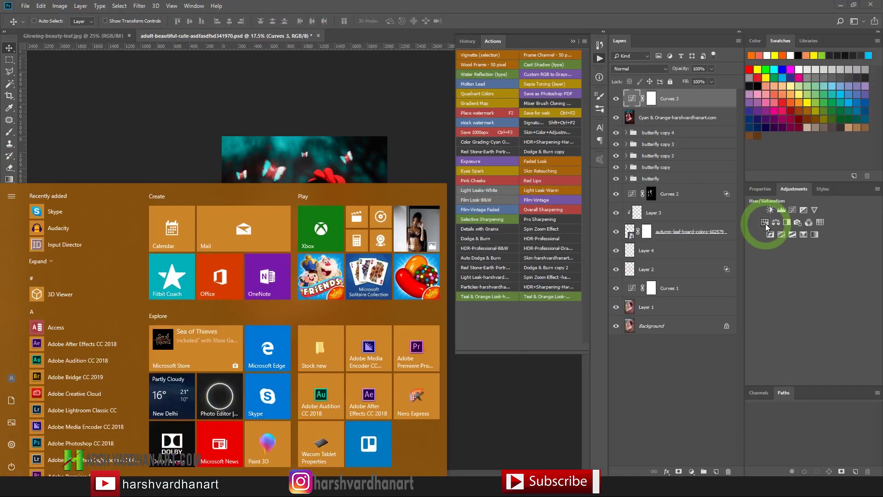
key("super")
left_click(765, 223)
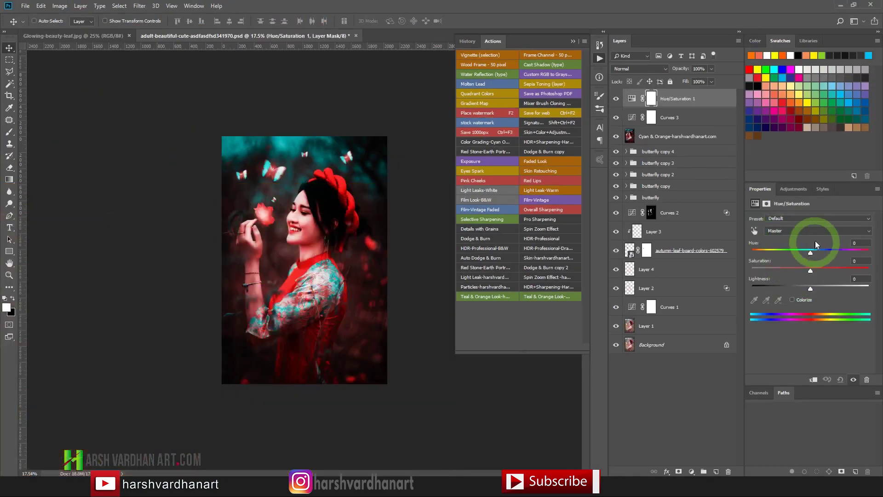
- Restrict the Hue/Saturation adjustment to Reds and lower their saturation to -28
key("super+equal")
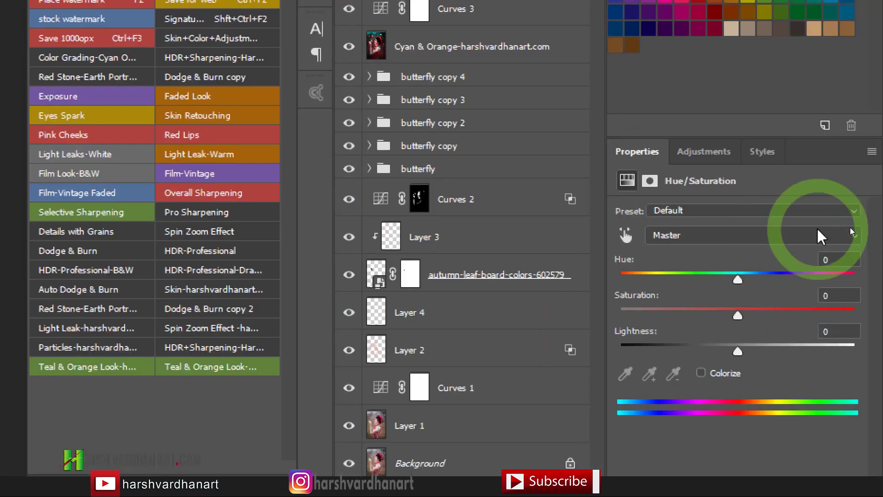
left_click(792, 237)
left_click(747, 268)
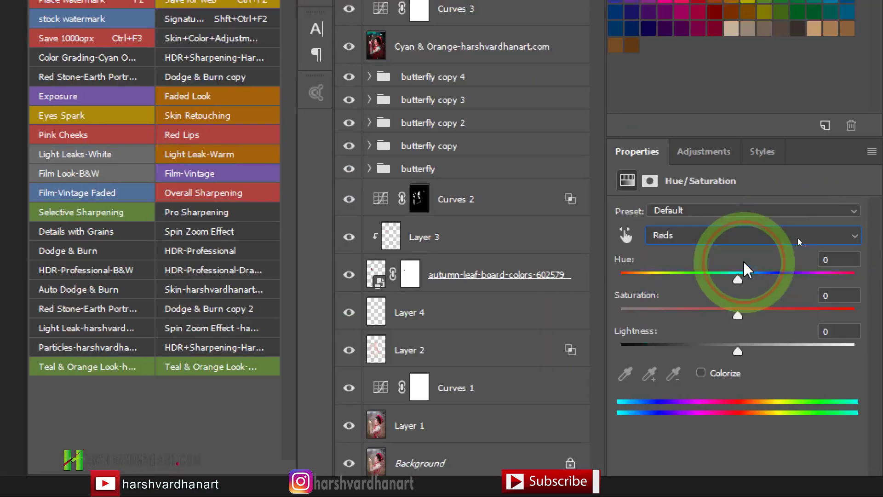
left_click(706, 236)
left_click(706, 237)
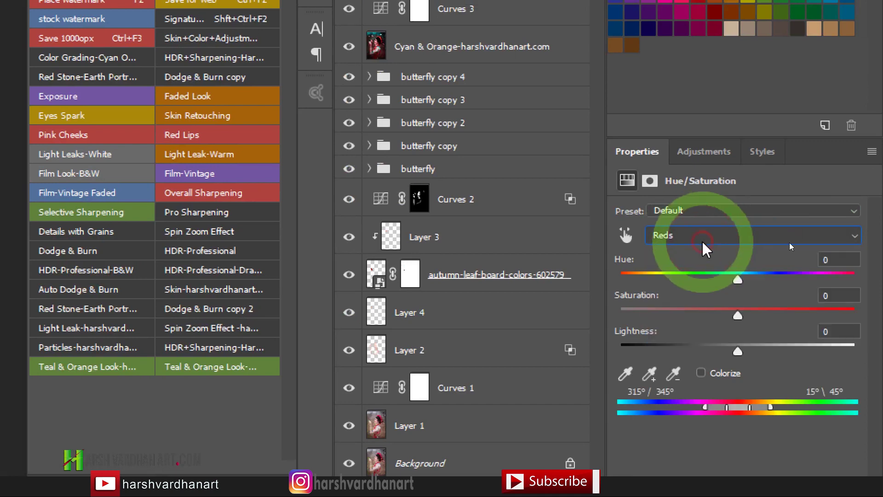
left_click_drag(723, 315, 705, 315)
key("super+minus")
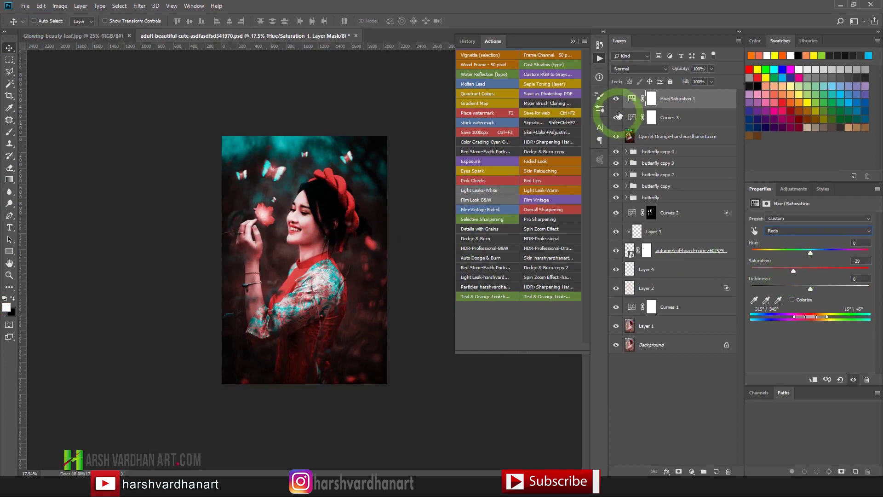
- Select the Hue/Saturation 1 layer mask, activate the Brush tool and invert the mask to black
left_click(652, 99)
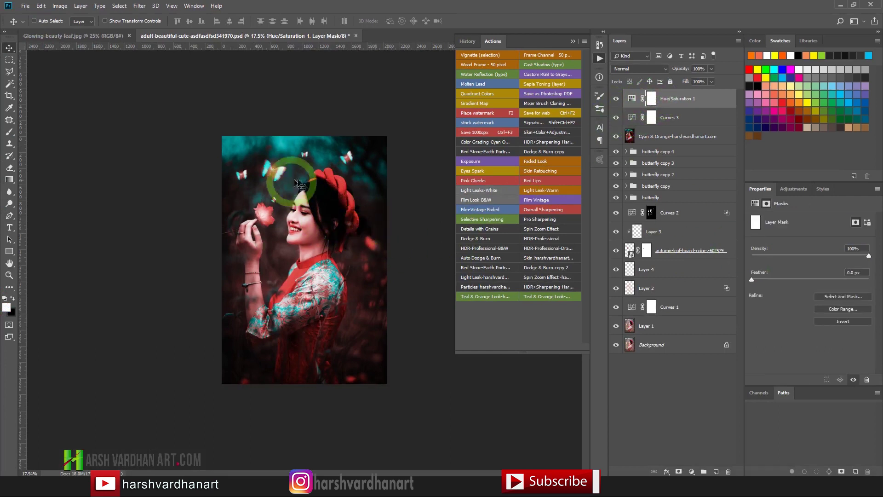
left_click_drag(328, 234, 356, 259)
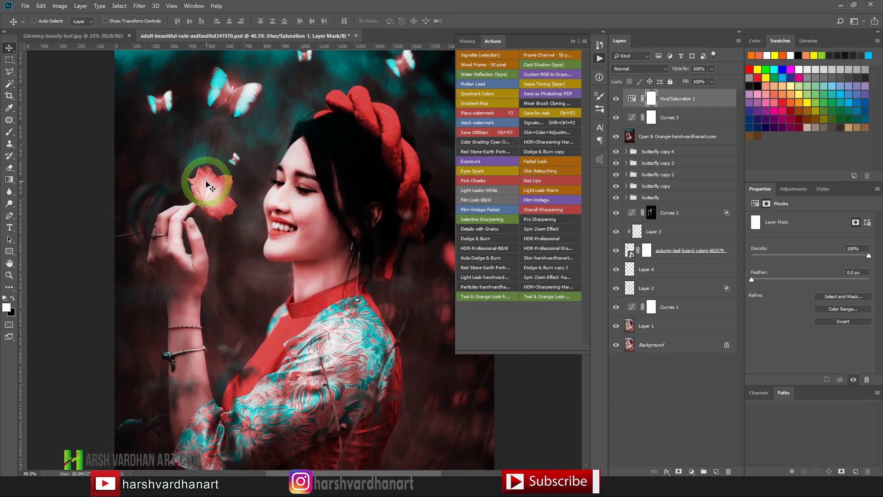
key("b")
left_click_drag(222, 179, 207, 183)
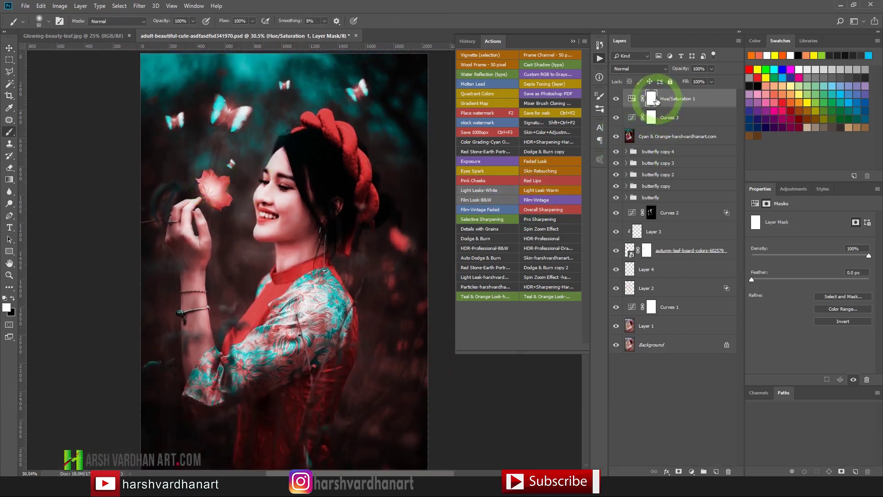
key("ctrl+i")
key("super+plus")
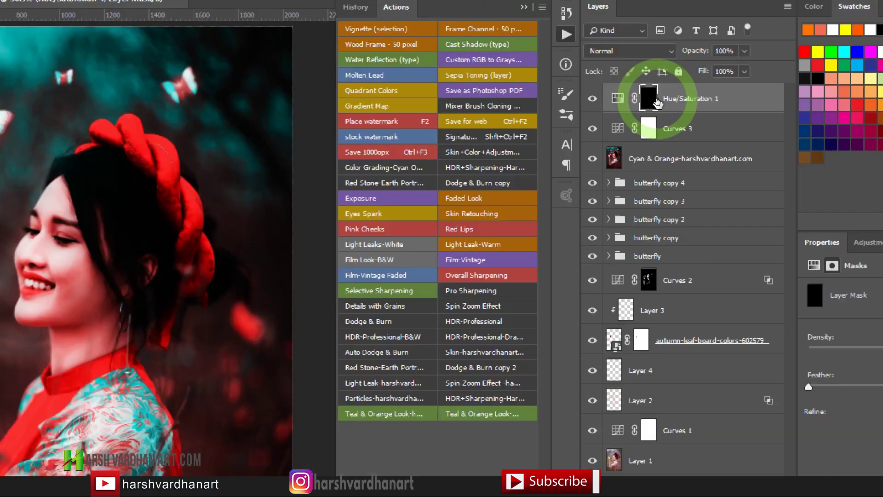
key("super+minus")
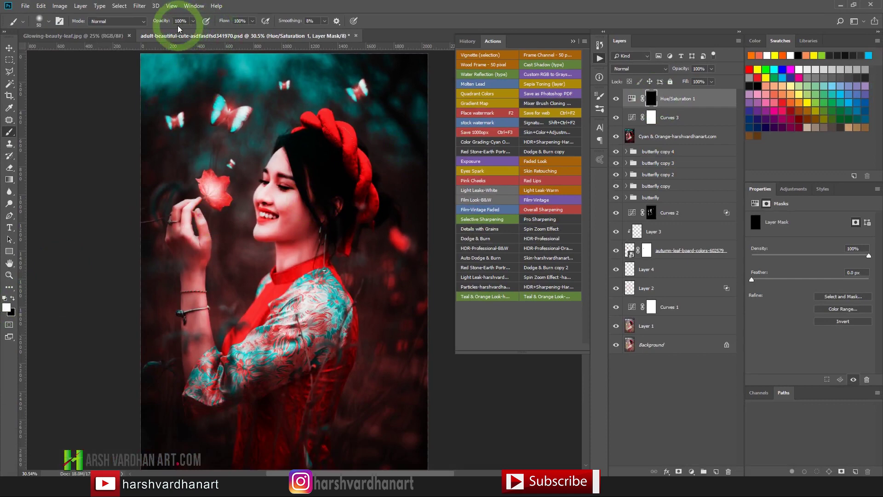
- Paint white over the face and neck on the Hue/Saturation 1 mask with a 300 px brush at 20% opacity
key("2")
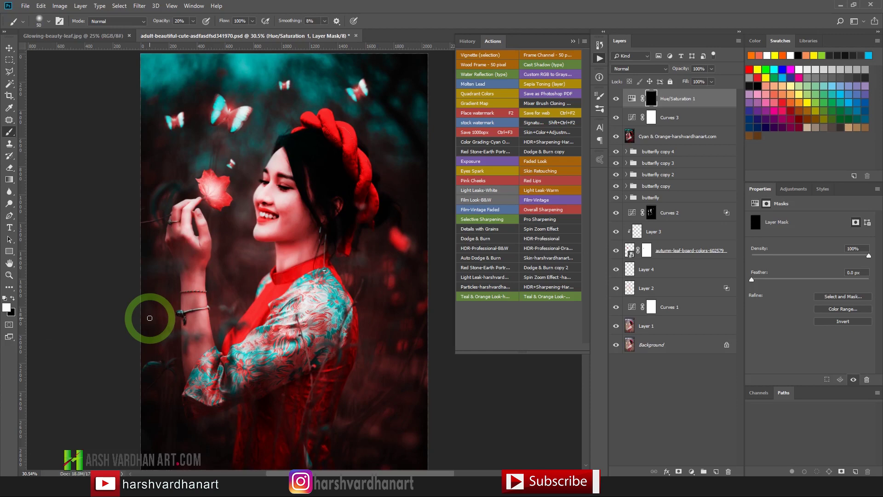
key("bracketright")
key("bracketright")
key("bracketright")
key("bracketright")
key("bracketright")
key("bracketright")
key("bracketright")
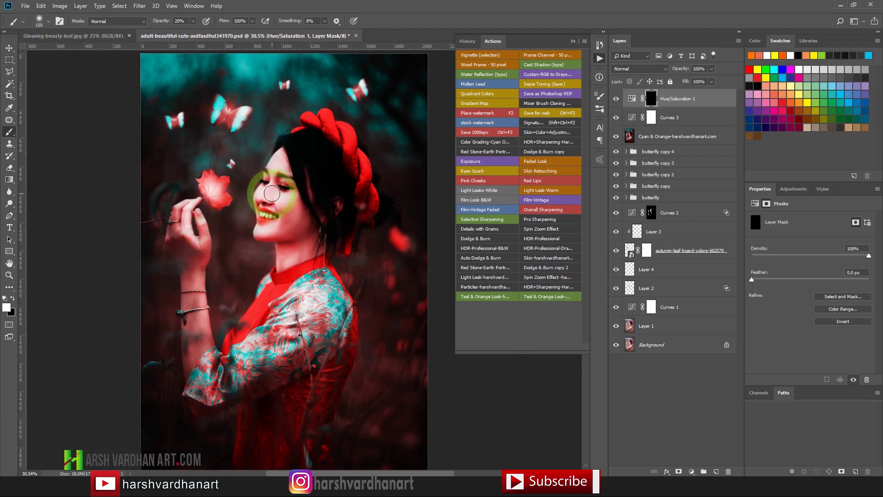
key("bracketright")
key("bracketright")
key("bracketright")
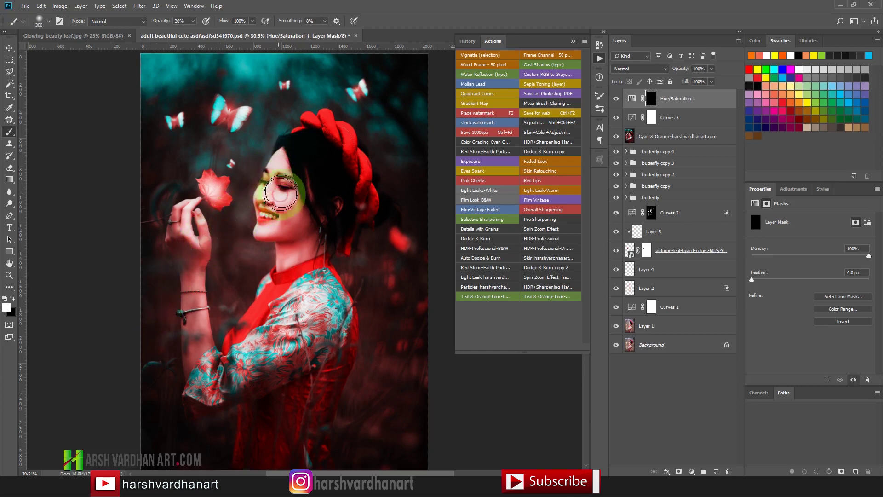
mouse_move(275, 188)
left_mouse_down()
mouse_move(288, 220)
mouse_move(277, 218)
mouse_move(300, 197)
mouse_move(273, 211)
mouse_move(288, 254)
mouse_move(296, 250)
mouse_move(281, 165)
mouse_move(311, 242)
mouse_move(320, 135)
mouse_move(336, 139)
mouse_move(345, 151)
mouse_move(318, 200)
left_mouse_up()
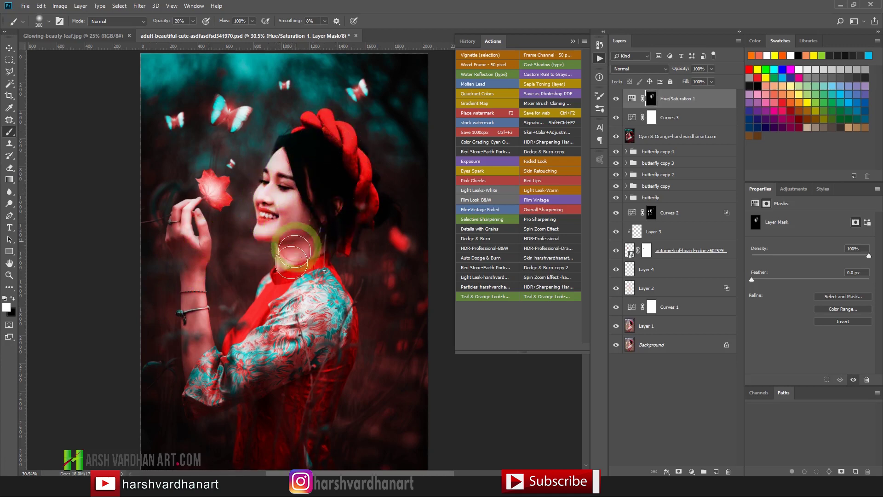
mouse_move(280, 238)
left_mouse_down()
mouse_move(297, 226)
mouse_move(270, 191)
mouse_move(307, 244)
mouse_move(287, 291)
mouse_move(183, 339)
mouse_move(196, 237)
mouse_move(225, 340)
mouse_move(278, 319)
mouse_move(295, 279)
mouse_move(262, 308)
mouse_move(304, 232)
mouse_move(290, 239)
mouse_move(298, 215)
left_mouse_up()
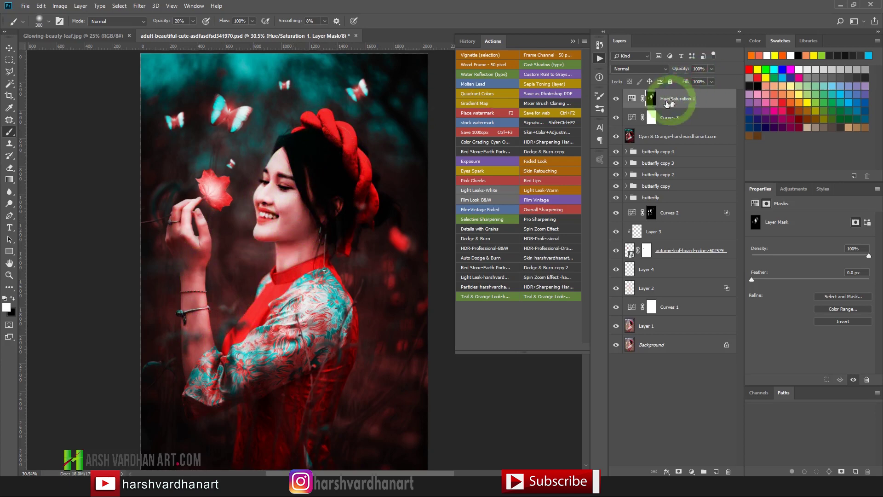
- Compare the skin with and without the Hue/Saturation 1 adjustment by toggling its visibility
left_click(617, 99)
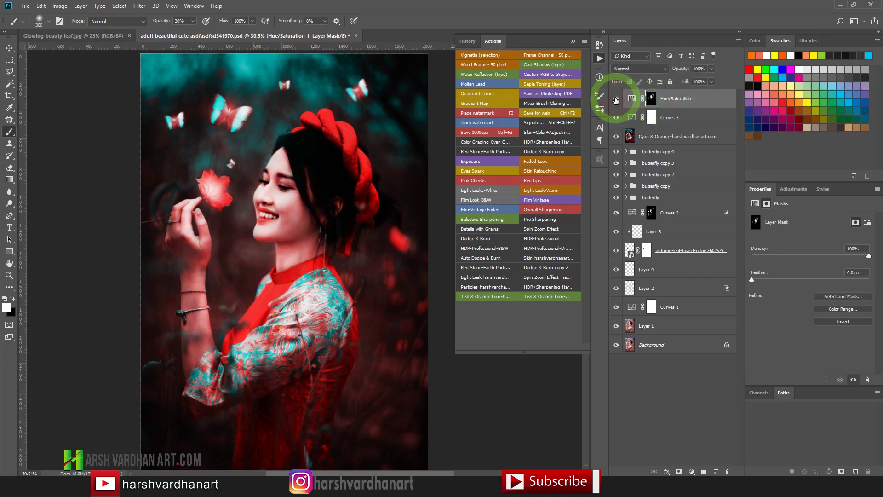
key("ctrl+space")
left_click_drag(340, 176, 320, 183)
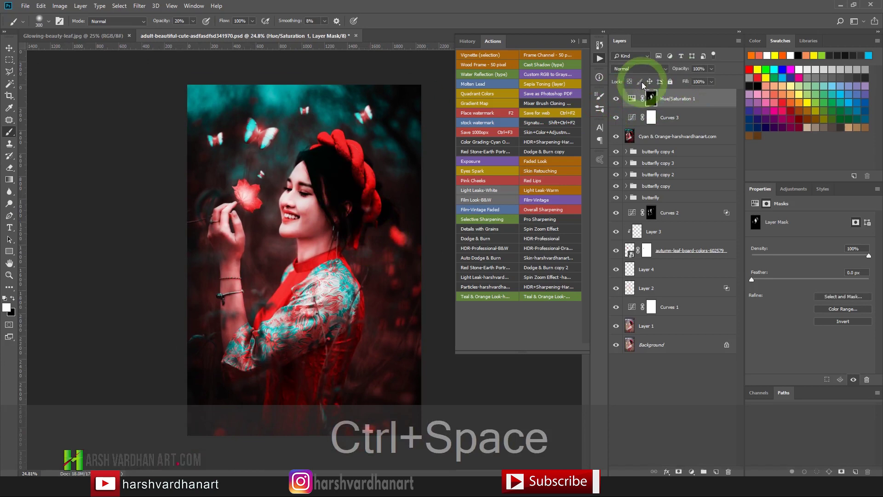
- Close the Actions list and paint yellow at 20% opacity over the face, hand and flower on a new top layer
left_click(600, 59)
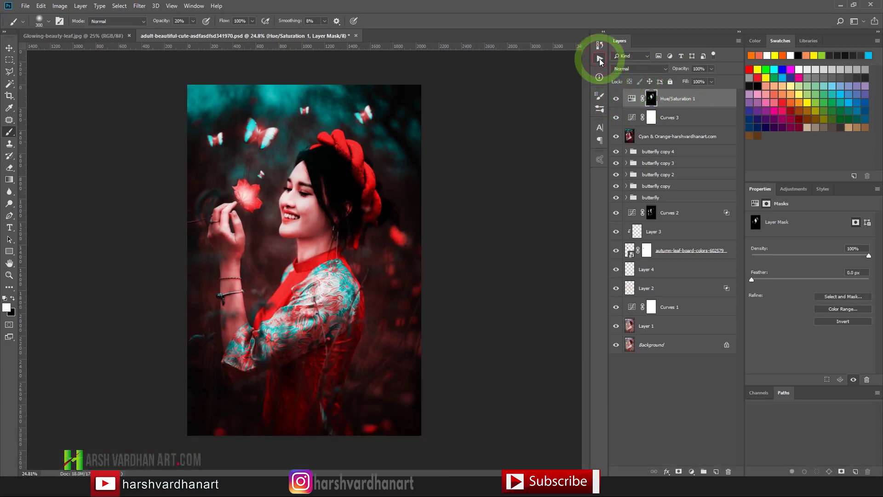
left_click(716, 472)
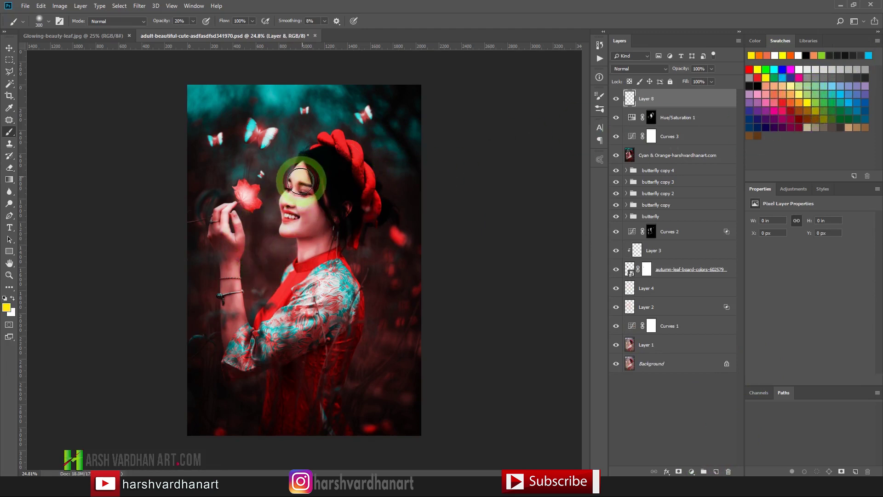
mouse_move(301, 181)
left_mouse_down()
mouse_move(289, 207)
mouse_move(296, 219)
mouse_move(306, 208)
mouse_move(294, 226)
left_mouse_up()
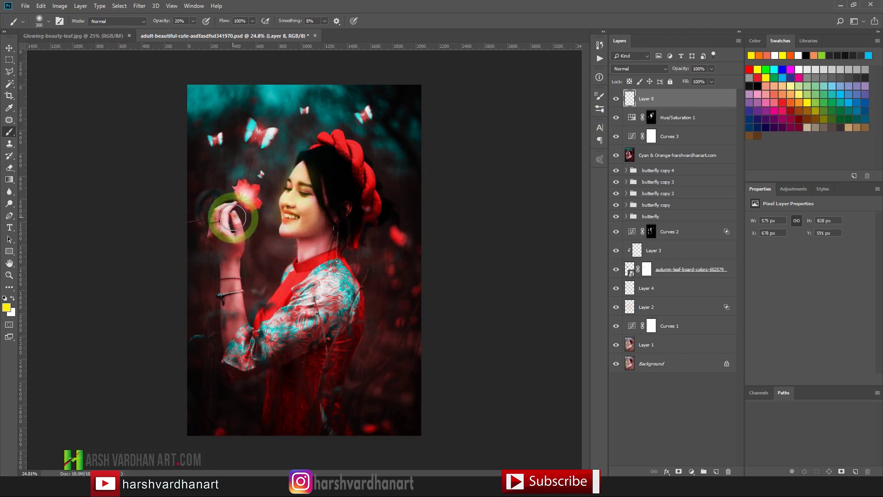
mouse_move(248, 199)
left_mouse_down()
mouse_move(226, 233)
mouse_move(239, 216)
mouse_move(235, 242)
mouse_move(225, 231)
mouse_move(235, 239)
mouse_move(229, 215)
left_mouse_up()
- Brush yellow over the neck, patterned sleeve and forearm, using brush sizes of 175 px and 125 px
key("bracketright")
key("bracketright")
key("bracketright")
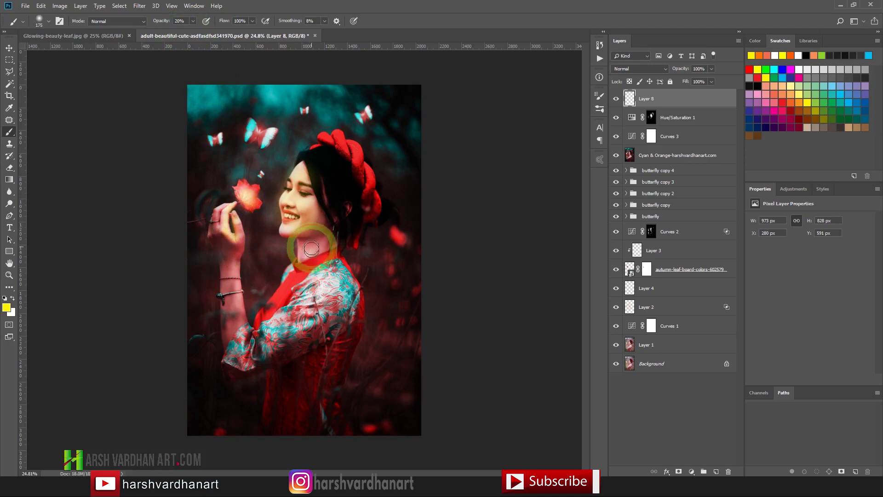
left_click_drag(311, 249, 320, 249)
mouse_move(303, 305)
left_mouse_down()
mouse_move(282, 313)
mouse_move(260, 343)
left_mouse_up()
key("bracketleft")
key("bracketleft")
mouse_move(240, 266)
left_mouse_down()
mouse_move(241, 314)
mouse_move(268, 303)
left_mouse_up()
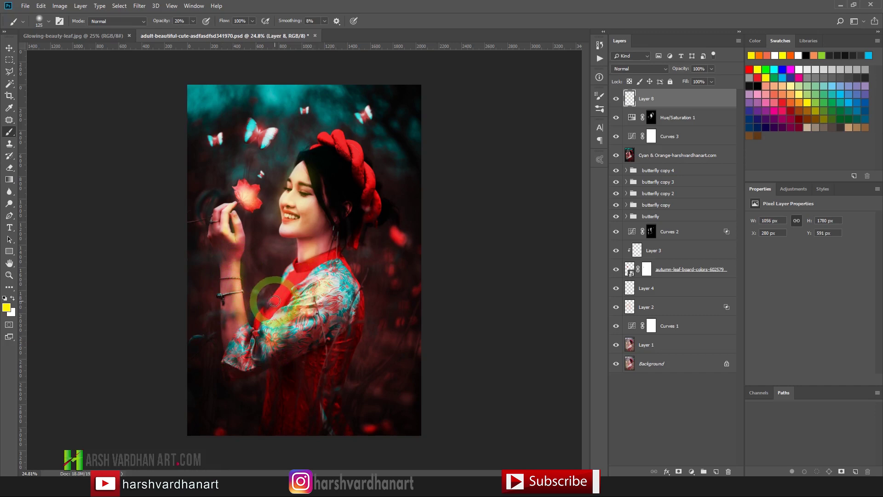
mouse_move(275, 301)
left_mouse_down()
mouse_move(240, 315)
mouse_move(233, 272)
left_mouse_up()
- Brush yellow over the chin, the lower face and the butterflies with the 125 px brush
key("ctrl+space")
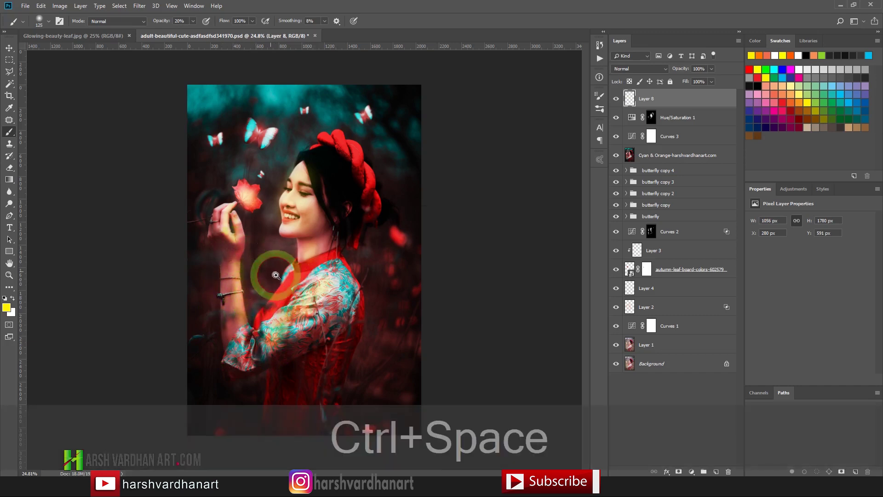
left_click(268, 266)
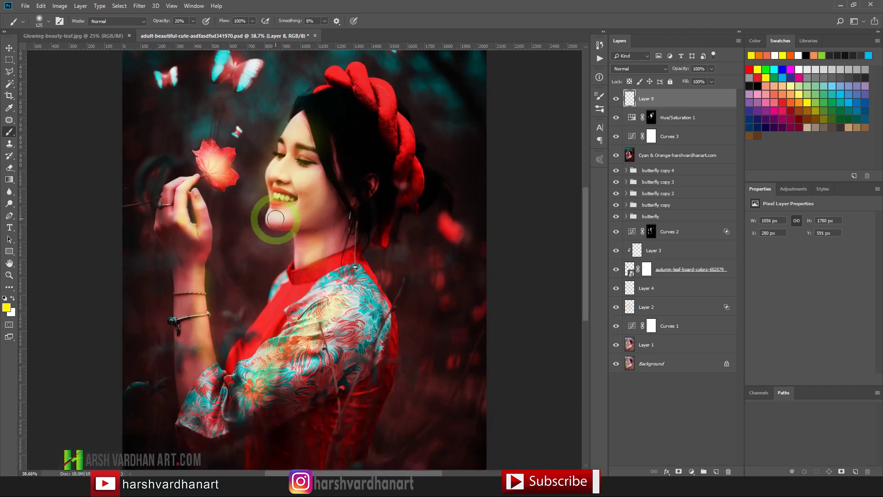
left_click_drag(275, 216, 301, 227)
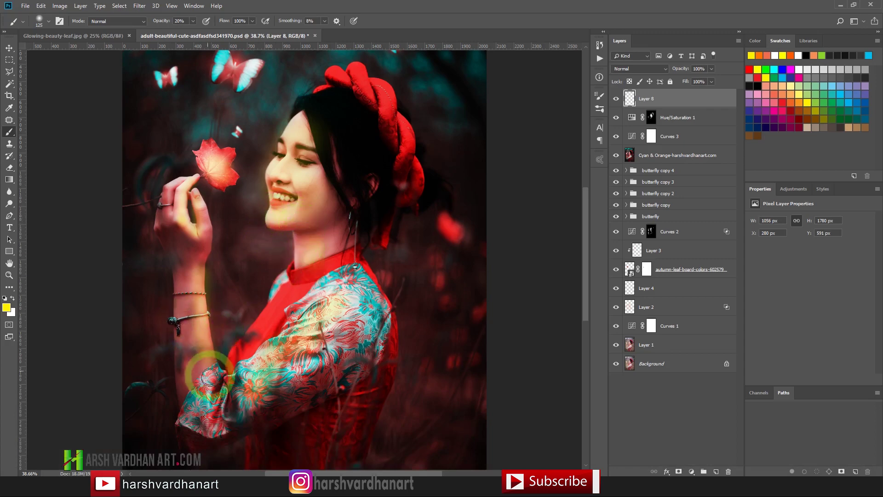
mouse_move(244, 78)
left_mouse_down()
mouse_move(224, 70)
mouse_move(249, 164)
mouse_move(244, 138)
left_mouse_up()
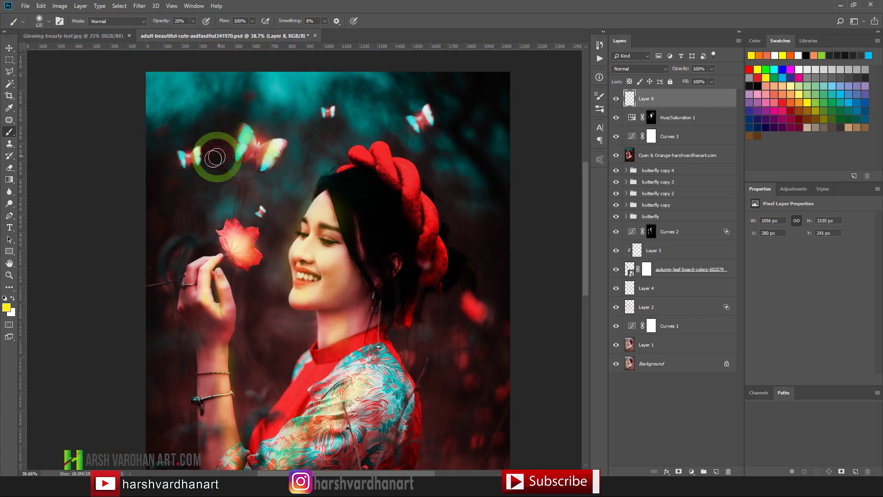
left_click_drag(191, 159, 198, 152)
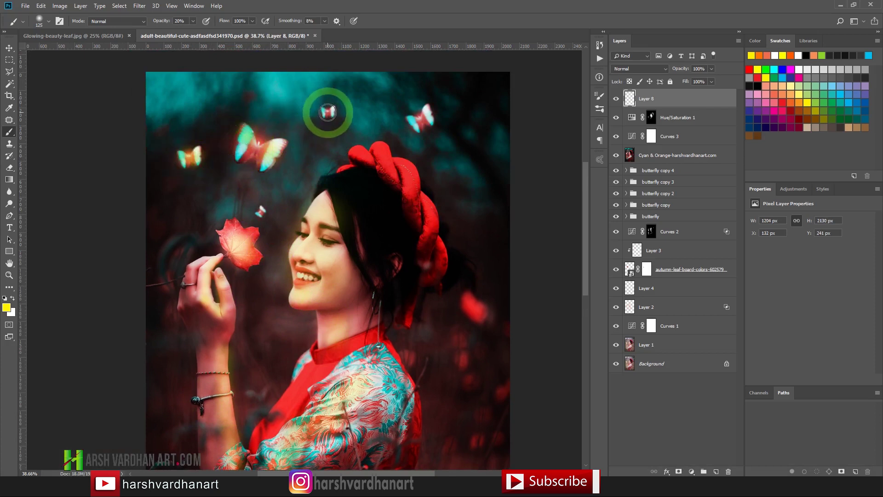
left_click_drag(418, 108, 420, 118)
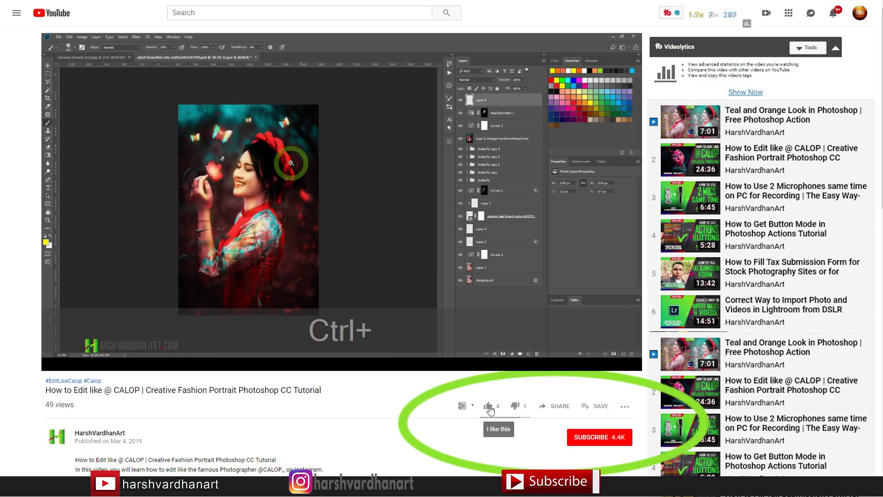
left_click(490, 407)
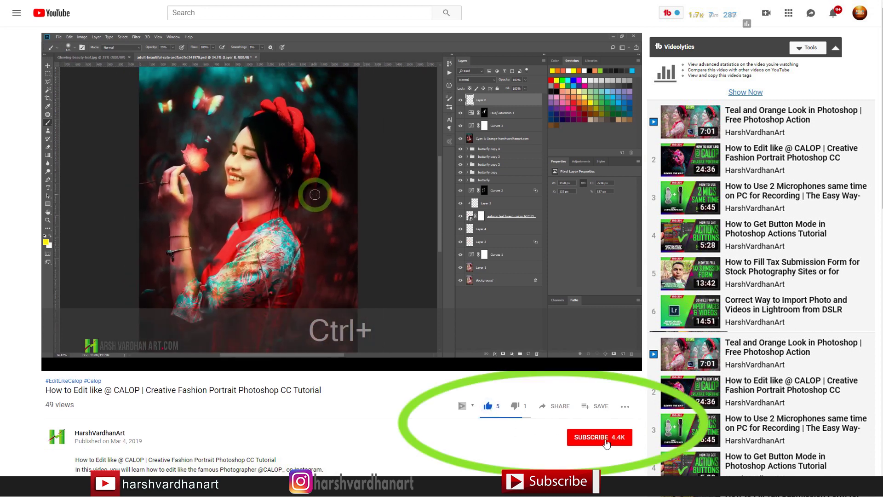
left_click(606, 438)
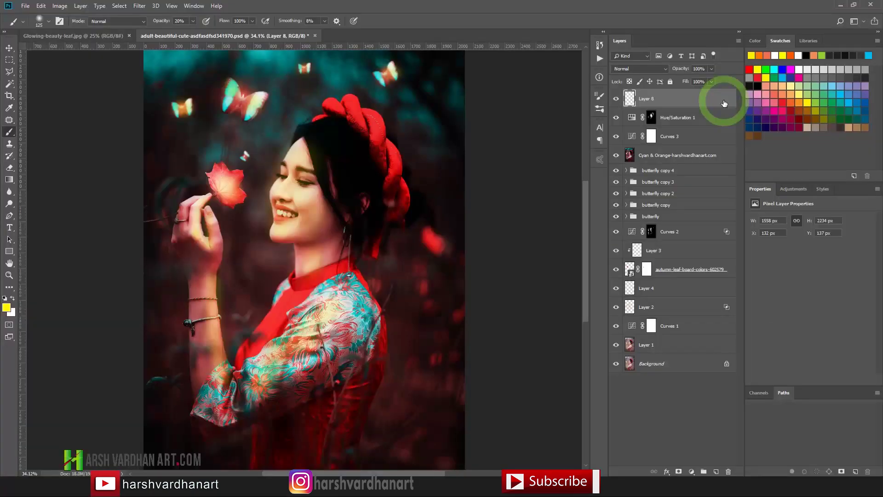
- In the yellow paint layer's Blending Options, split the Underlying Layer black Blend If slider and set its upper half to 115
double_click(724, 104)
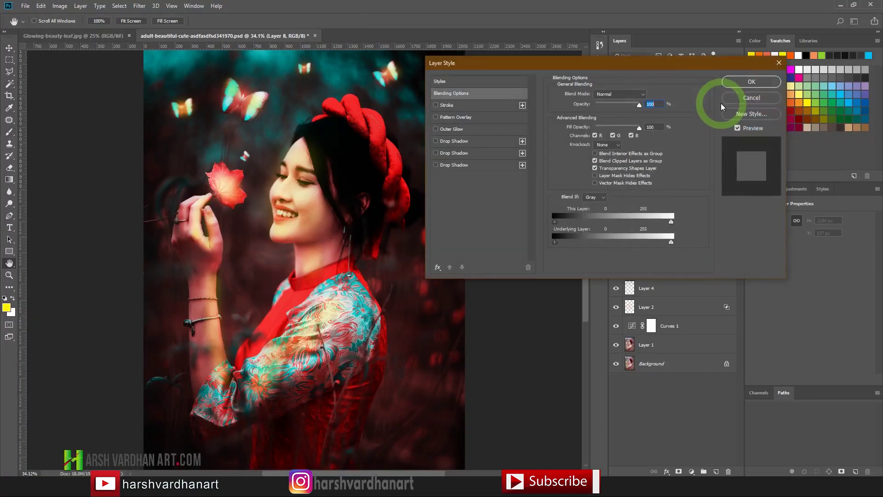
left_click_drag(665, 67, 647, 67)
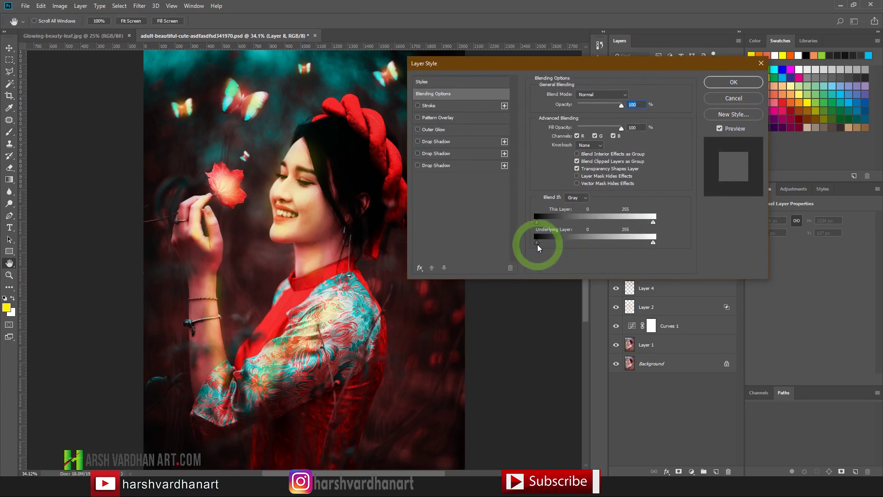
key("alt")
left_click_drag(537, 243, 597, 247)
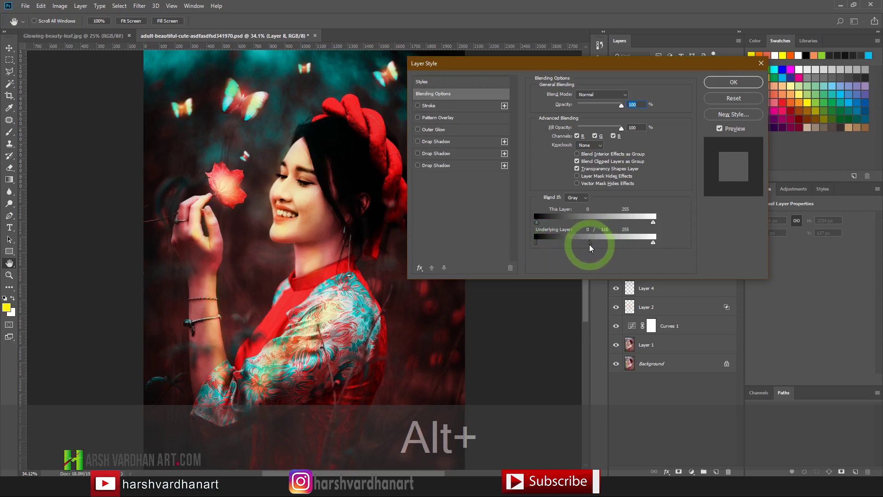
- Try the Color Dodge, Linear Dodge (Add) and Soft Light blend modes on the yellow paint layer, then go back to Normal
left_click(598, 94)
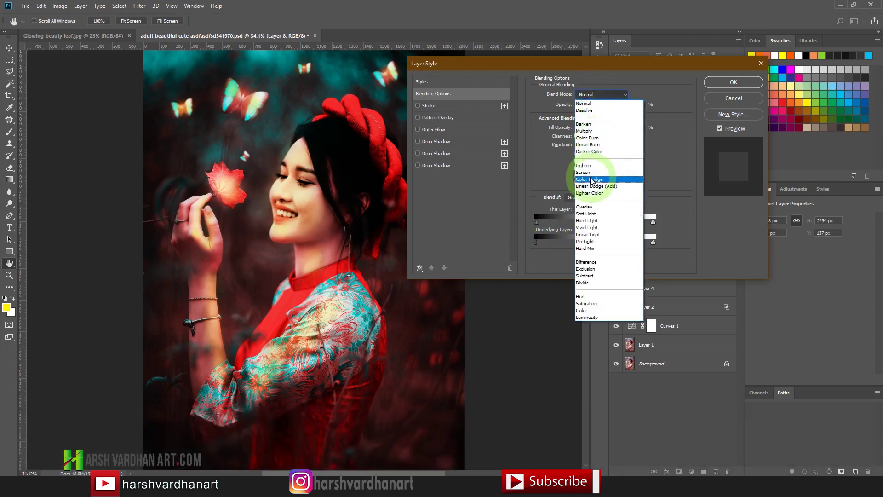
left_click(592, 179)
left_click(598, 95)
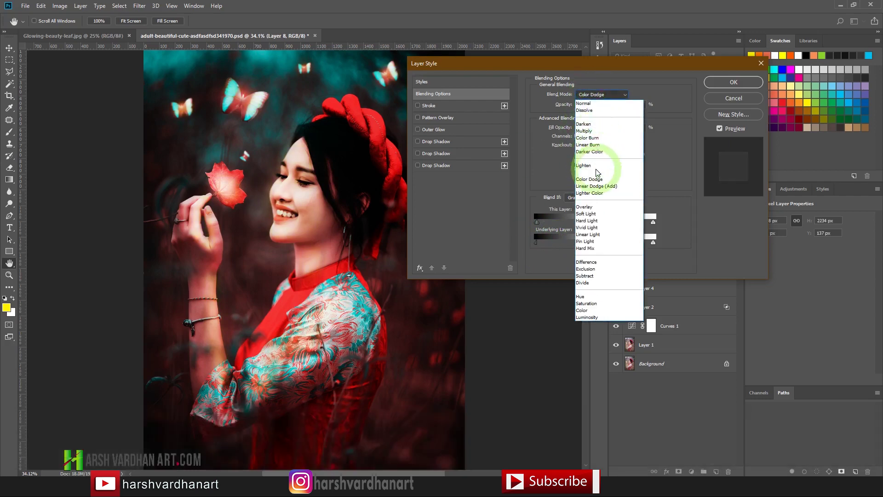
left_click(596, 186)
left_click(600, 95)
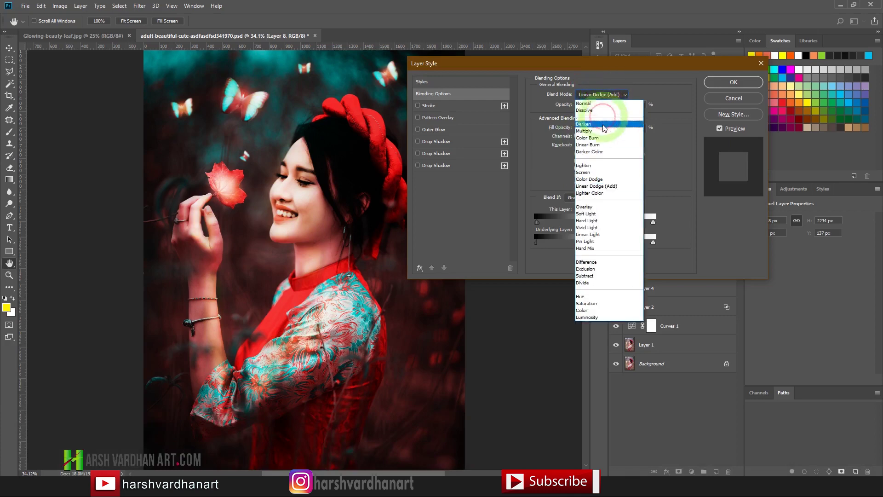
left_click(587, 213)
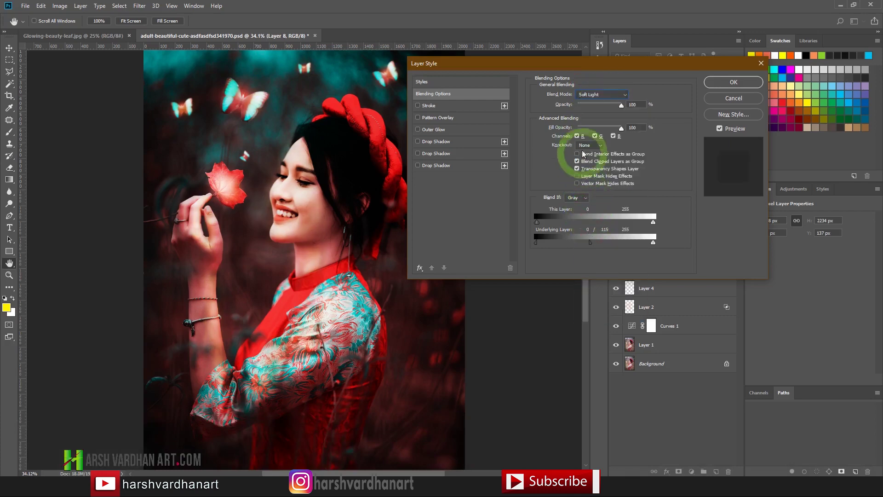
left_click(601, 95)
left_click(598, 103)
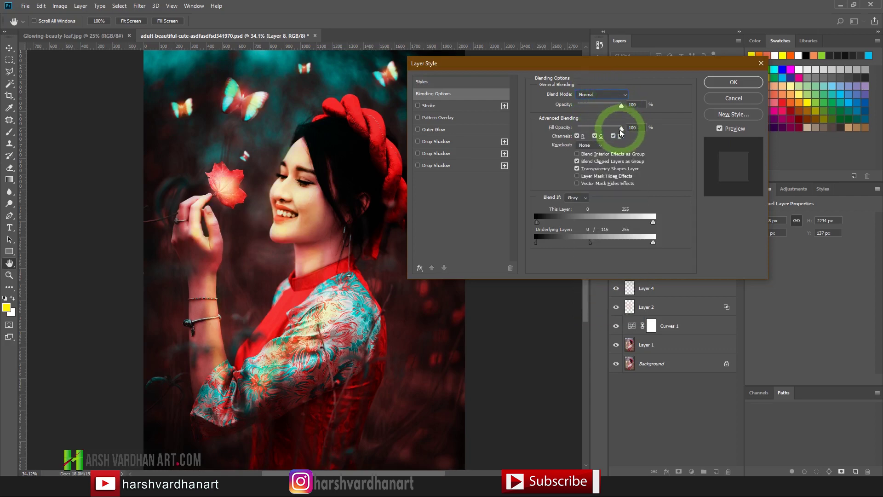
- Lower the yellow paint layer's fill opacity to 71% and apply the blending options
left_click_drag(621, 133, 604, 132)
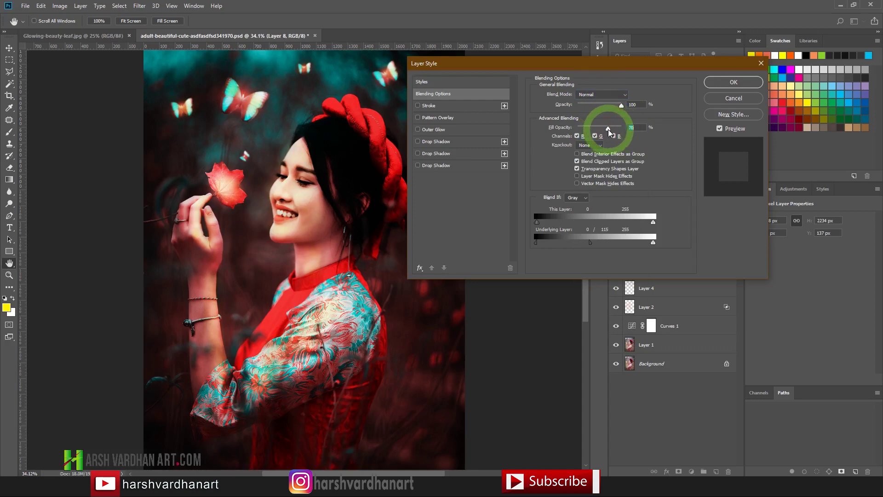
left_click_drag(611, 133, 617, 108)
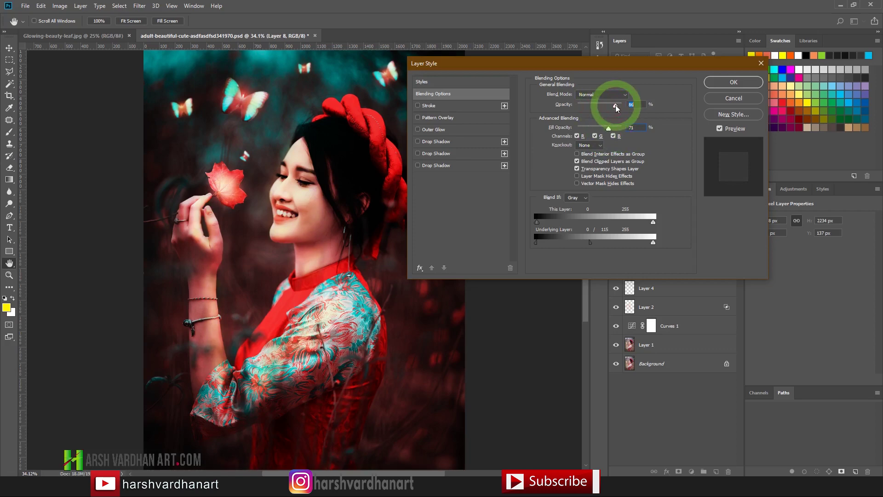
left_click(718, 88)
left_click_drag(435, 150, 396, 214)
left_click_drag(328, 207, 345, 244)
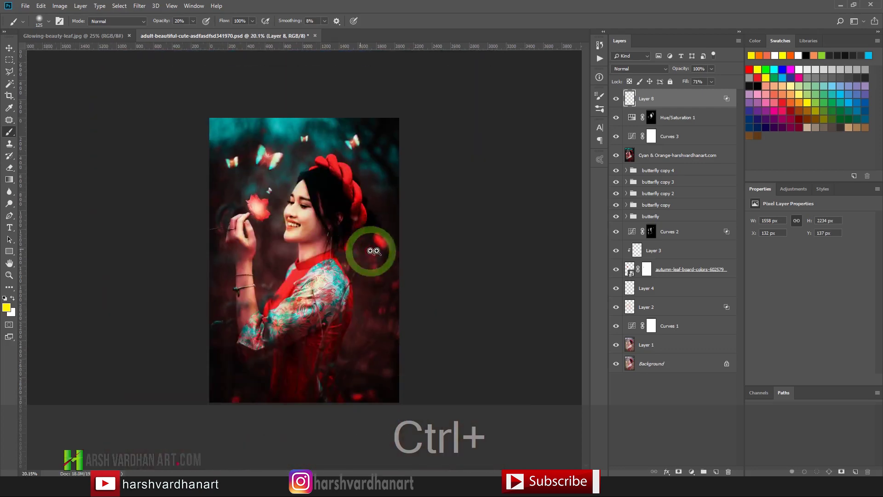
left_click_drag(297, 220, 325, 233)
left_click_drag(363, 168, 349, 171)
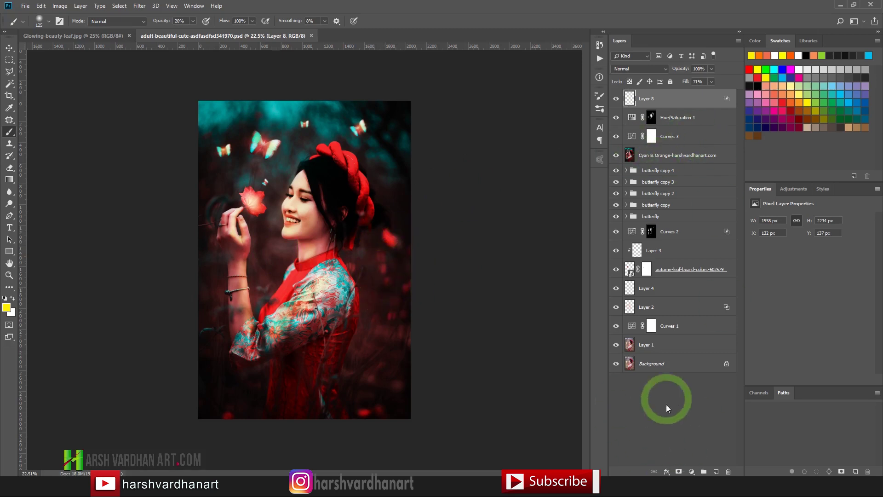
- Add a new layer above the yellow paint layer and set its blend mode to Linear Dodge (Add)
left_click(716, 471)
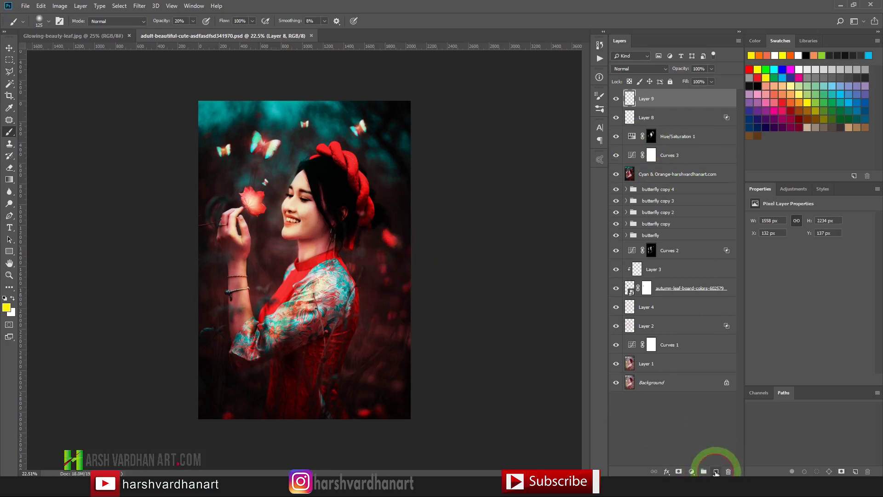
left_click(634, 96)
left_click(649, 70)
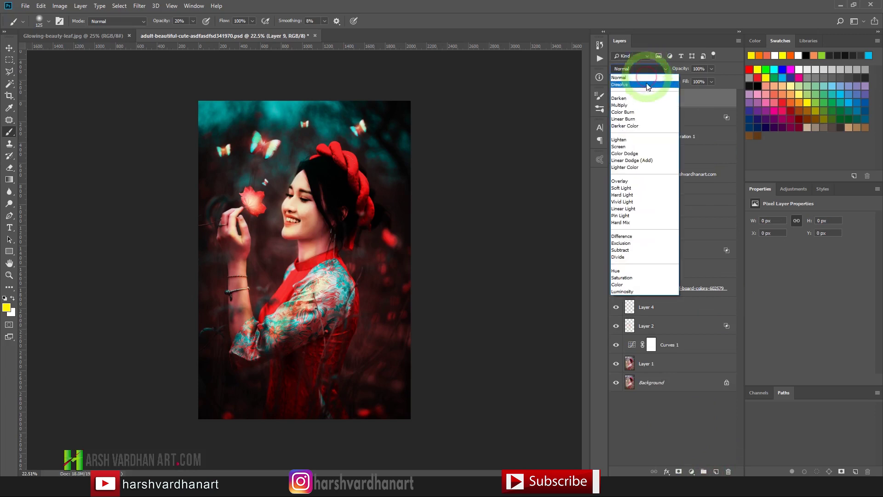
left_click(637, 160)
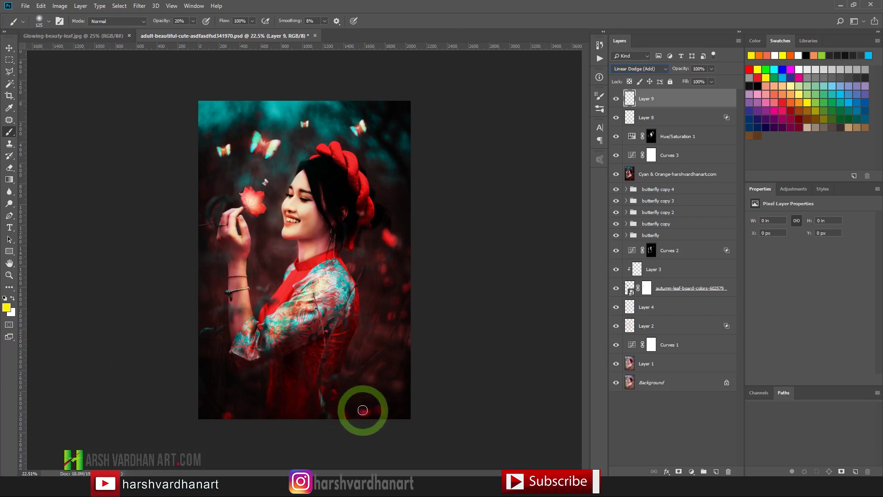
- Paint soft yellow dabs on the Linear Dodge (Add) layer over the blurred background highlights around the woman and the red leaf behind her
left_click_drag(362, 410, 368, 410)
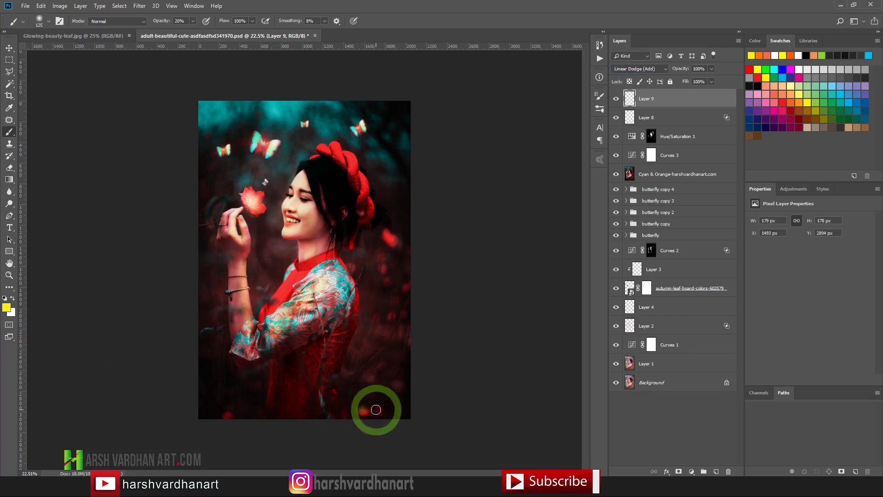
left_click(399, 385)
left_click(228, 416)
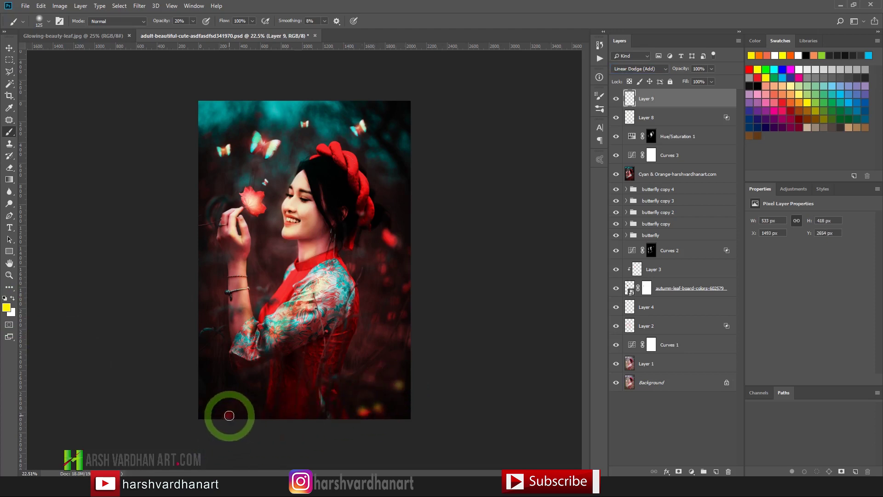
left_click(390, 314)
left_click(406, 312)
left_click(408, 286)
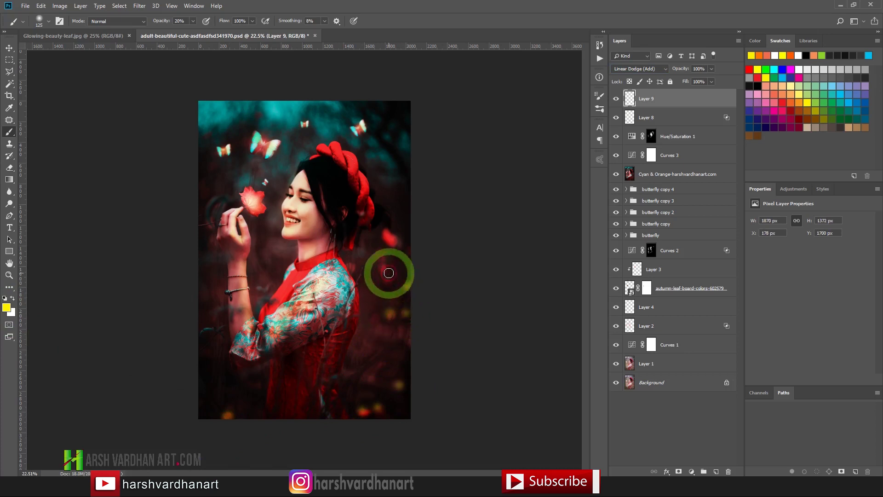
left_click(389, 275)
left_click(383, 267)
left_click(383, 254)
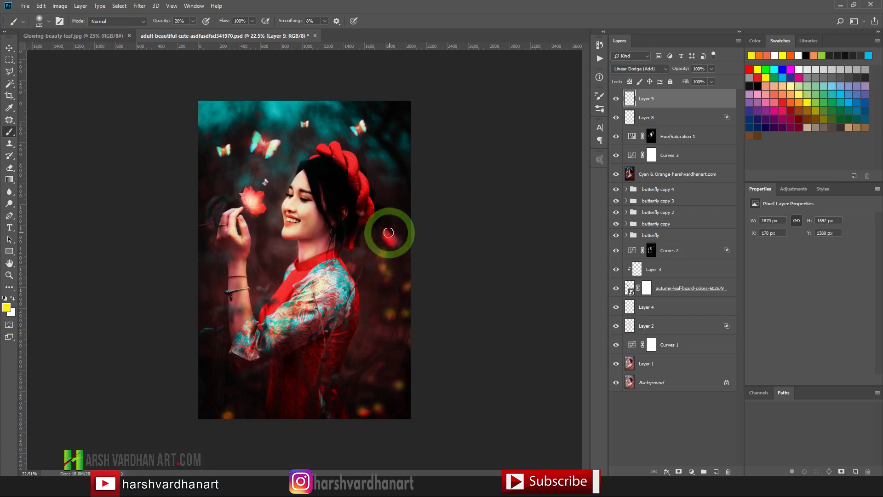
left_click(388, 234)
left_click(396, 239)
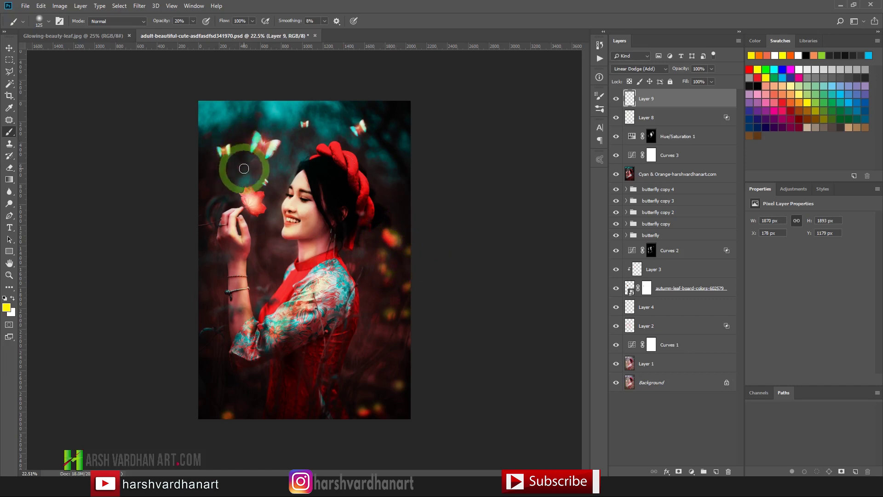
left_click(211, 224)
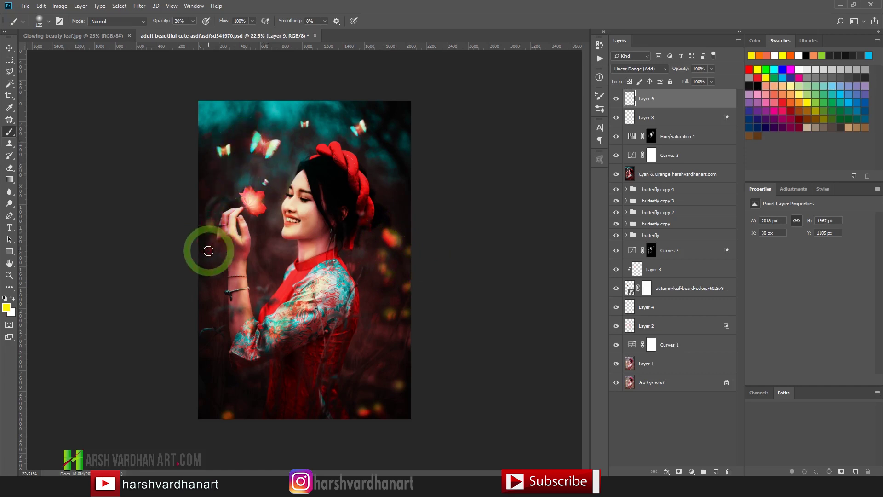
left_click(265, 287)
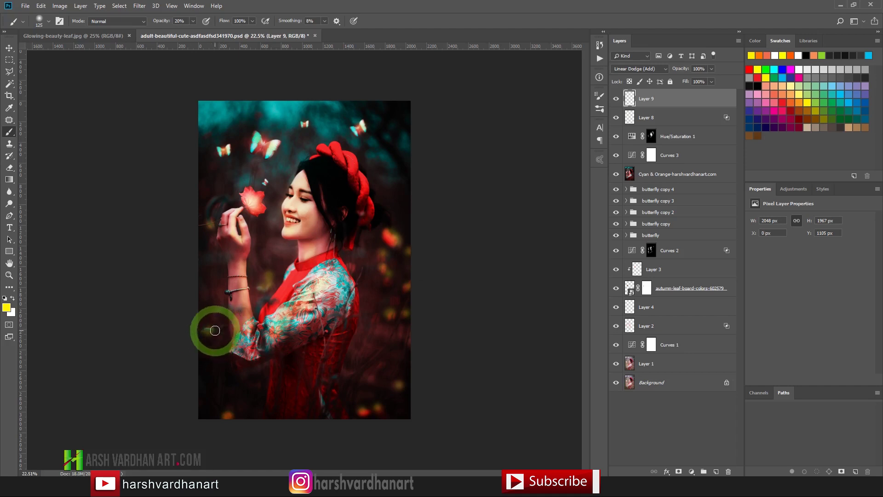
left_click(203, 332)
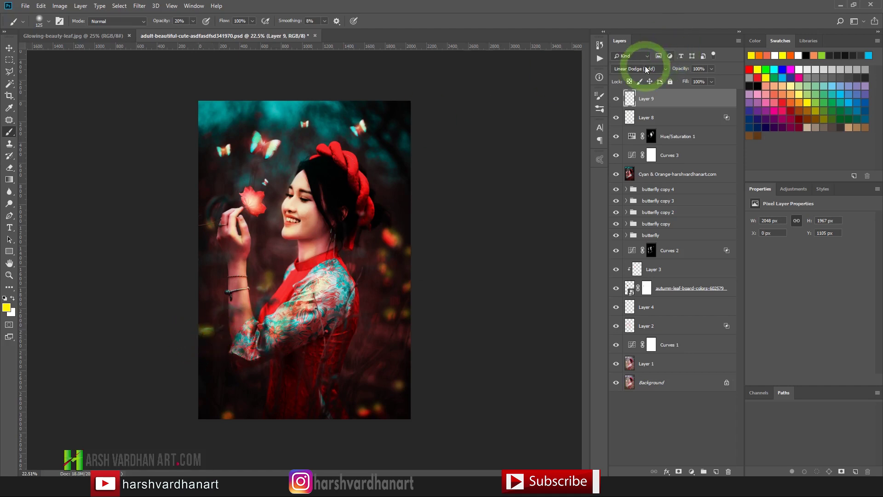
- Try the Color Dodge and Screen blend modes on the yellow dab layer, then go back to Linear Dodge (Add)
left_click(661, 69)
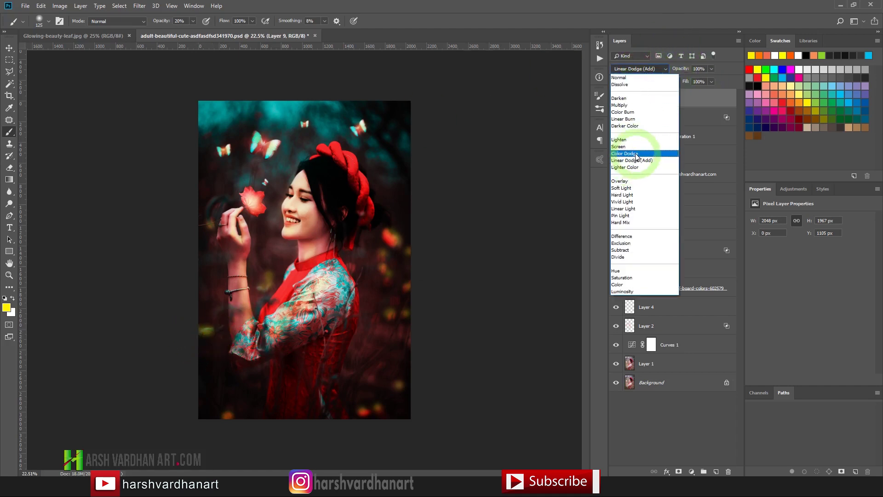
left_click(637, 155)
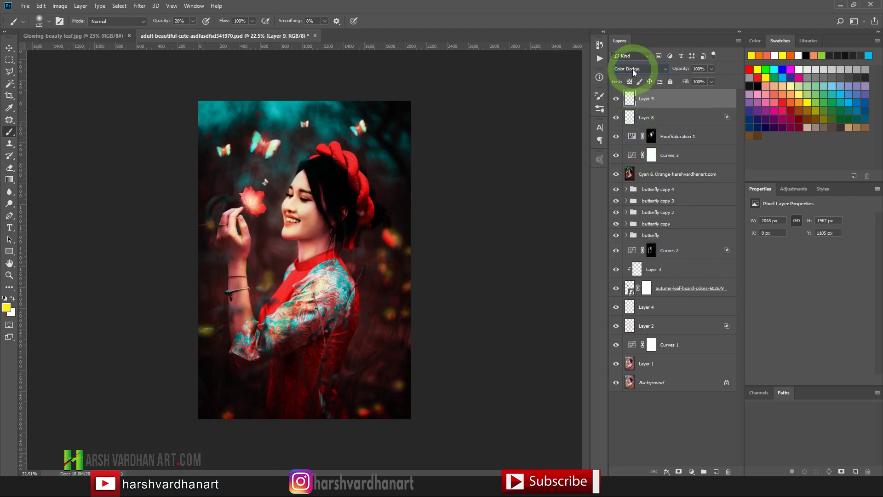
left_click(635, 69)
left_click(624, 147)
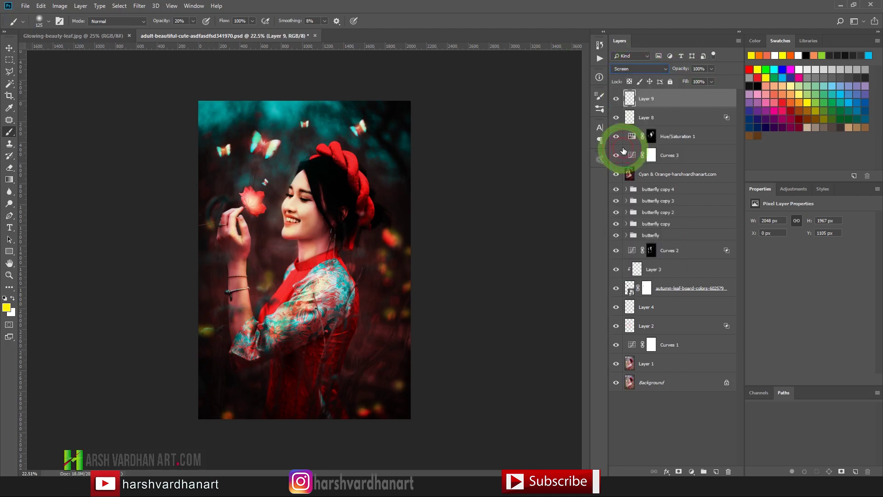
left_click(644, 71)
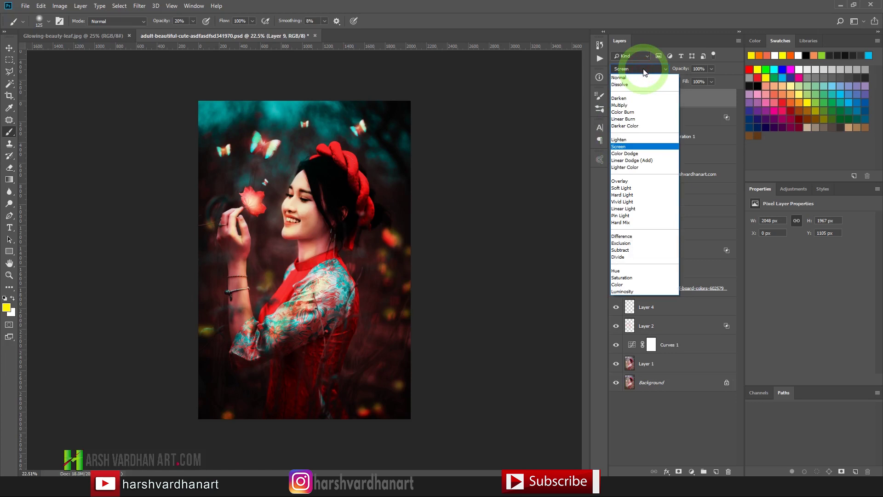
left_click(635, 160)
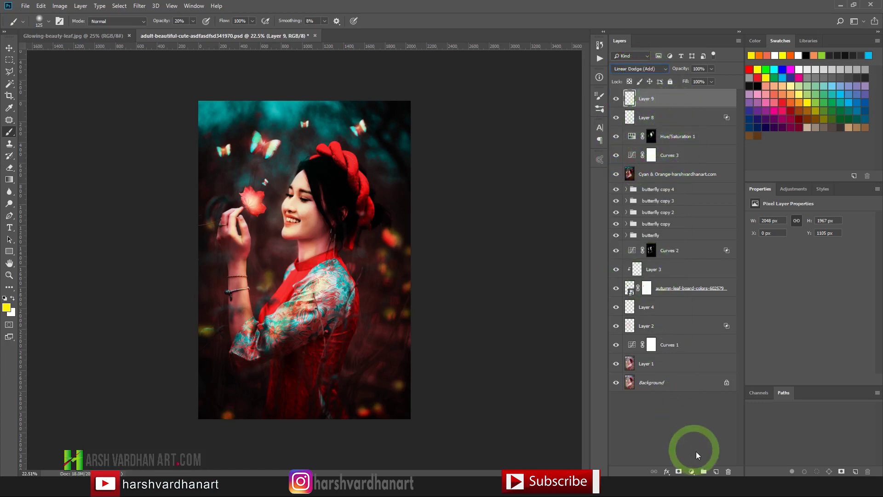
- Add a new layer above the yellow dab layer and set its blend mode to Linear Dodge (Add)
left_click(716, 471)
left_click(644, 69)
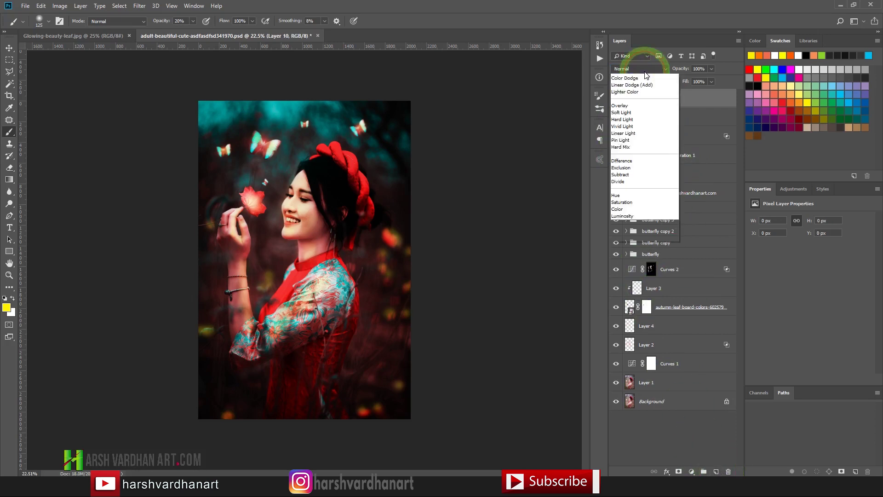
left_click(642, 160)
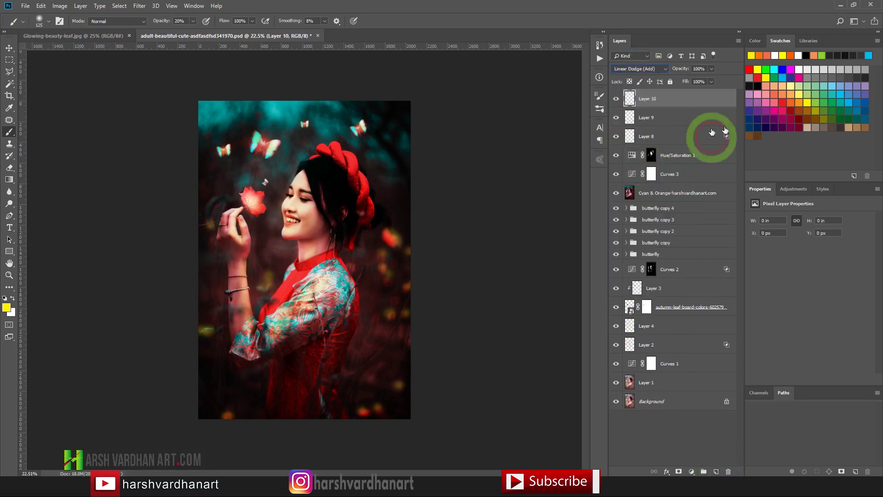
- Paint soft white highlights on the new layer over the background light spots, the leaves and the butterflies
left_click(776, 56)
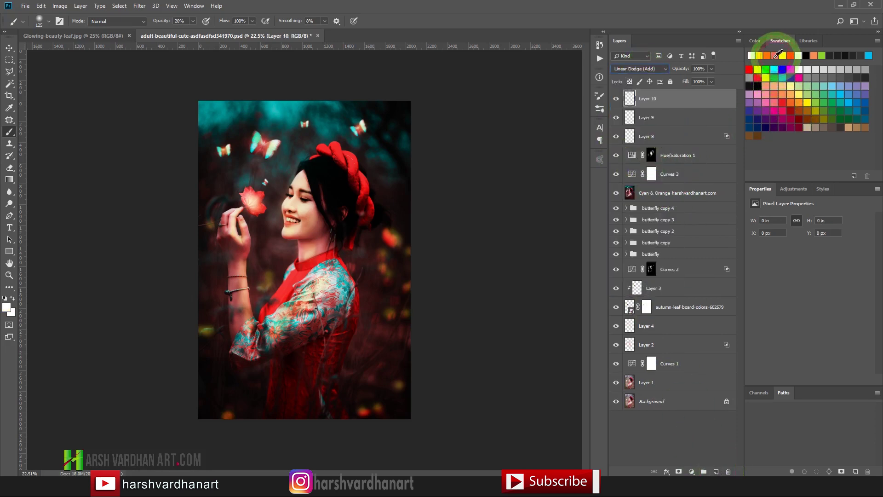
mouse_move(392, 235)
left_mouse_down()
mouse_move(409, 251)
mouse_move(394, 245)
mouse_move(406, 253)
mouse_move(388, 278)
mouse_move(385, 268)
mouse_move(388, 285)
mouse_move(383, 254)
mouse_move(390, 291)
mouse_move(410, 299)
mouse_move(410, 288)
mouse_move(392, 324)
mouse_move(390, 313)
mouse_move(409, 311)
mouse_move(384, 393)
mouse_move(405, 389)
mouse_move(397, 385)
mouse_move(373, 418)
mouse_move(379, 408)
mouse_move(164, 443)
mouse_move(209, 420)
left_mouse_up()
mouse_move(209, 354)
left_mouse_down()
mouse_move(211, 329)
mouse_move(271, 281)
mouse_move(224, 233)
mouse_move(261, 194)
mouse_move(252, 198)
mouse_move(241, 184)
left_mouse_up()
mouse_move(223, 151)
left_mouse_down()
mouse_move(281, 147)
mouse_move(269, 152)
mouse_move(269, 169)
mouse_move(291, 201)
mouse_move(286, 210)
mouse_move(297, 181)
left_mouse_up()
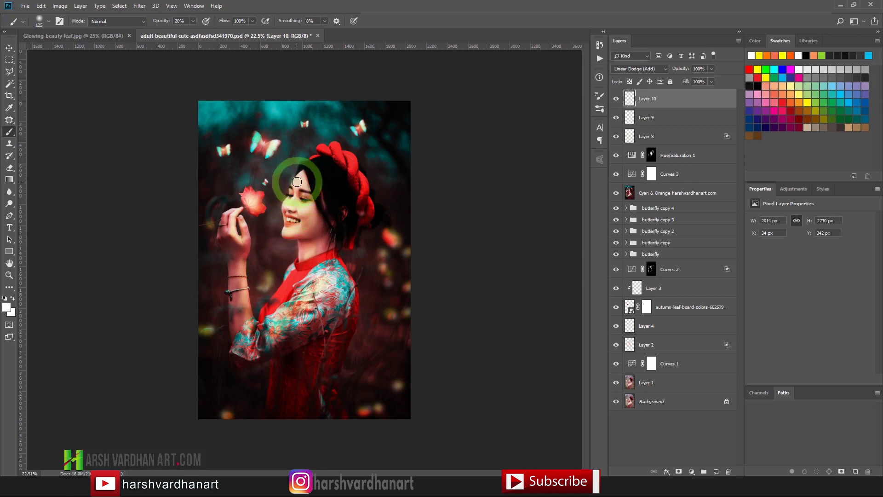
left_click(304, 124)
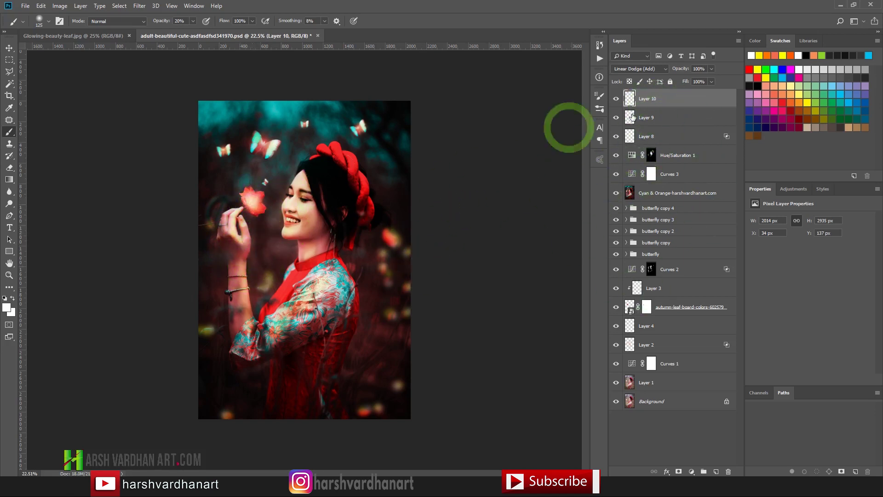
- Add a new layer on top and paint an orange dab on the center of the leaf in the woman's hand
left_click(716, 472)
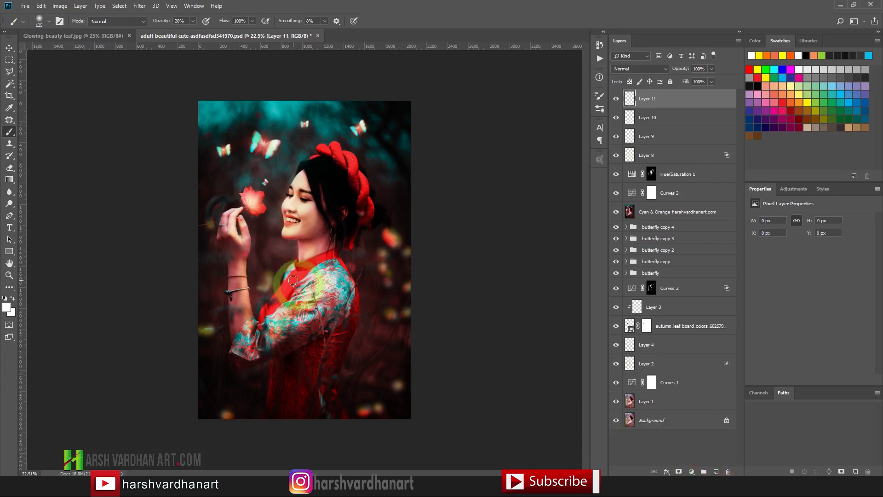
left_click_drag(262, 210, 258, 204)
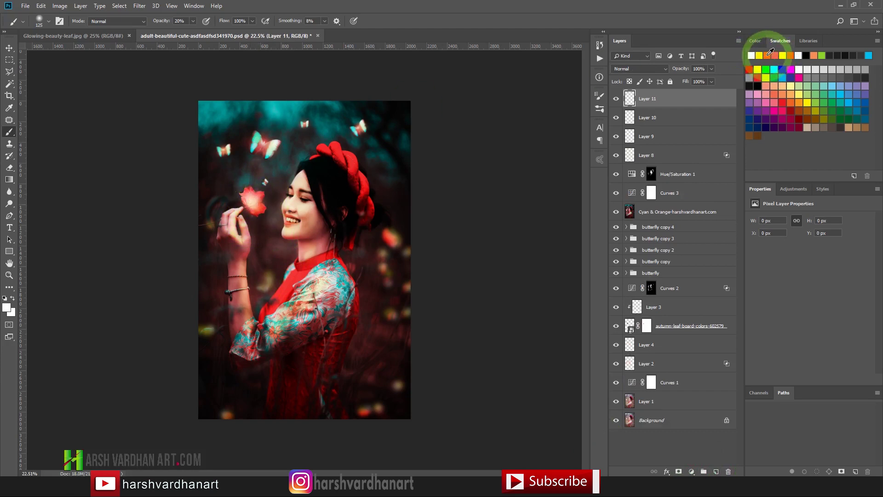
left_click(768, 54)
left_click(253, 204)
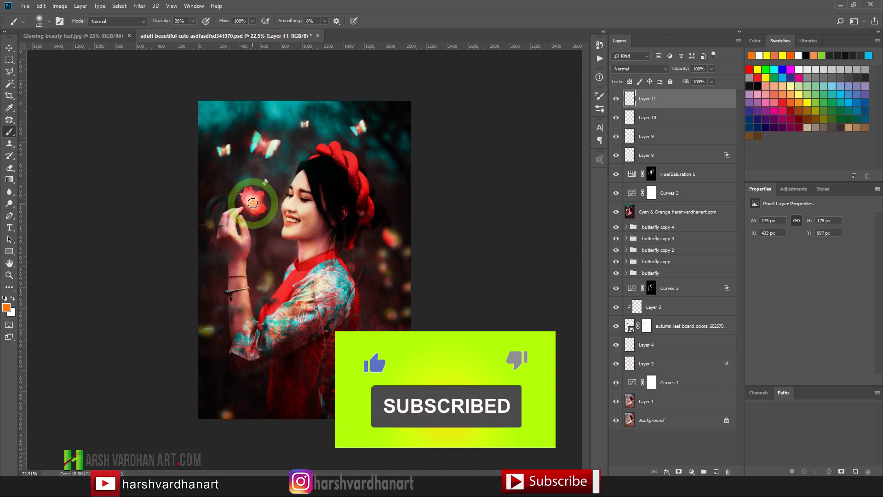
- Try Color Dodge and Linear Dodge (Add) on the orange dab layer, then set its blend mode to Soft Light
left_click(634, 70)
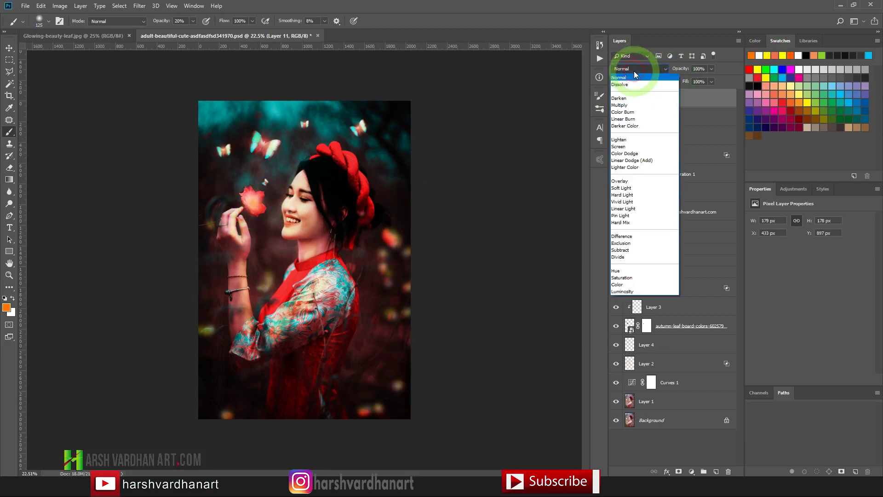
left_click(644, 154)
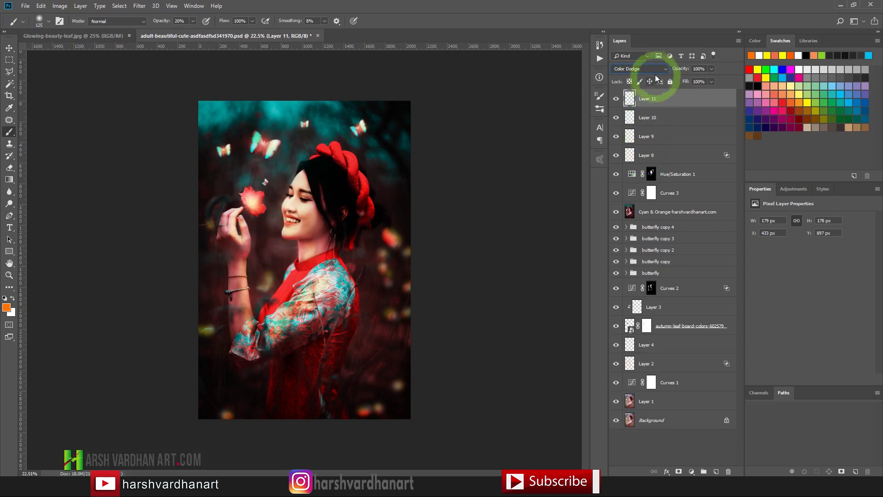
left_click(652, 70)
left_click(642, 161)
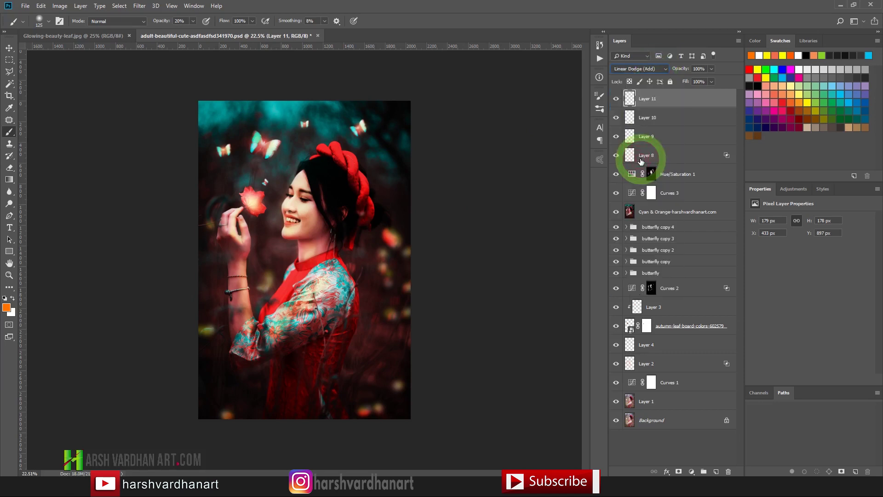
left_click(644, 70)
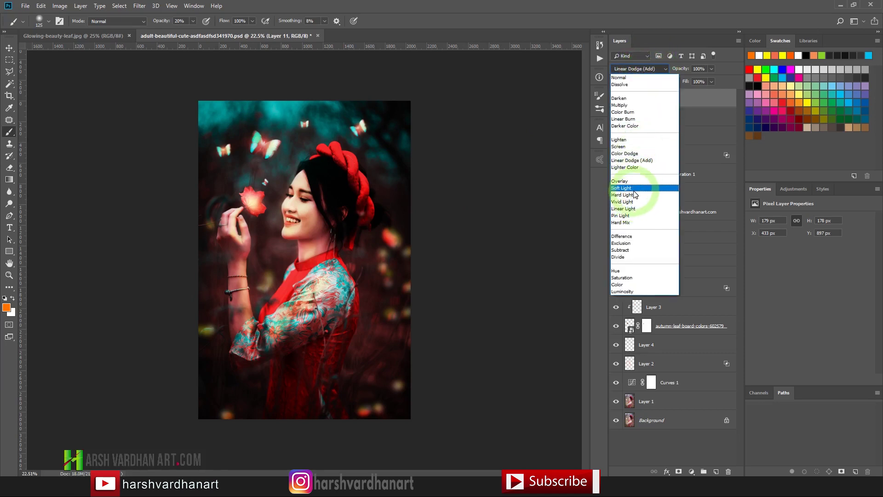
left_click(635, 188)
left_click(634, 99)
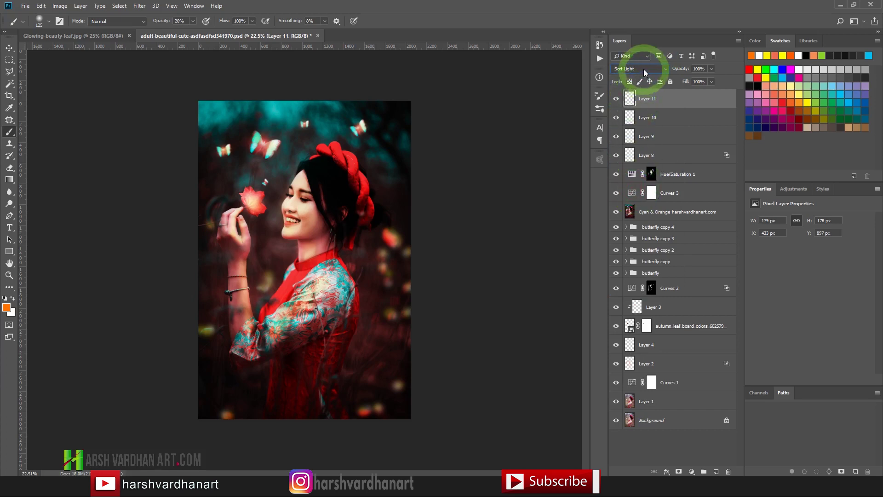
- Scale the orange dab on the leaf from its center to about 259%, then compare the image with its layer hidden and shown
left_click(373, 240)
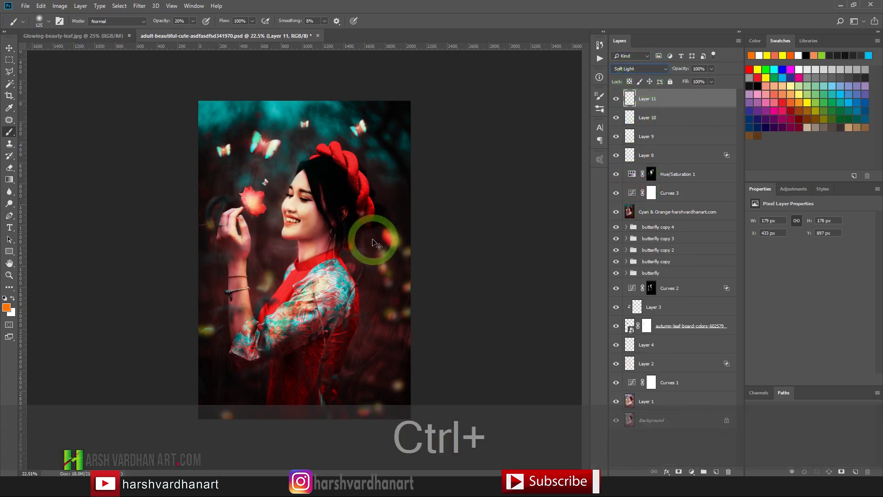
key("ctrl+t")
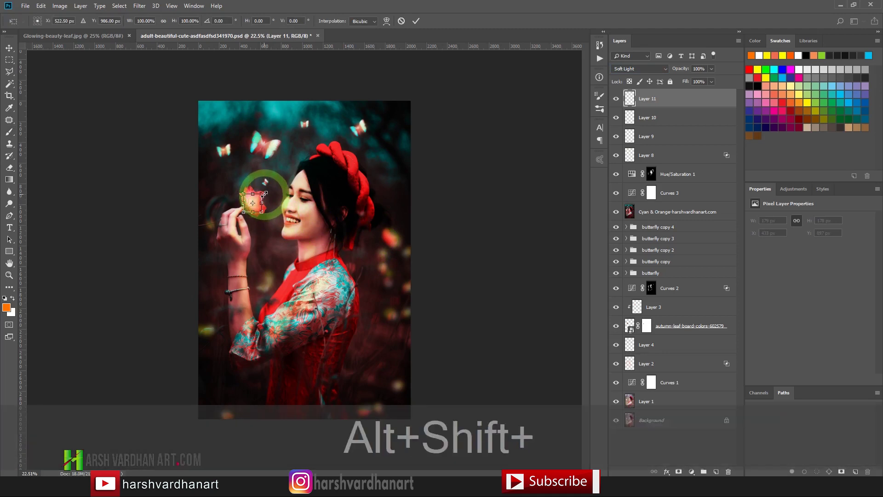
left_click_drag(264, 193, 309, 185)
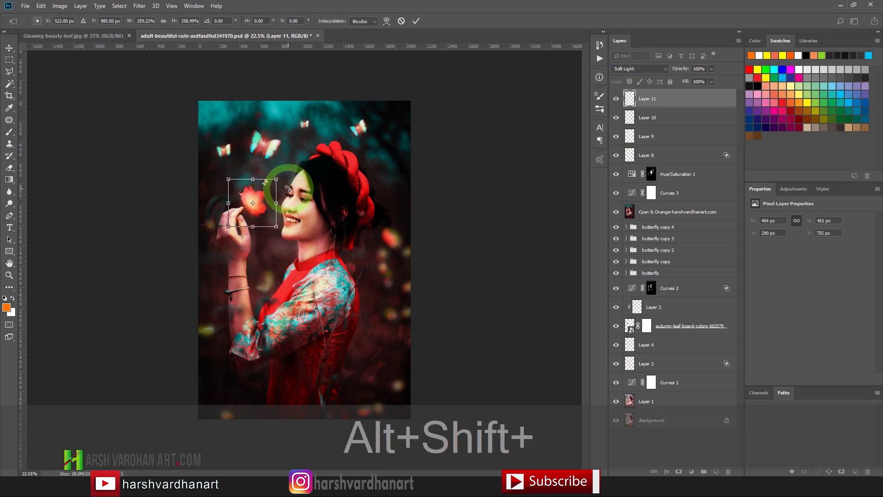
key("alt+shift+Return")
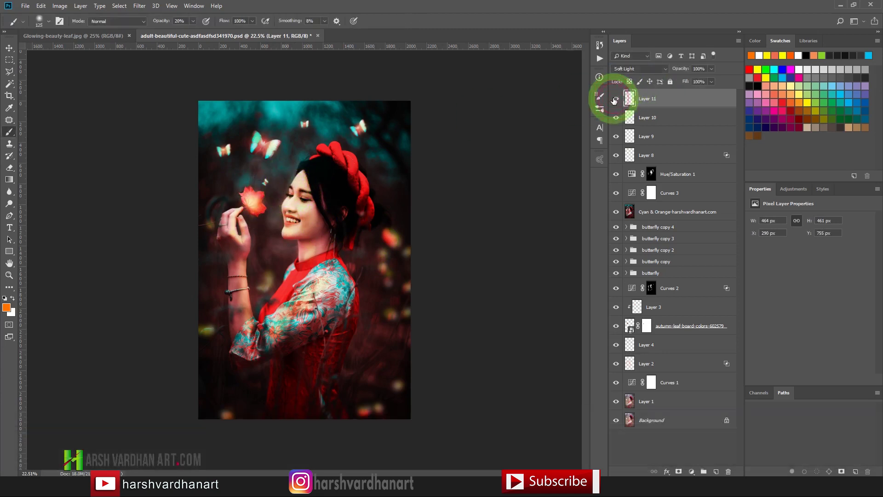
left_click_drag(255, 202, 309, 224)
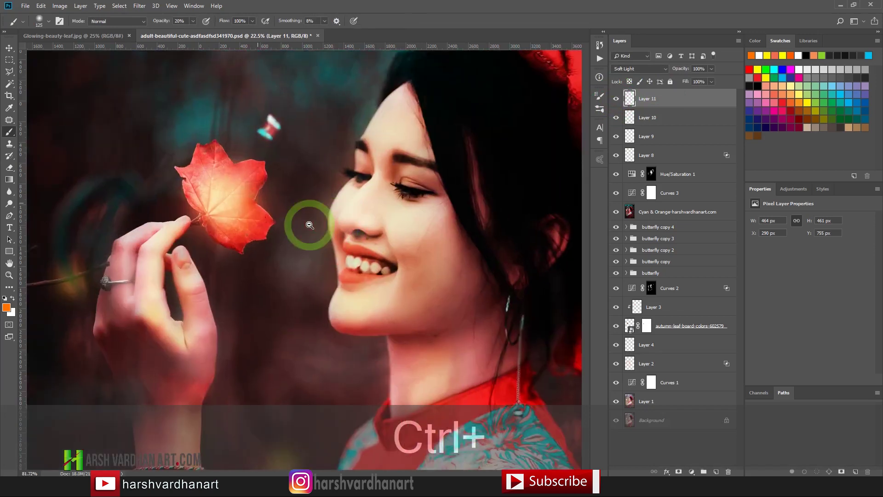
left_click(616, 98)
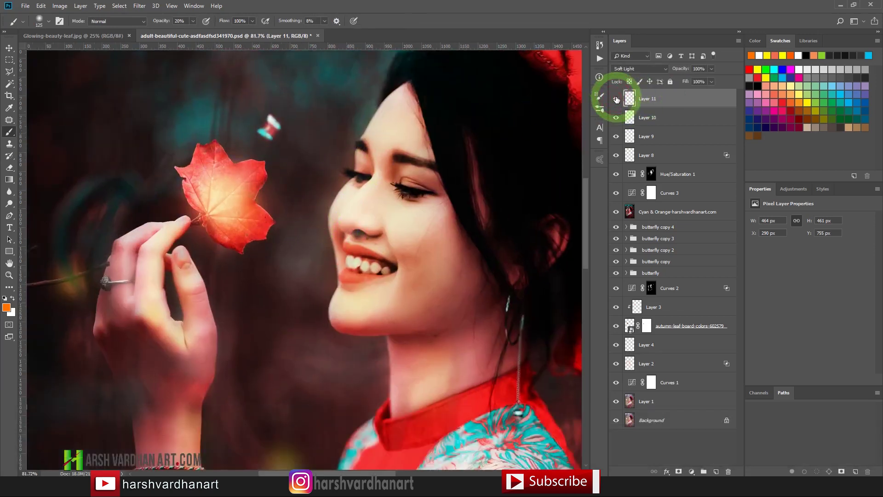
left_click(617, 99)
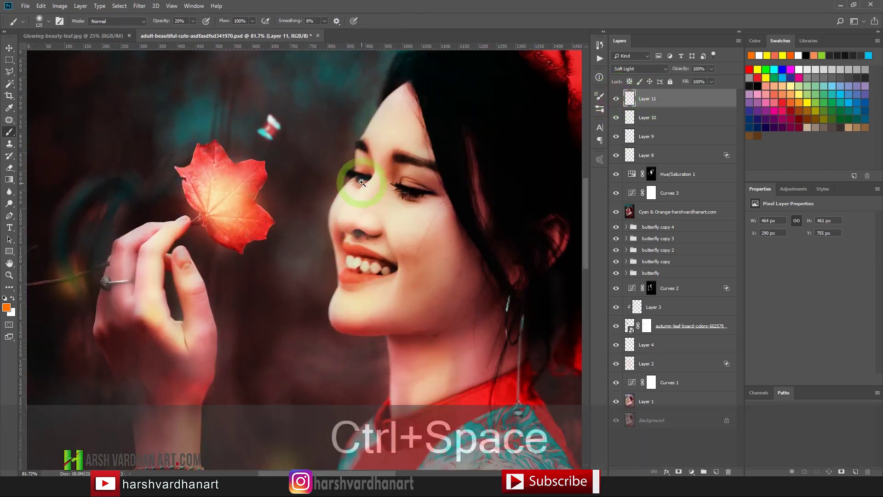
- Paint soft orange glow dabs over the bodies of the flying butterflies on the Soft Light layer with the 20% opacity brush
left_click_drag(364, 180, 341, 183, "ctrl+space")
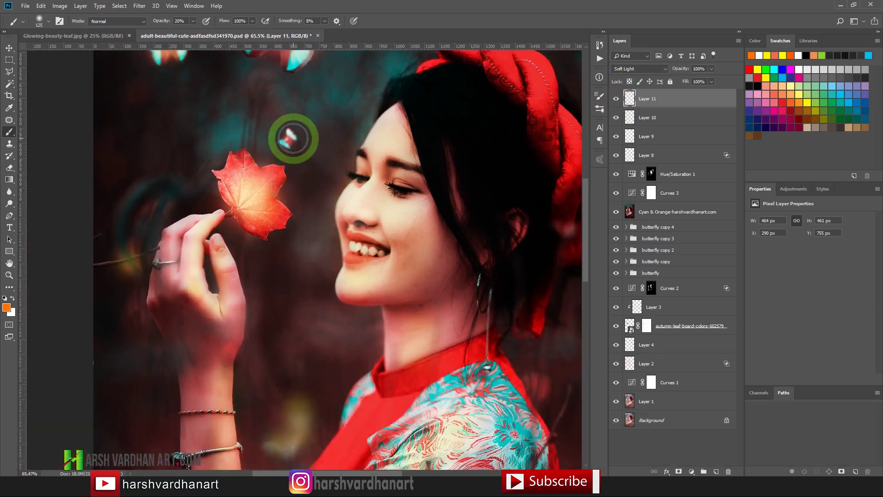
left_click_drag(289, 138, 287, 143)
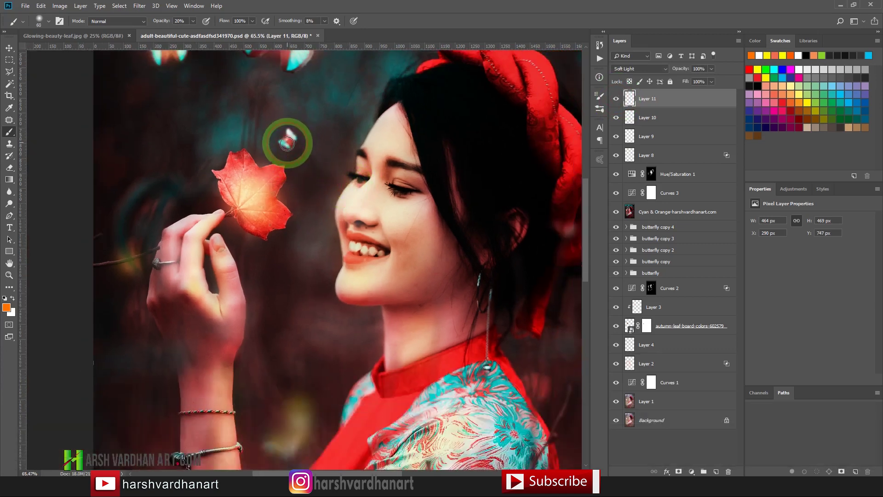
scroll(296, 131, "up", 3)
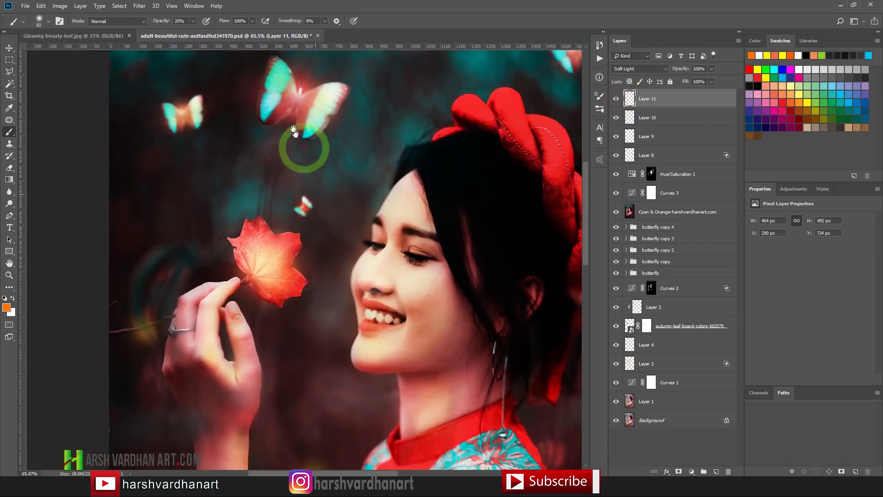
left_click_drag(297, 82, 300, 181)
left_click(202, 182)
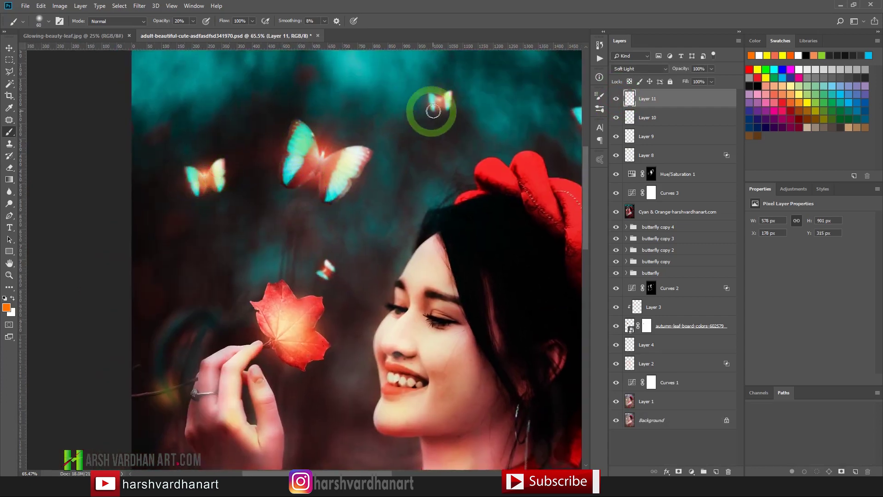
left_click_drag(437, 102, 445, 100)
left_click_drag(319, 159, 122, 163)
mouse_move(402, 118)
left_mouse_down()
mouse_move(412, 98)
mouse_move(393, 95)
mouse_move(391, 128)
mouse_move(382, 100)
left_mouse_up()
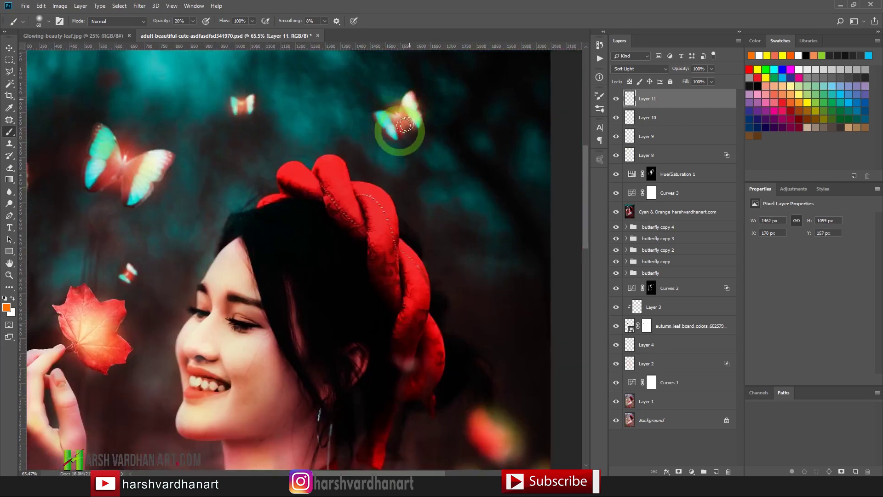
left_click(618, 104)
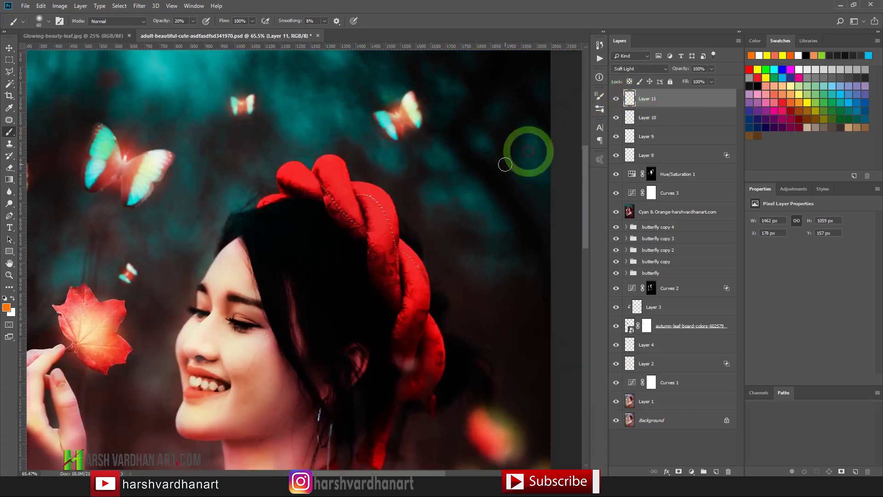
- Paint soft orange strokes over the woman's cheek, mouth area and chin on the same Soft Light layer
key("ctrl+space")
left_click_drag(363, 188, 342, 191)
left_click_drag(306, 324, 319, 319)
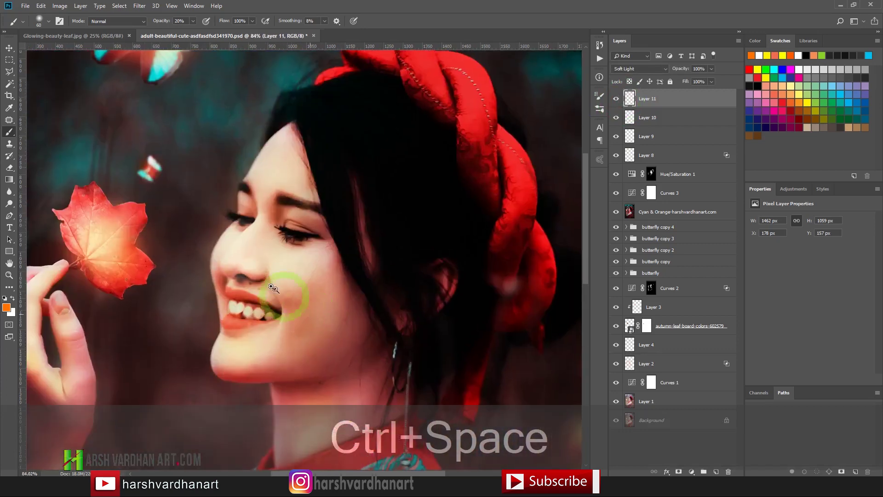
mouse_move(240, 241)
left_mouse_down()
mouse_move(272, 171)
mouse_move(246, 199)
mouse_move(255, 209)
mouse_move(309, 217)
mouse_move(286, 202)
mouse_move(271, 156)
mouse_move(283, 280)
mouse_move(274, 296)
mouse_move(266, 291)
mouse_move(284, 308)
left_mouse_up()
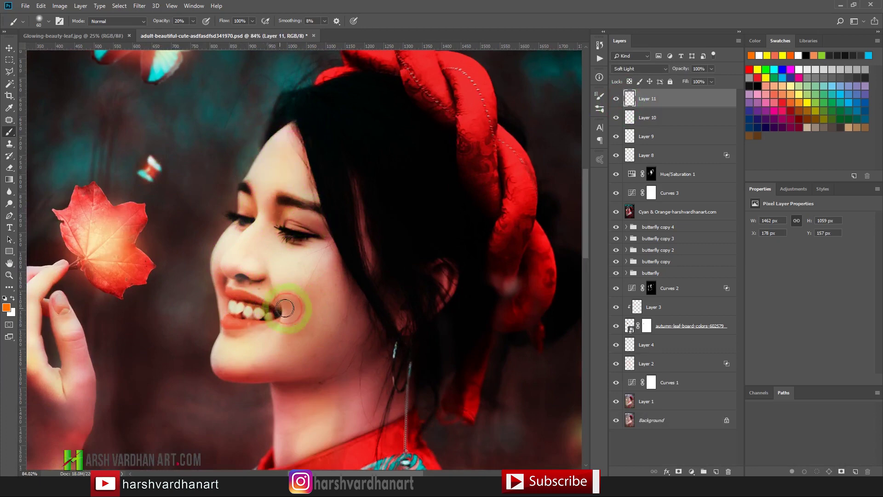
left_click_drag(238, 348, 247, 351)
- Add a new layer on top and retouch small blemishes below the nose and around the jaw with the Spot Healing Brush
key("ctrl+space")
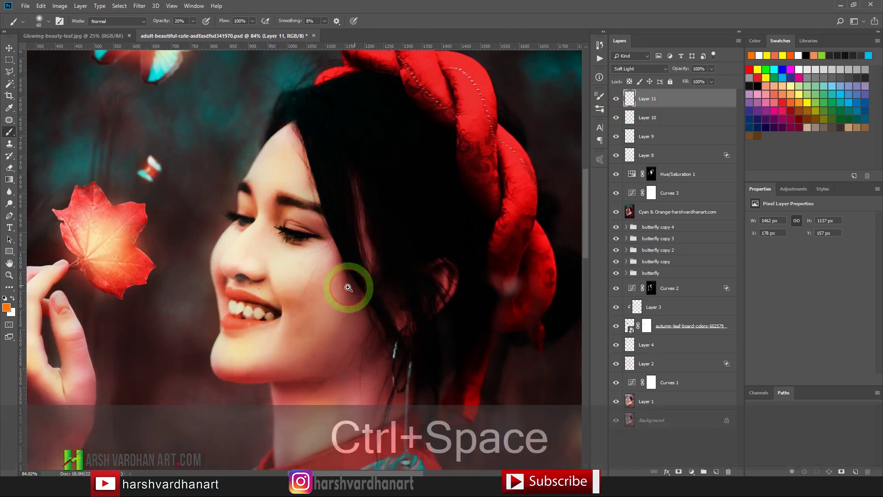
left_click_drag(352, 287, 338, 288)
key("ctrl+space")
left_click_drag(224, 299, 267, 296)
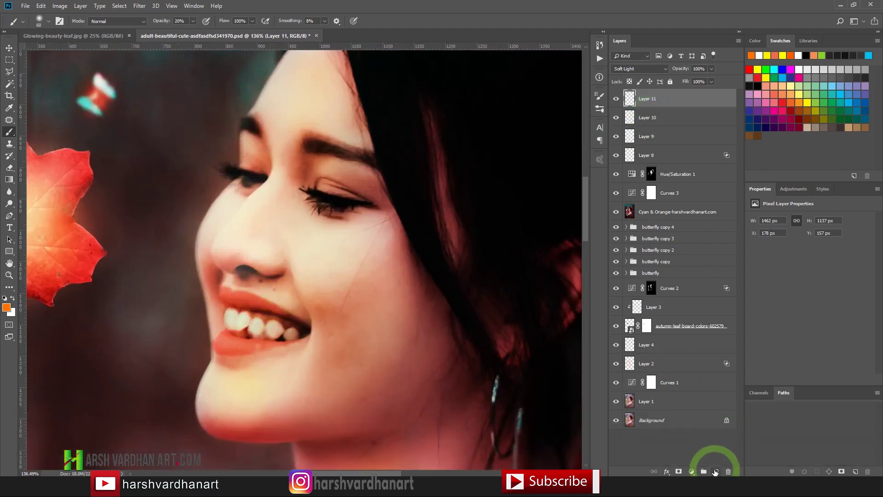
left_click(715, 471)
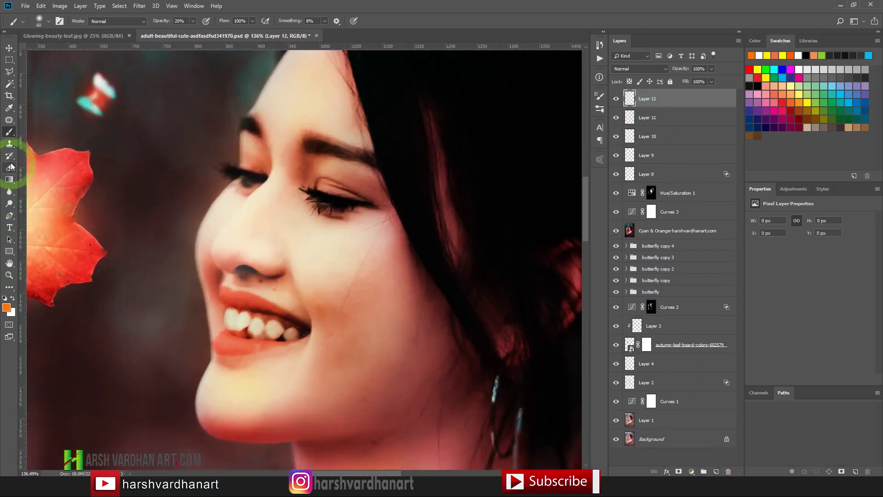
left_click(11, 110)
left_click(9, 119)
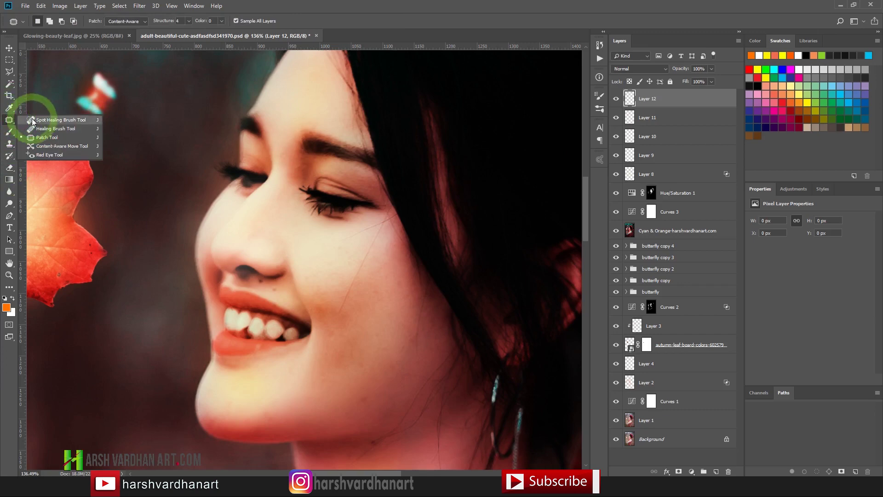
left_click(53, 120)
left_click(249, 280)
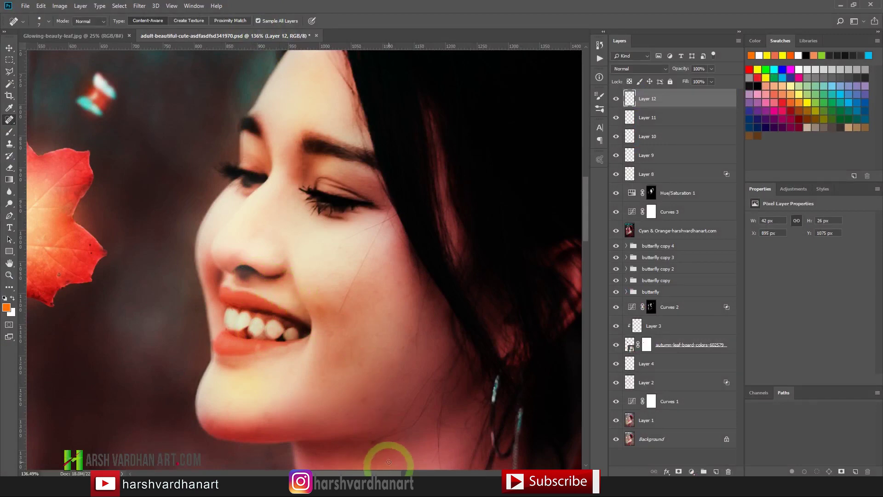
left_click(384, 441)
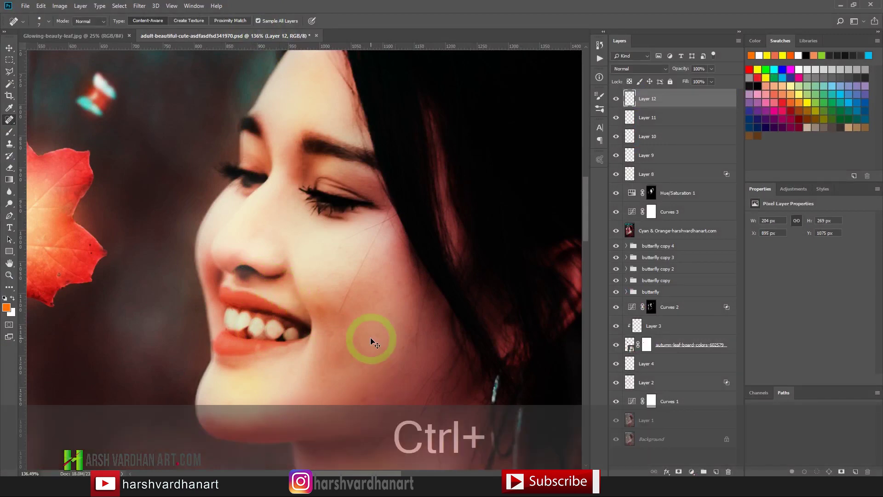
- Save the document with the whole image in view, and purge all undo, clipboard and history data
key("ctrl+KP_0")
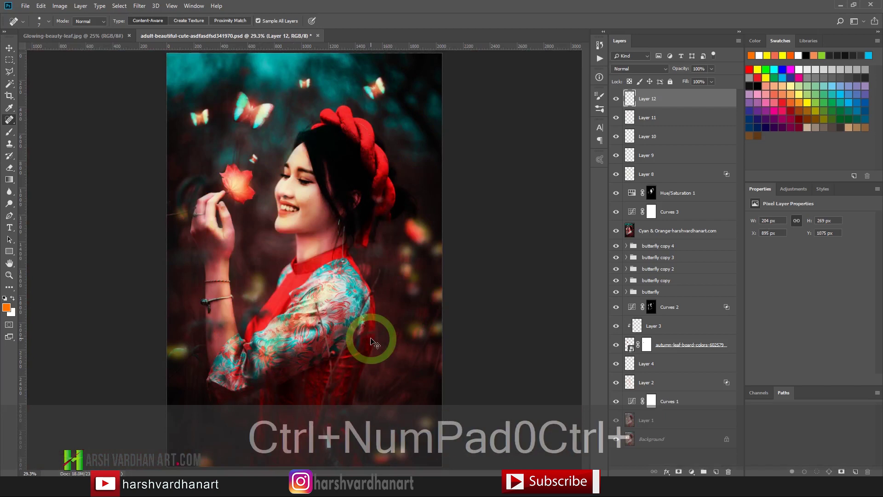
key("ctrl+s")
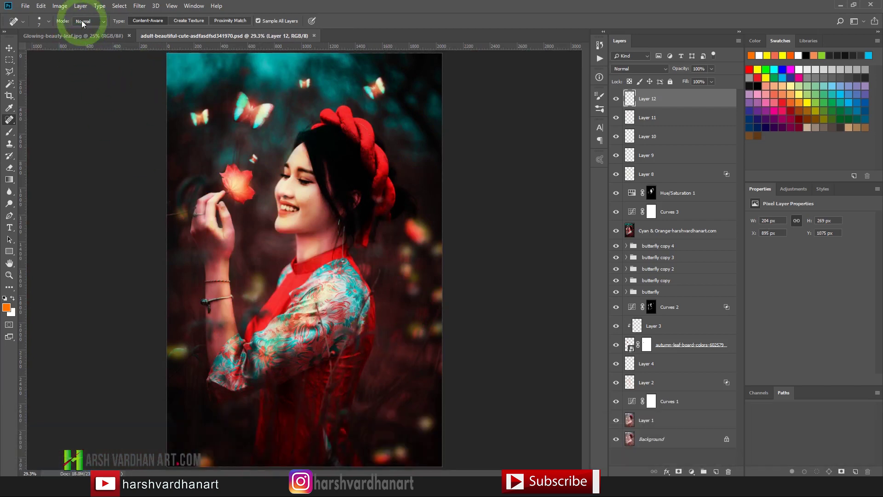
left_click(41, 6)
mouse_move(102, 272)
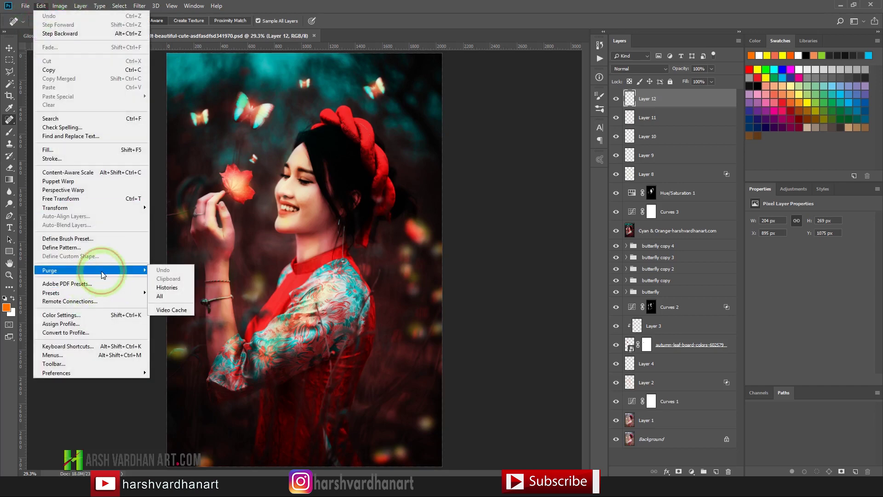
left_click(162, 296)
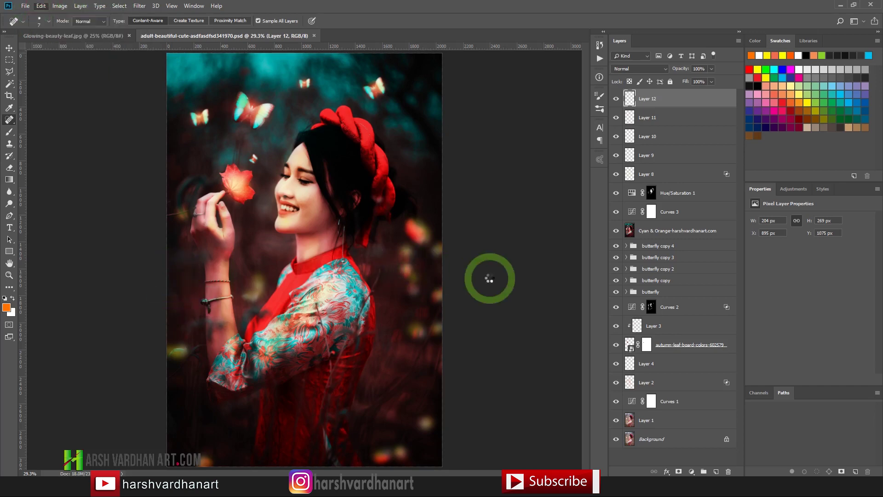
- Stamp all visible layers into a new merged layer at the top of the layer stack
key("ctrl+space")
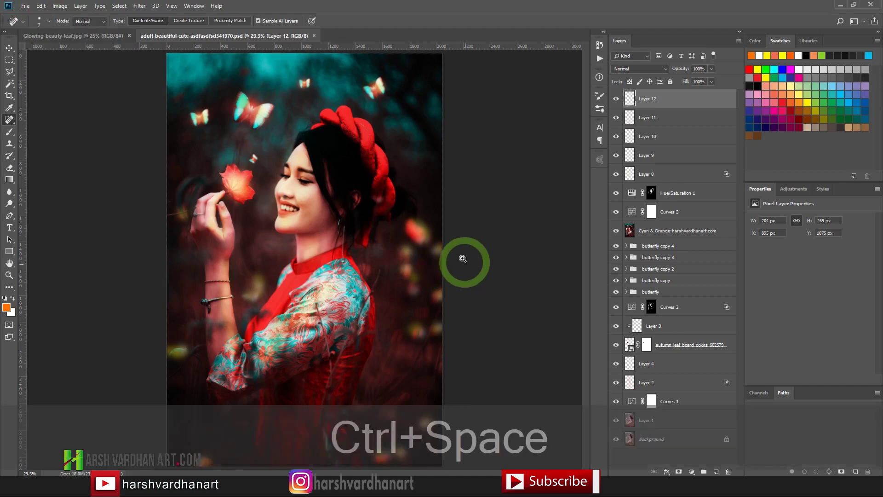
left_click_drag(440, 228, 435, 231)
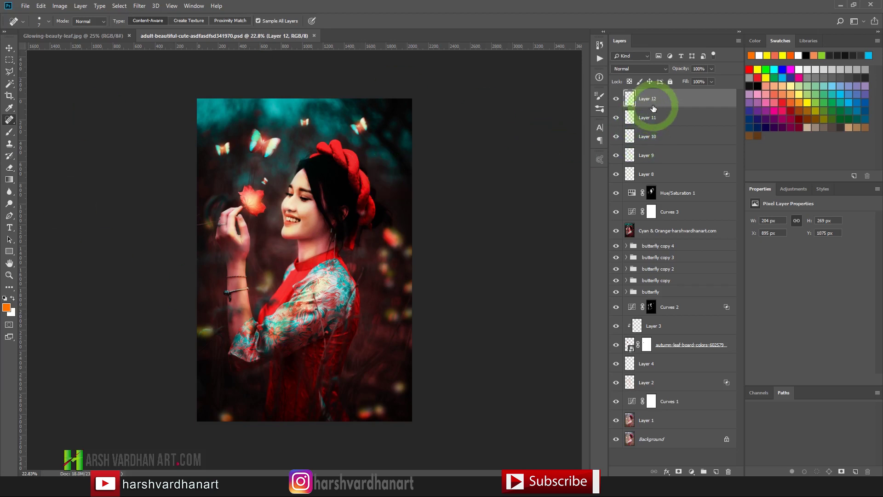
key("alt")
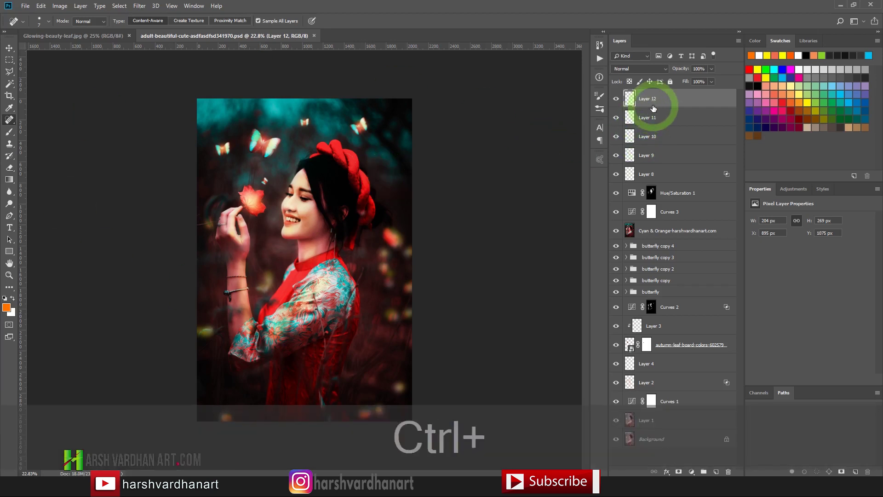
key("ctrl+alt+shift+e")
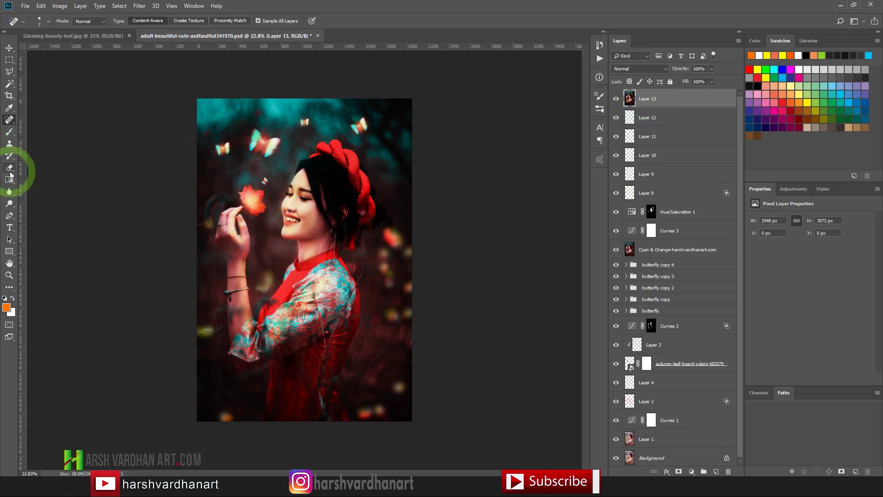
- Start the Crop tool and choose the 4 : 5 (8 : 10) aspect ratio for the crop frame
left_click(11, 96)
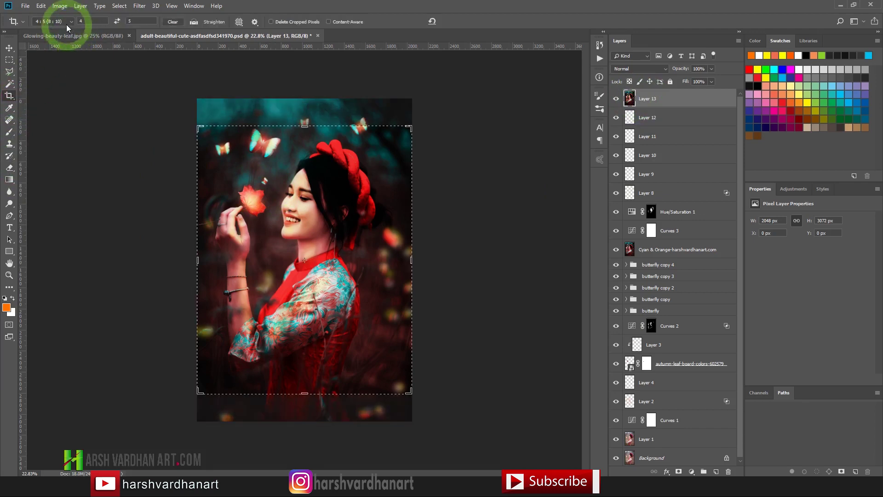
key("super+plus")
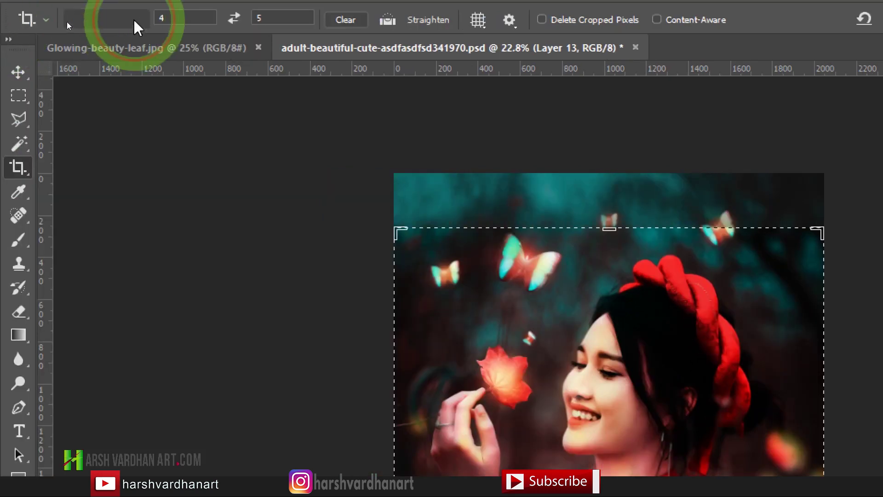
left_click(67, 22)
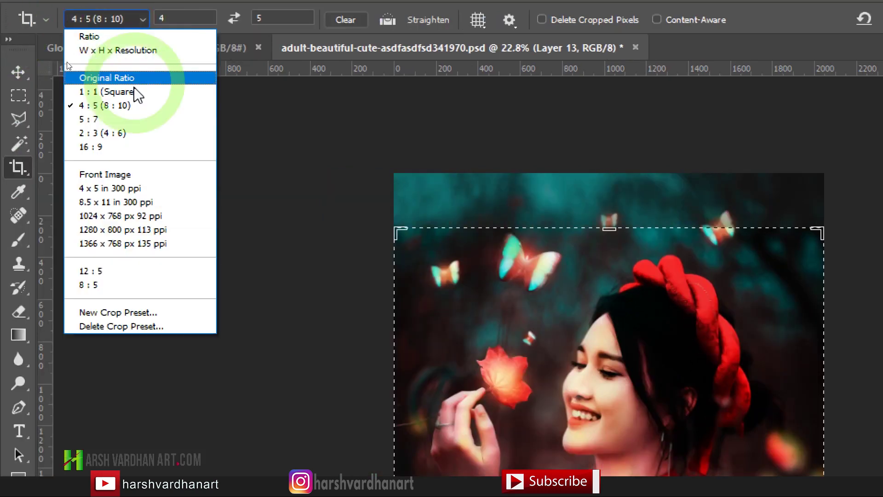
left_click(135, 108)
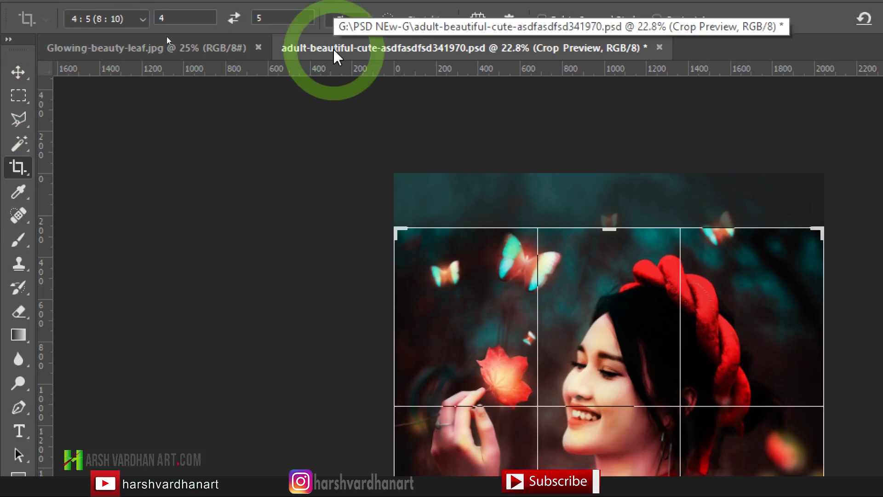
key("super+minus")
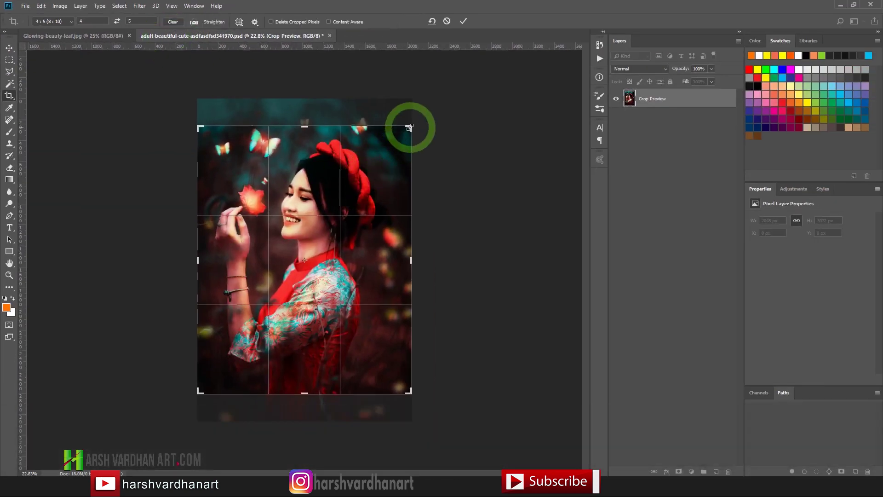
- Try extending the 4 : 5 crop beyond both sides of the picture to its full height without Content-Aware, and undo the crop
left_click_drag(410, 127, 422, 117)
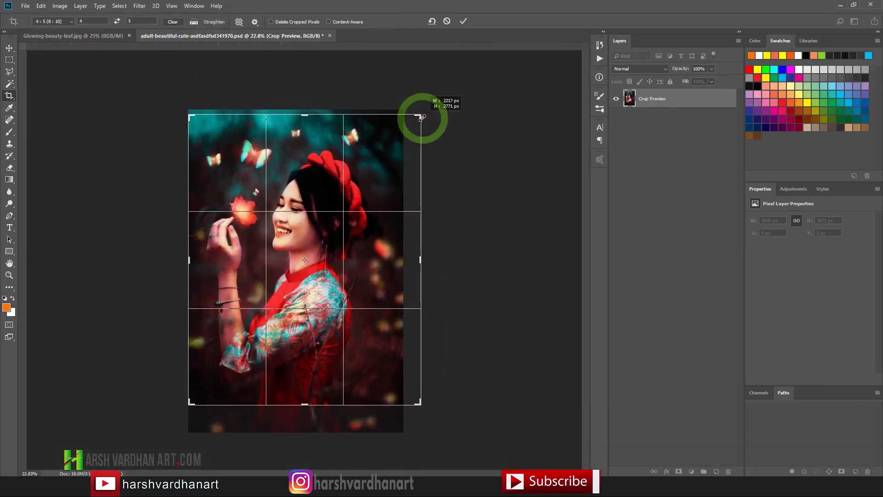
left_click_drag(184, 406, 172, 417)
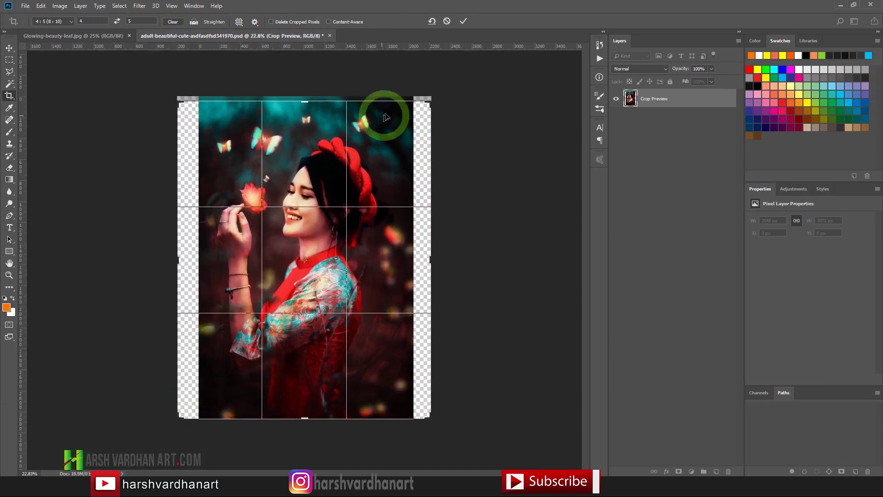
left_click_drag(431, 98, 433, 97)
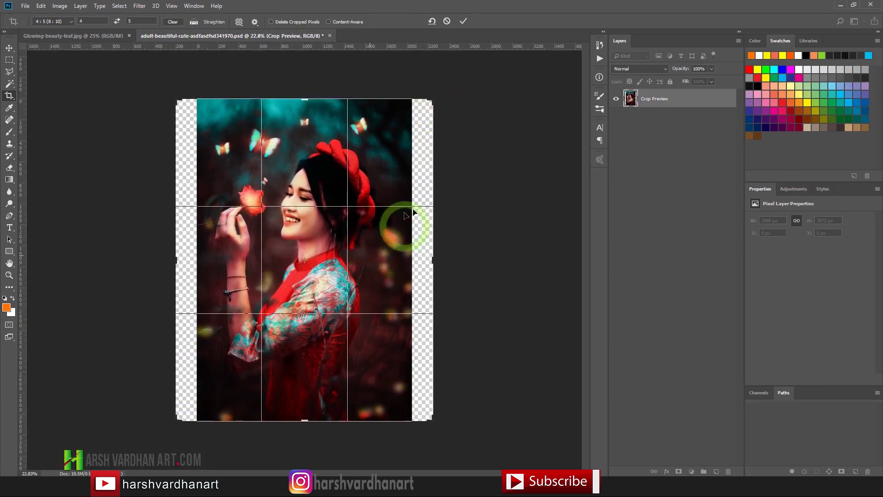
left_click(465, 24)
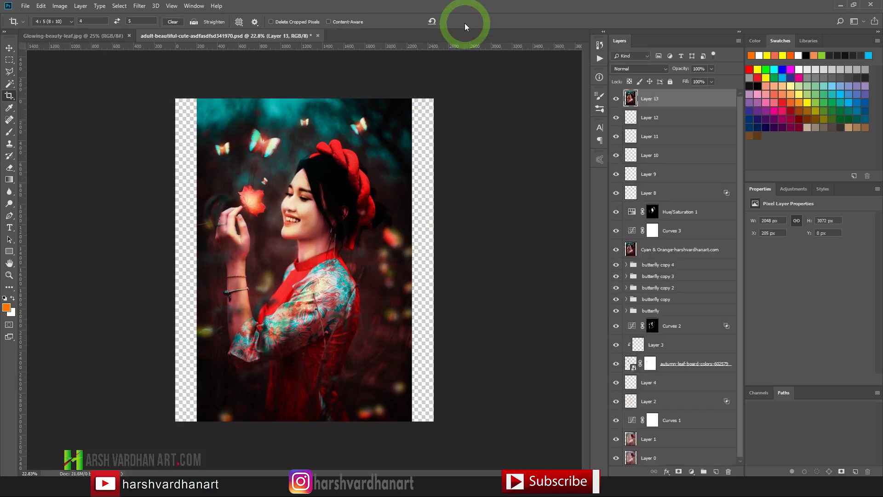
key("ctrl+z")
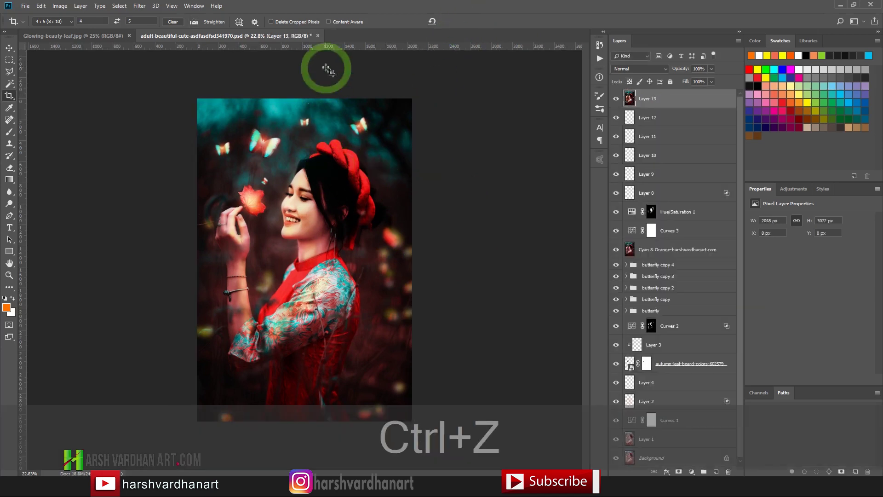
- Extend the 4 : 5 crop frame beyond both sides to the picture's full height, enable Content-Aware, and apply the crop
left_click(348, 129)
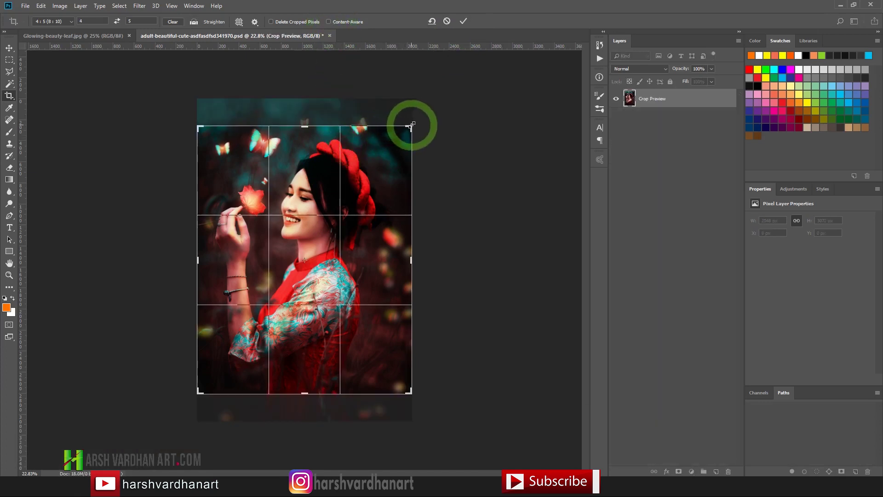
left_click_drag(411, 124, 448, 107)
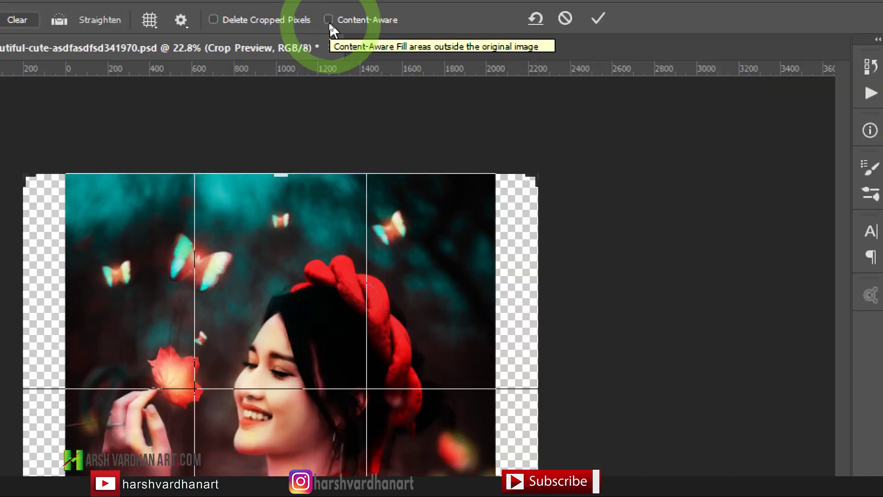
left_click(329, 23)
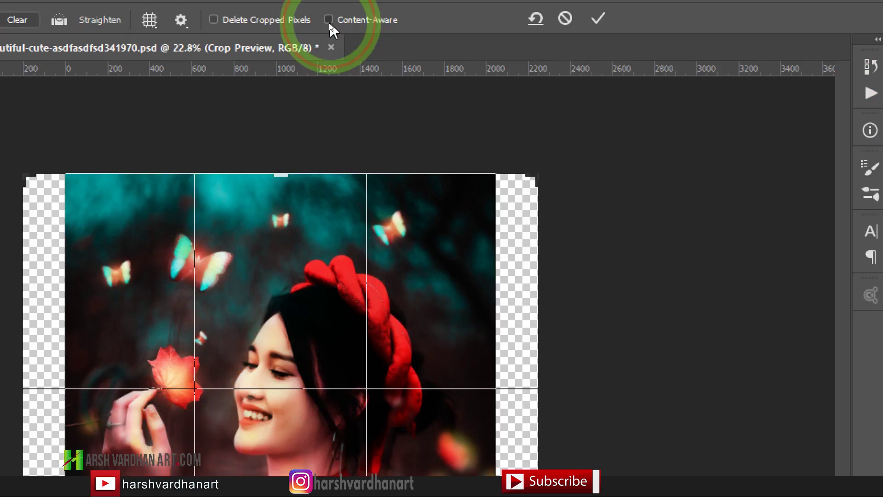
key("super+minus")
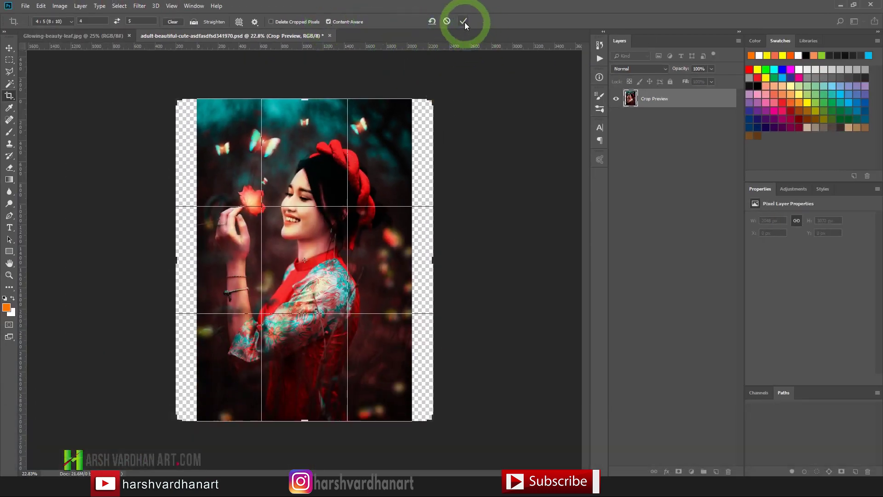
left_click(465, 22)
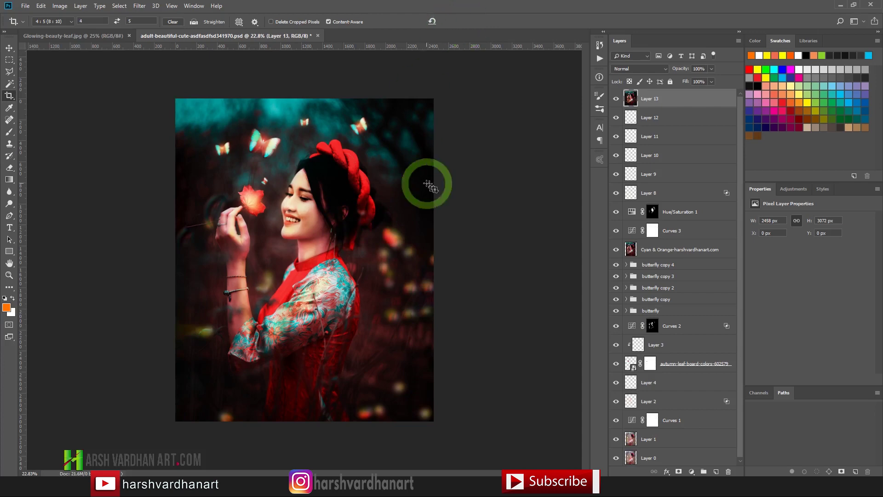
- Examine the filled side areas of the extended picture, especially around the branch beside the raised hand
left_click_drag(375, 166, 394, 253)
left_click_drag(483, 322, 250, 231)
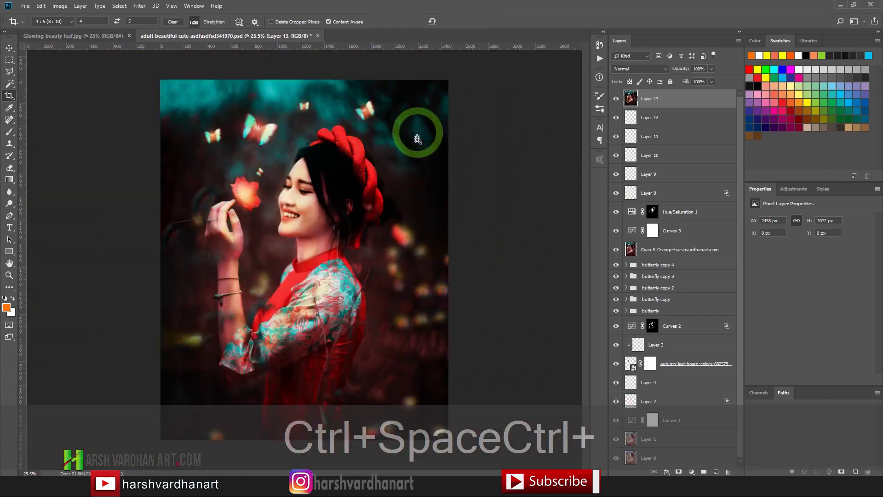
left_click_drag(418, 134, 401, 224)
left_click_drag(170, 249, 213, 264)
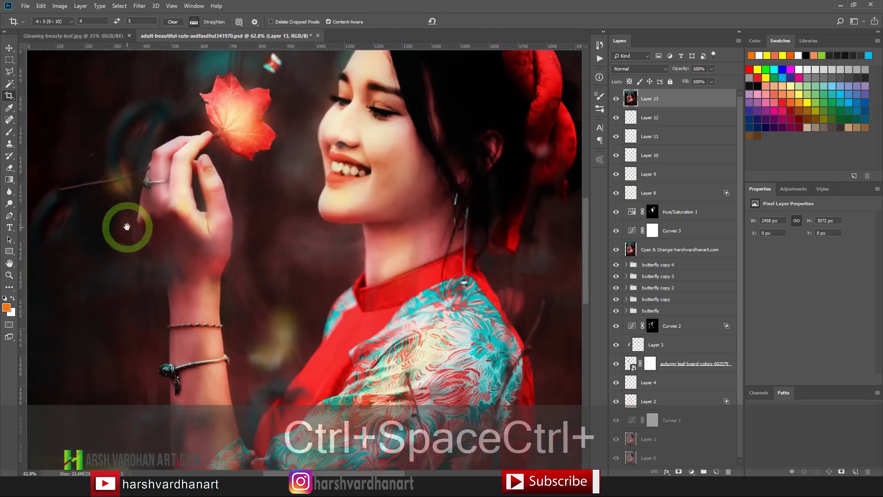
left_click_drag(128, 227, 281, 201)
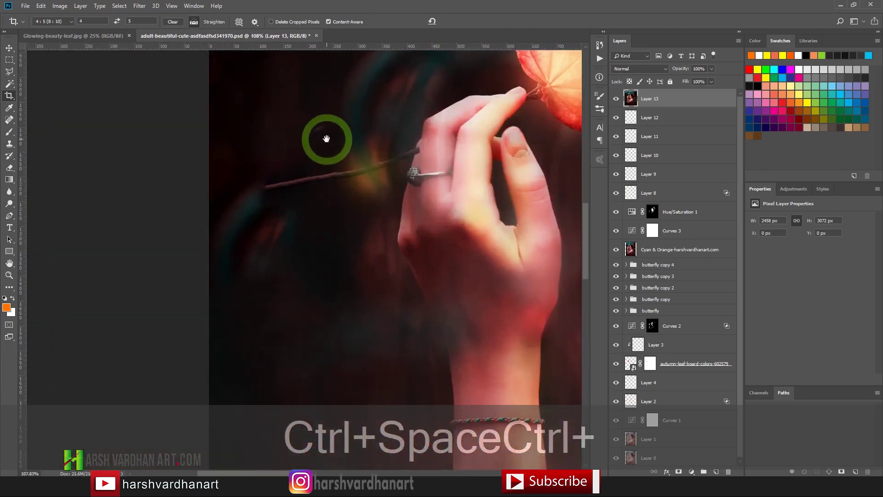
left_click_drag(397, 161, 367, 162)
left_click_drag(431, 185, 370, 202)
left_click_drag(488, 257, 481, 274)
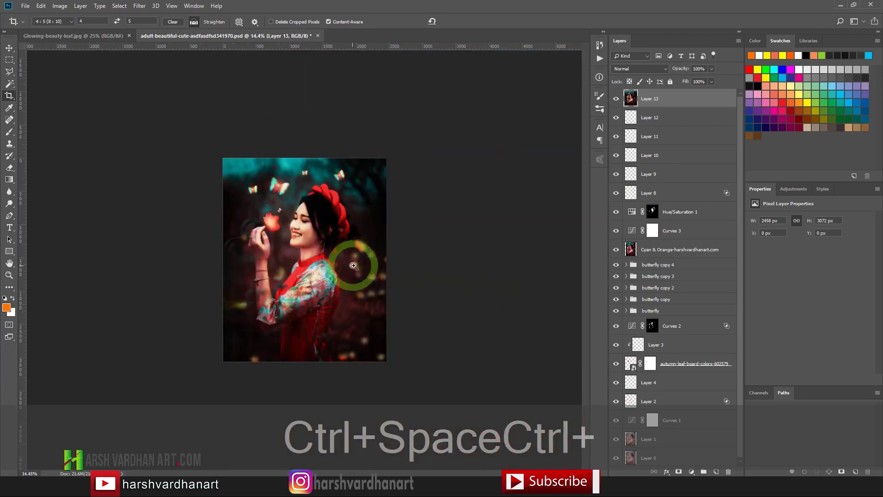
left_click_drag(367, 270, 384, 188)
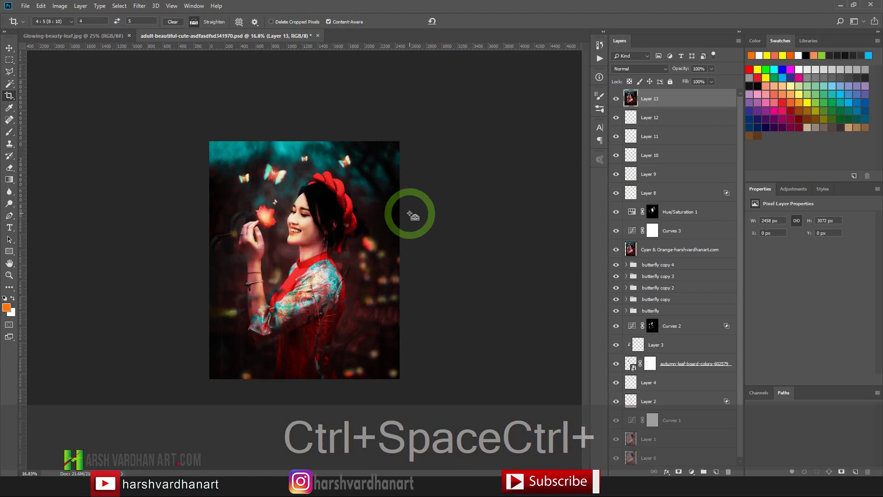
- Undo the crop's Content-Aware fill and select a narrow full-height strip along the picture's right edge with the Rectangular Marquee tool
key("ctrl+alt")
key("ctrl+alt+z")
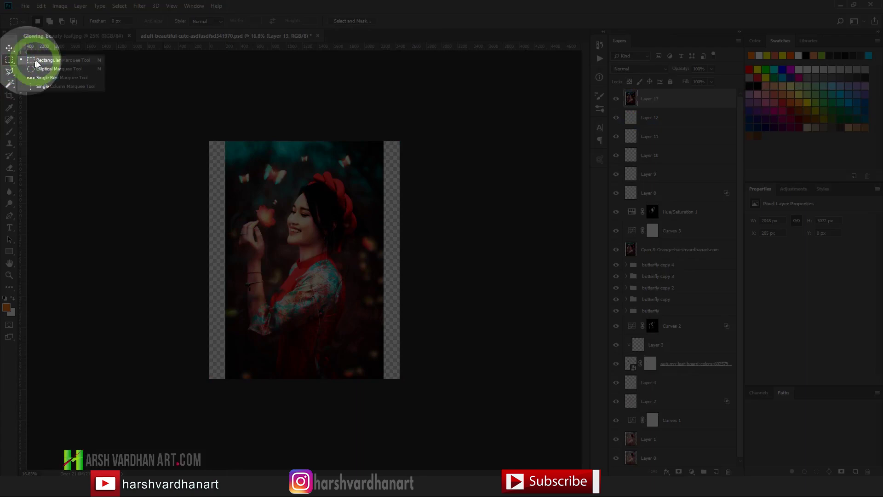
left_click(60, 60)
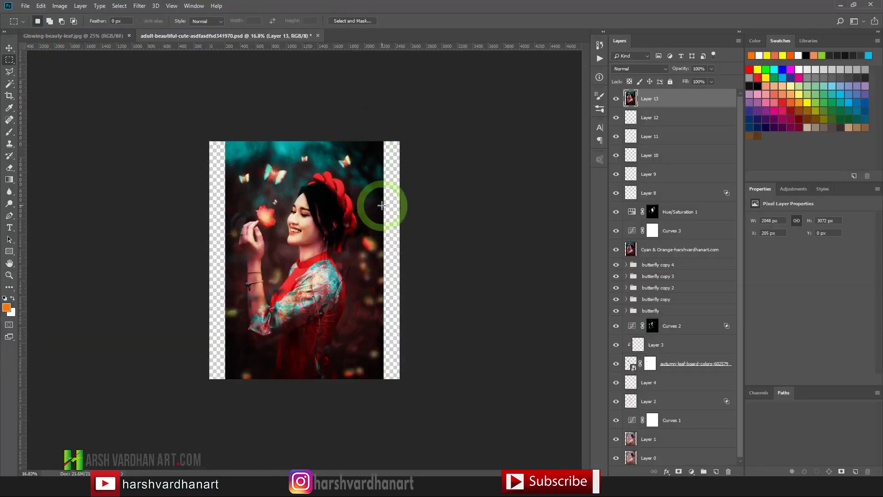
key("ctrl+space")
mouse_move(377, 221)
left_mouse_down()
mouse_move(396, 233)
mouse_move(387, 235)
left_mouse_up()
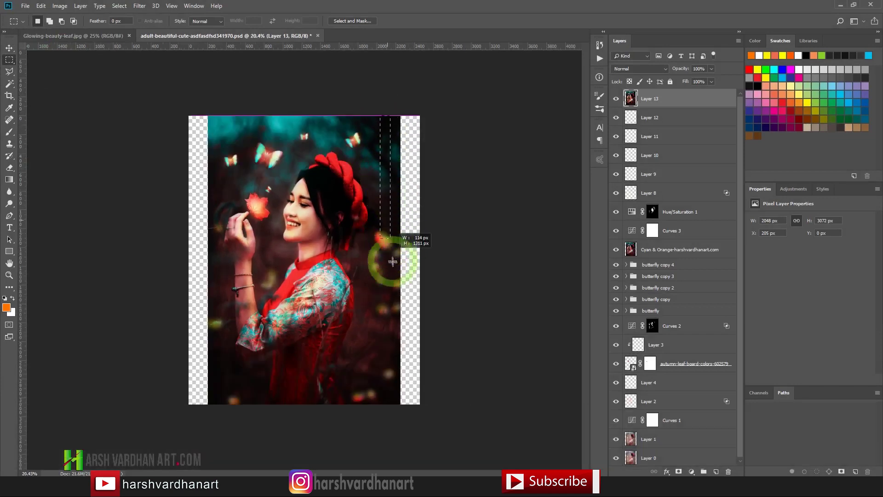
left_click_drag(392, 261, 399, 413)
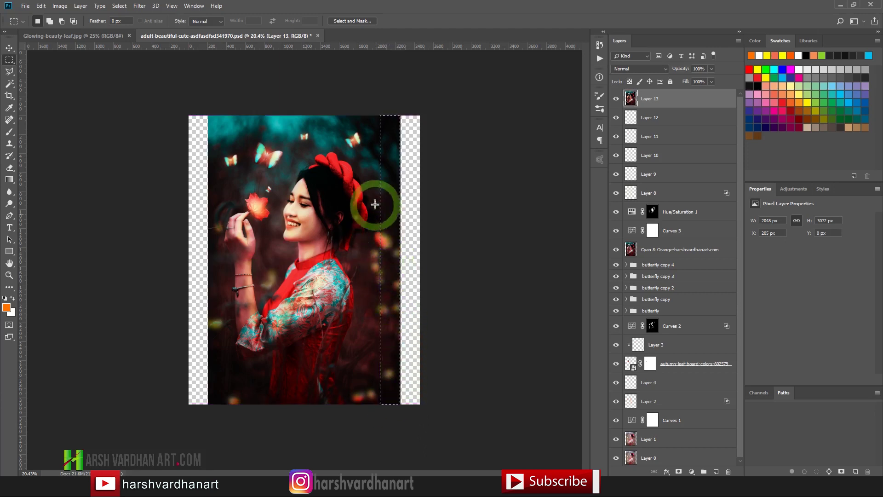
- Stretch the selected strip with Free Transform to cover the empty canvas on the picture's right side
key("ctrl+space")
key("ctrl+t")
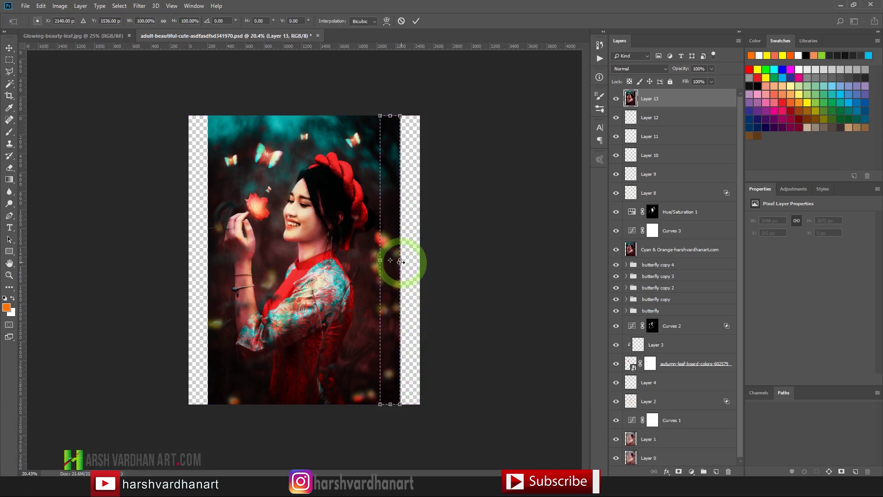
left_click_drag(400, 261, 424, 260)
key("Return")
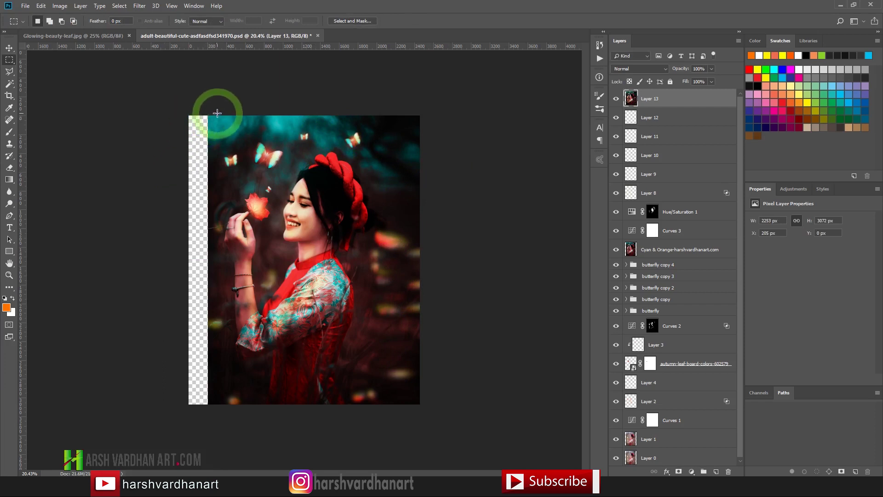
- Select a full-height strip along the picture's left edge and stretch it with Free Transform over the empty canvas there
left_click_drag(221, 113, 189, 450)
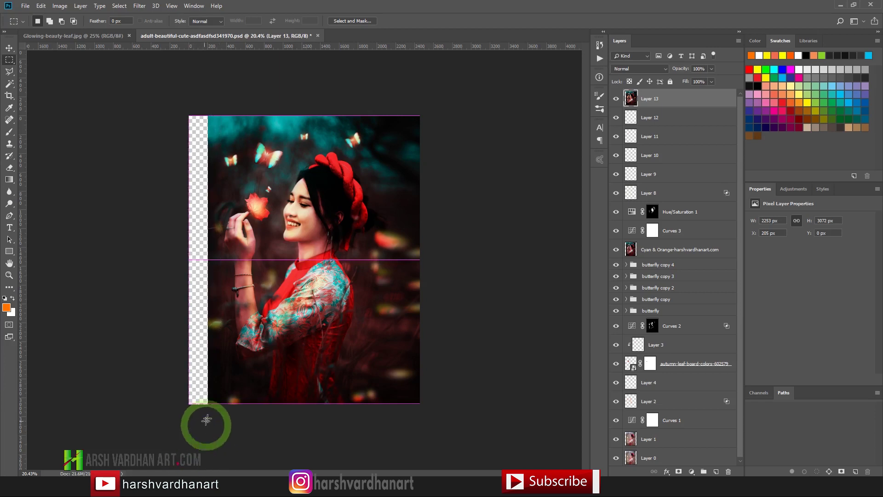
key("ctrl+t")
key("ctrl+t")
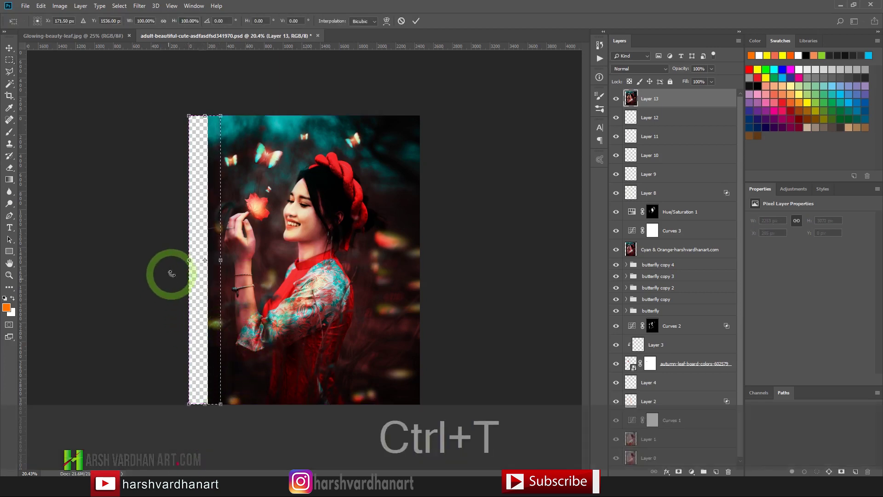
left_click_drag(189, 260, 139, 265)
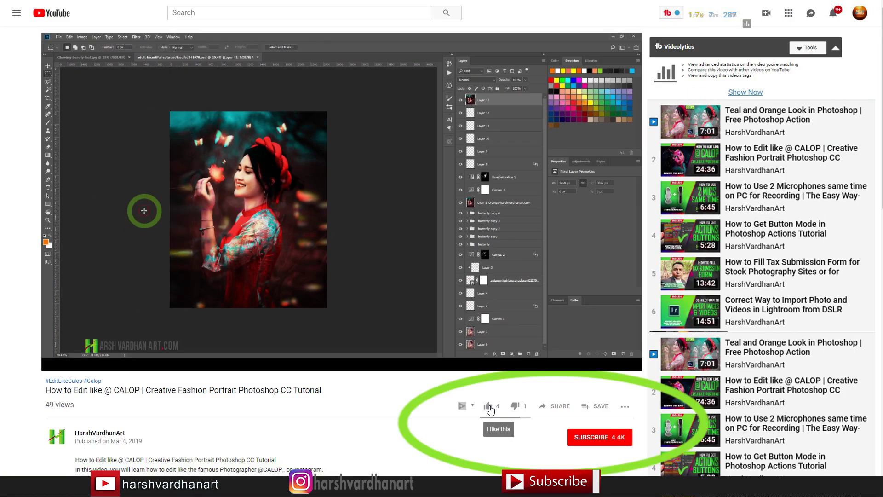
left_click(489, 407)
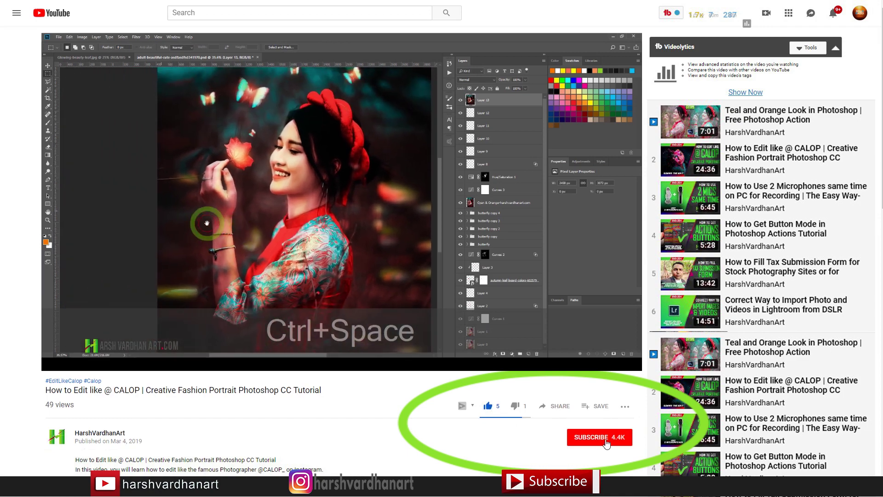
left_click(605, 438)
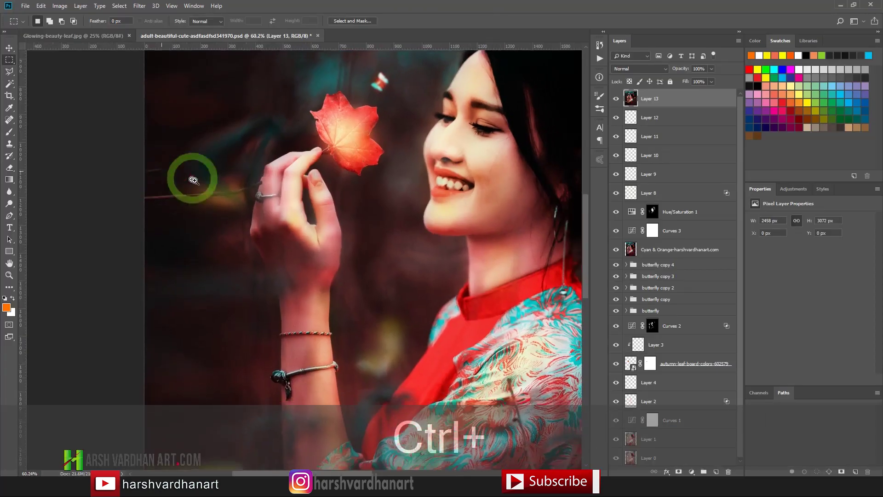
- Patch out the small twig remnant at the picture's left edge, just above the thin branch, using the Patch tool
left_click(10, 123)
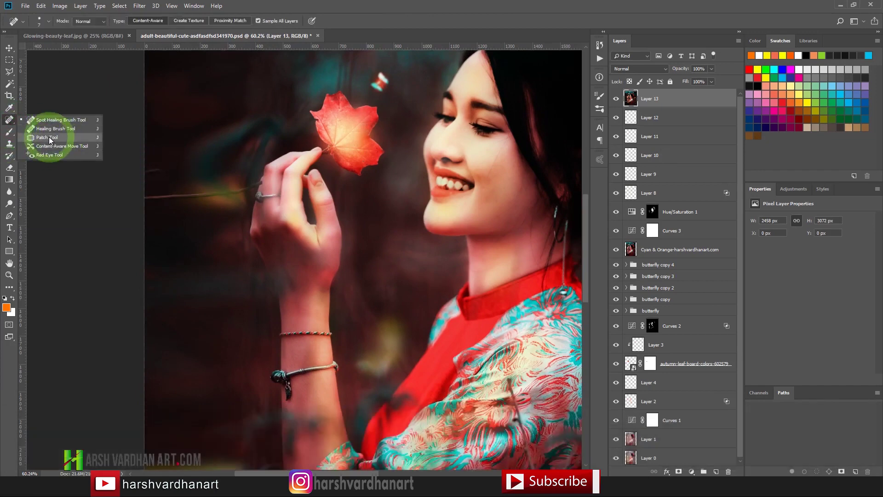
left_click(50, 140)
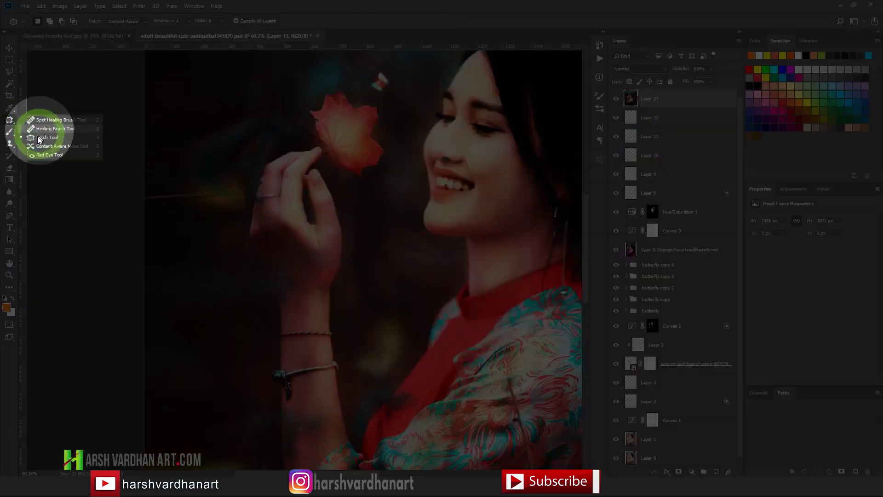
right_click(9, 121)
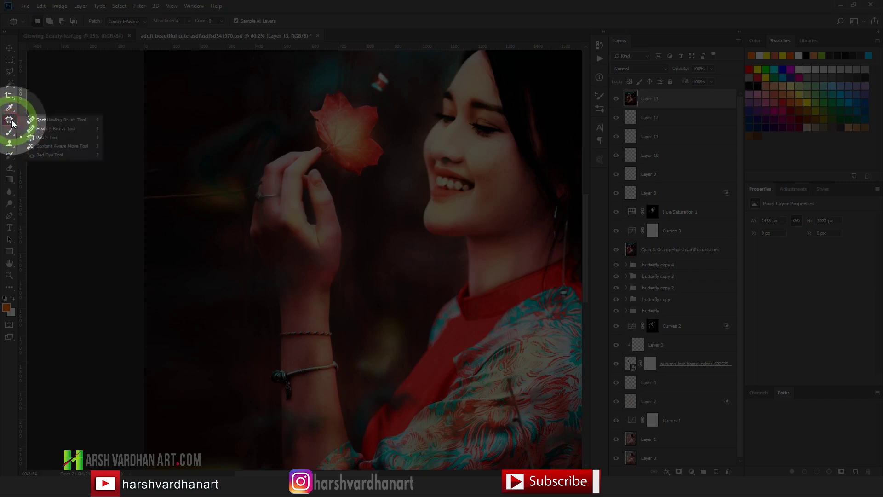
left_click(43, 138)
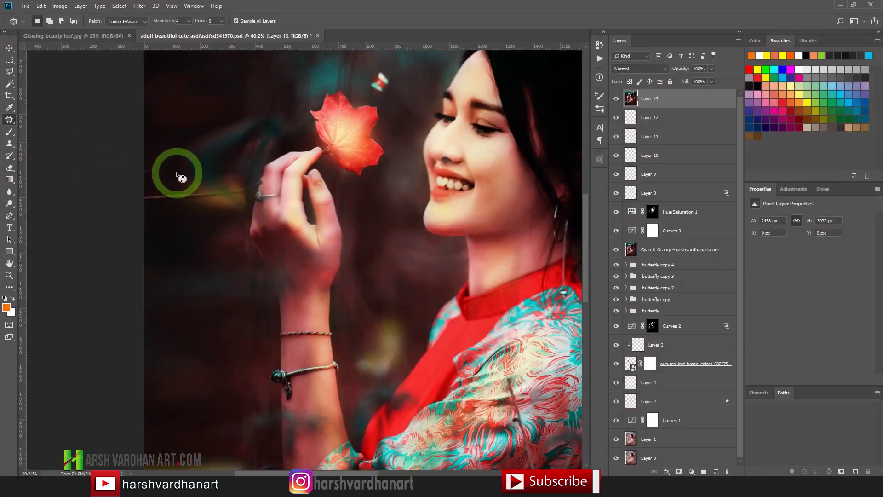
mouse_move(177, 175)
left_mouse_down()
mouse_move(135, 175)
mouse_move(160, 162)
mouse_move(175, 174)
left_mouse_up()
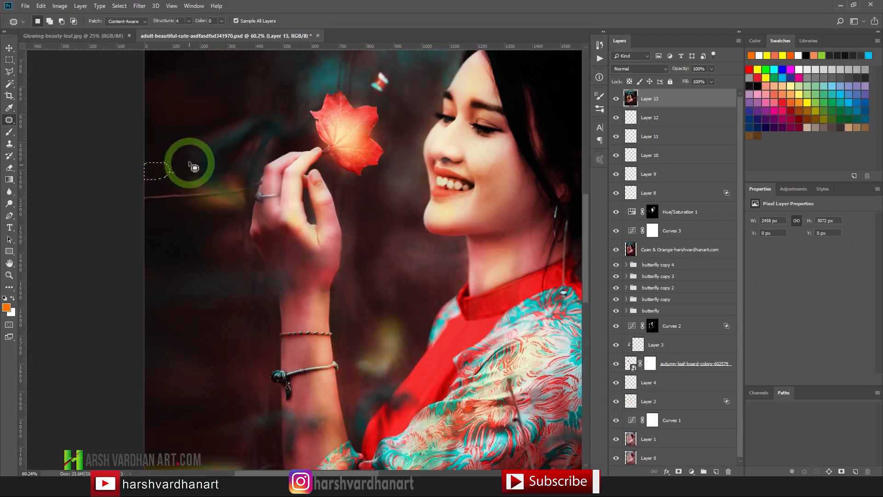
key("ctrl+space")
left_click_drag(237, 220, 162, 211)
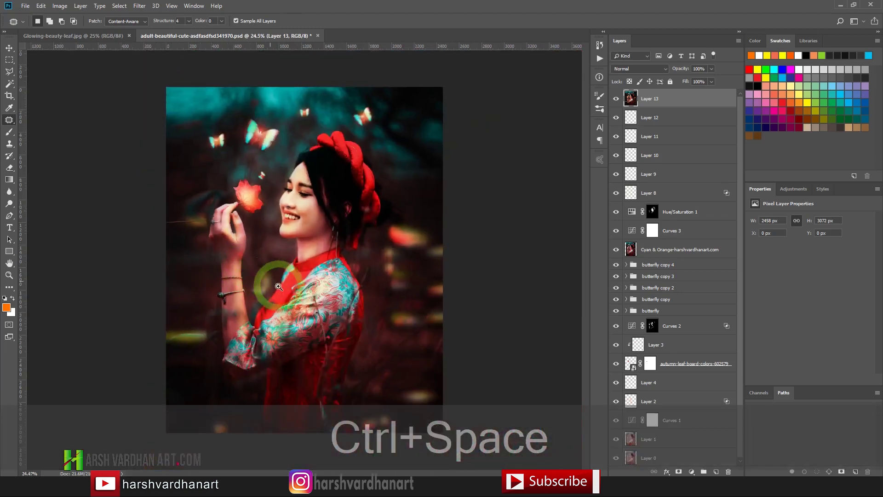
- Patch out the thin branch between the picture's left edge and the raised hand using clean background
key("ctrl+space")
left_click_drag(198, 243, 234, 255)
key("space")
left_click_drag(134, 211, 244, 225)
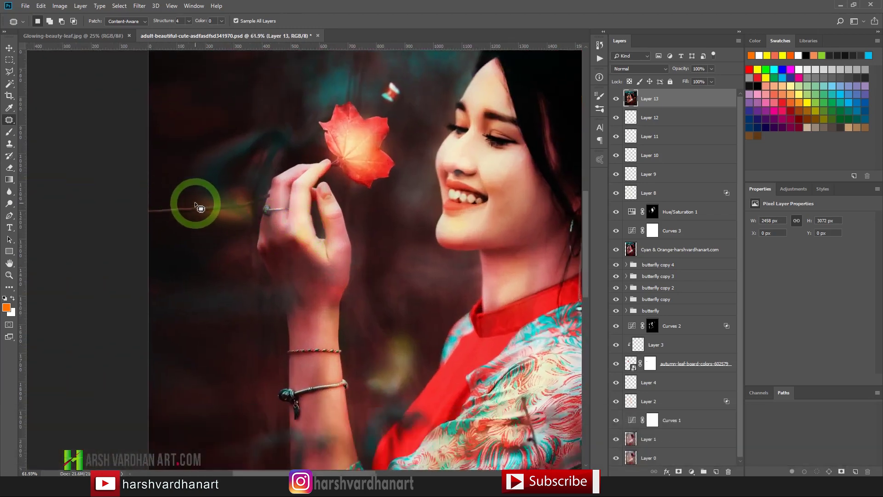
mouse_move(202, 204)
left_mouse_down()
mouse_move(188, 230)
mouse_move(145, 232)
mouse_move(132, 188)
mouse_move(157, 179)
mouse_move(198, 200)
mouse_move(212, 221)
mouse_move(187, 209)
mouse_move(179, 270)
mouse_move(218, 258)
left_mouse_up()
key("ctrl+space")
left_click_drag(268, 207, 256, 212)
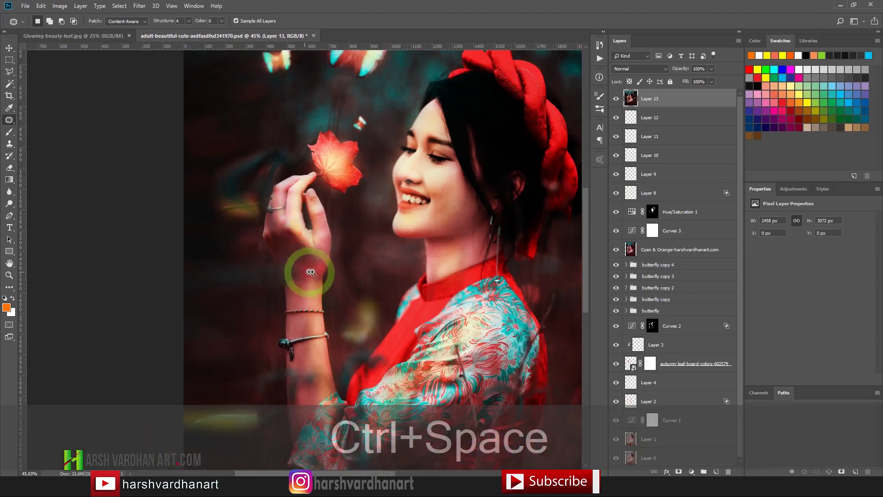
- Save the extended and patched portrait document
left_click_drag(337, 265, 329, 279)
left_click_drag(237, 228, 247, 249)
left_click_drag(351, 248, 316, 260)
left_click_drag(376, 266, 337, 189)
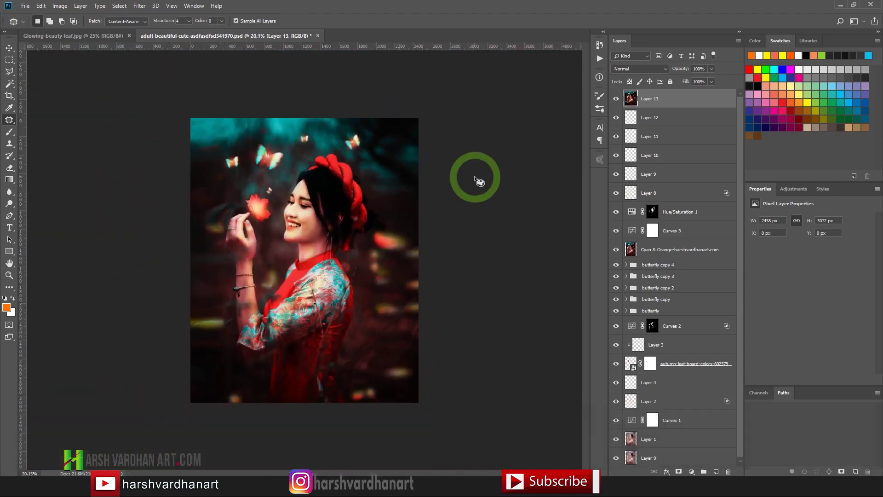
key("ctrl+s")
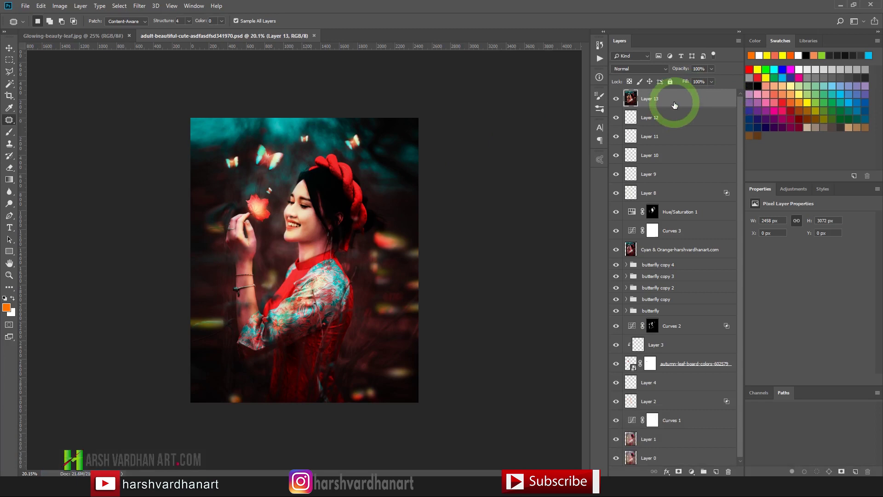
- Duplicate the merged Layer 13 and set the copy's blend mode to Linear Light
key("super+equal")
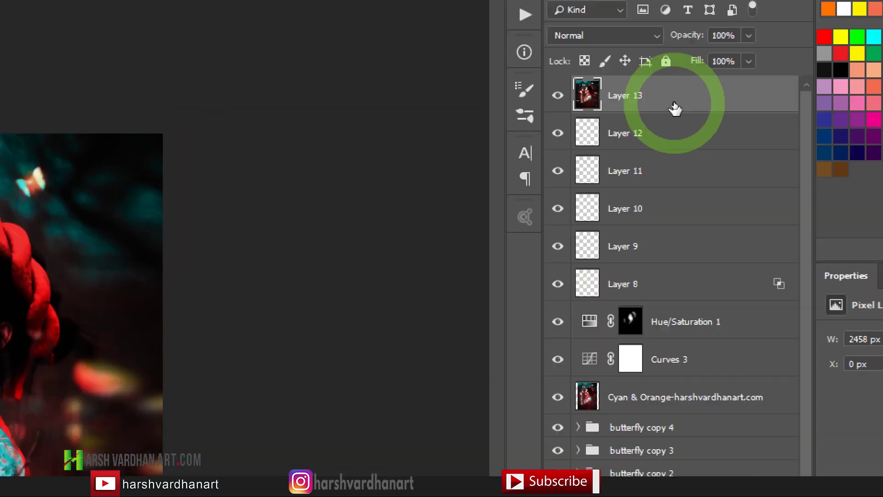
key("super+minus")
key("ctrl+j")
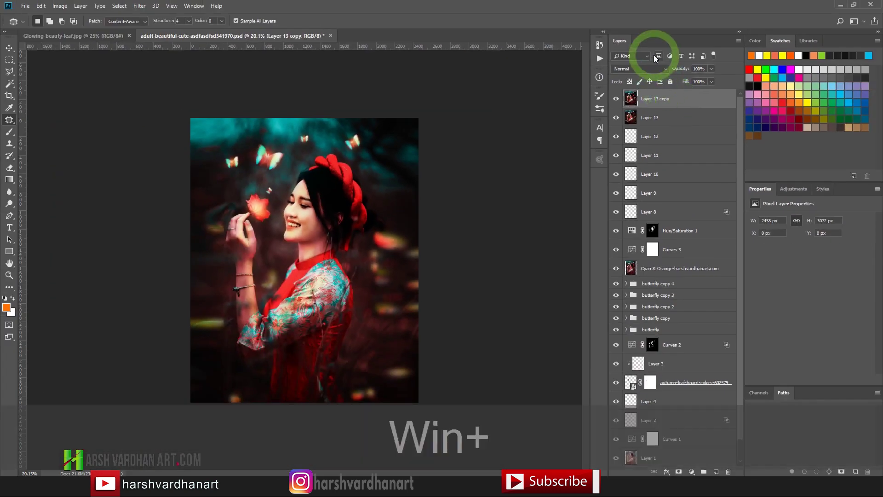
key("super+equal")
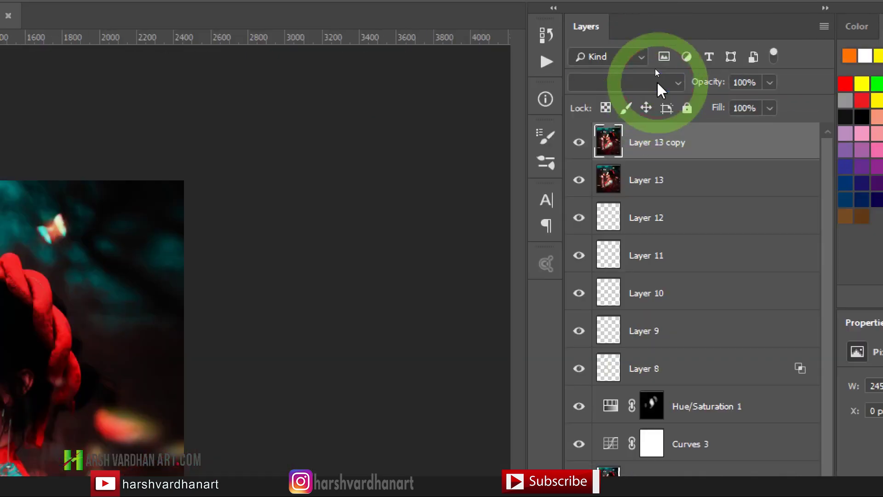
left_click(657, 81)
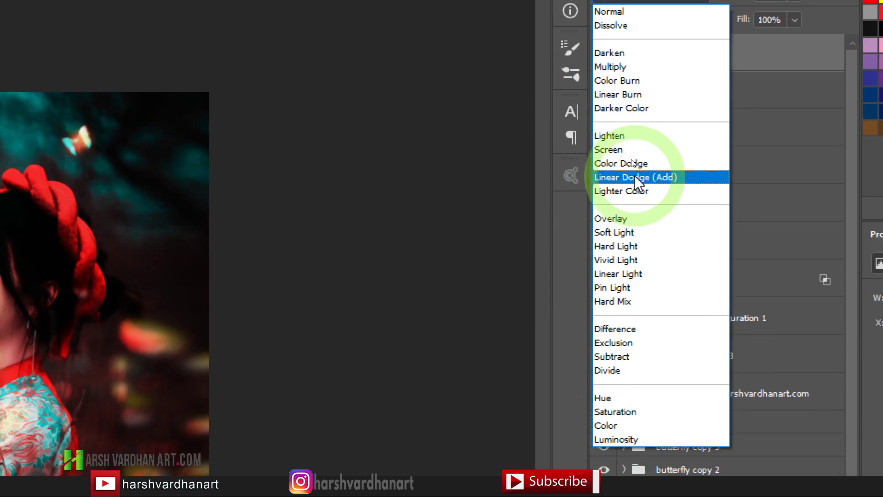
left_click(624, 275)
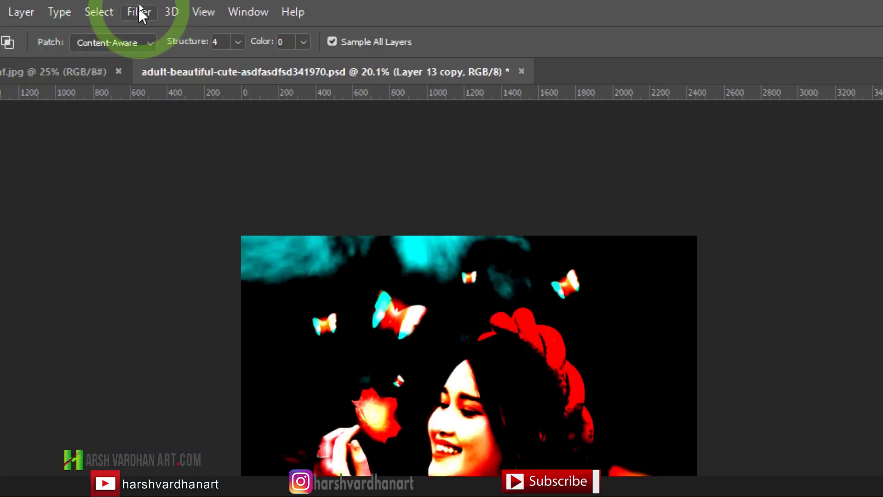
- Apply a High Pass filter with a 1.2 pixel radius to Layer 13 copy
left_click(139, 12)
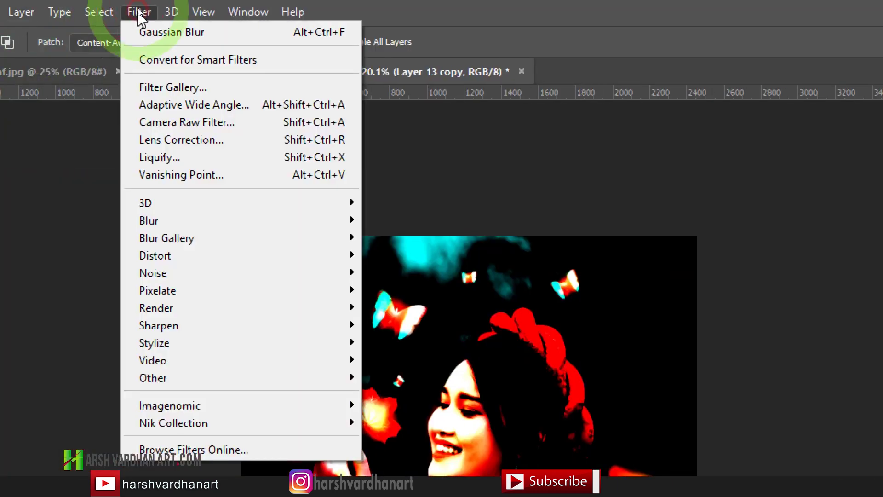
left_click(170, 379)
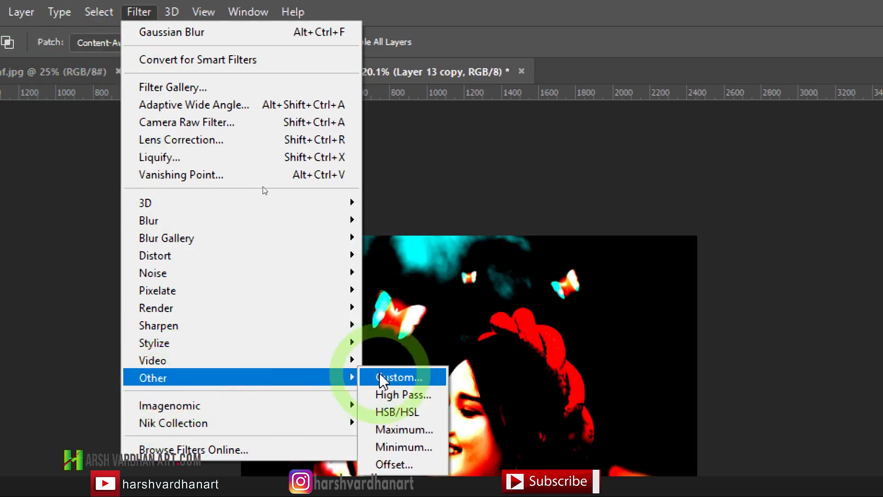
left_click(395, 396)
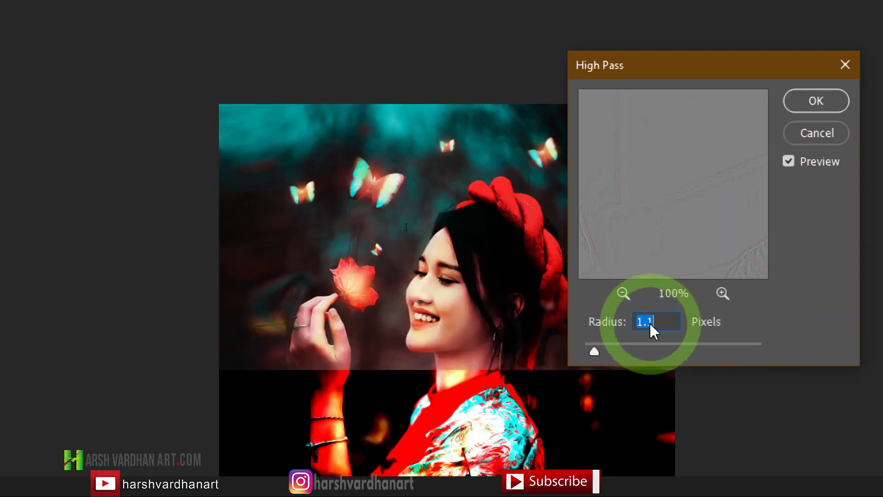
left_click(653, 322)
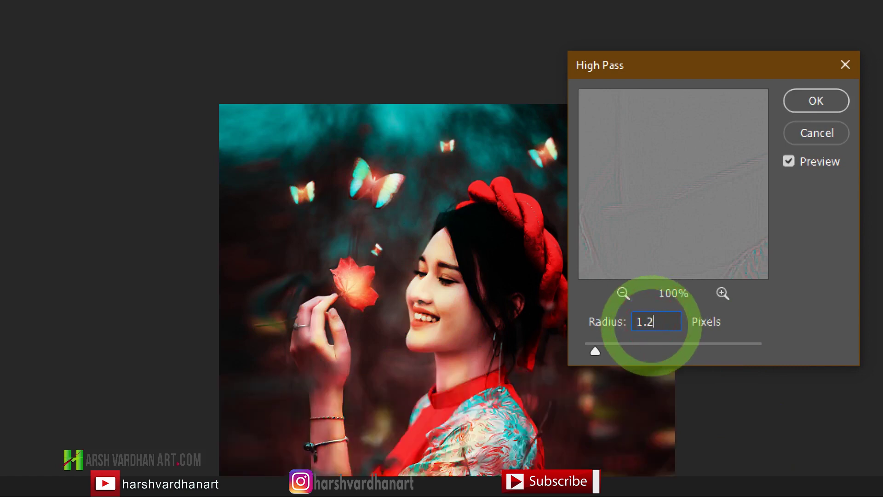
type("2")
left_click(816, 101)
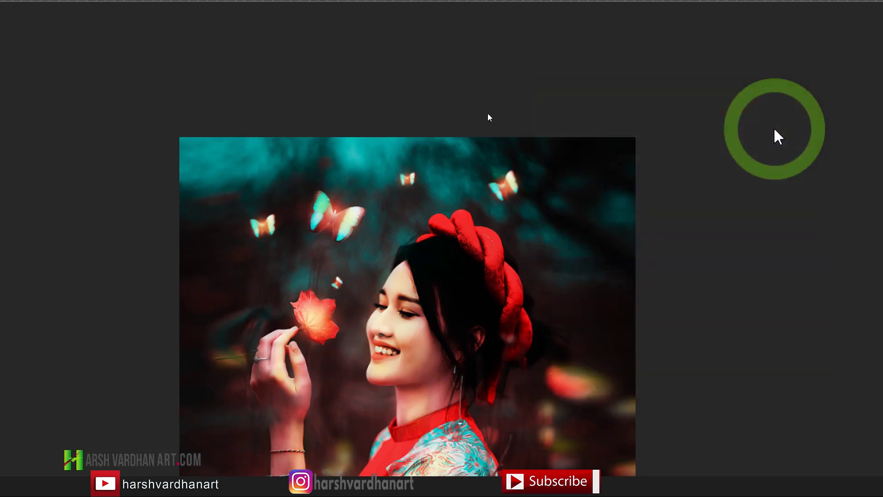
- Add a black layer mask to Layer 13 copy to hide the sharpening, keeping the mask active
key("super+minus")
key("ctrl+space")
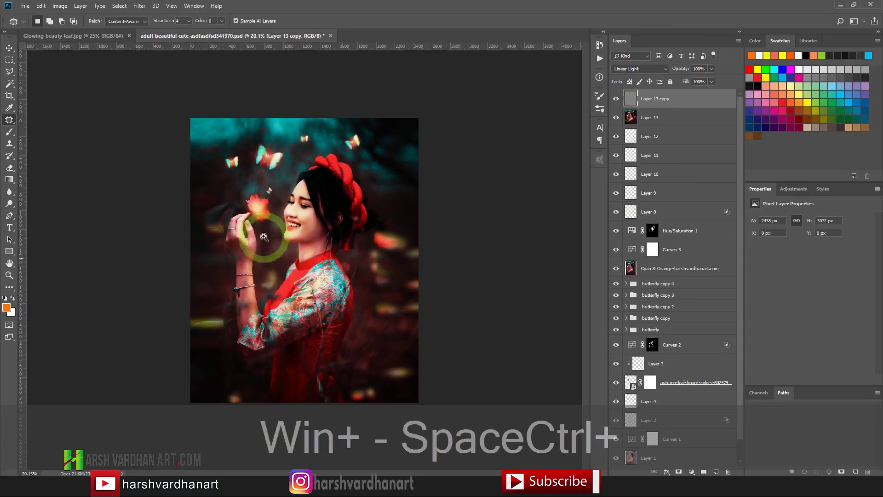
left_click_drag(314, 210, 340, 216)
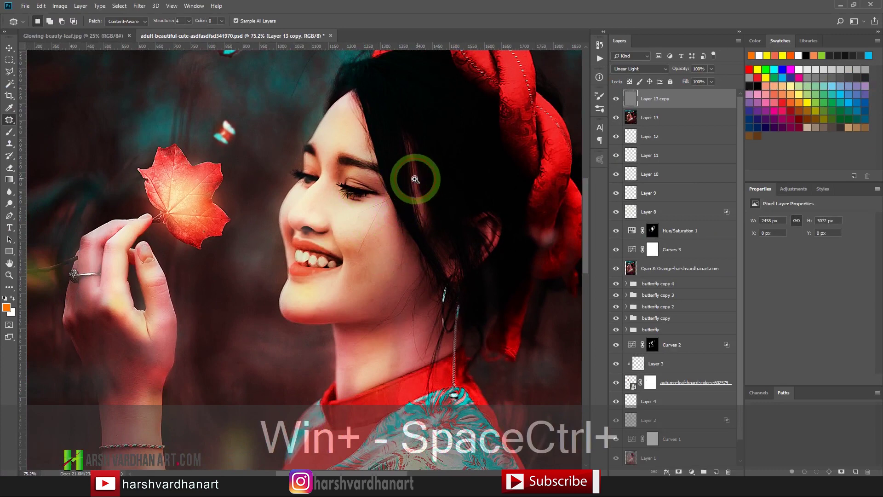
left_click_drag(417, 178, 362, 178)
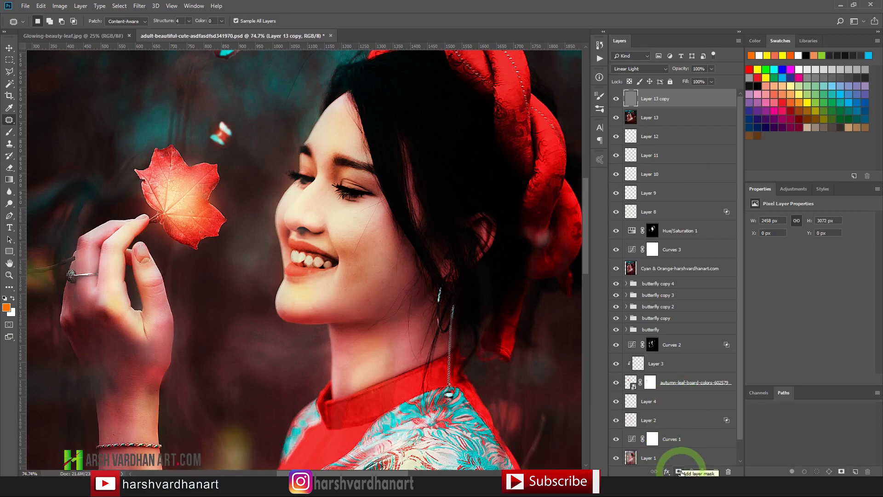
left_click(680, 471, "alt")
left_click(652, 99)
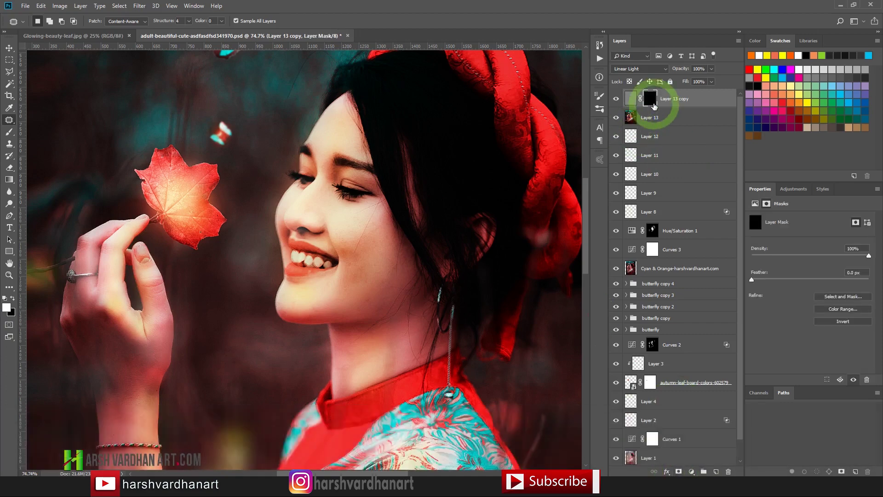
key("super+plus")
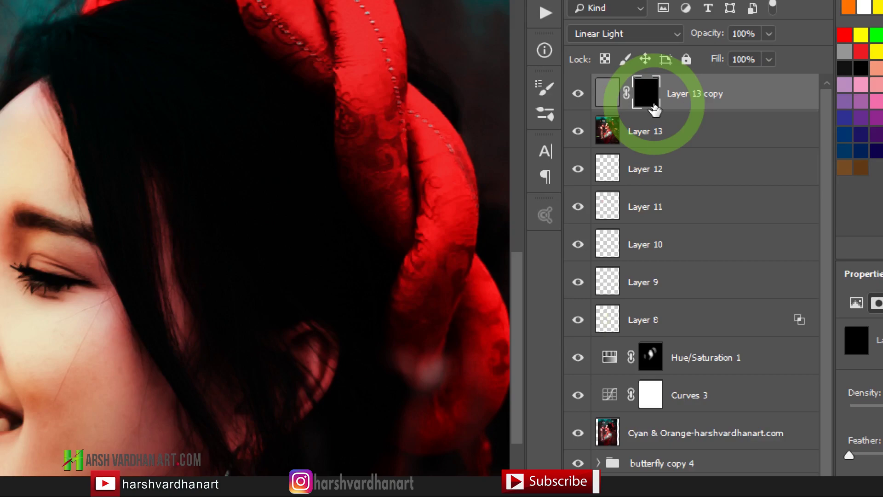
key("super+minus")
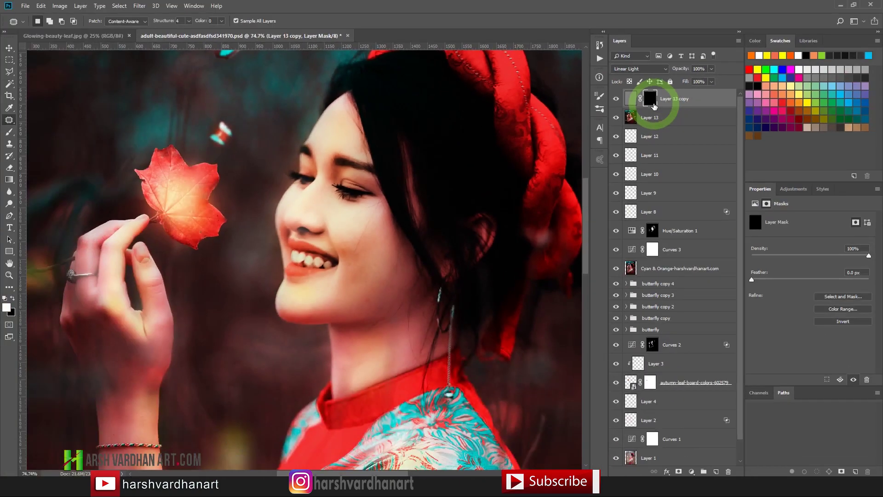
- Paint the mask white with the Brush tool at 100% opacity over the facial features, the held leaf and the hand
right_click(11, 133)
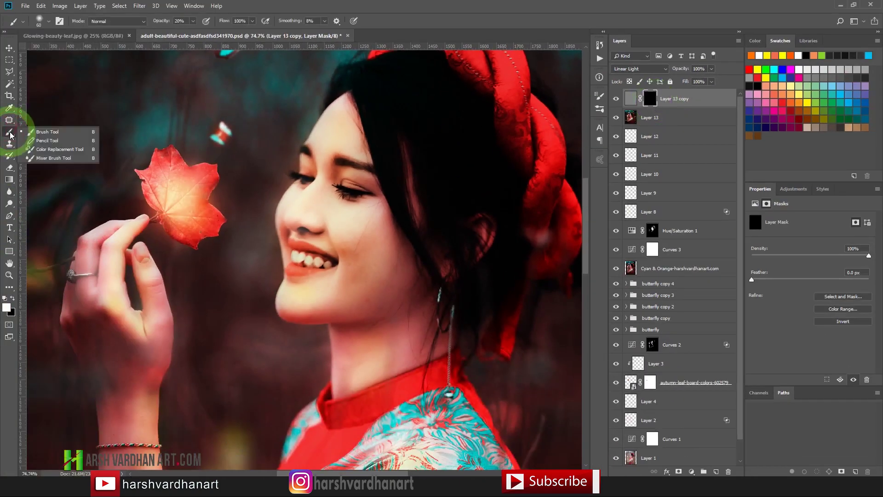
left_click(34, 132)
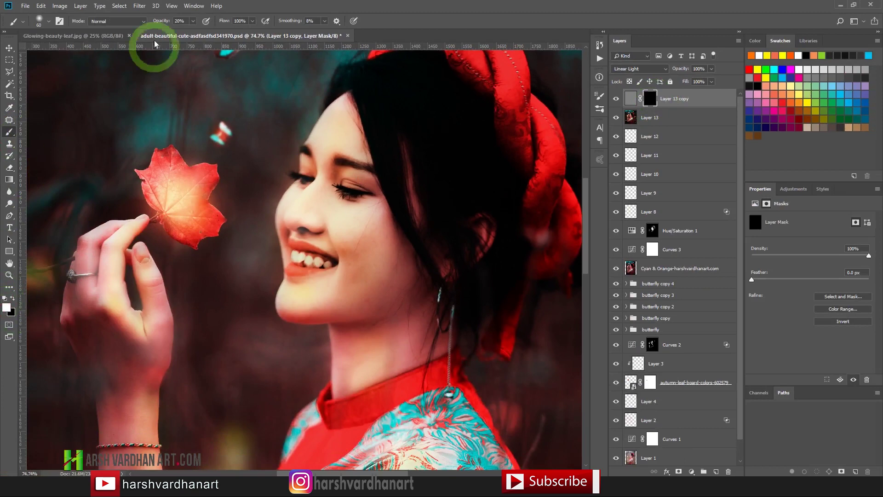
left_click(192, 22)
left_click_drag(192, 32, 250, 33)
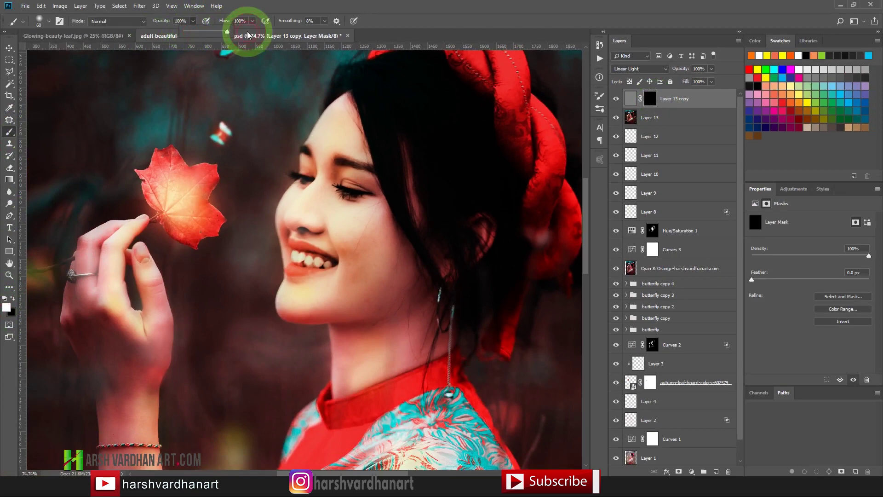
left_click(258, 4)
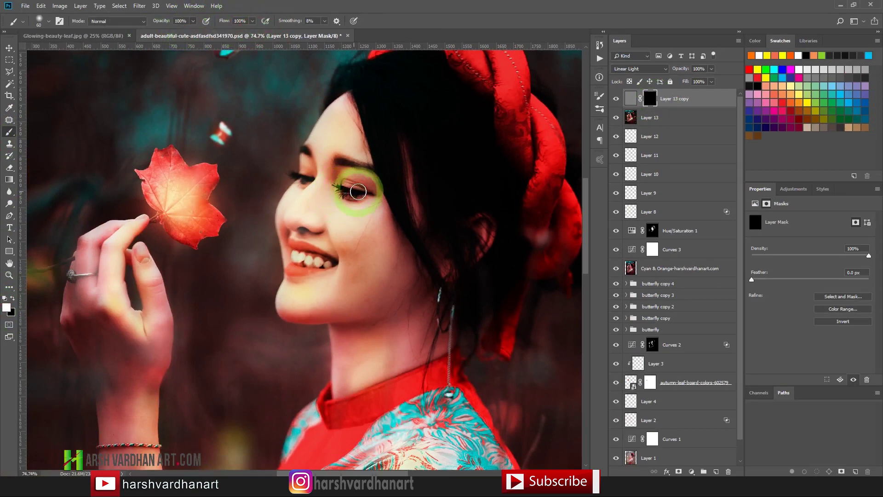
left_click_drag(358, 191, 309, 188)
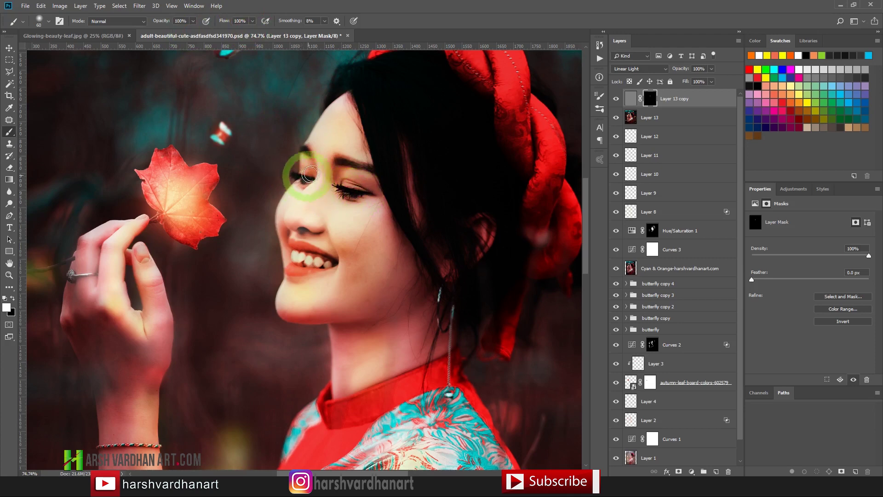
mouse_move(341, 161)
left_mouse_down()
mouse_move(354, 170)
mouse_move(293, 144)
mouse_move(323, 224)
left_mouse_up()
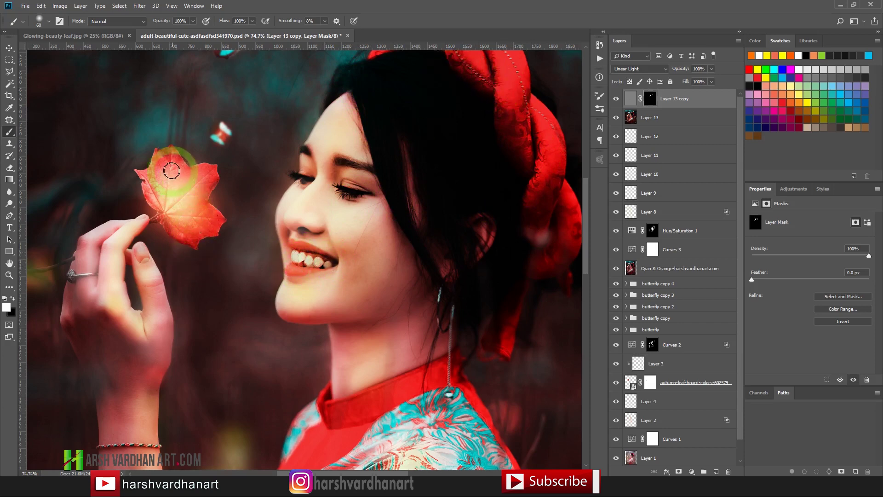
mouse_move(184, 228)
left_mouse_down()
mouse_move(207, 177)
mouse_move(200, 218)
mouse_move(175, 192)
mouse_move(176, 179)
mouse_move(167, 245)
mouse_move(143, 267)
mouse_move(162, 313)
left_mouse_up()
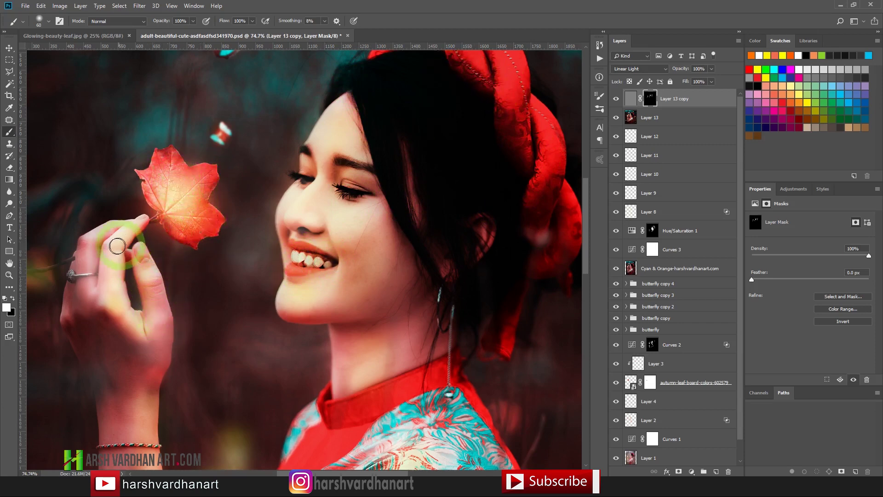
mouse_move(101, 252)
left_mouse_down()
mouse_move(69, 273)
mouse_move(88, 244)
left_mouse_up()
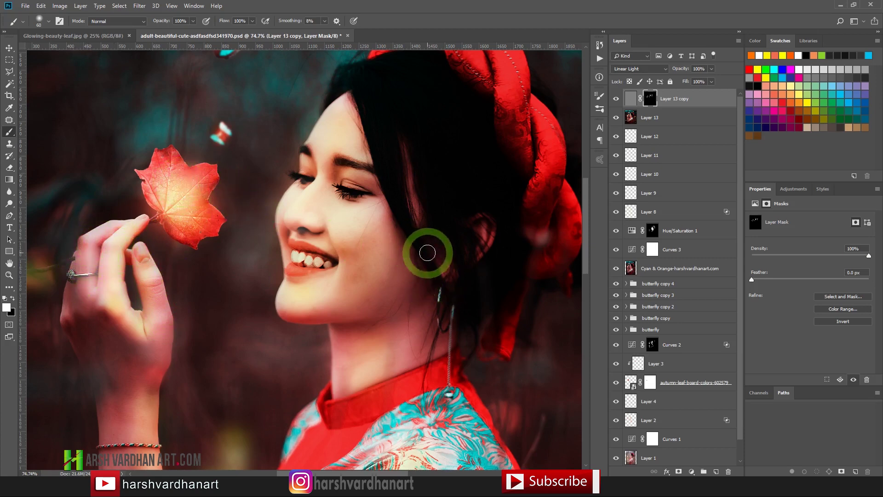
- Reveal the sharpening on the patterned sleeve and dress by painting the mask white with a larger brush
key("ctrl+space")
mouse_move(440, 228)
left_mouse_down()
mouse_move(461, 242)
mouse_move(430, 240)
left_mouse_up()
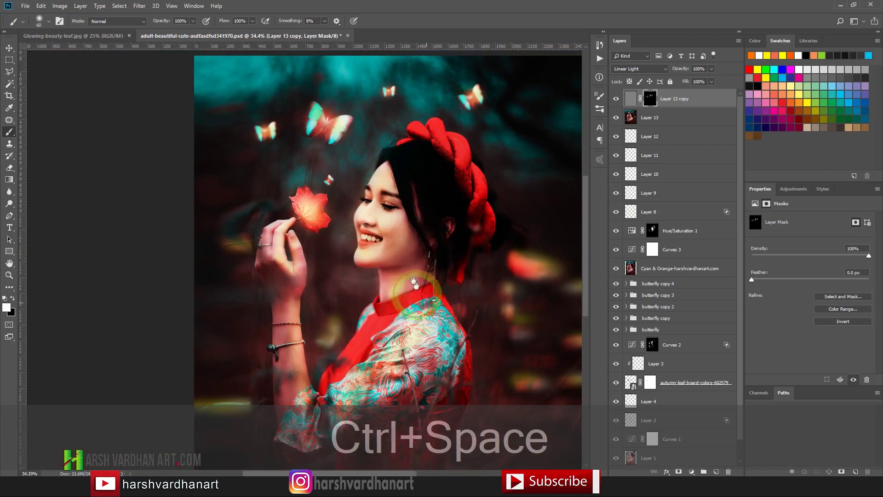
left_click_drag(416, 338, 381, 241)
key("bracketright")
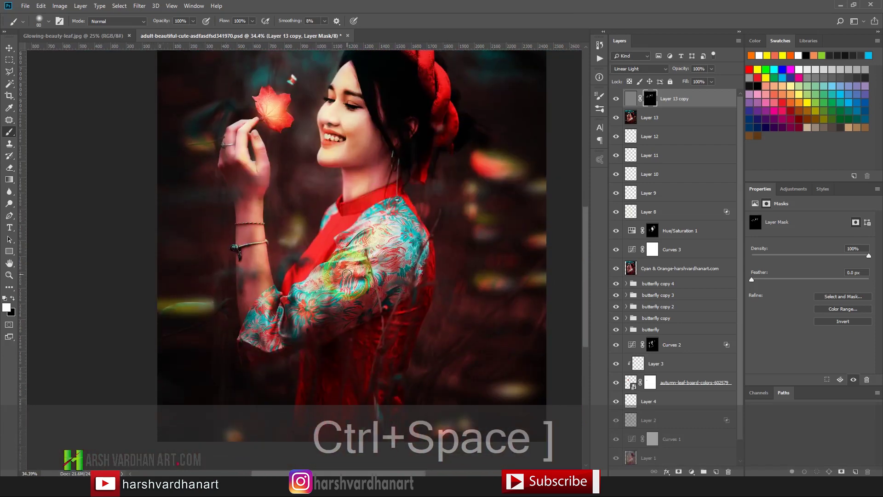
mouse_move(305, 297)
left_mouse_down()
mouse_move(278, 308)
mouse_move(356, 269)
mouse_move(366, 252)
mouse_move(318, 305)
left_mouse_up()
- Compare the whole picture with and without the sharpening by hiding and showing Layer 13 copy
key("ctrl+space")
left_click_drag(409, 222, 383, 229)
mouse_move(332, 215)
left_mouse_down()
mouse_move(343, 216)
mouse_move(336, 217)
left_mouse_up()
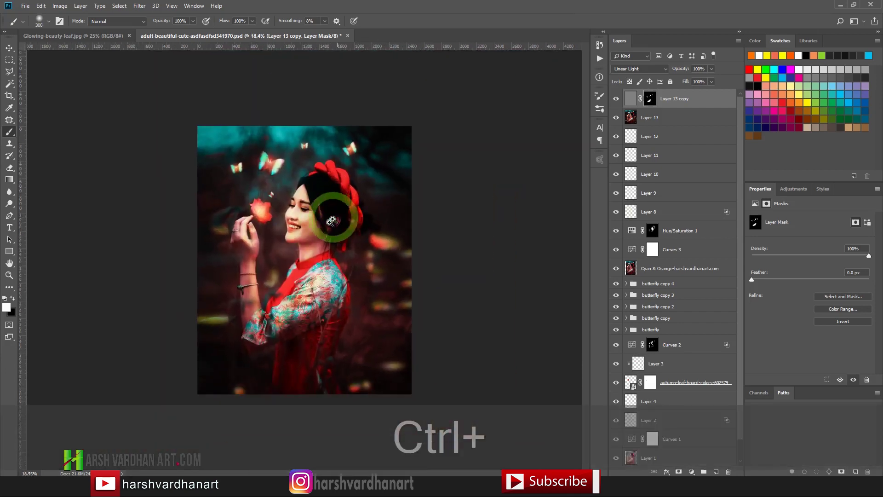
left_click(616, 99)
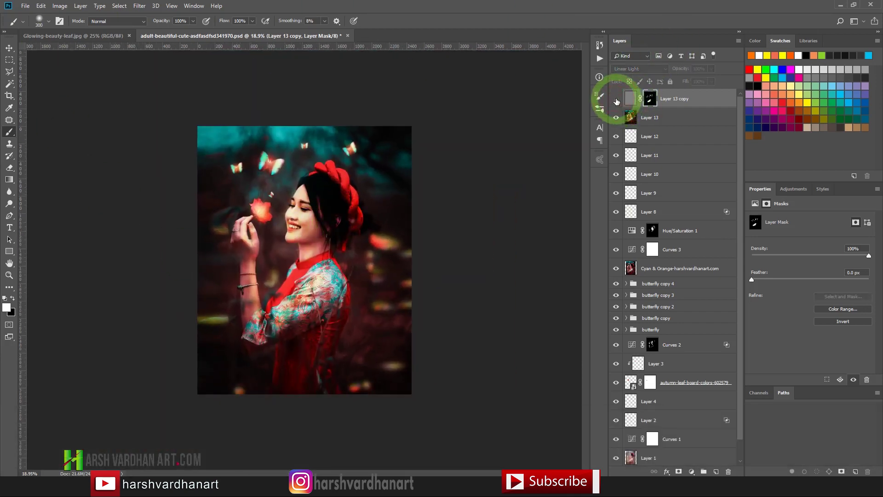
left_click(617, 101)
- On a new layer, remove the stray hairs across the cheek and beside the eye's outer corner with the Spot Healing Brush
key("ctrl+space")
left_click_drag(307, 218, 275, 277)
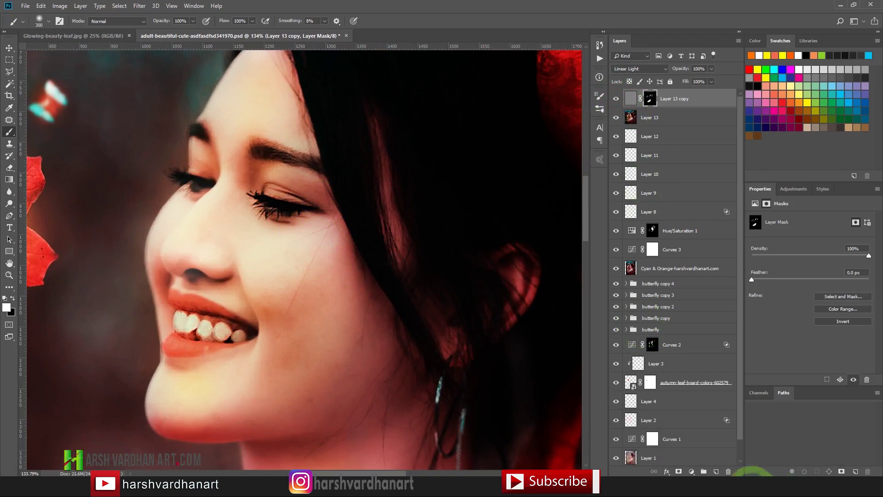
left_click(716, 471)
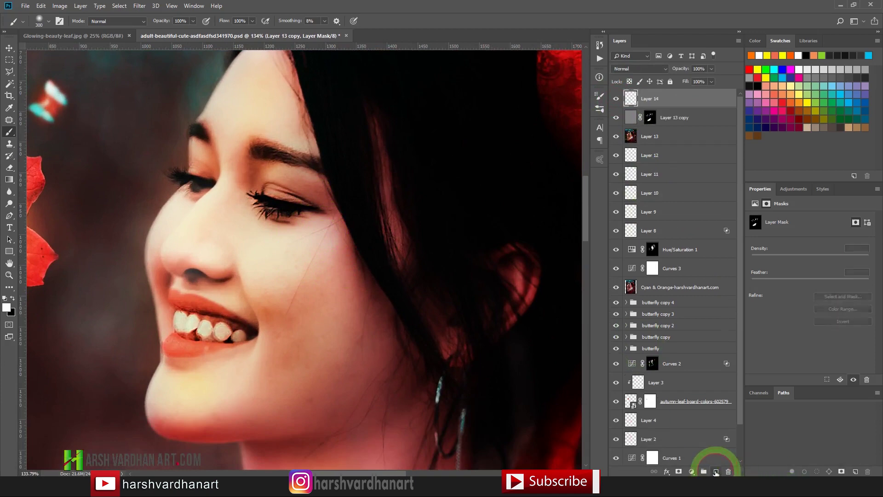
right_click(9, 122)
left_click(40, 122)
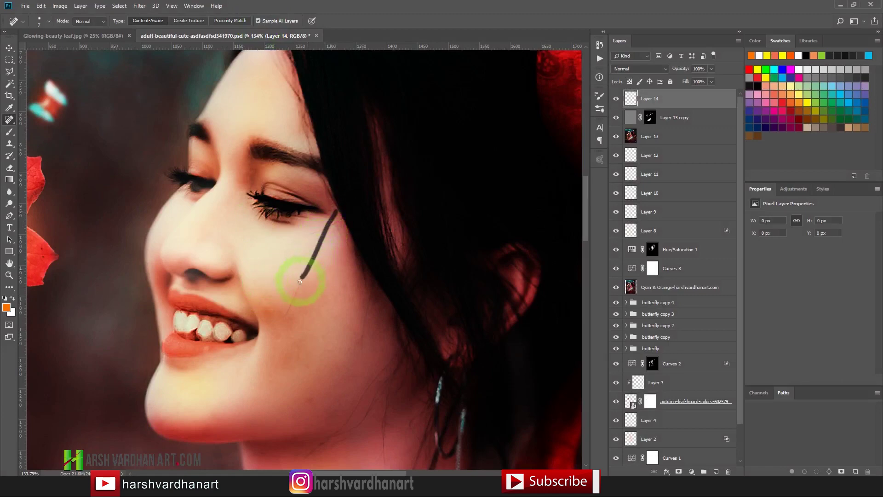
left_click_drag(300, 281, 287, 317)
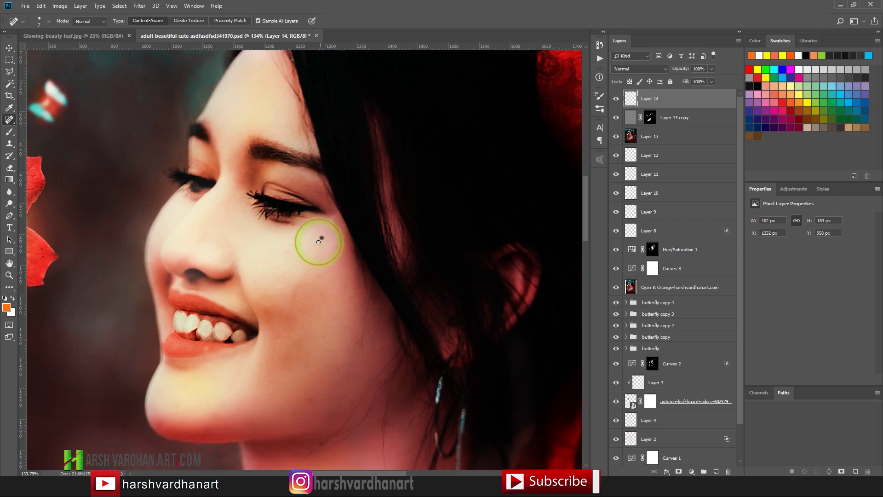
left_click_drag(293, 305, 299, 283)
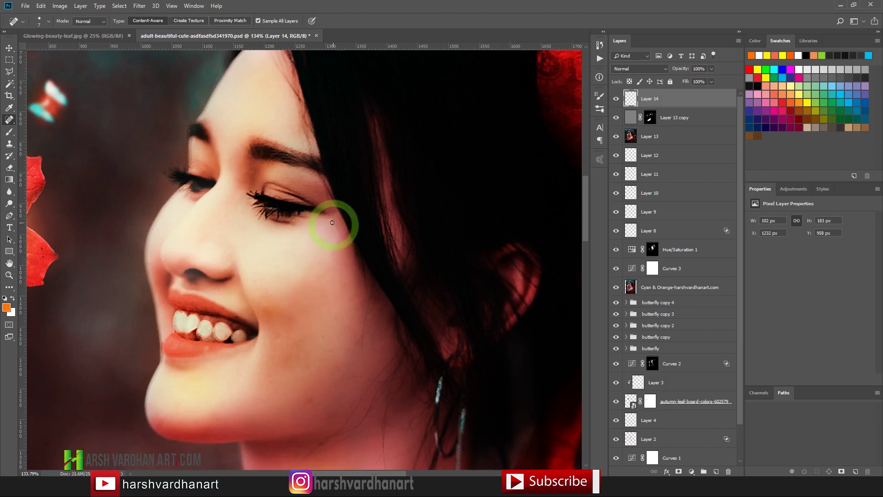
left_click_drag(329, 206, 337, 226)
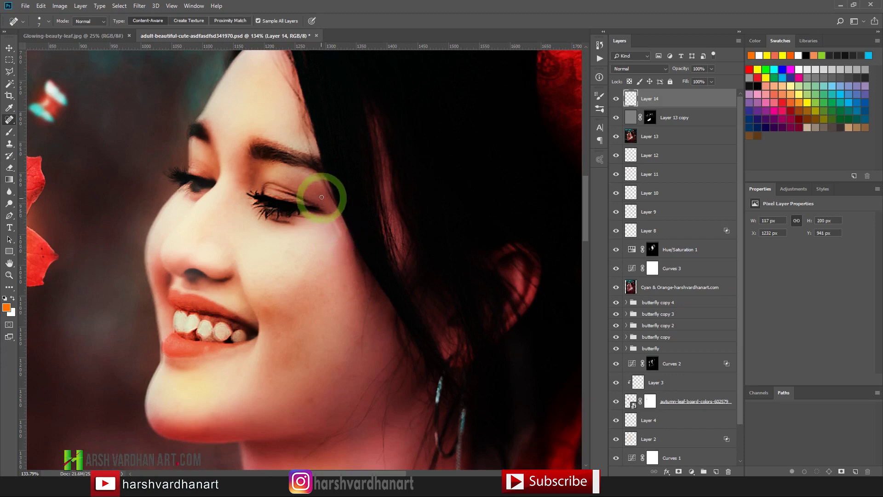
mouse_move(337, 221)
left_mouse_down()
mouse_move(341, 234)
mouse_move(337, 226)
left_mouse_up()
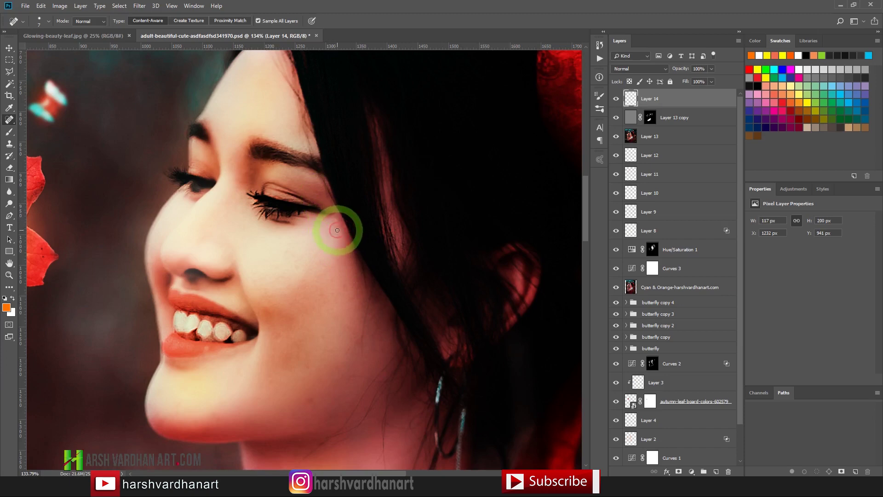
- Remove the remaining stray hairs beside the eye, along the cheek and jaw, and on the neck with the Spot Healing Brush
left_click_drag(327, 193, 328, 198)
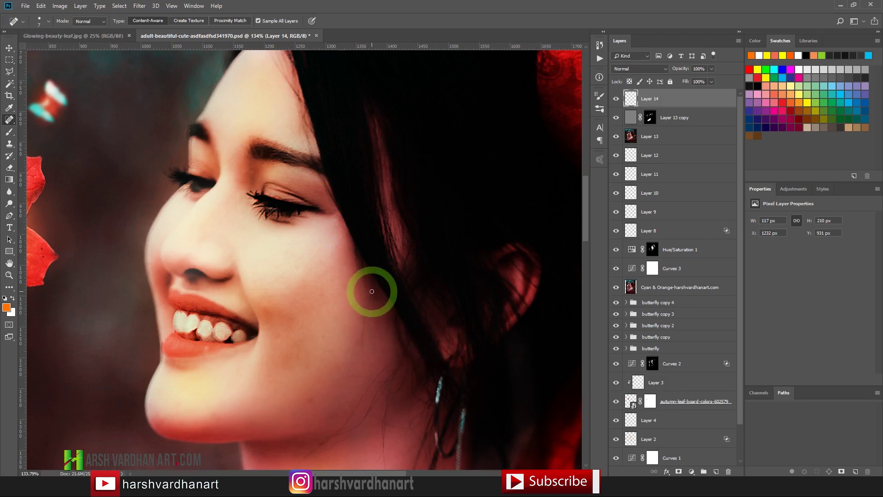
left_click_drag(371, 292, 362, 358)
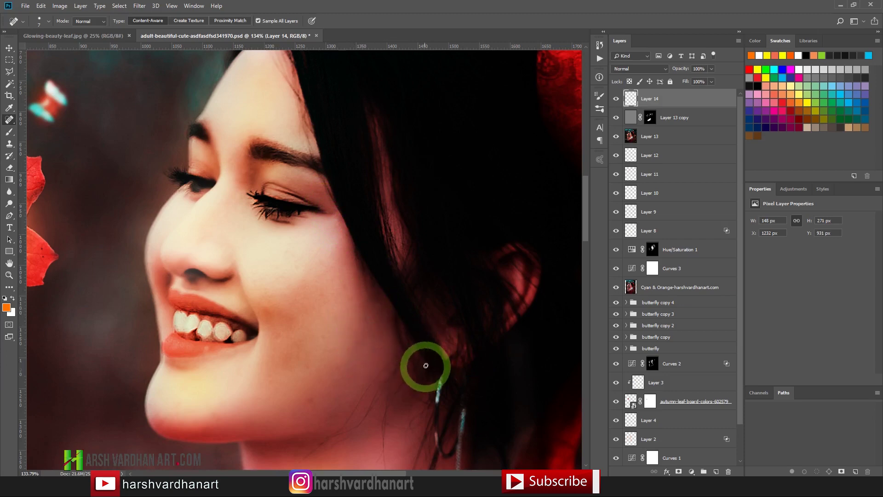
key("ctrl+space")
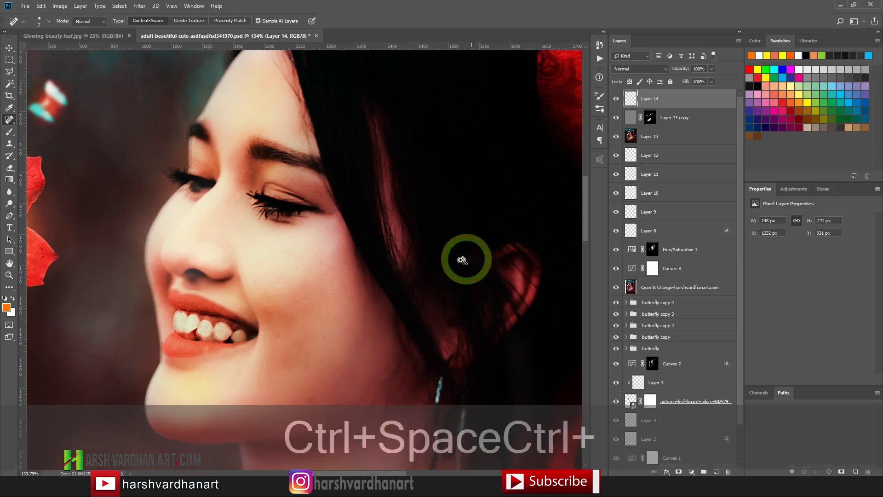
left_click_drag(469, 258, 439, 269)
left_click_drag(438, 305, 408, 211)
left_click_drag(359, 273, 390, 285)
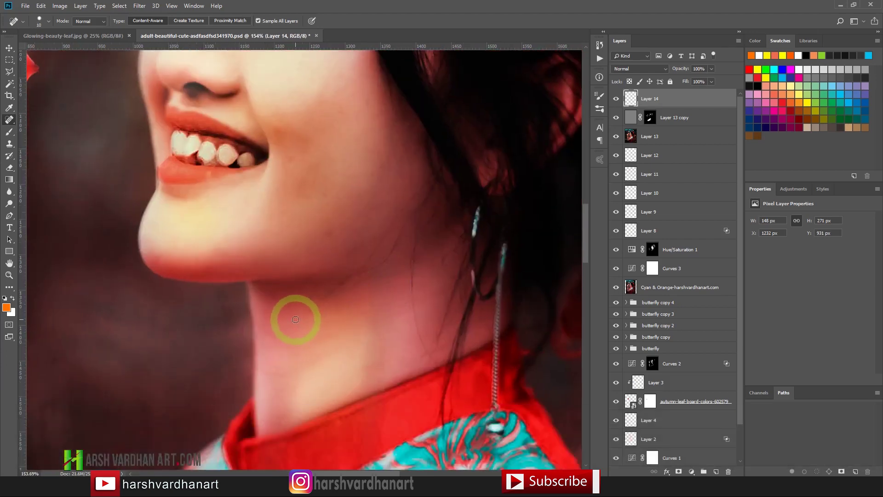
mouse_move(299, 319)
left_mouse_down()
mouse_move(378, 266)
mouse_move(369, 266)
mouse_move(407, 199)
mouse_move(403, 219)
left_mouse_up()
left_click_drag(361, 271, 328, 288)
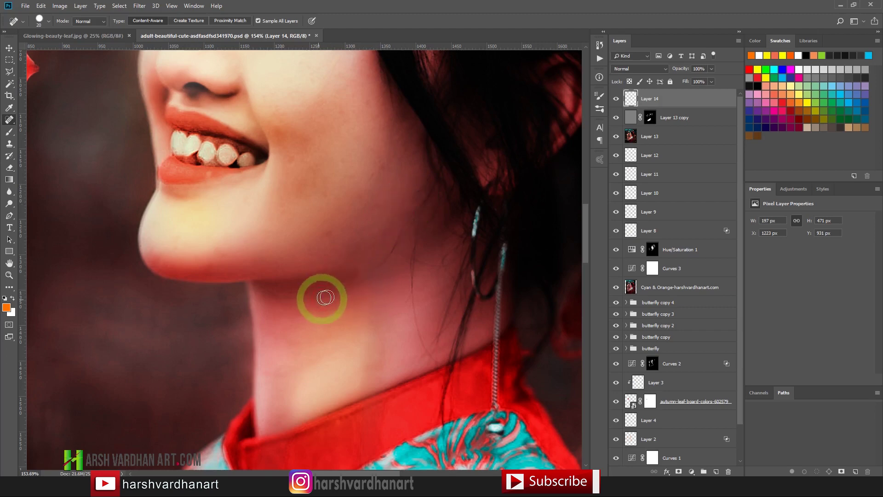
- Soften the sharpening on the teeth by painting black on Layer 13 copy's mask with a size 60 brush at 40% opacity
left_click_drag(374, 217, 294, 227)
left_click(321, 204, "ctrl")
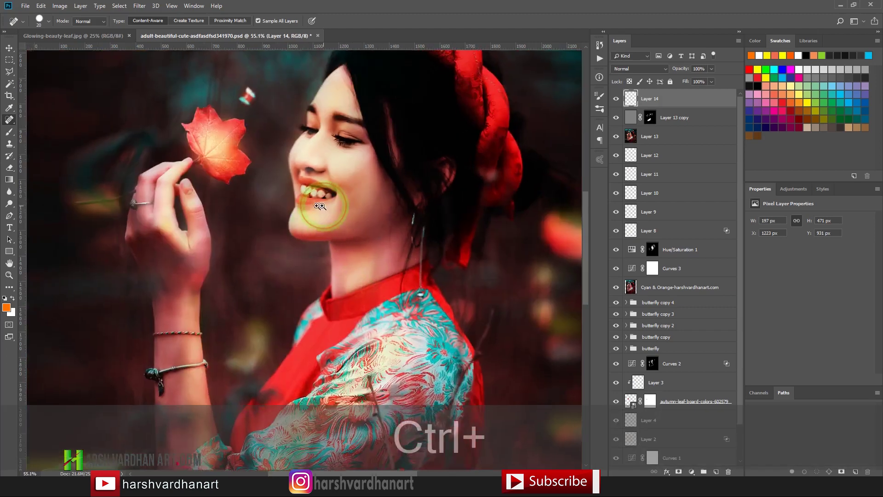
left_click_drag(294, 188, 345, 200)
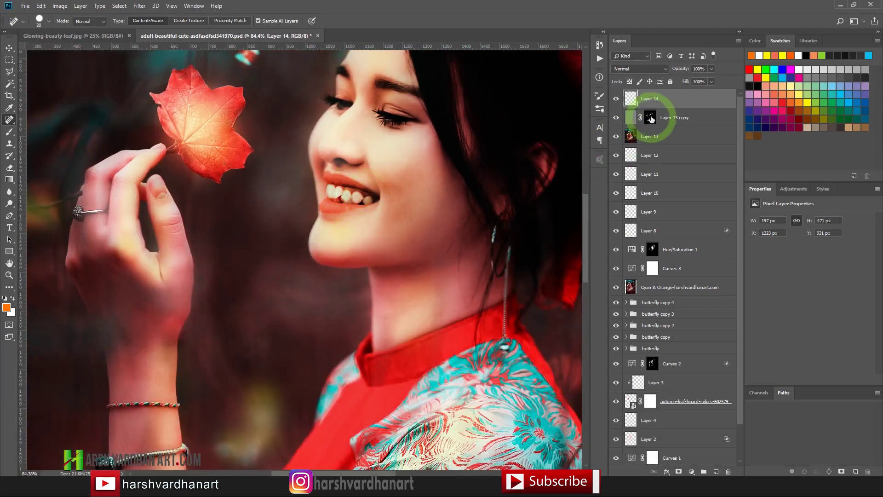
left_click(648, 118)
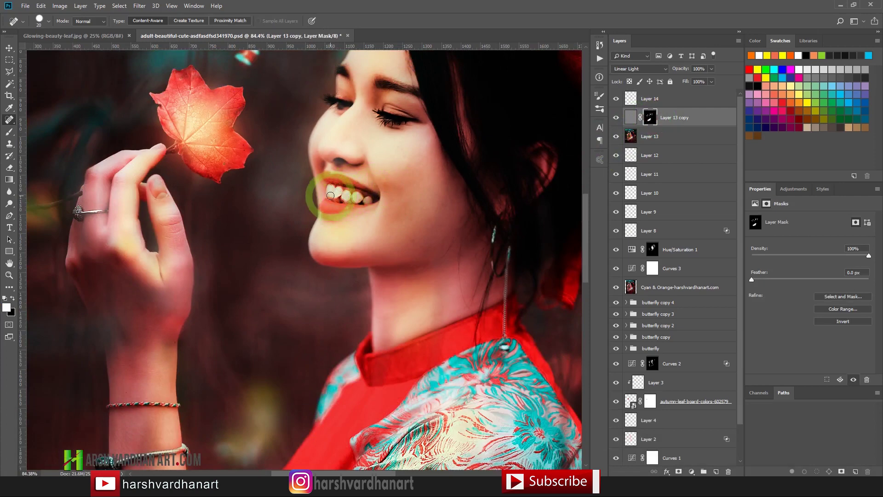
left_click(12, 298)
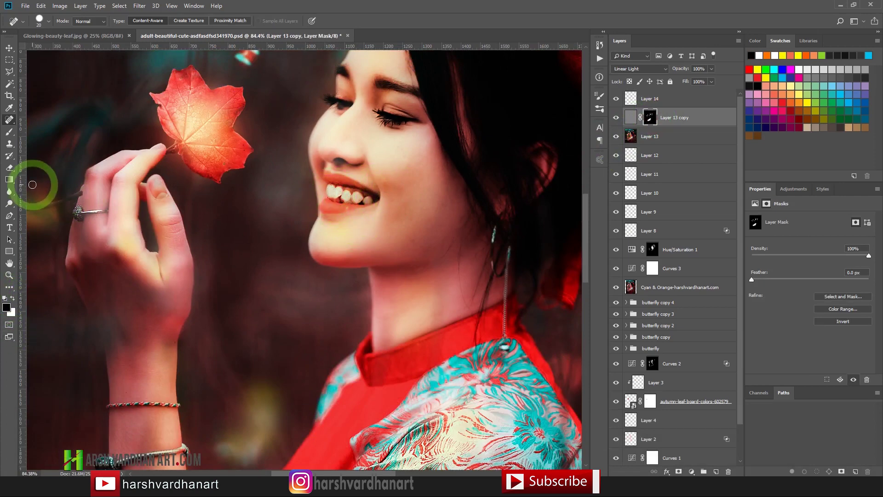
key("b")
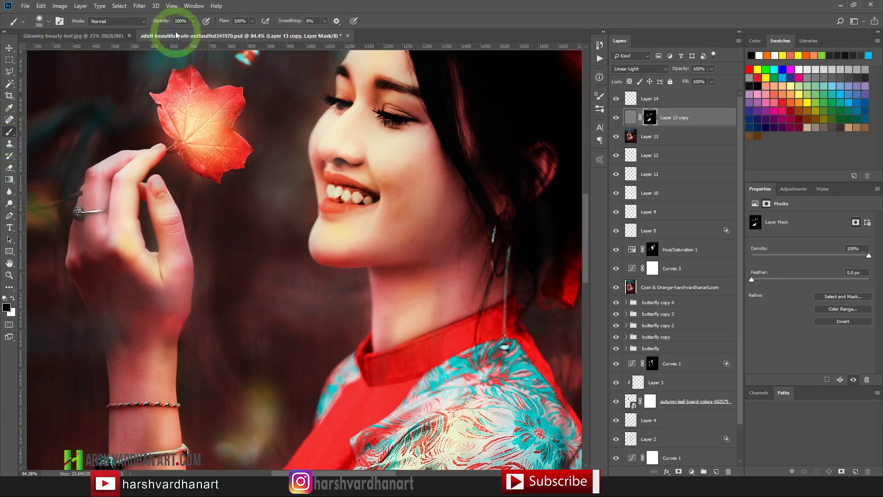
key("4")
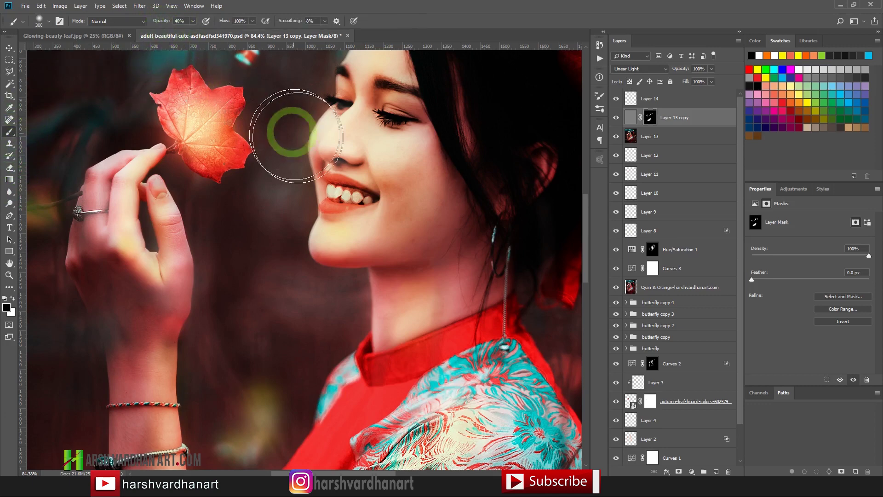
key("bracketleft")
key("bracketleft")
key("bracketleft")
key("bracketleft")
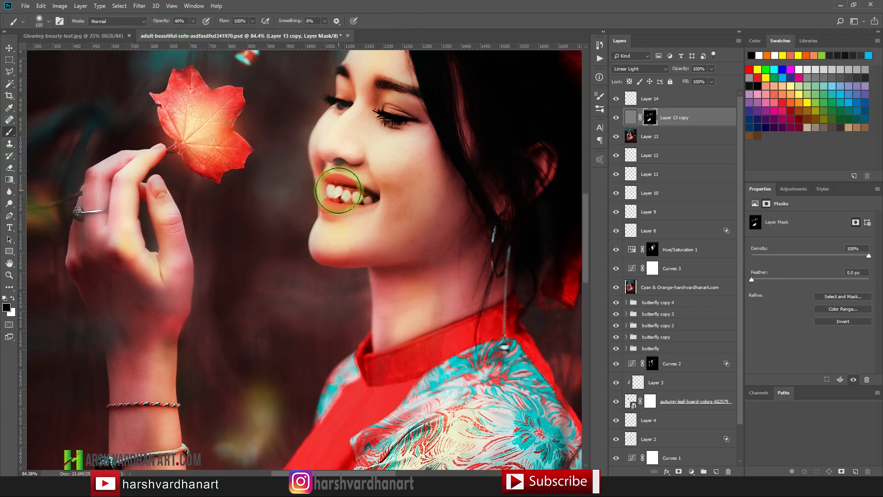
key("bracketleft")
key("bracketleft")
key("bracketleft")
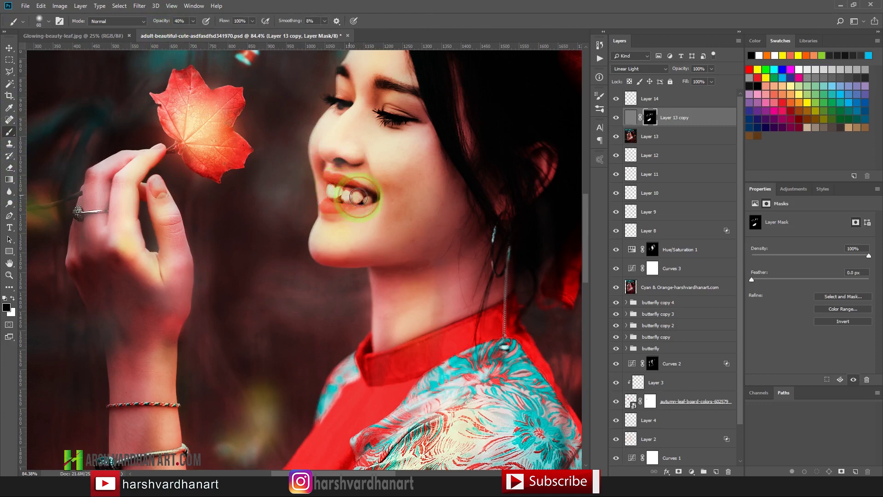
left_click_drag(353, 189, 354, 193)
- Group all the editing layers from Layer 14 down to Layer 1, leaving only Layer 0 outside the group
key("ctrl+space")
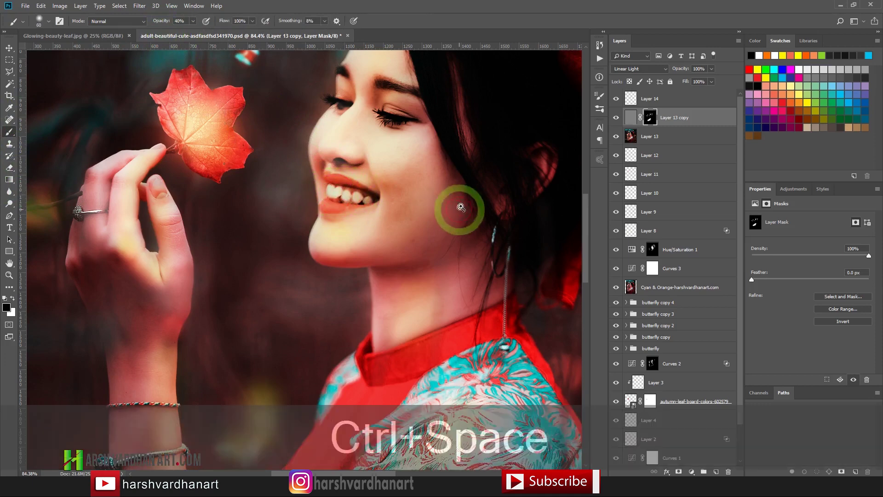
left_click_drag(459, 200, 403, 203)
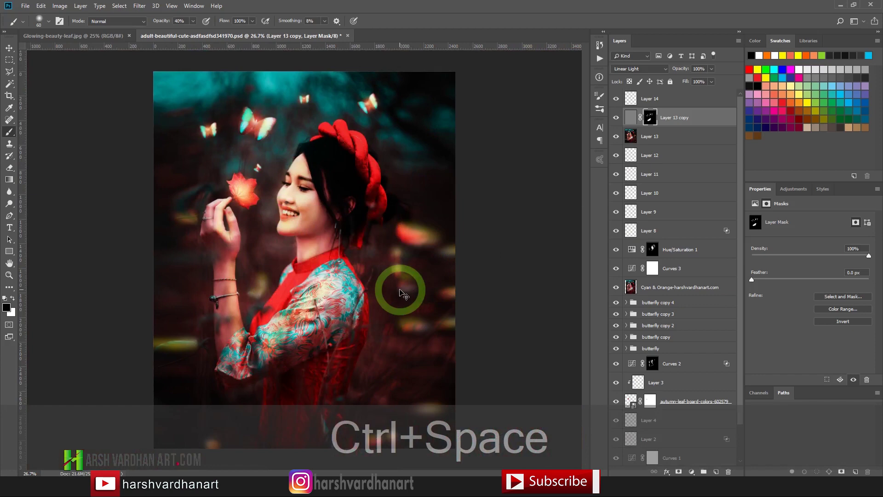
left_click(669, 102)
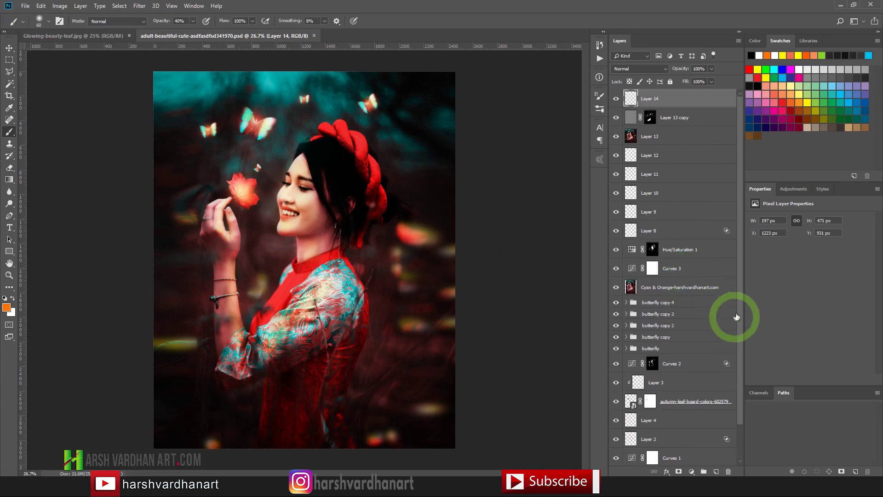
left_click_drag(740, 317, 741, 395)
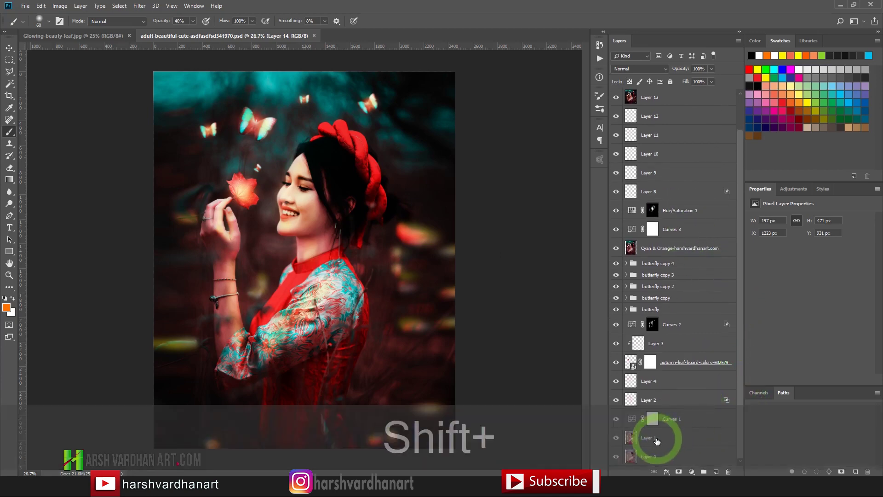
left_click(657, 441, "shift")
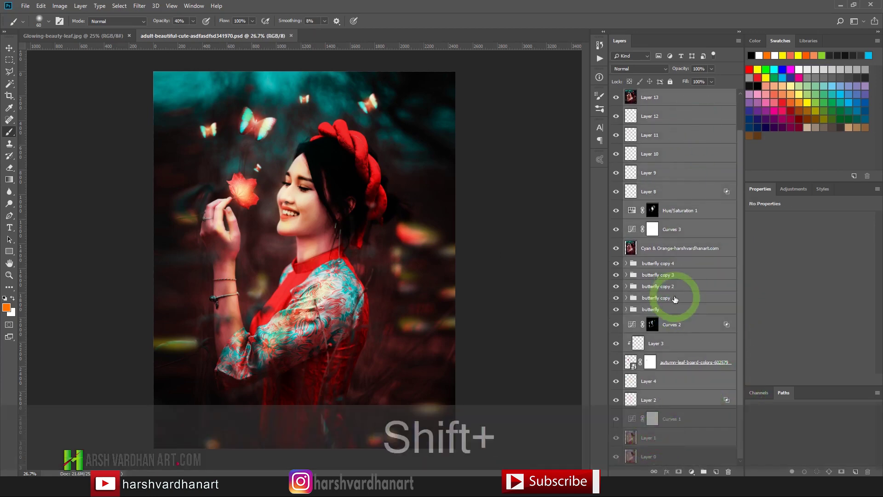
key("ctrl+shift+g")
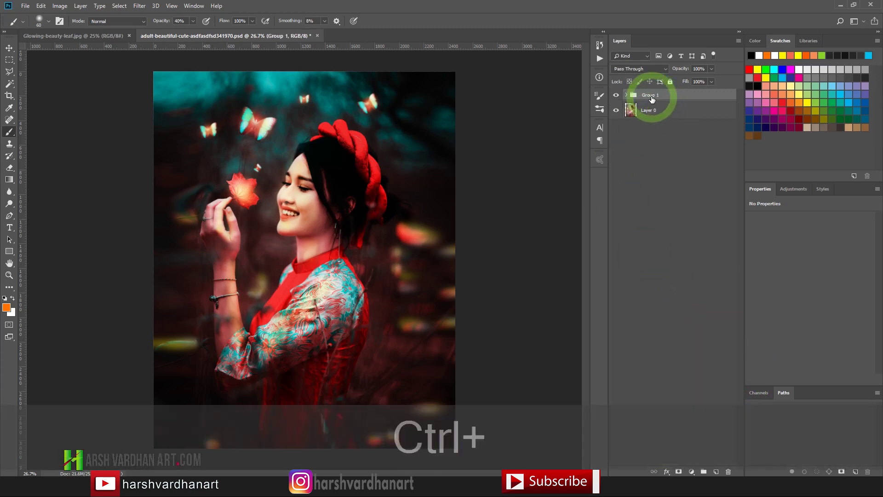
key("ctrl+d")
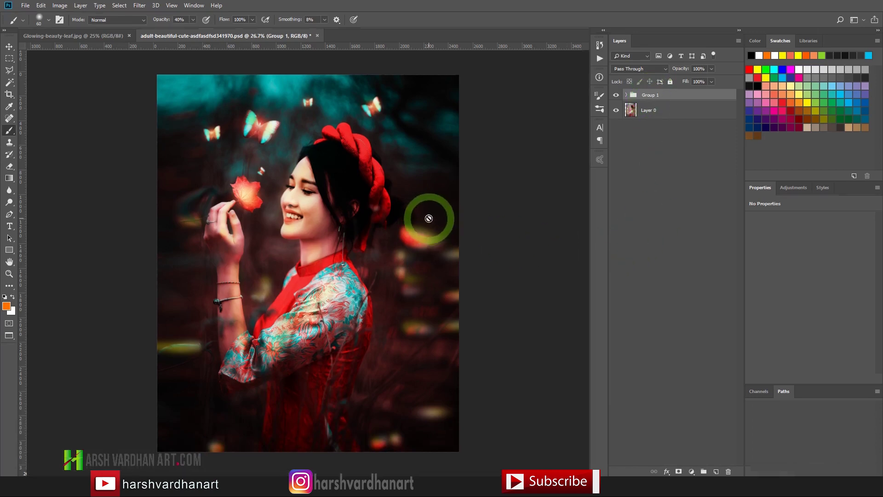
- View the picture in full screen, fitted to the display, and compare before and after by hiding and showing Group 1
key("f")
key("f")
mouse_move(880, 319)
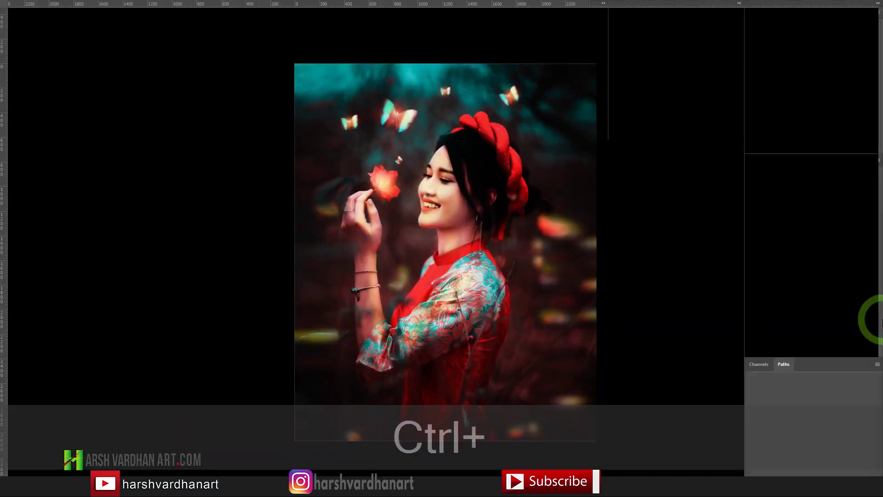
key("ctrl+KP_0")
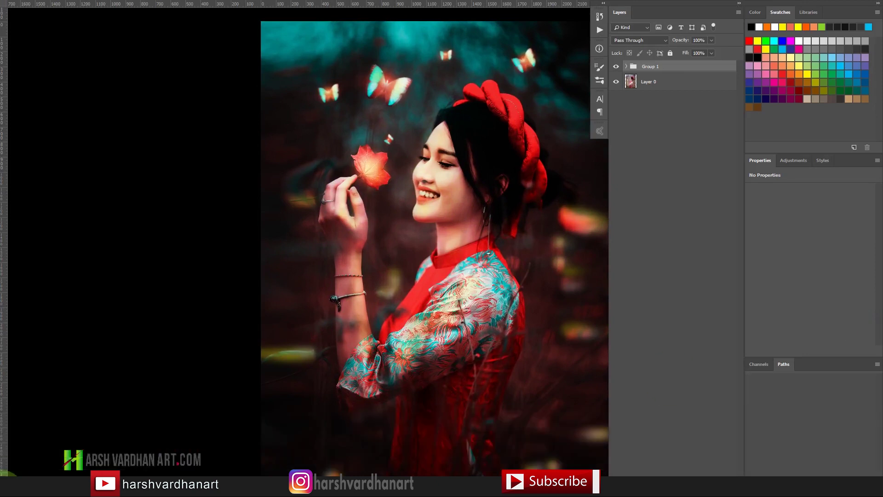
left_click(132, 444)
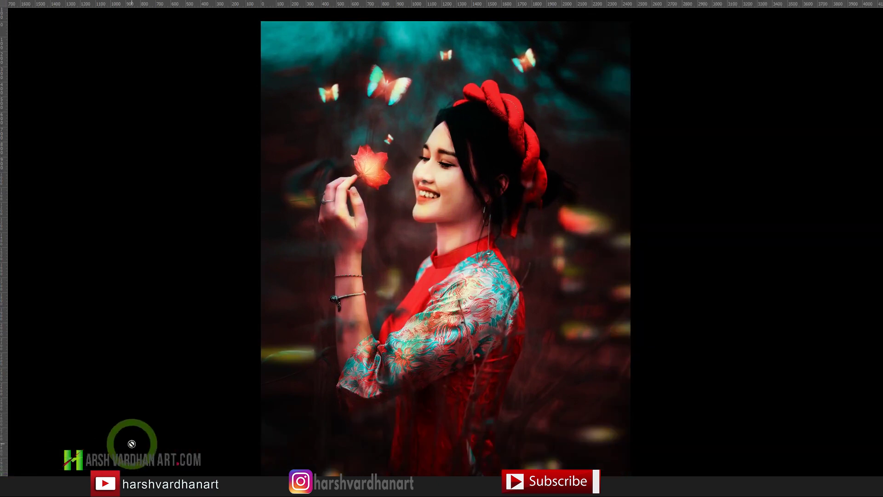
mouse_move(877, 128)
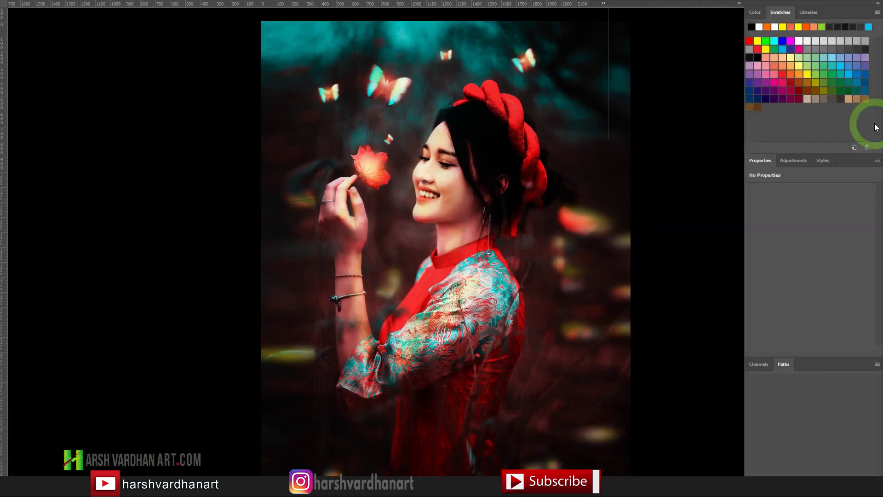
left_click(616, 67)
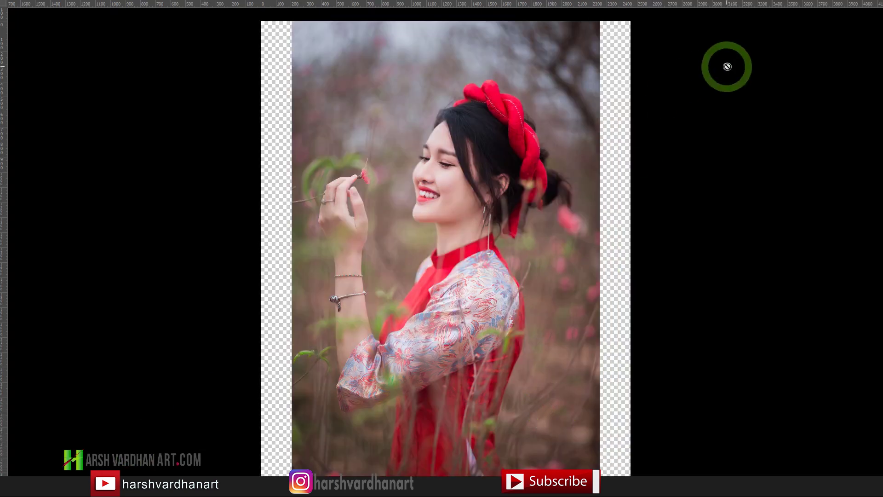
mouse_move(880, 89)
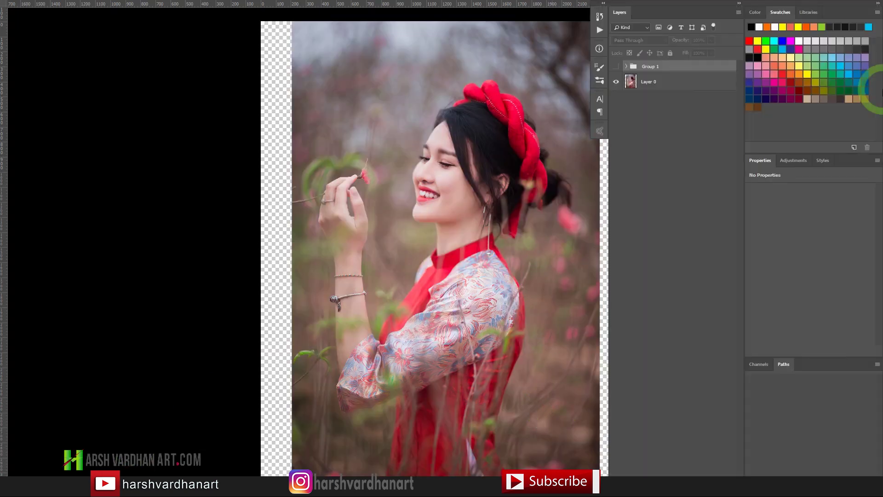
left_click(616, 66)
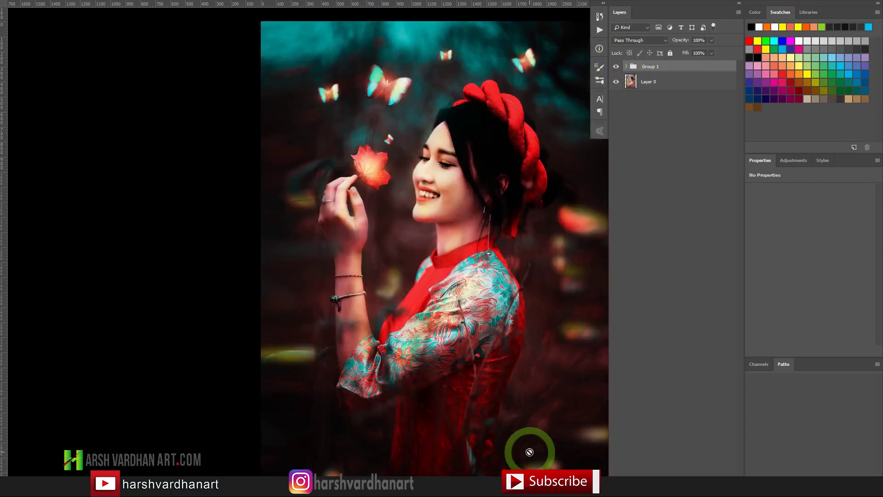
key("ctrl+d")
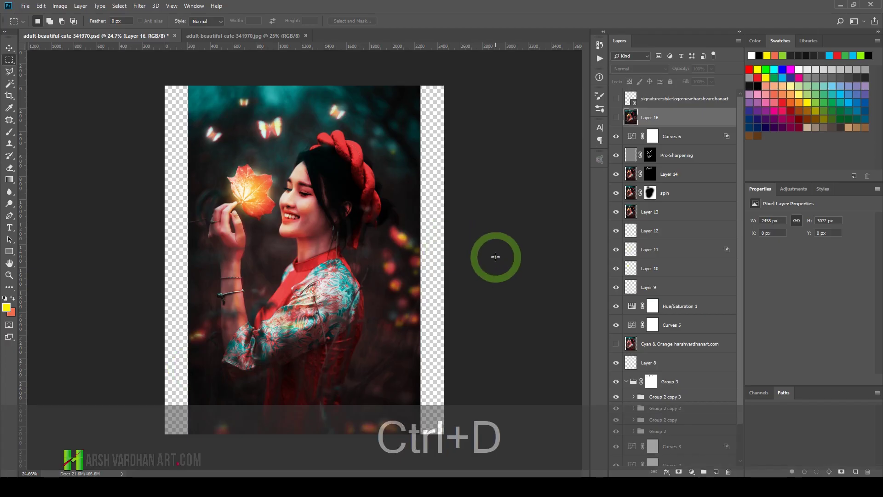
left_click_drag(466, 209, 461, 248)
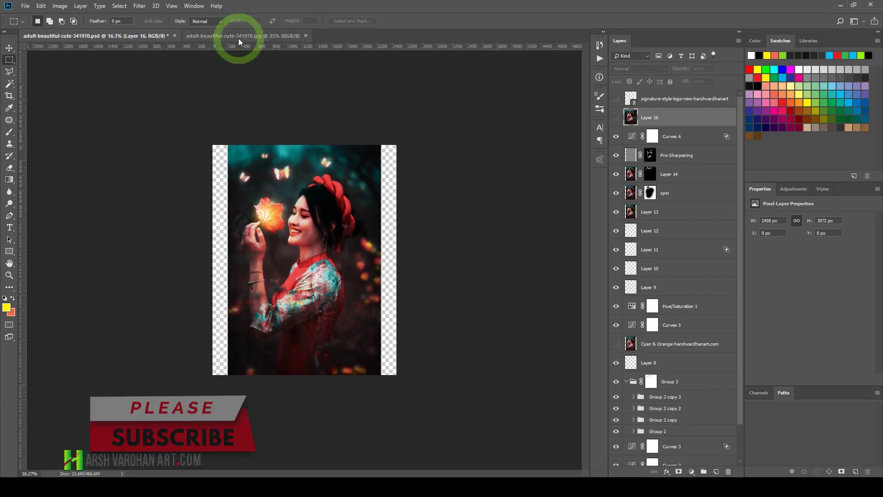
left_click(239, 35)
left_click(109, 36)
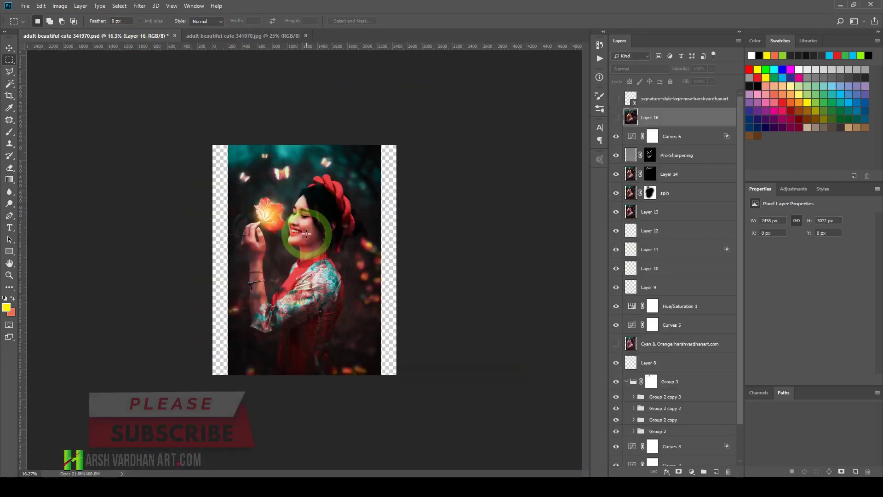